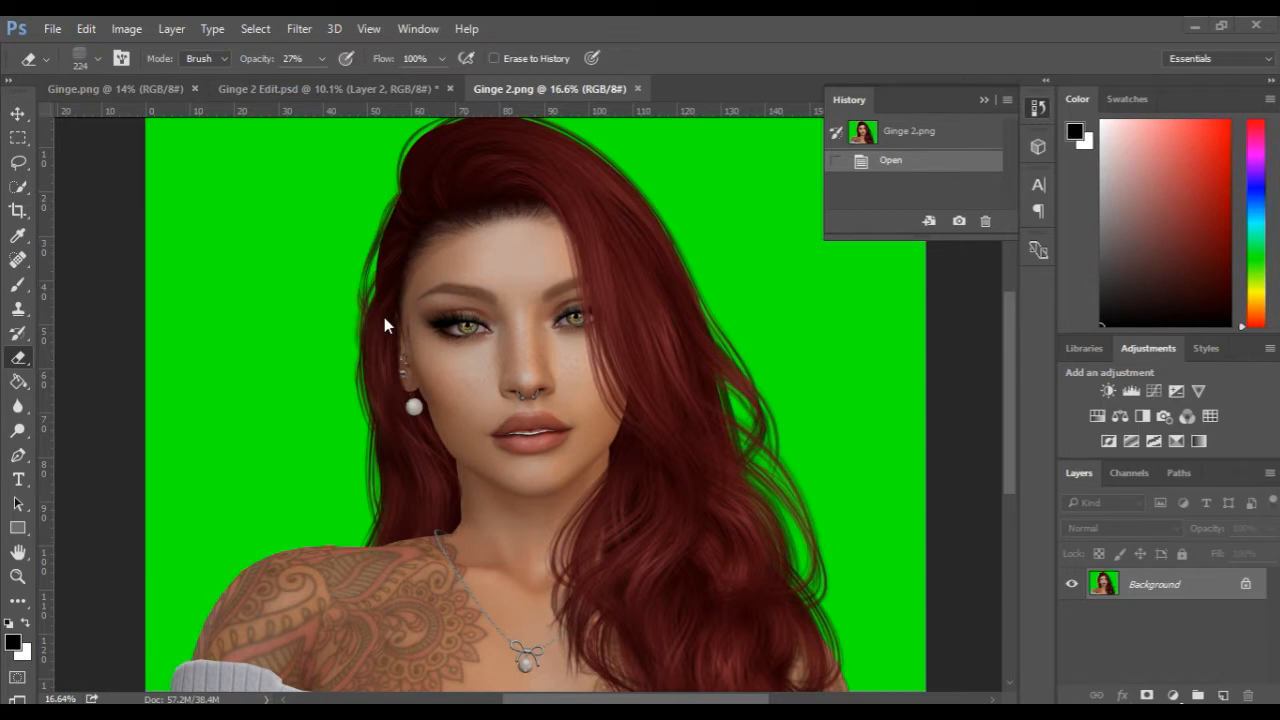
Step: Compare the finished portrait Ginge.png with the unedited green-screen portrait Ginge 2.png
{"action": "key", "text": "space"}
{"action": "left_click", "coordinate": [102, 92]}
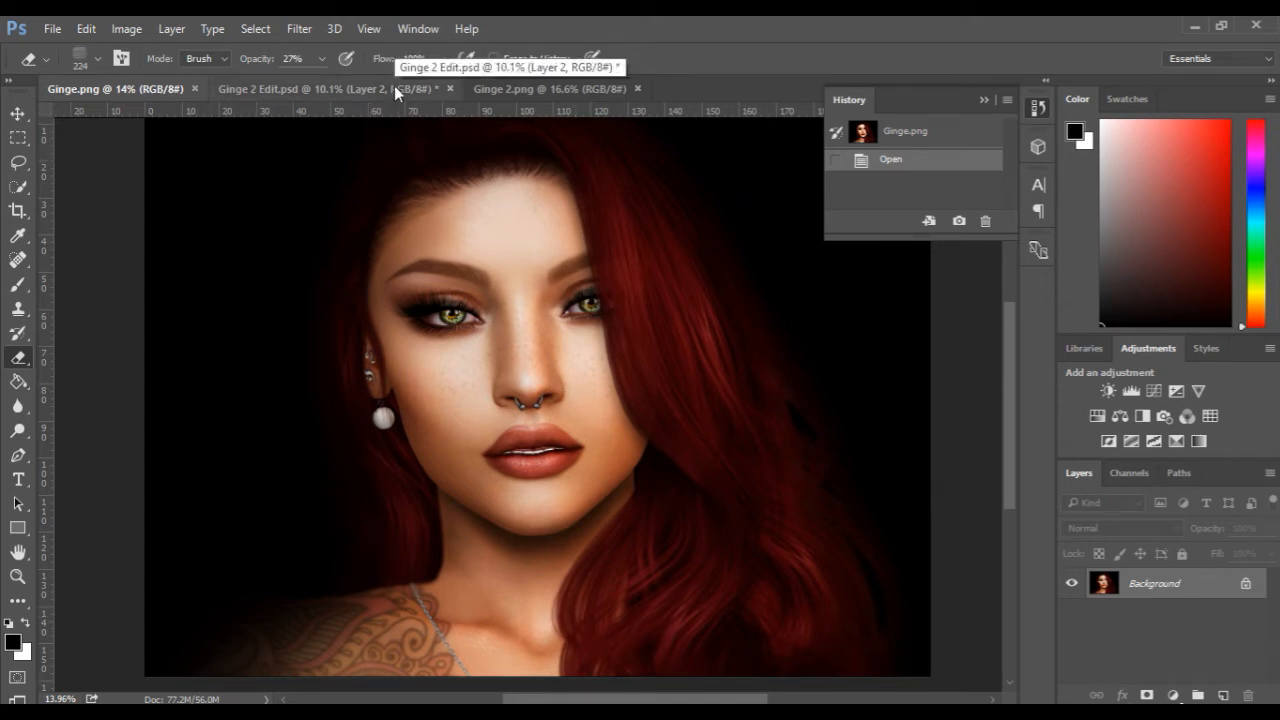
{"action": "left_click", "coordinate": [508, 87]}
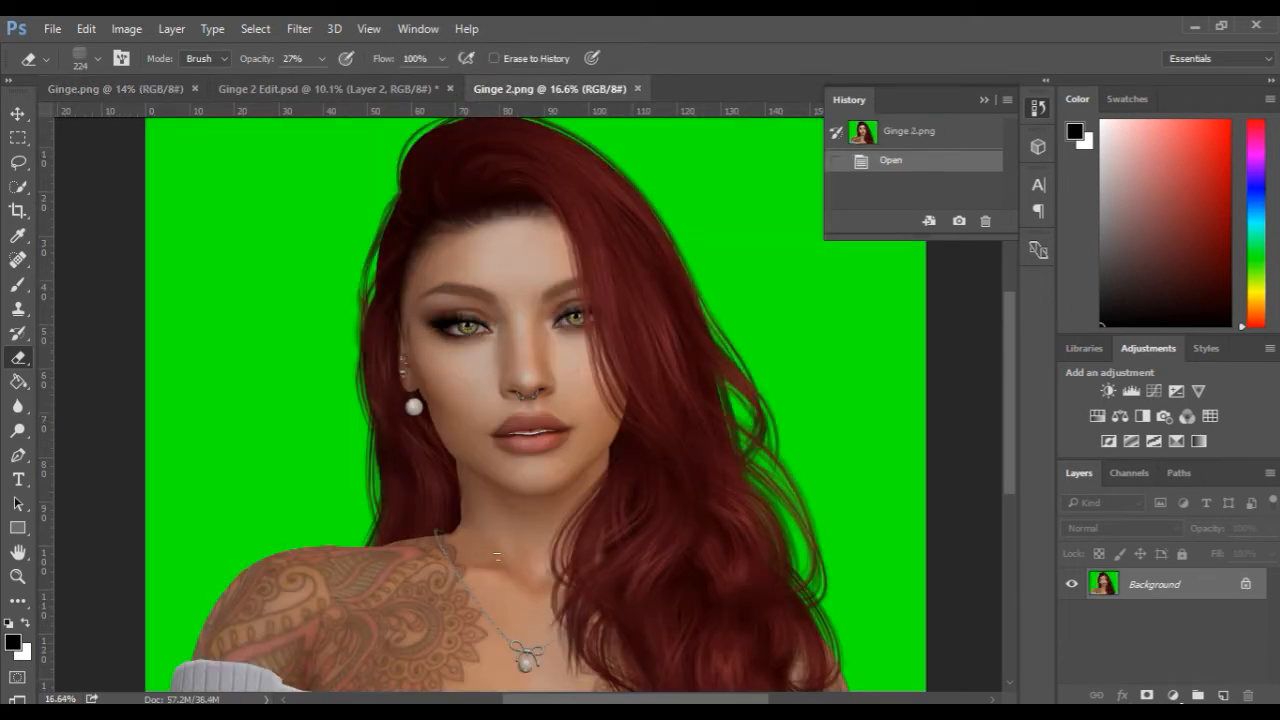
Step: Examine the face, eyes, ear and jawline of Ginge 2.png up close for flaws that need retouching
{"action": "scroll", "coordinate": [476, 440], "scroll_direction": "up", "scroll_amount": 2}
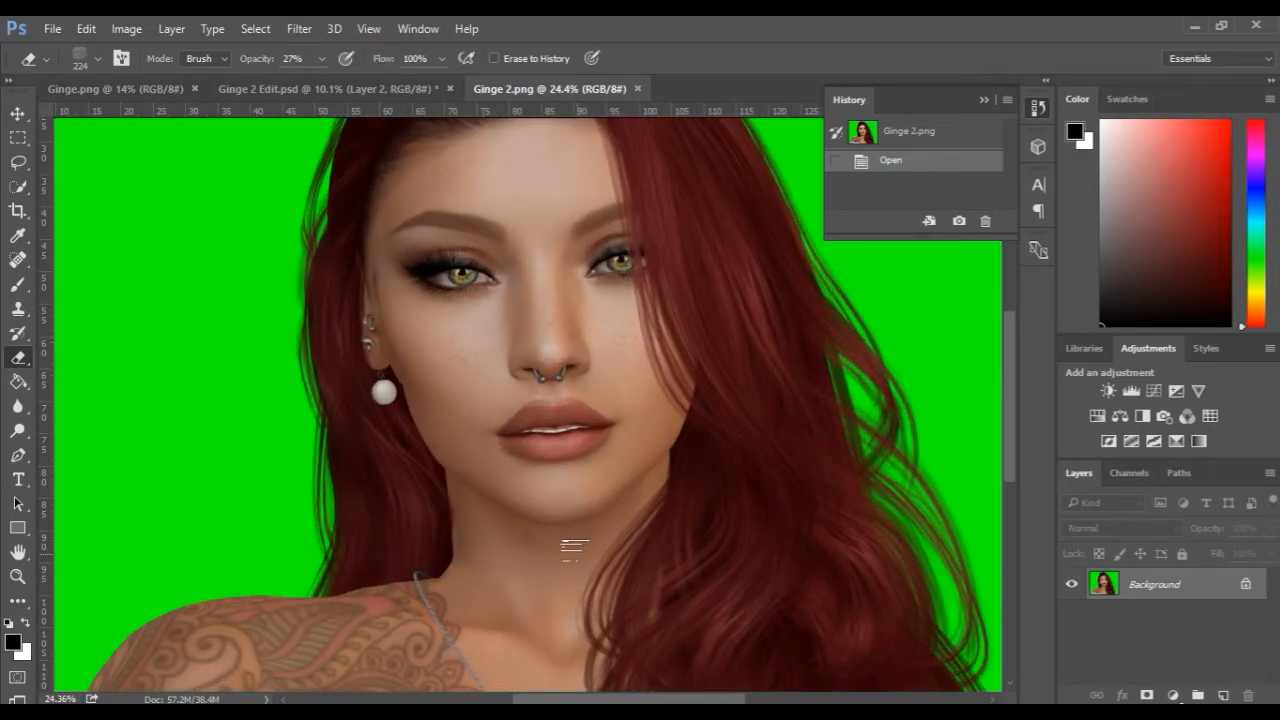
{"action": "left_click_drag", "start_coordinate": [568, 358], "coordinate": [565, 466]}
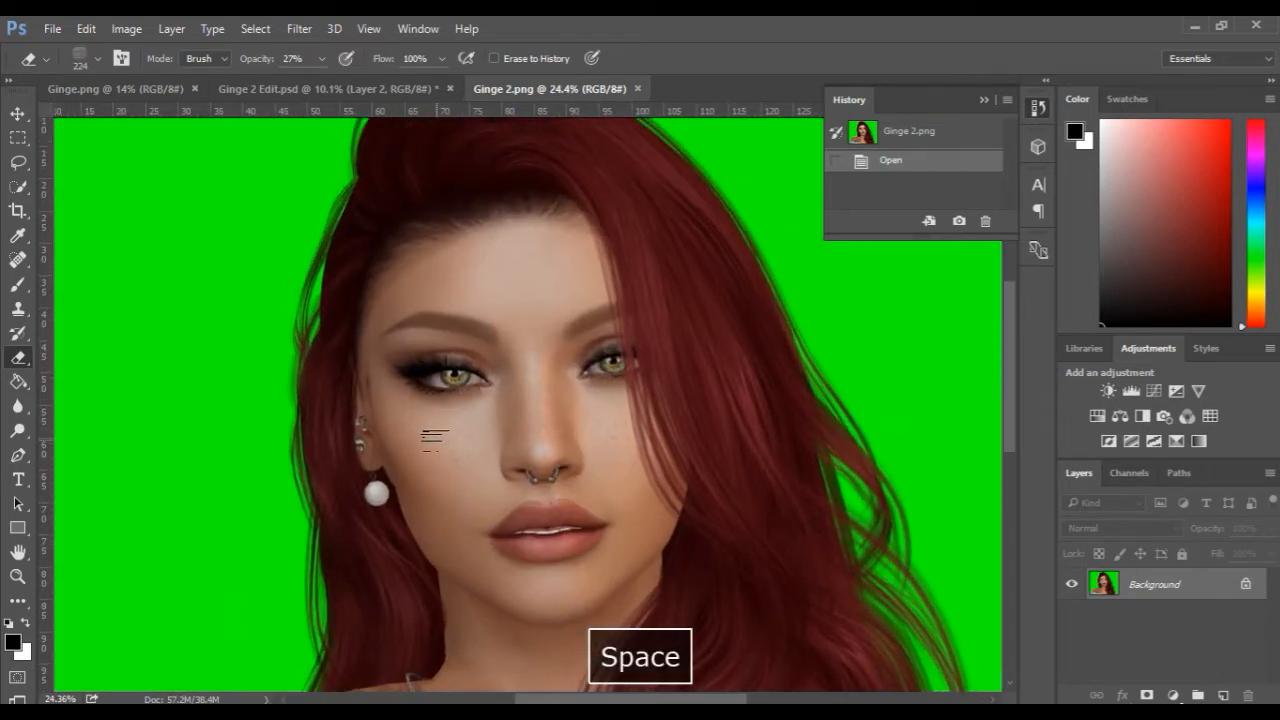
{"action": "scroll", "coordinate": [427, 445], "scroll_direction": "up", "scroll_amount": 5}
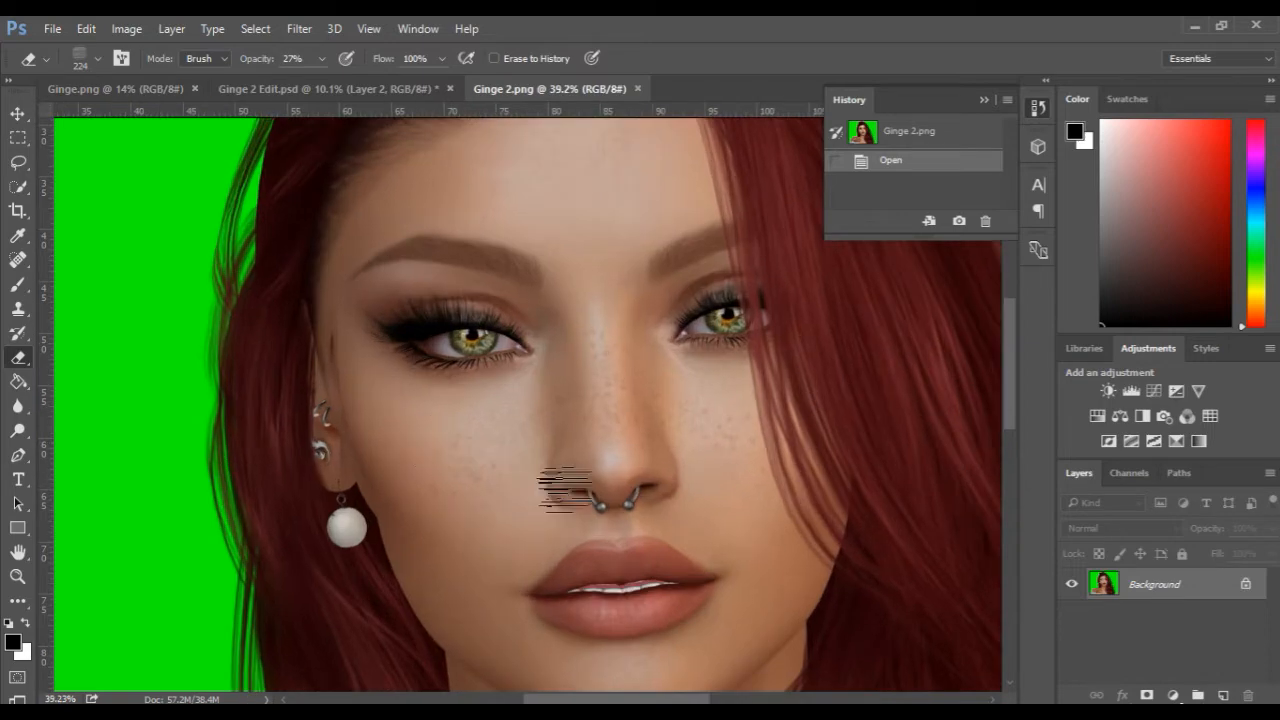
{"action": "scroll", "coordinate": [698, 530], "scroll_direction": "down", "scroll_amount": 2}
{"action": "scroll", "coordinate": [698, 530], "scroll_direction": "down", "scroll_amount": 2}
{"action": "left_click_drag", "start_coordinate": [698, 530], "coordinate": [628, 451]}
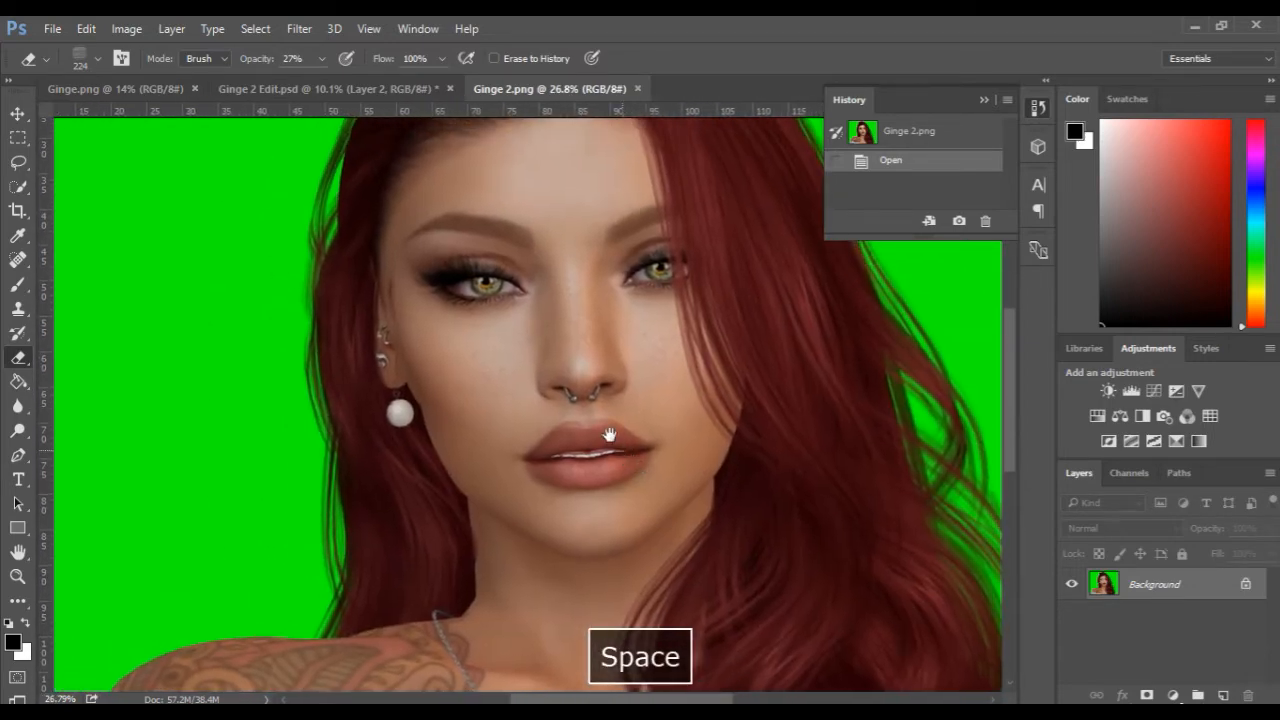
{"action": "scroll", "coordinate": [543, 383], "scroll_direction": "up", "scroll_amount": 5}
{"action": "left_click_drag", "start_coordinate": [467, 375], "coordinate": [571, 474]}
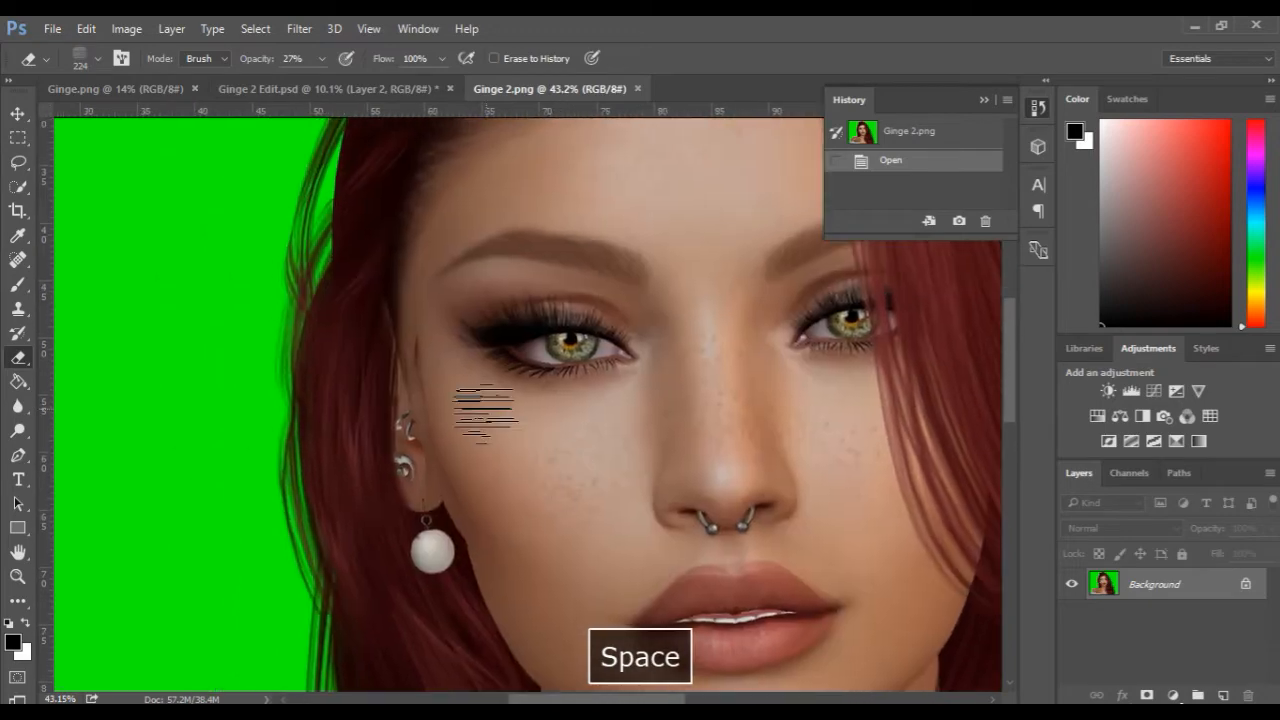
{"action": "scroll", "coordinate": [486, 411], "scroll_direction": "up", "scroll_amount": 4}
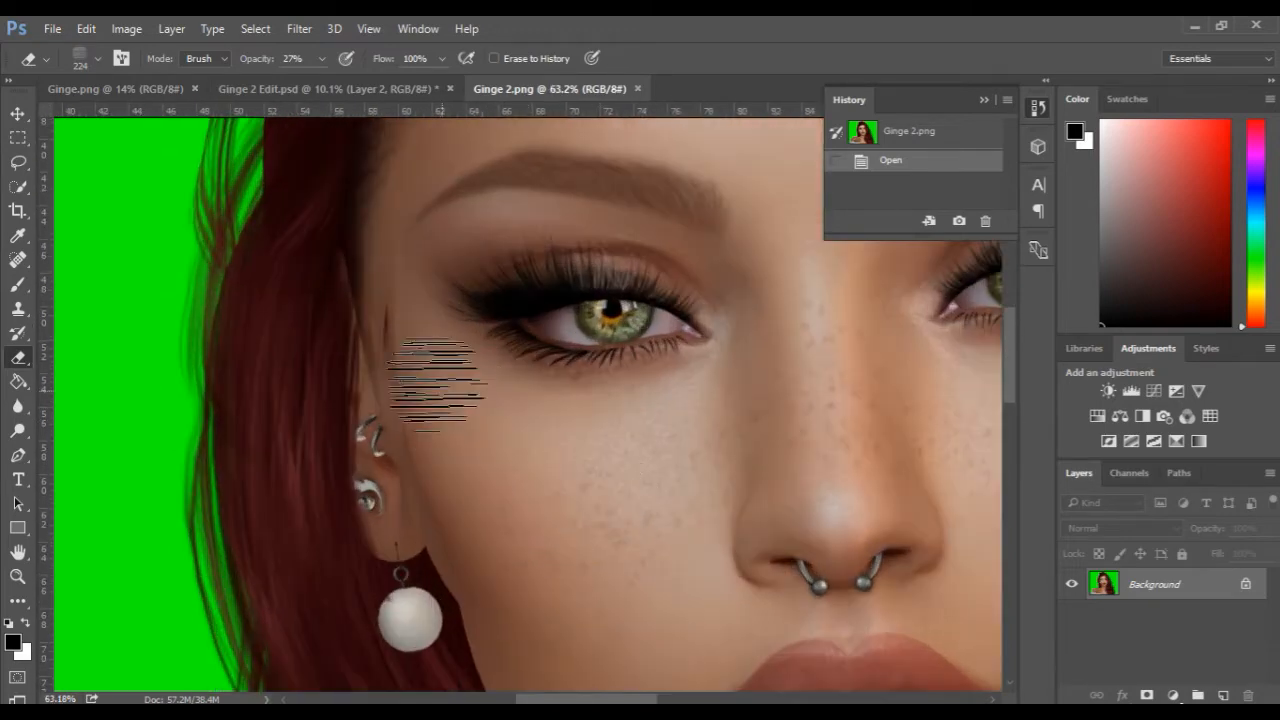
{"action": "scroll", "coordinate": [615, 660], "scroll_direction": "down", "scroll_amount": 4}
{"action": "mouse_move", "coordinate": [580, 554]}
{"action": "left_mouse_down"}
{"action": "mouse_move", "coordinate": [537, 417]}
{"action": "mouse_move", "coordinate": [529, 468]}
{"action": "left_mouse_up"}
{"action": "right_click", "coordinate": [566, 506], "text": "alt"}
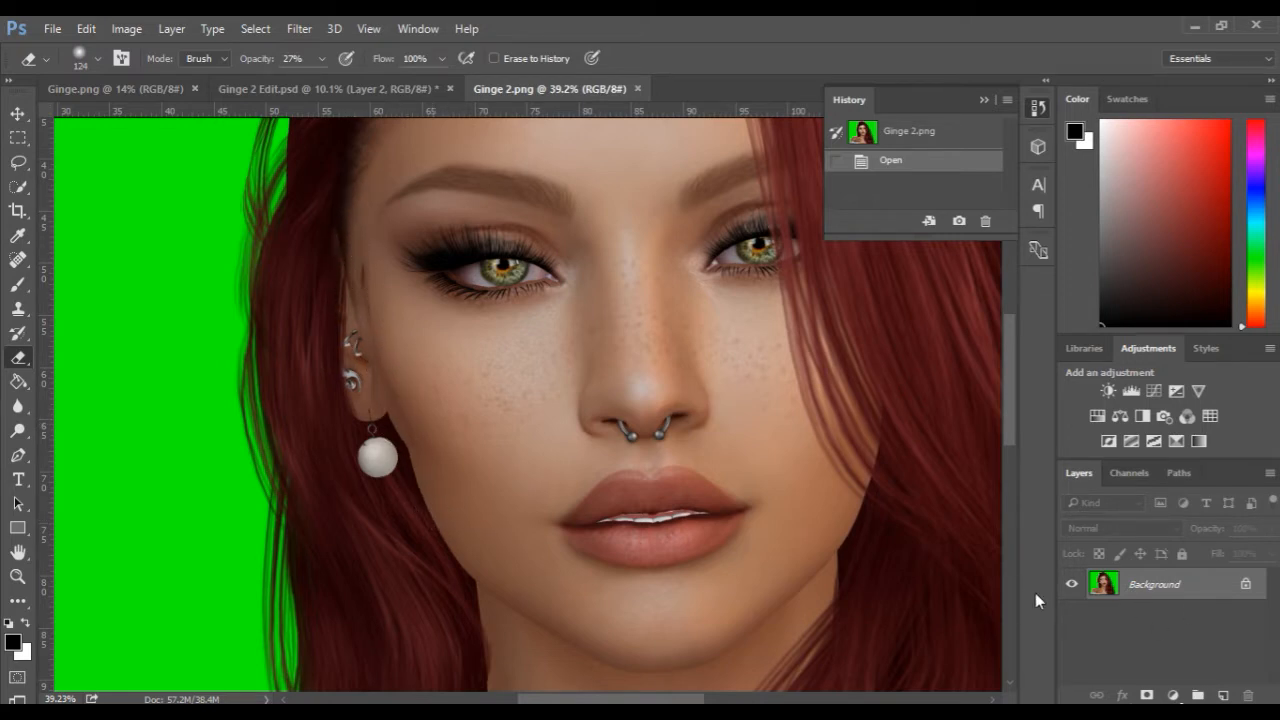
{"action": "right_click", "coordinate": [427, 417], "text": "alt"}
Step: Select the narrow wedge of hair between the earlobe and the jaw edge with the Polygonal Lasso
{"action": "scroll", "coordinate": [379, 296], "scroll_direction": "up", "scroll_amount": 3}
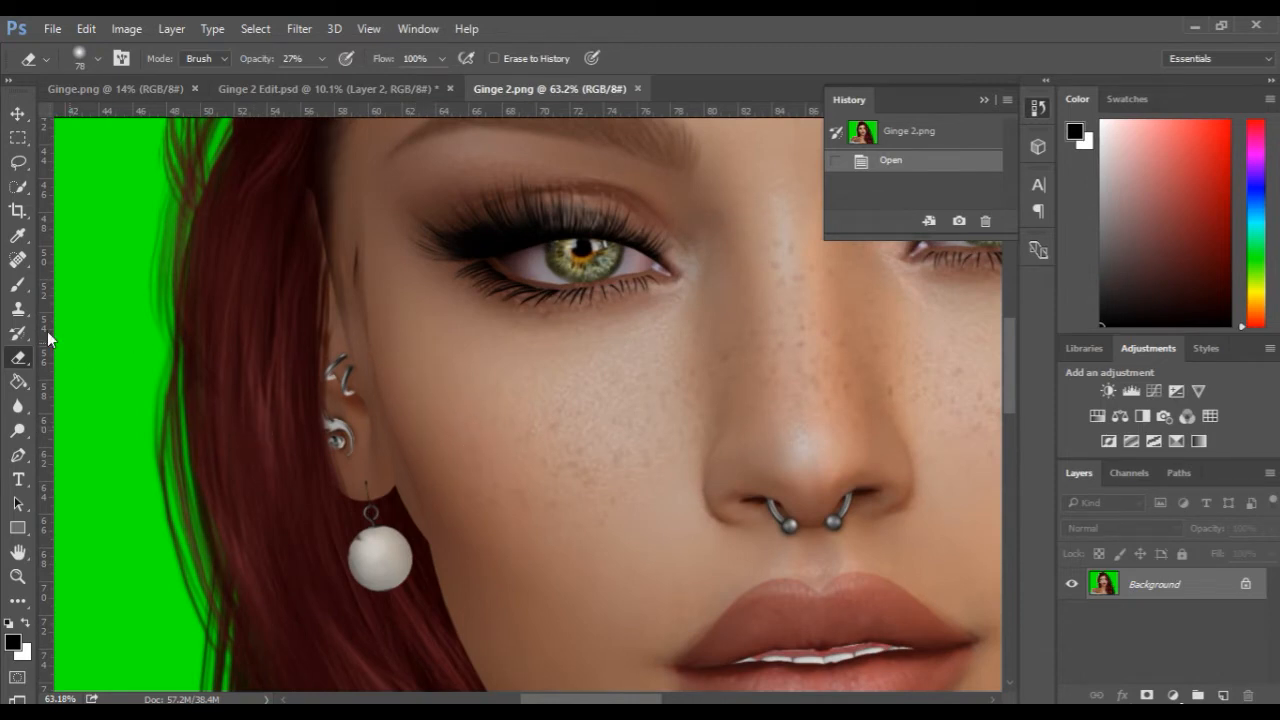
{"action": "left_click_drag", "start_coordinate": [18, 161], "coordinate": [100, 180]}
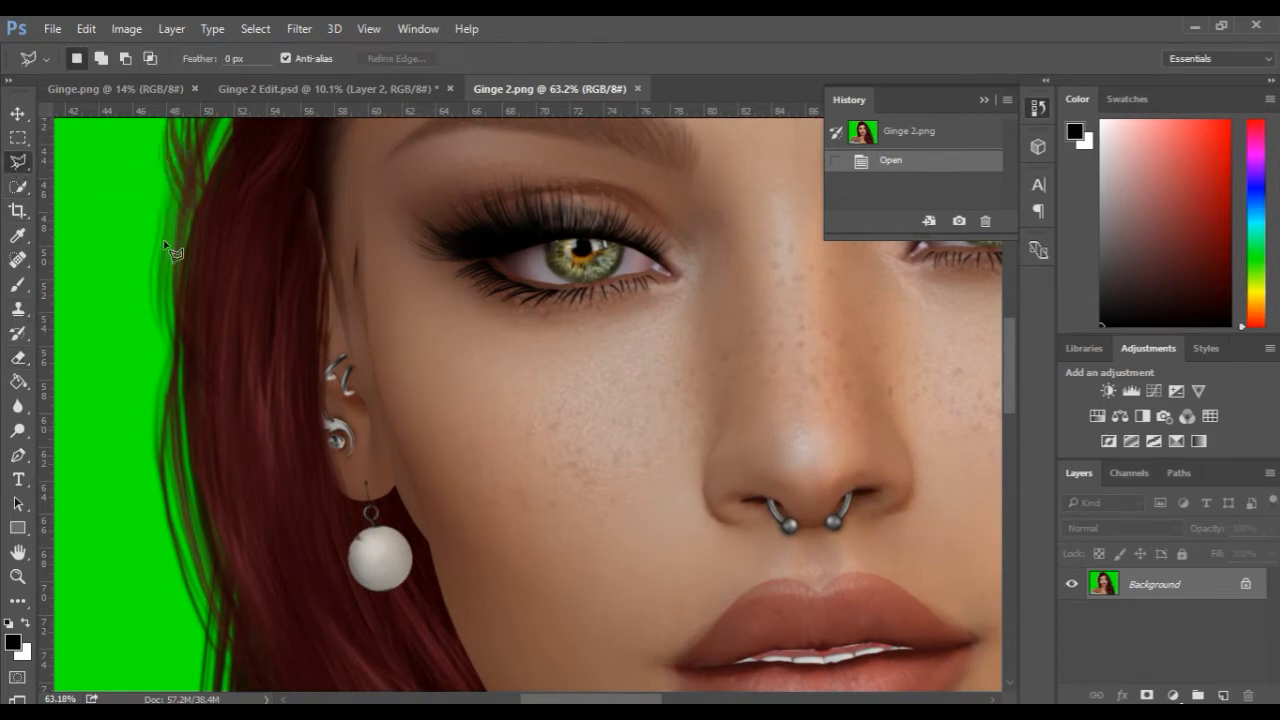
{"action": "left_click", "coordinate": [401, 471]}
{"action": "left_click", "coordinate": [433, 578]}
{"action": "left_click", "coordinate": [401, 473]}
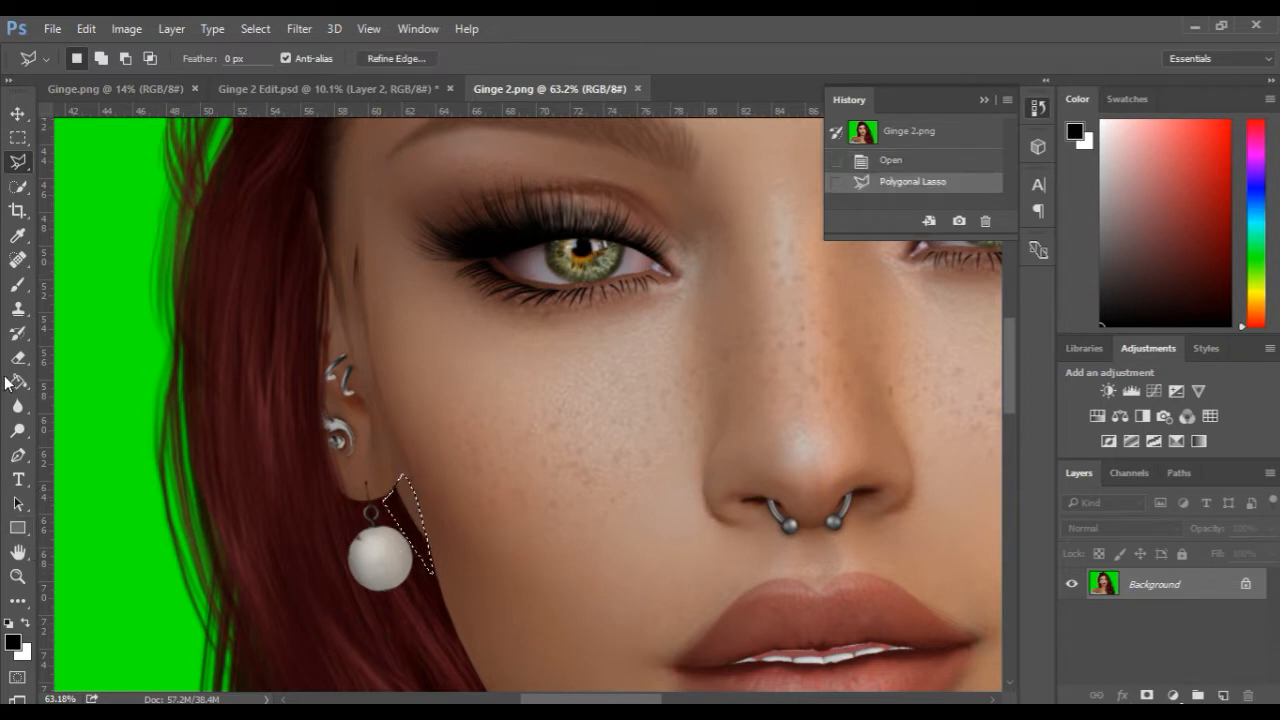
Step: Clone hair sampled below the pearl earring over the selected wedge beside the jaw, and deselect the area
{"action": "scroll", "coordinate": [408, 522], "scroll_direction": "down", "scroll_amount": 1}
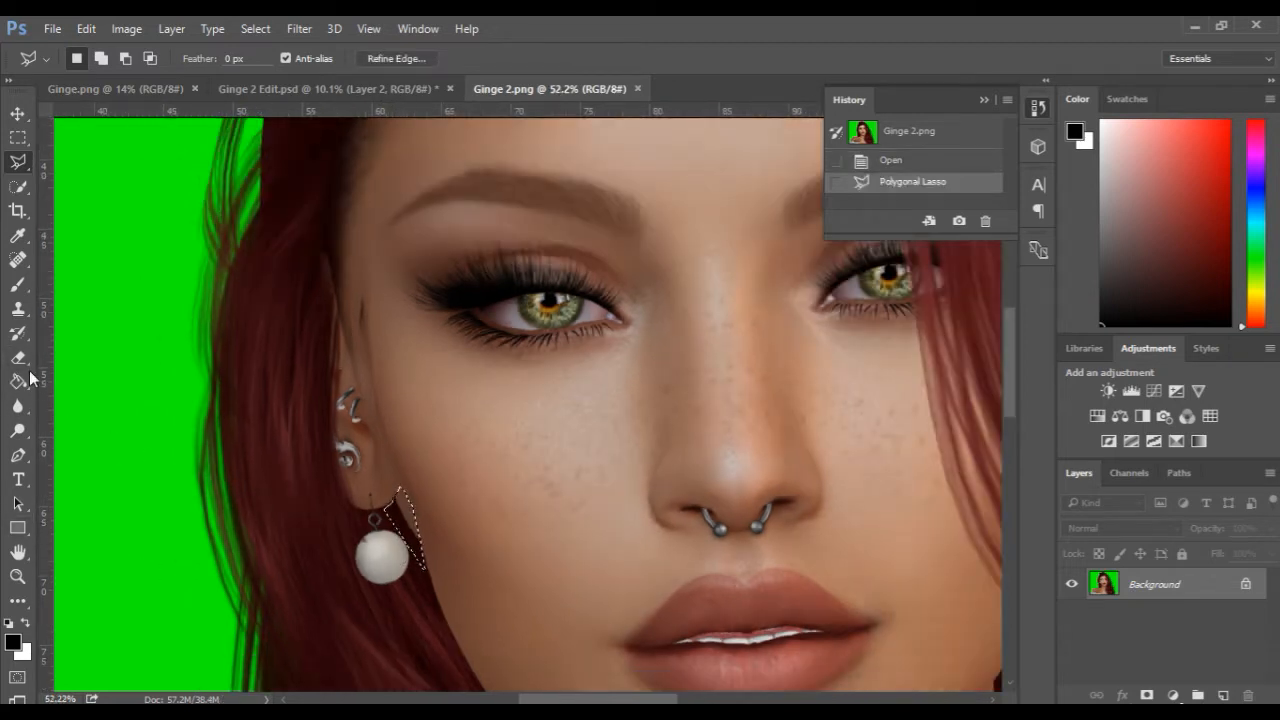
{"action": "left_click", "coordinate": [18, 308]}
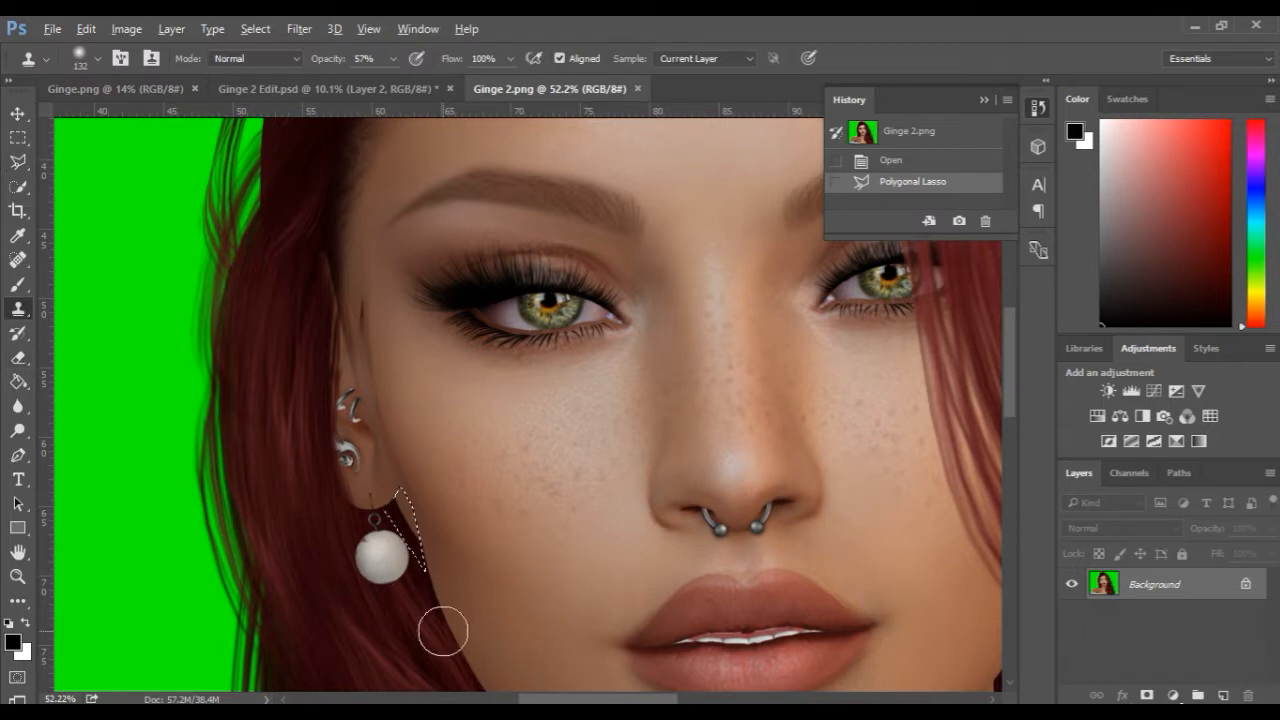
{"action": "left_click", "coordinate": [405, 609], "text": "alt"}
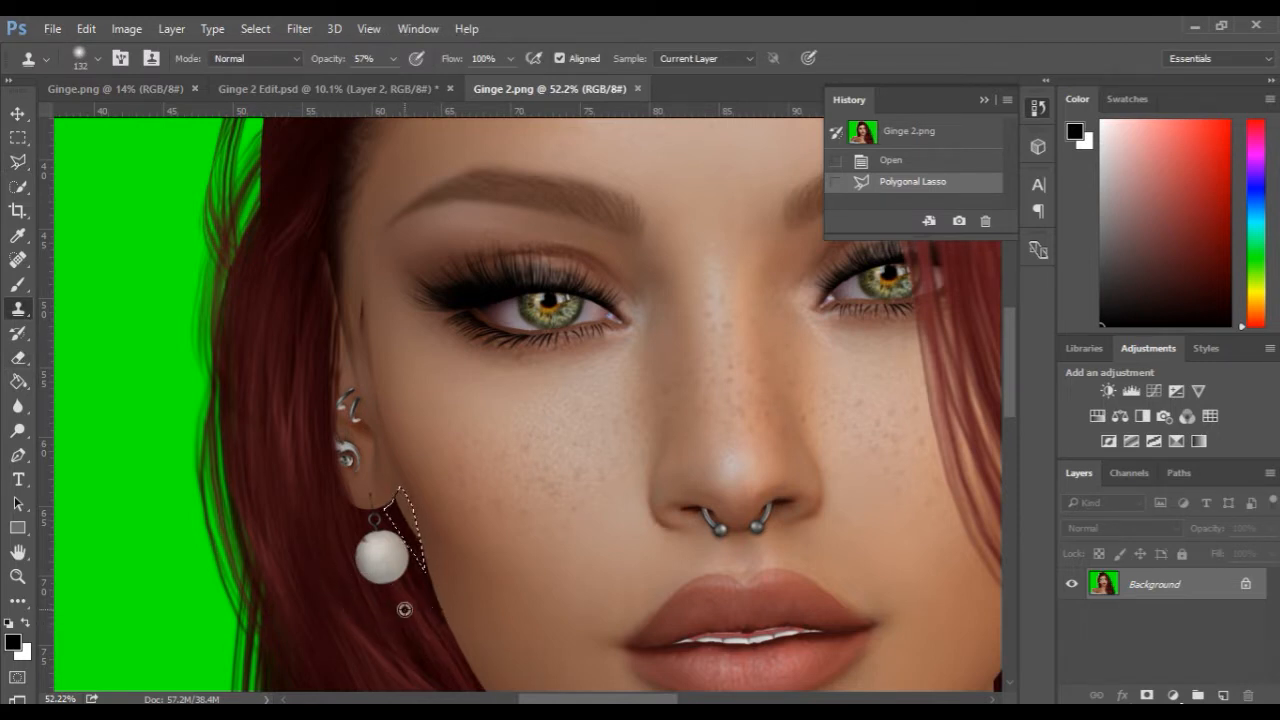
{"action": "left_click", "coordinate": [409, 509]}
{"action": "left_click", "coordinate": [410, 508]}
{"action": "left_click", "coordinate": [408, 508]}
{"action": "left_click", "coordinate": [409, 509]}
{"action": "left_click", "coordinate": [414, 510]}
{"action": "left_click", "coordinate": [414, 512]}
{"action": "left_click", "coordinate": [414, 525]}
{"action": "key", "text": "ctrl+d"}
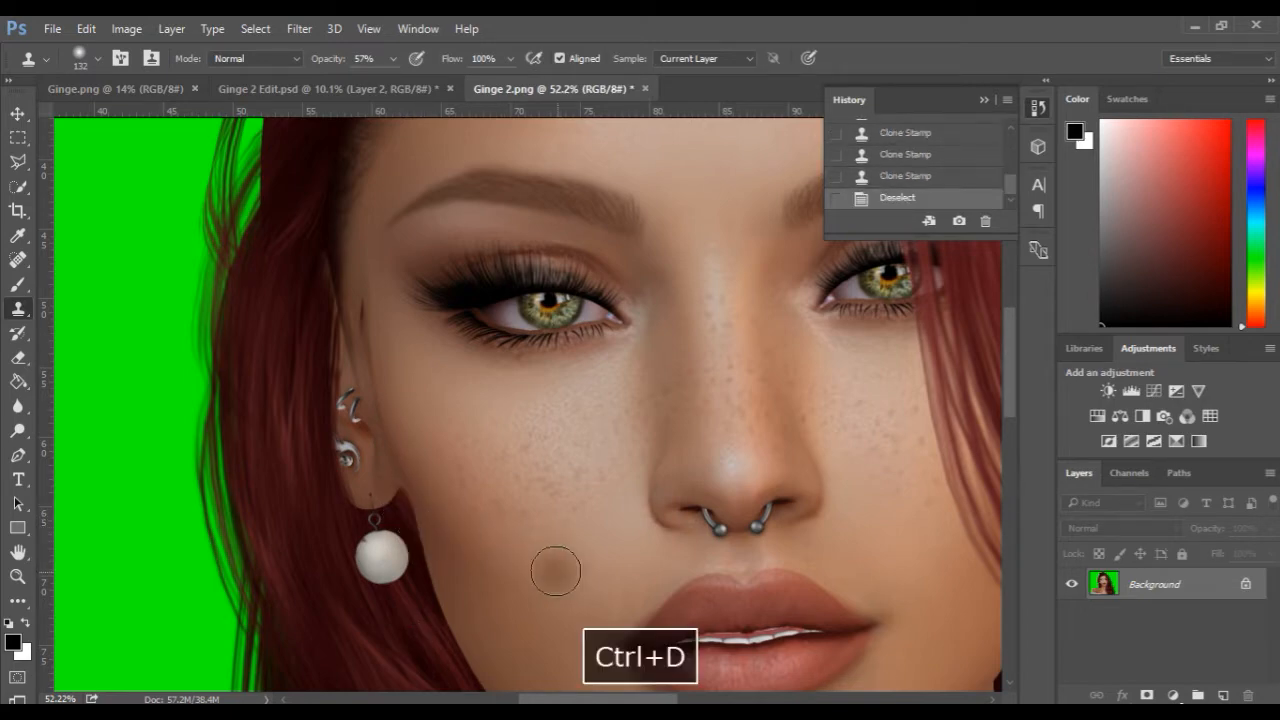
Step: Clone smooth skin over the small dark crease between the ear and the outer corner of the eye, using a smaller brush
{"action": "scroll", "coordinate": [489, 528], "scroll_direction": "down", "scroll_amount": 5}
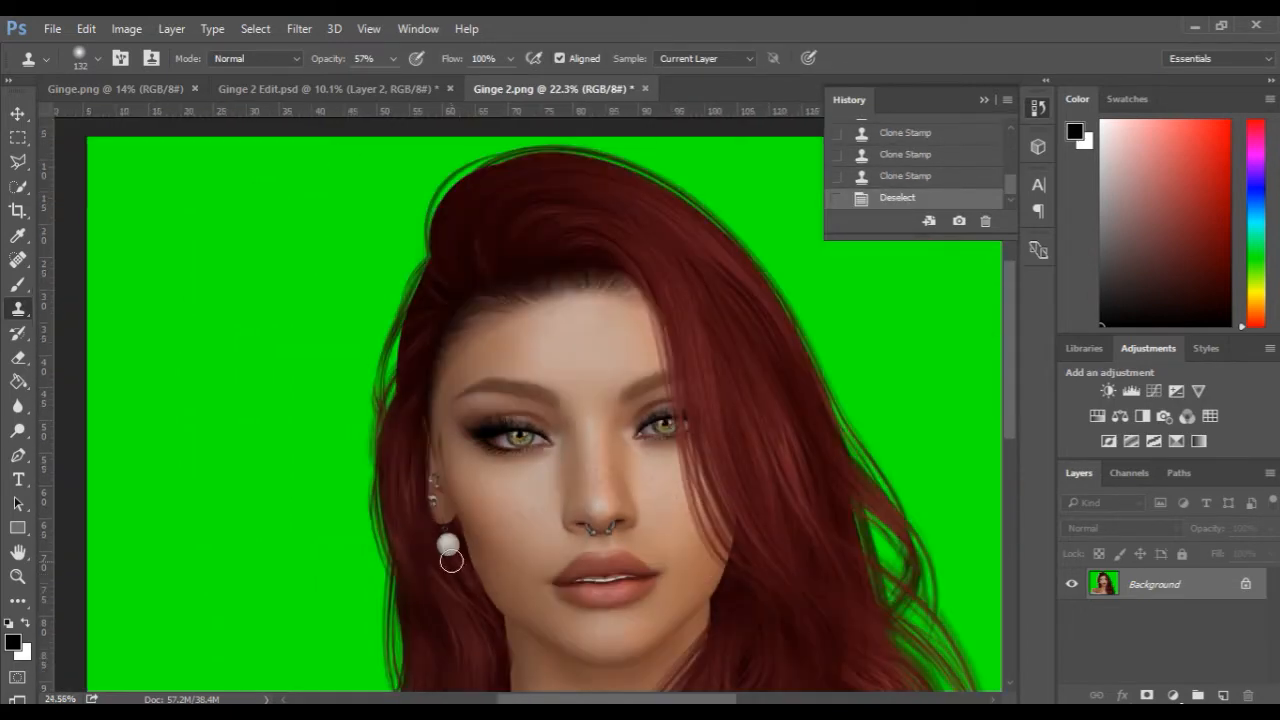
{"action": "scroll", "coordinate": [487, 545], "scroll_direction": "up", "scroll_amount": 3}
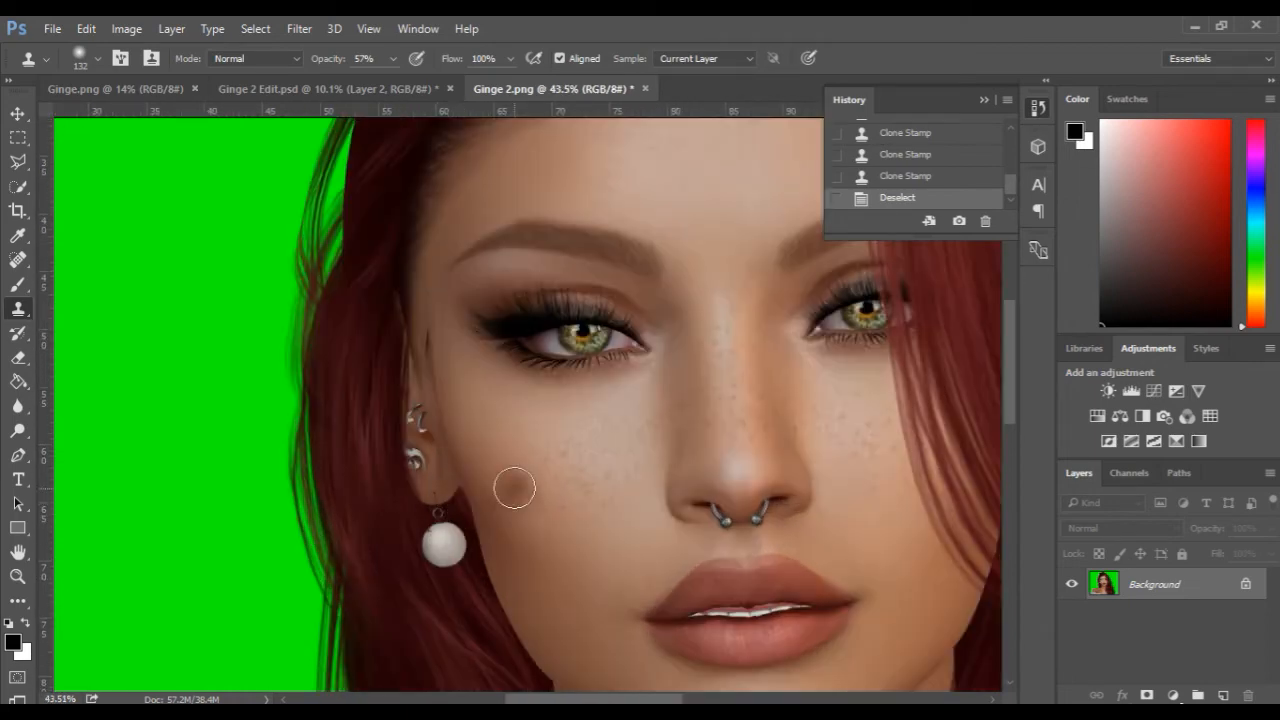
{"action": "scroll", "coordinate": [512, 490], "scroll_direction": "up", "scroll_amount": 2}
{"action": "scroll", "coordinate": [542, 458], "scroll_direction": "up", "scroll_amount": 2}
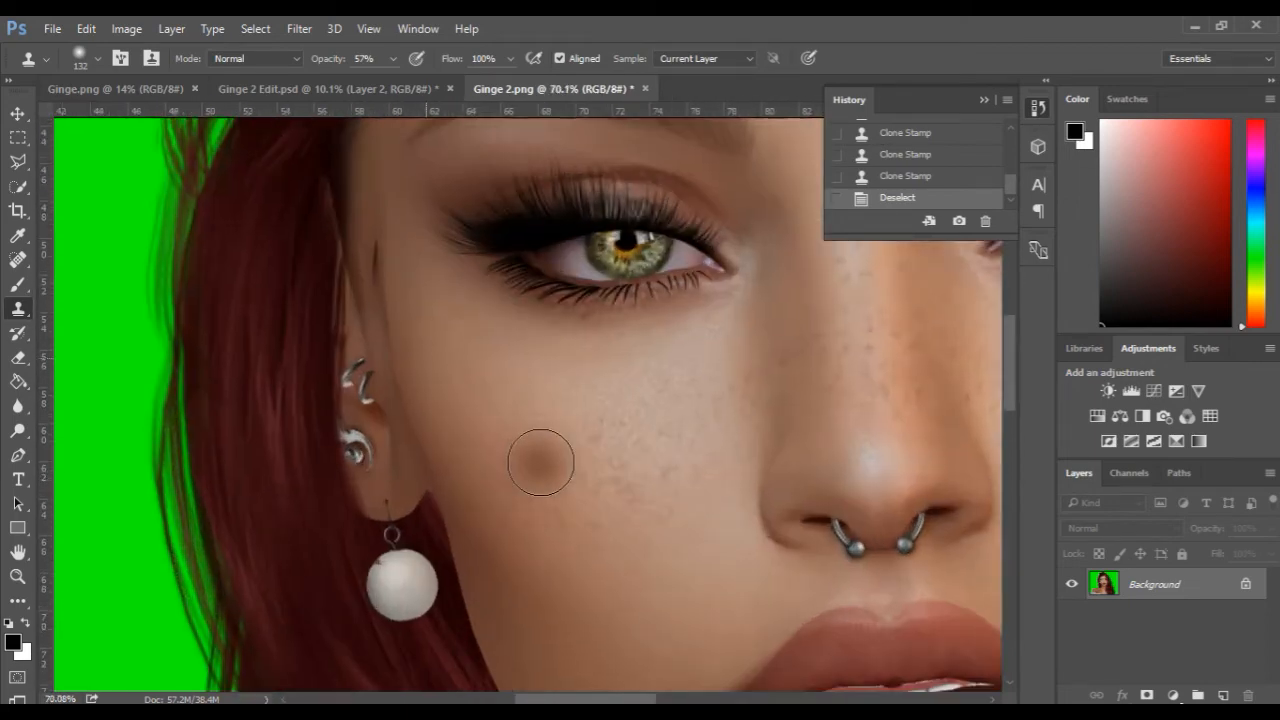
{"action": "key", "text": "space"}
{"action": "mouse_move", "coordinate": [457, 331]}
{"action": "left_mouse_down"}
{"action": "mouse_move", "coordinate": [486, 471]}
{"action": "mouse_move", "coordinate": [423, 372]}
{"action": "mouse_move", "coordinate": [386, 363]}
{"action": "left_mouse_up"}
{"action": "left_click", "coordinate": [395, 349]}
{"action": "left_click", "coordinate": [397, 364]}
{"action": "left_click", "coordinate": [405, 405]}
{"action": "left_click_drag", "start_coordinate": [433, 494], "coordinate": [394, 406]}
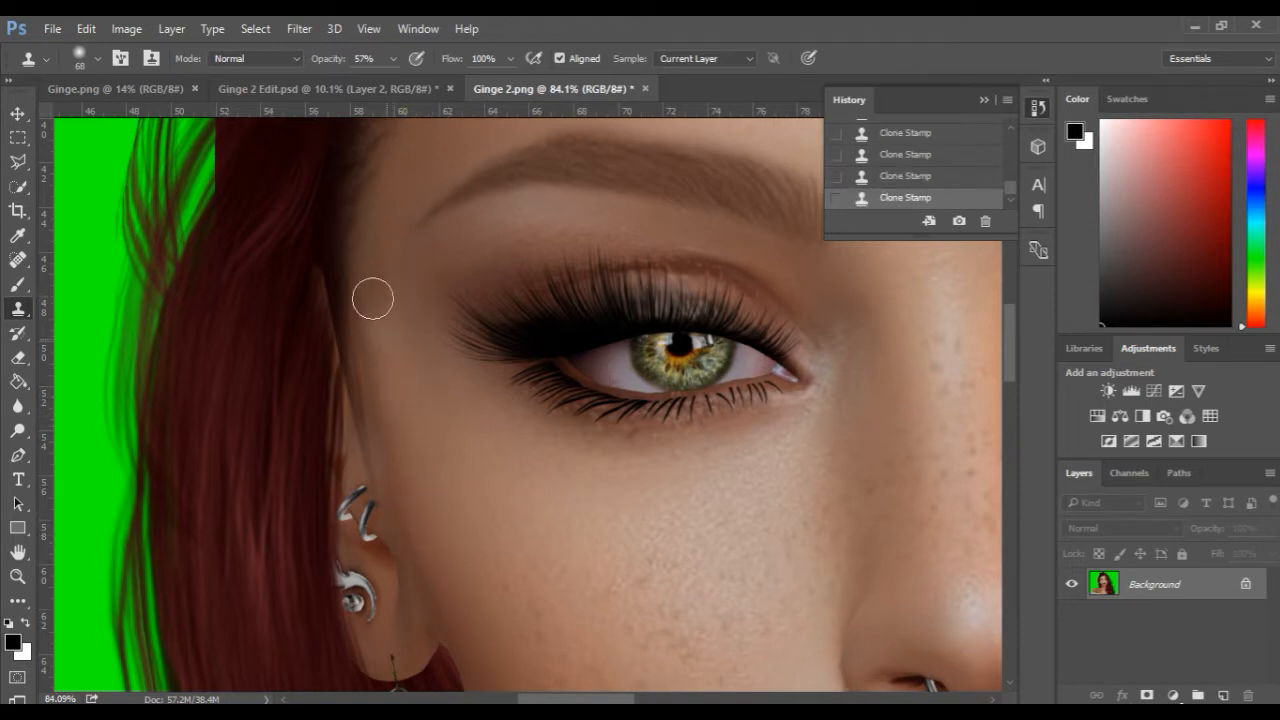
Step: Review the cloned patches around the ear and jaw, both close up and across the whole face
{"action": "scroll", "coordinate": [443, 566], "scroll_direction": "down", "scroll_amount": 4}
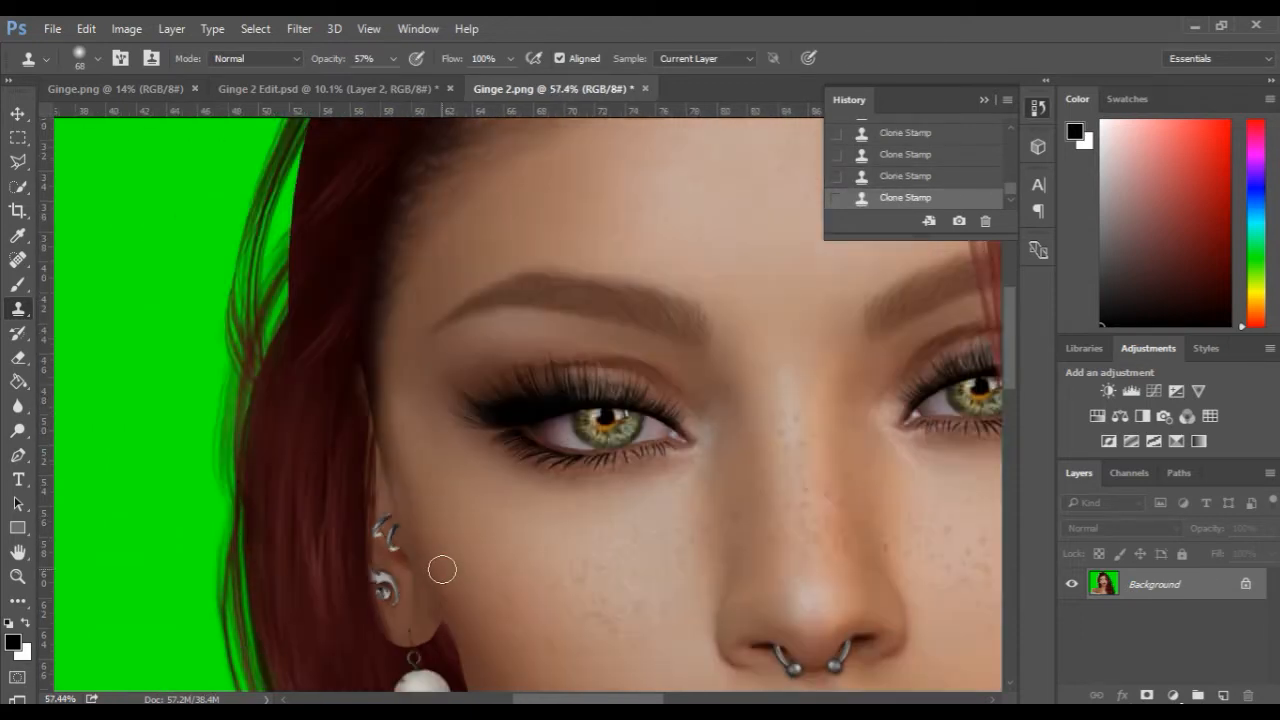
{"action": "left_click_drag", "start_coordinate": [449, 583], "coordinate": [305, 433]}
{"action": "scroll", "coordinate": [366, 457], "scroll_direction": "down", "scroll_amount": 3}
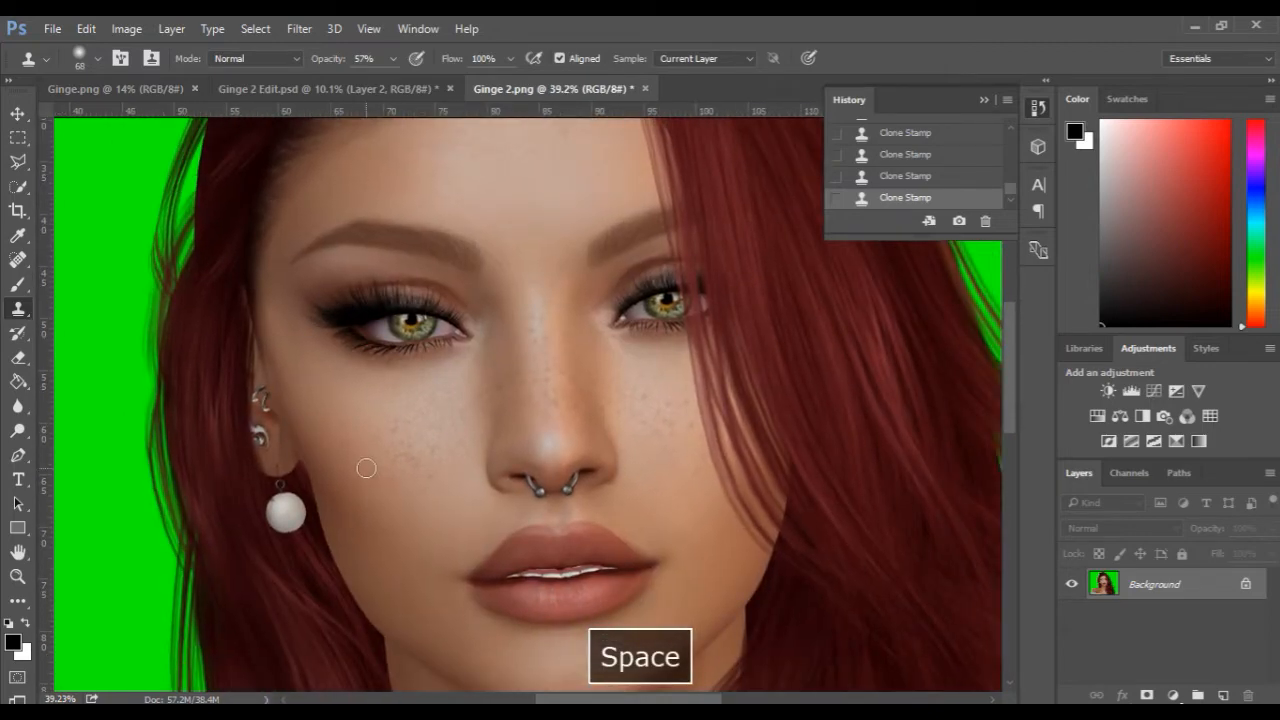
{"action": "scroll", "coordinate": [435, 554], "scroll_direction": "up", "scroll_amount": 1}
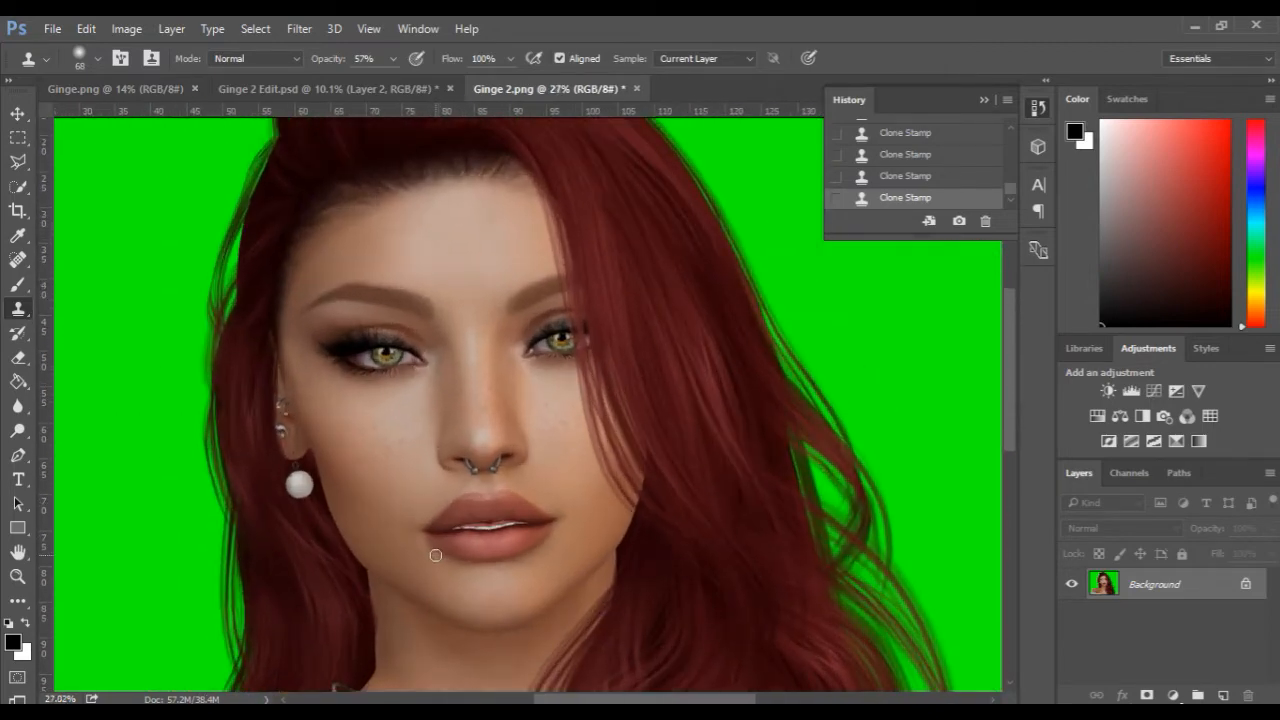
{"action": "scroll", "coordinate": [281, 487], "scroll_direction": "up", "scroll_amount": 2}
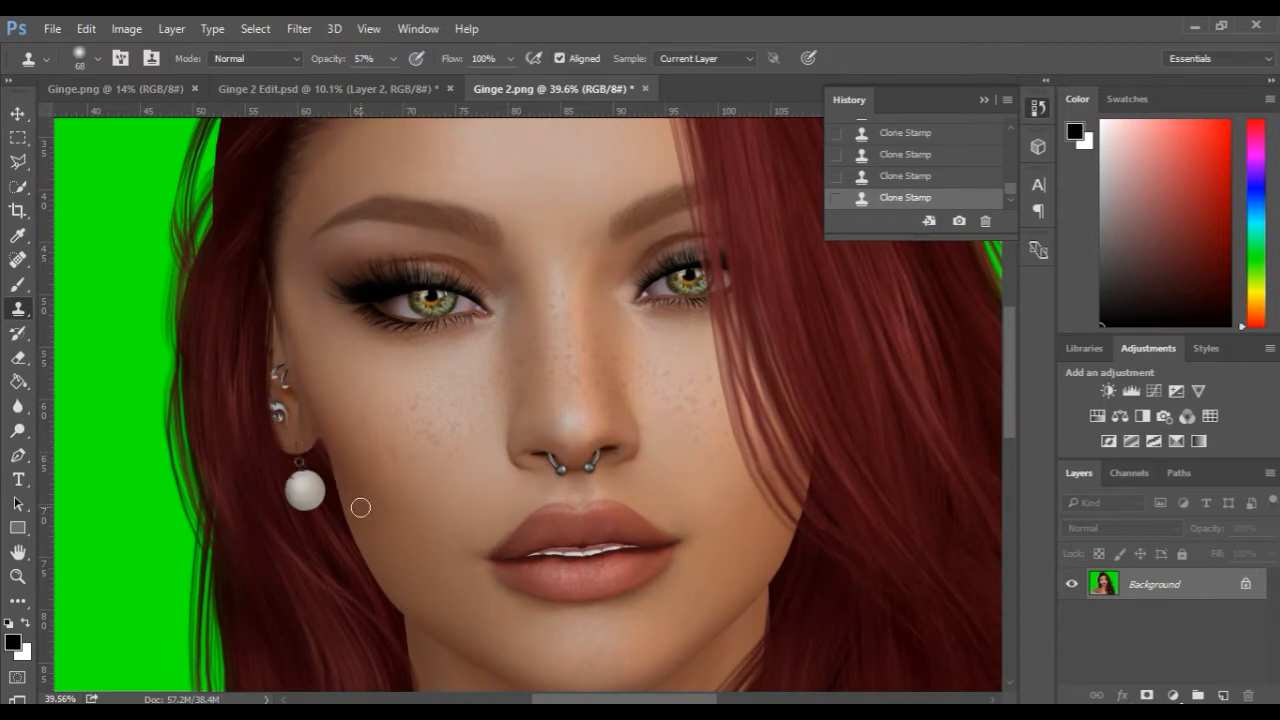
{"action": "scroll", "coordinate": [345, 469], "scroll_direction": "up", "scroll_amount": 2}
{"action": "right_click", "coordinate": [335, 447], "text": "alt"}
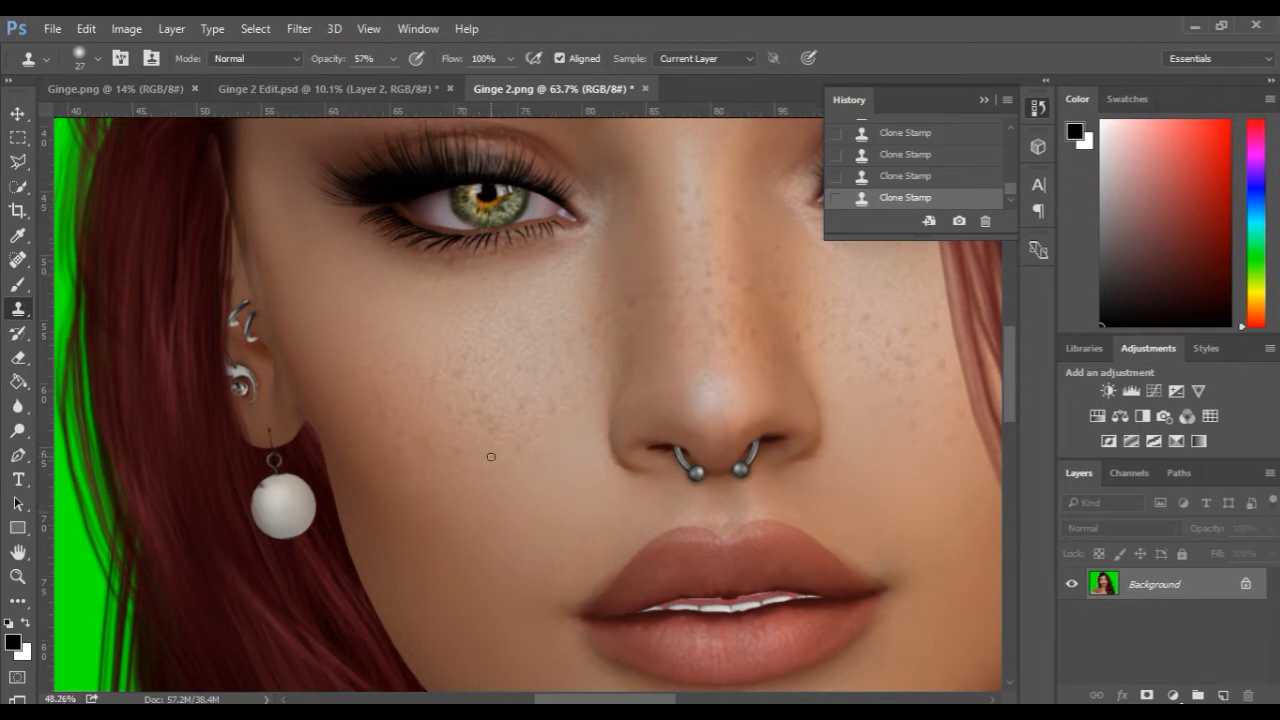
{"action": "scroll", "coordinate": [490, 458], "scroll_direction": "down", "scroll_amount": 3}
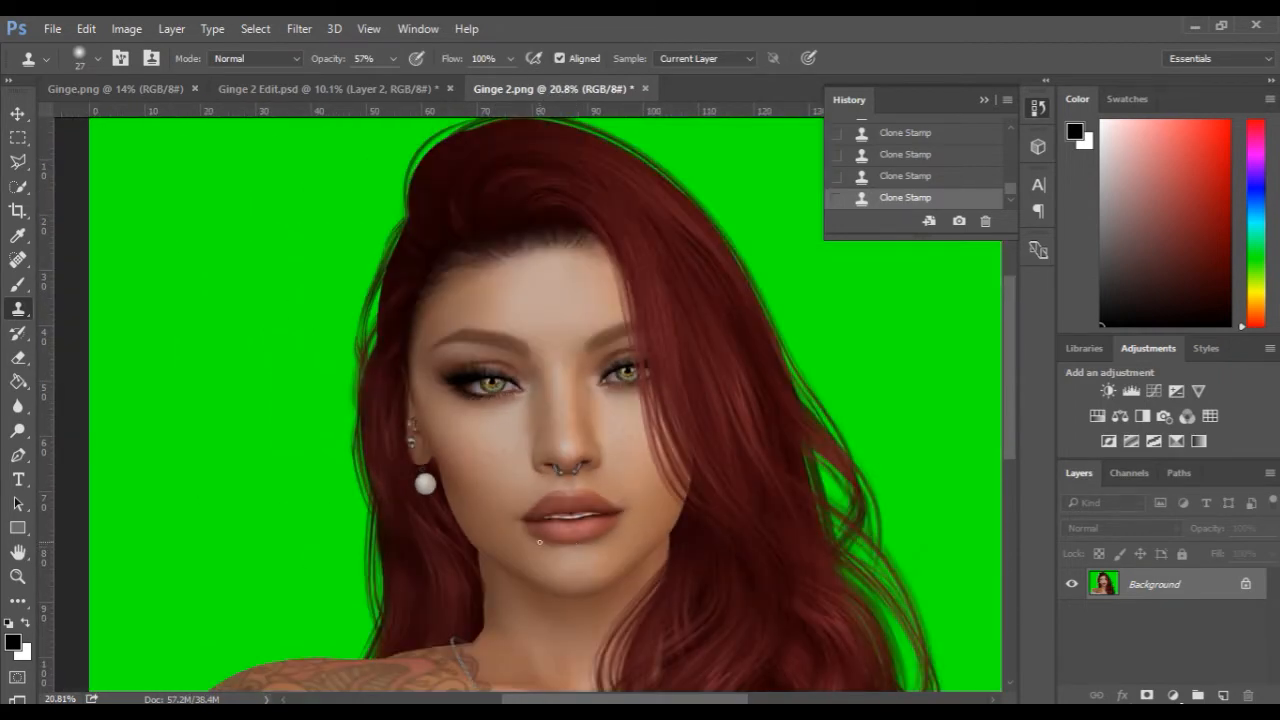
{"action": "scroll", "coordinate": [610, 560], "scroll_direction": "up", "scroll_amount": 1}
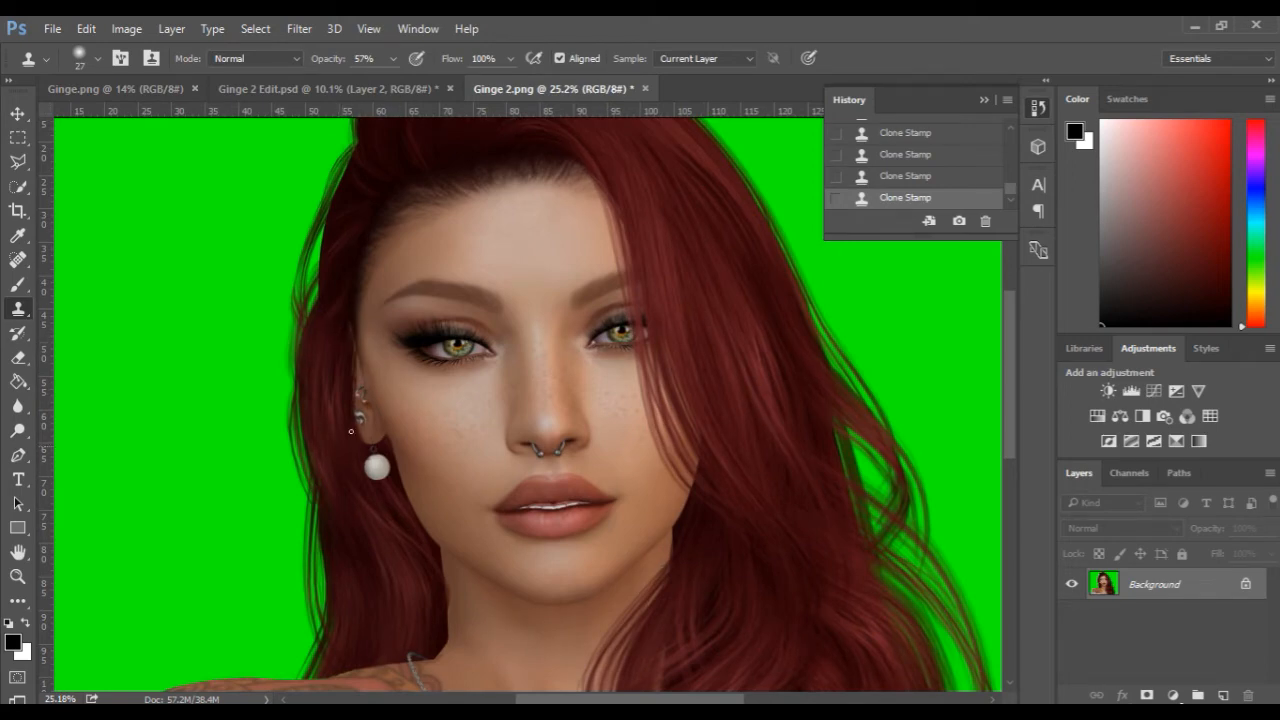
Step: Inspect the hair edge and skin along the temple and ear for remaining jagged spots
{"action": "scroll", "coordinate": [394, 403], "scroll_direction": "up", "scroll_amount": 1}
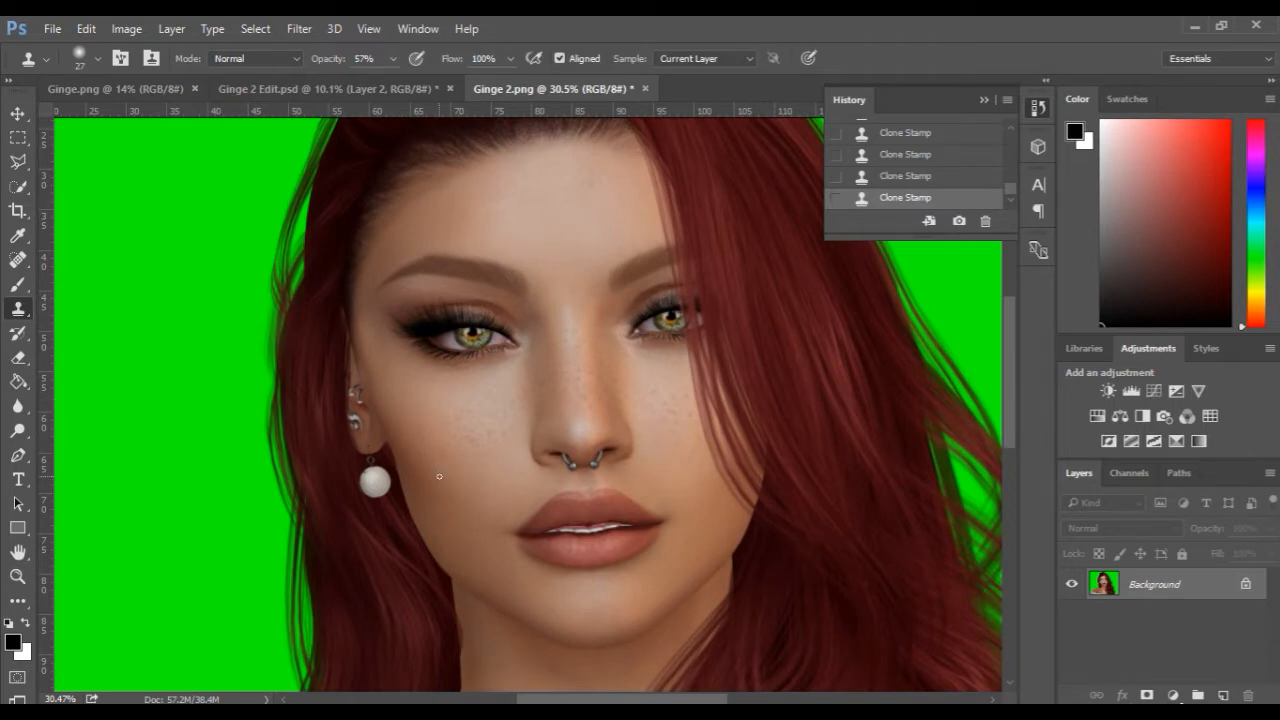
{"action": "scroll", "coordinate": [439, 476], "scroll_direction": "up", "scroll_amount": 2}
{"action": "scroll", "coordinate": [438, 479], "scroll_direction": "up", "scroll_amount": 2}
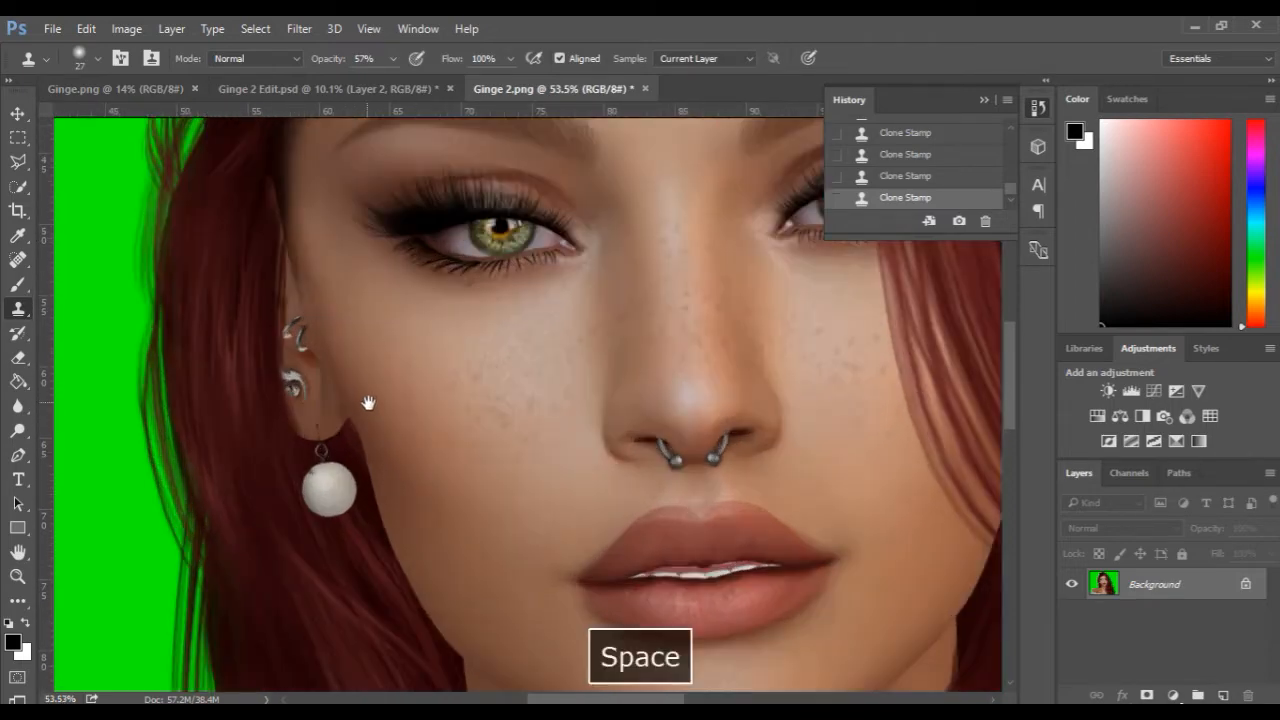
{"action": "left_click_drag", "start_coordinate": [368, 403], "coordinate": [418, 502]}
{"action": "scroll", "coordinate": [377, 437], "scroll_direction": "up", "scroll_amount": 4}
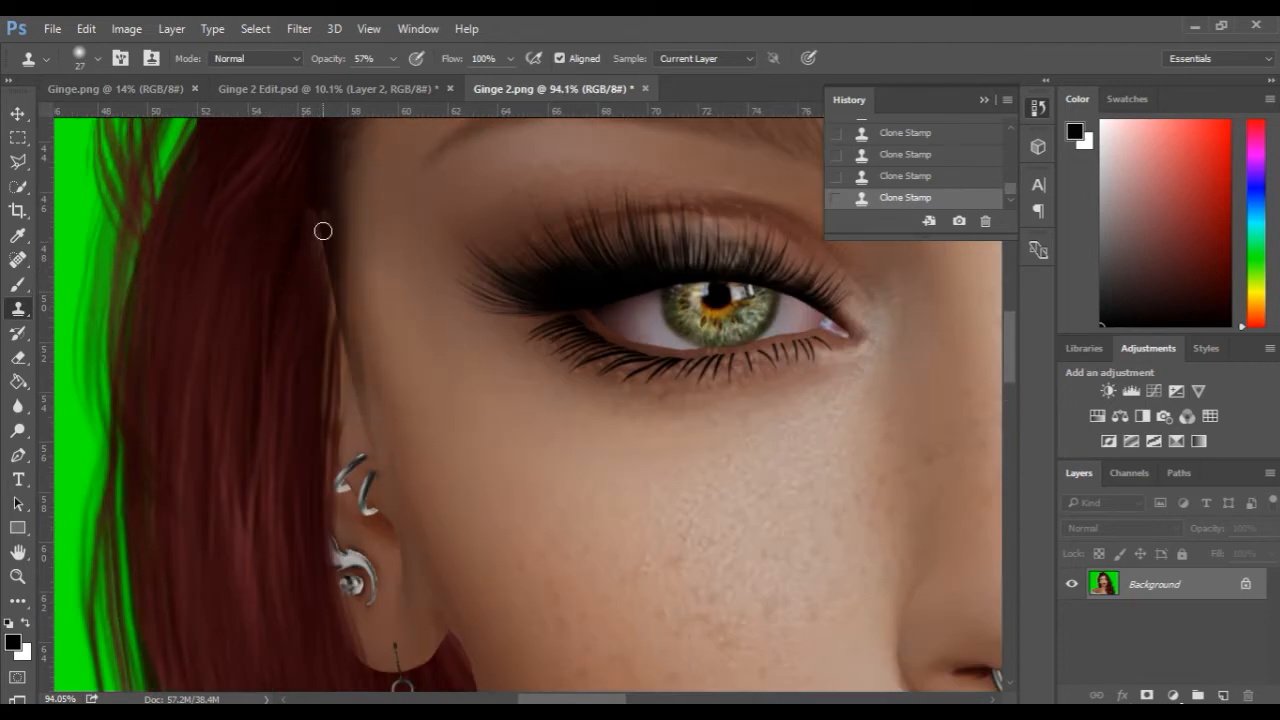
{"action": "left_click_drag", "start_coordinate": [406, 354], "coordinate": [466, 493]}
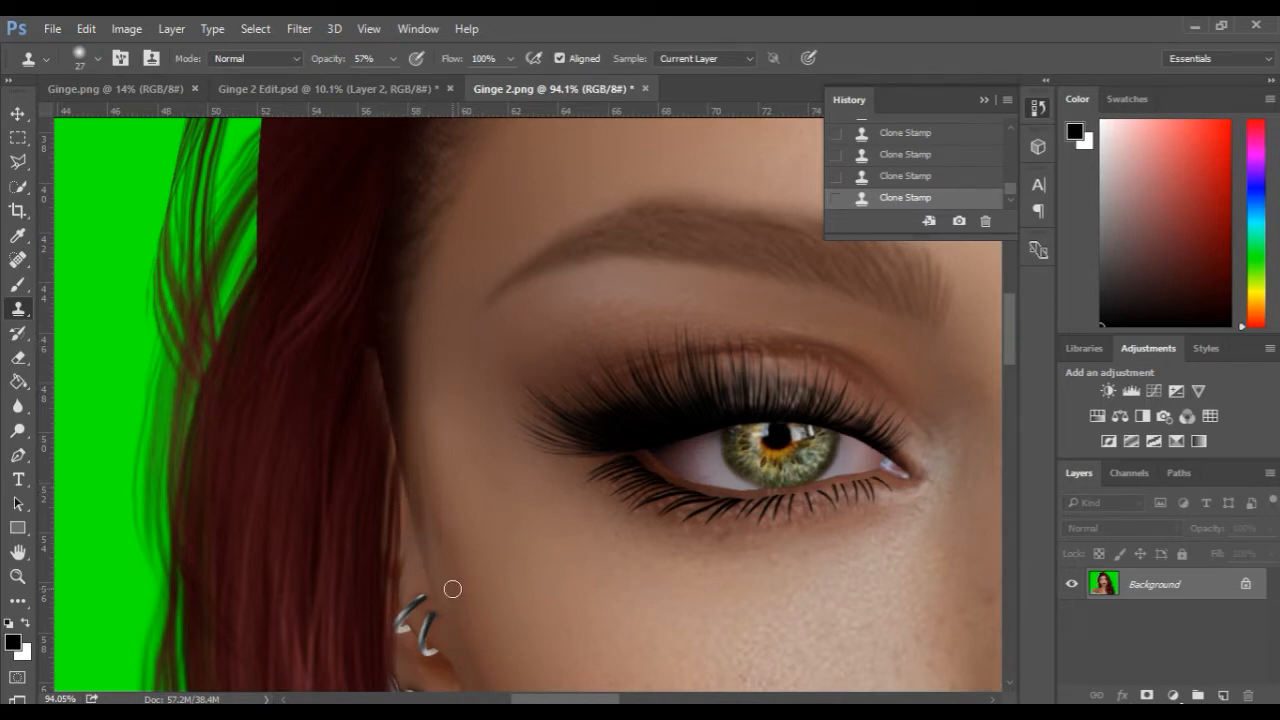
{"action": "key", "text": "space"}
{"action": "left_click_drag", "start_coordinate": [426, 486], "coordinate": [373, 447]}
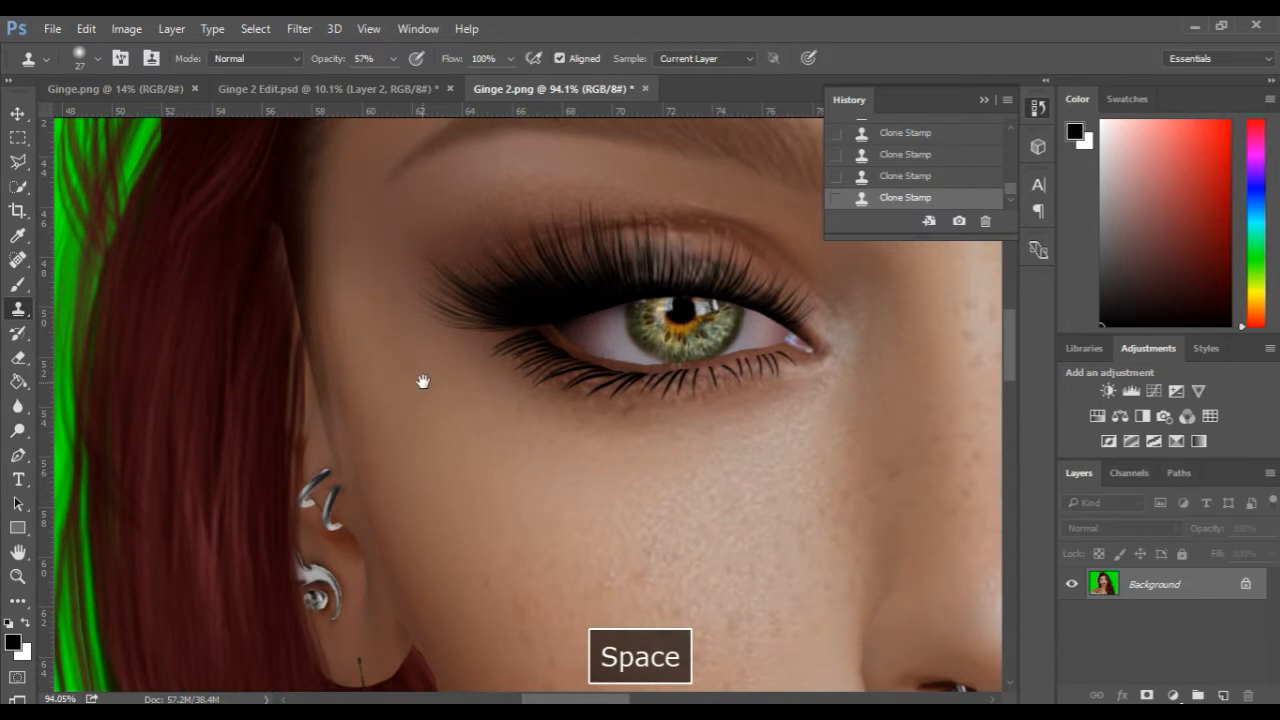
{"action": "left_click_drag", "start_coordinate": [422, 382], "coordinate": [449, 457]}
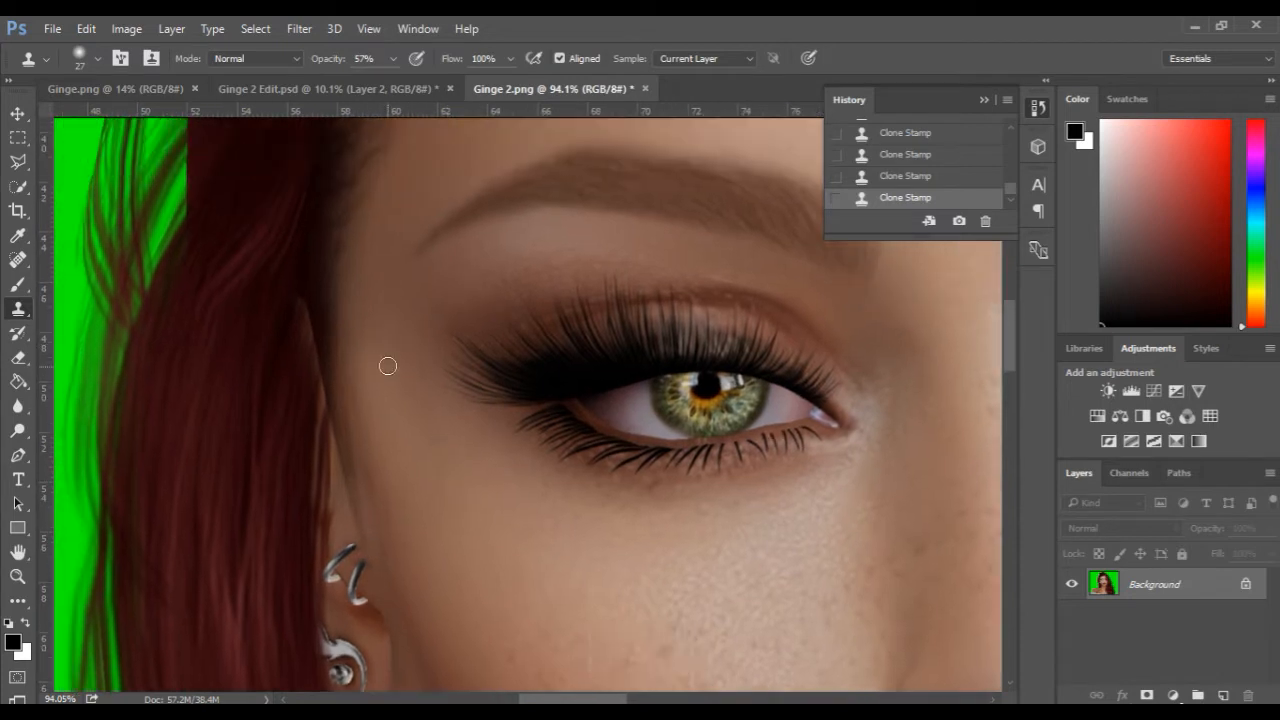
{"action": "scroll", "coordinate": [352, 360], "scroll_direction": "down", "scroll_amount": 2}
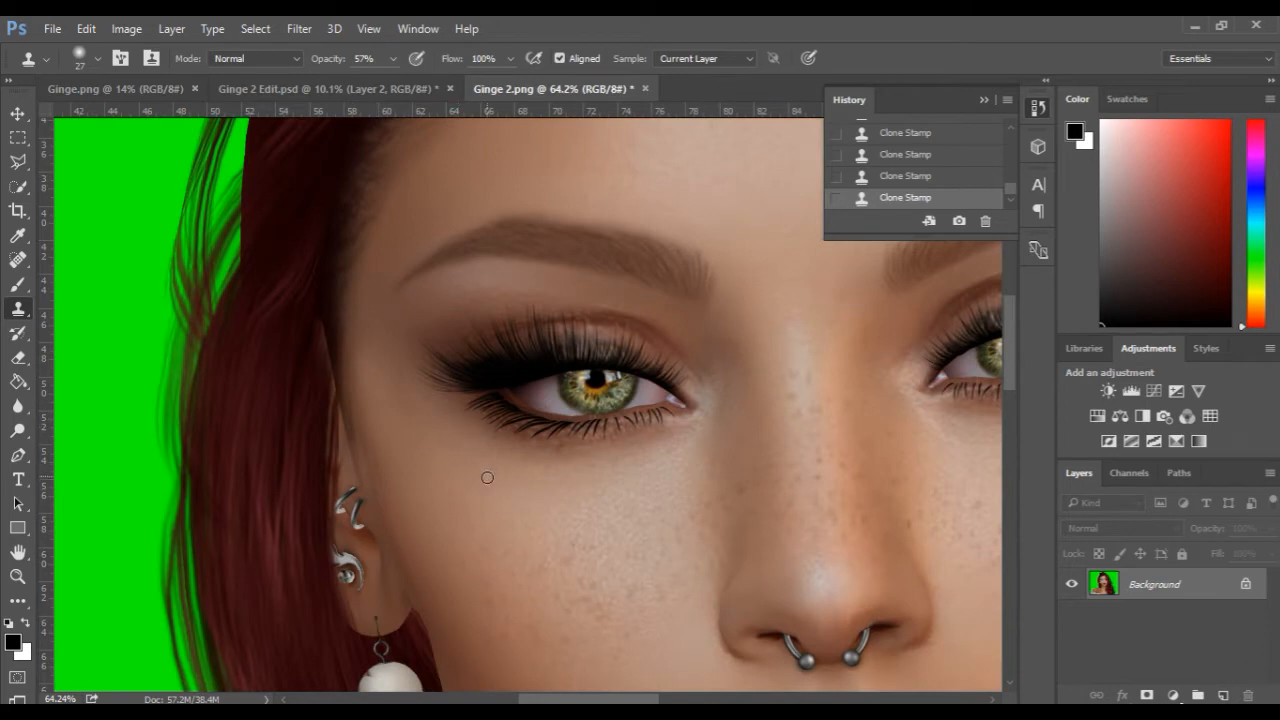
{"action": "scroll", "coordinate": [487, 477], "scroll_direction": "down", "scroll_amount": 1}
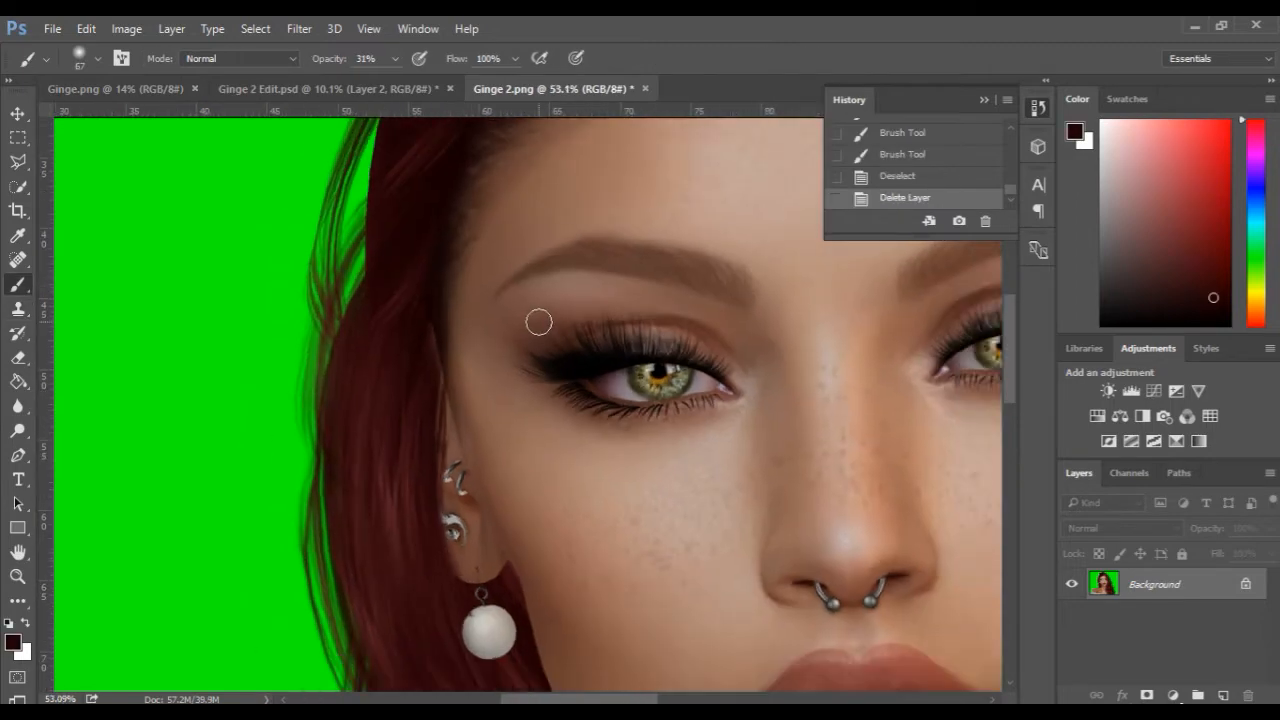
Step: Try tracing an open six-point Pen path from the temple hairline past the eye and down onto the cheek
{"action": "scroll", "coordinate": [474, 314], "scroll_direction": "up", "scroll_amount": 2}
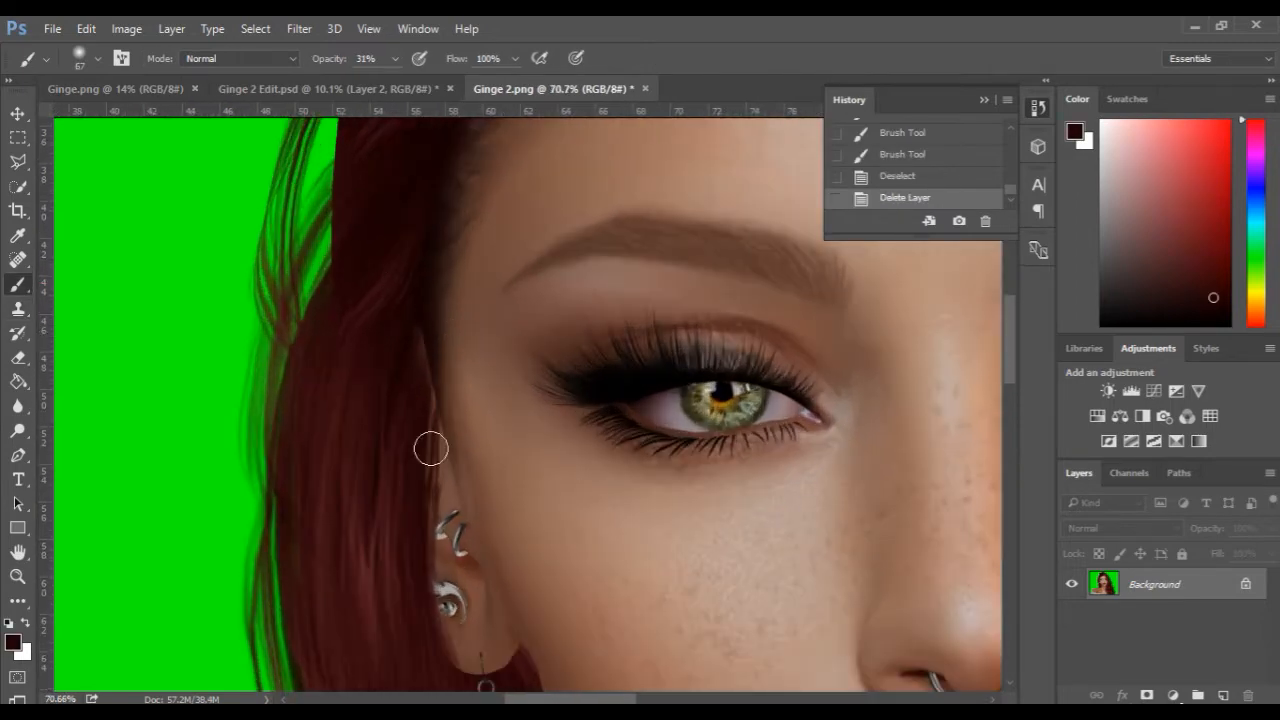
{"action": "scroll", "coordinate": [483, 444], "scroll_direction": "down", "scroll_amount": 1}
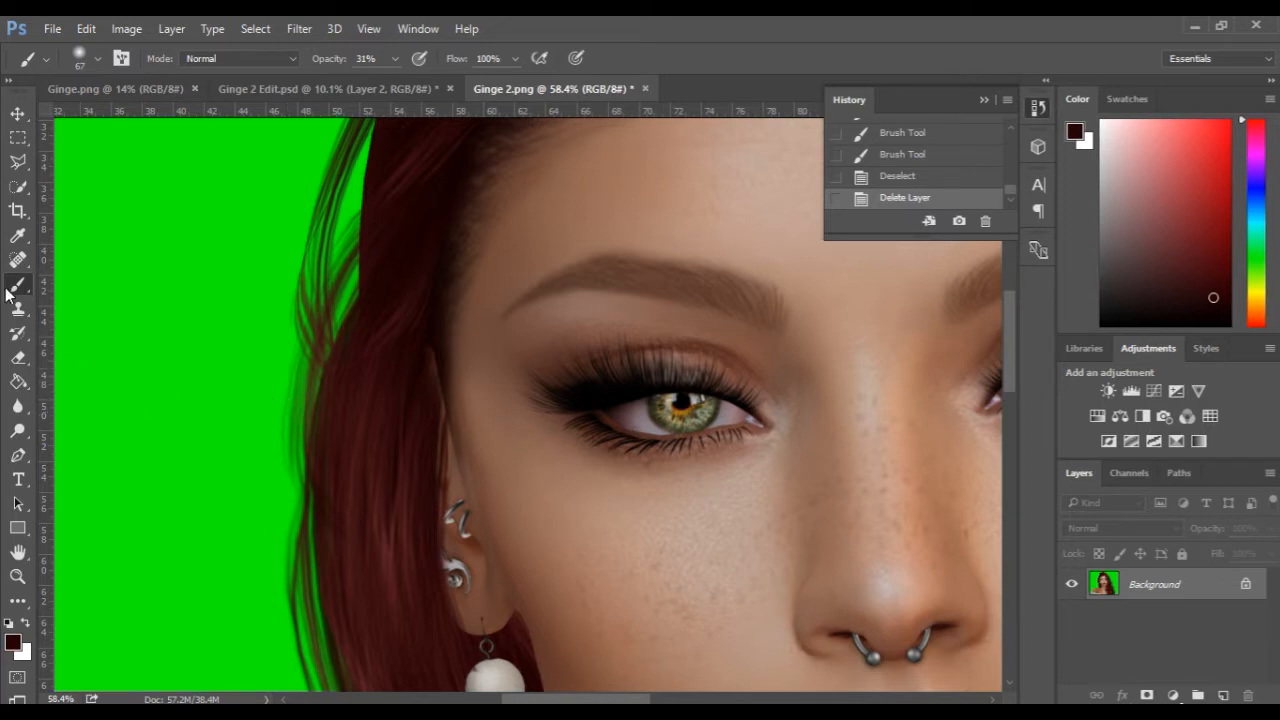
{"action": "left_click", "coordinate": [15, 165]}
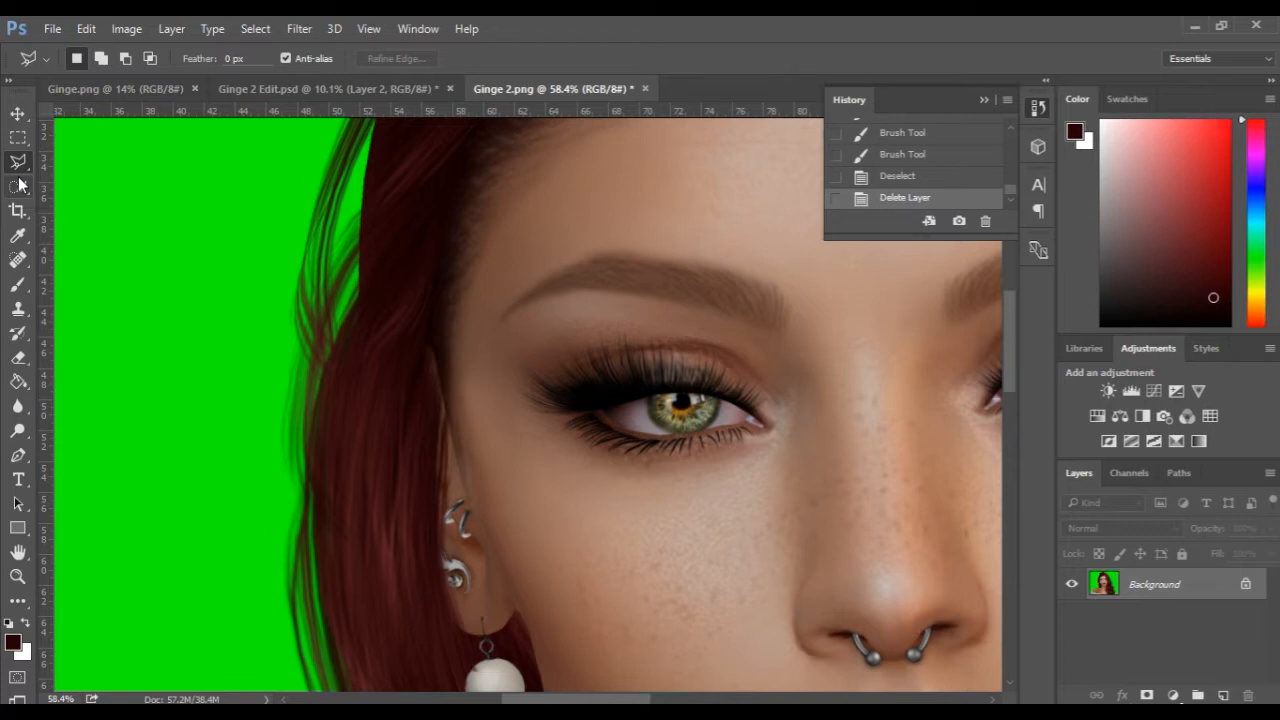
{"action": "left_click", "coordinate": [18, 457]}
{"action": "left_click", "coordinate": [454, 219]}
{"action": "left_click", "coordinate": [497, 299]}
{"action": "left_click", "coordinate": [510, 370]}
{"action": "left_click", "coordinate": [534, 481]}
{"action": "left_click", "coordinate": [593, 535]}
{"action": "left_click", "coordinate": [637, 590]}
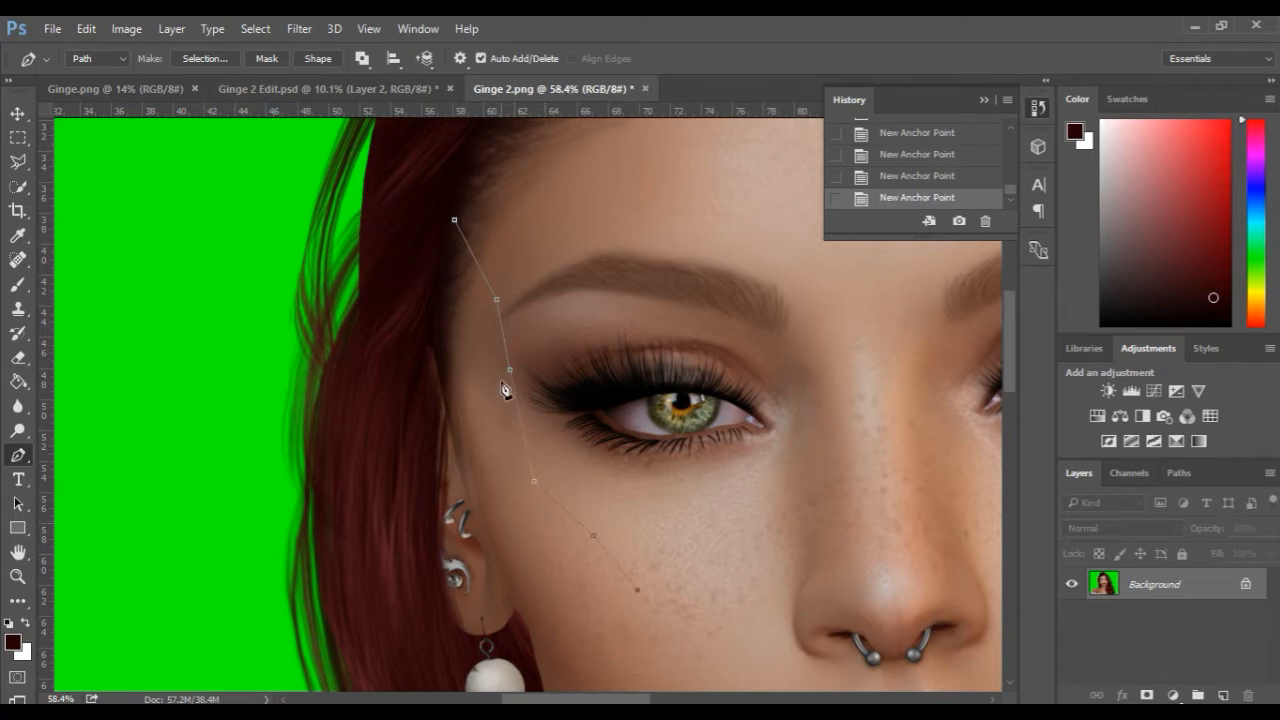
{"action": "right_click", "coordinate": [483, 272]}
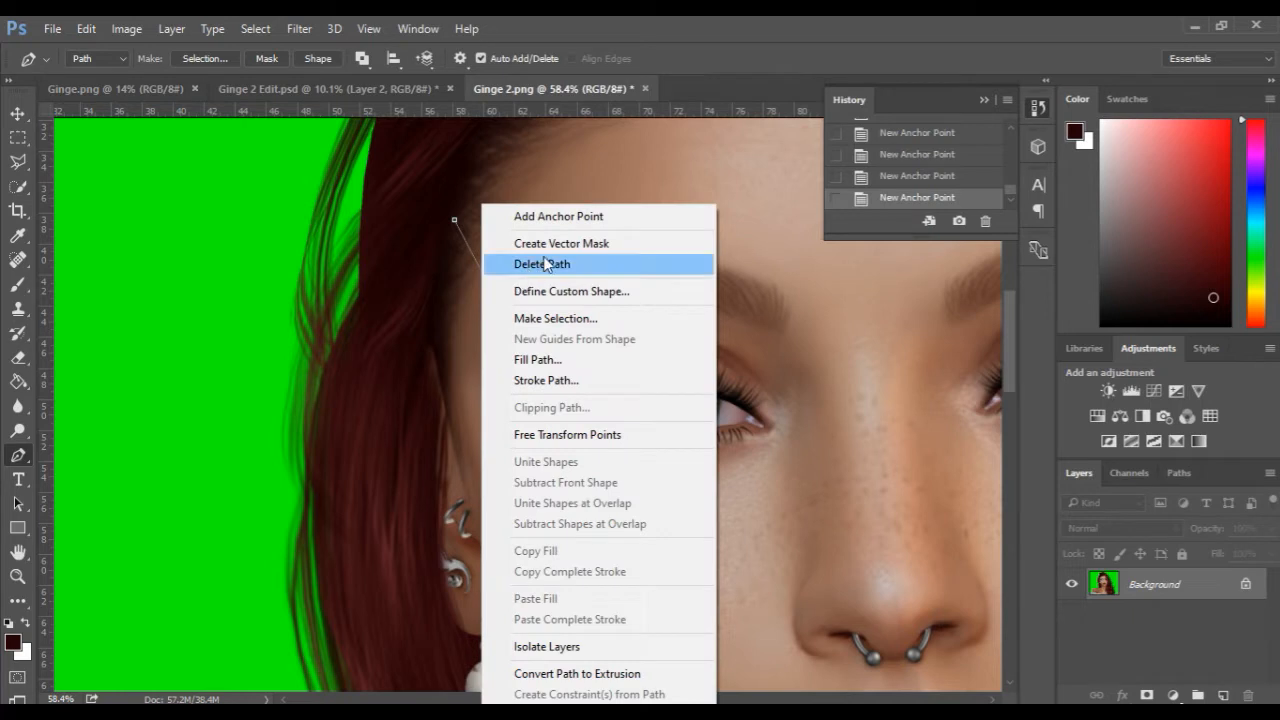
{"action": "left_click", "coordinate": [545, 264]}
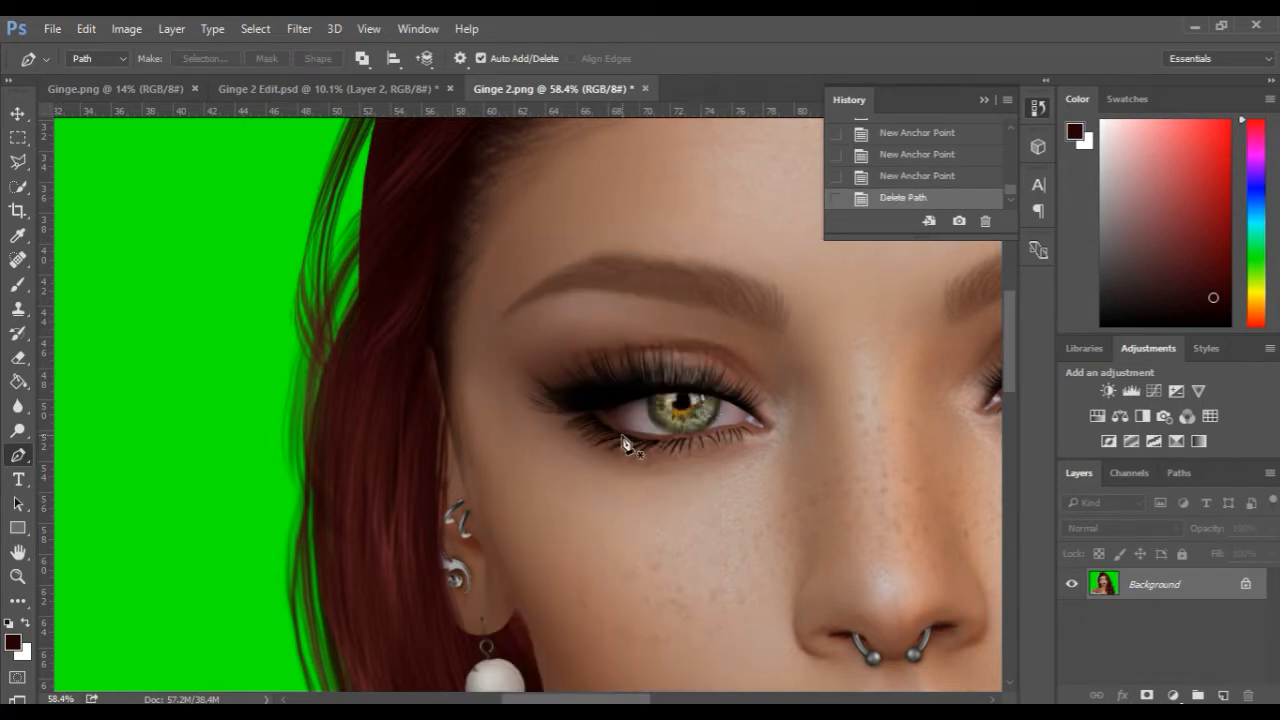
{"action": "left_click", "coordinate": [25, 161]}
{"action": "left_click", "coordinate": [425, 343]}
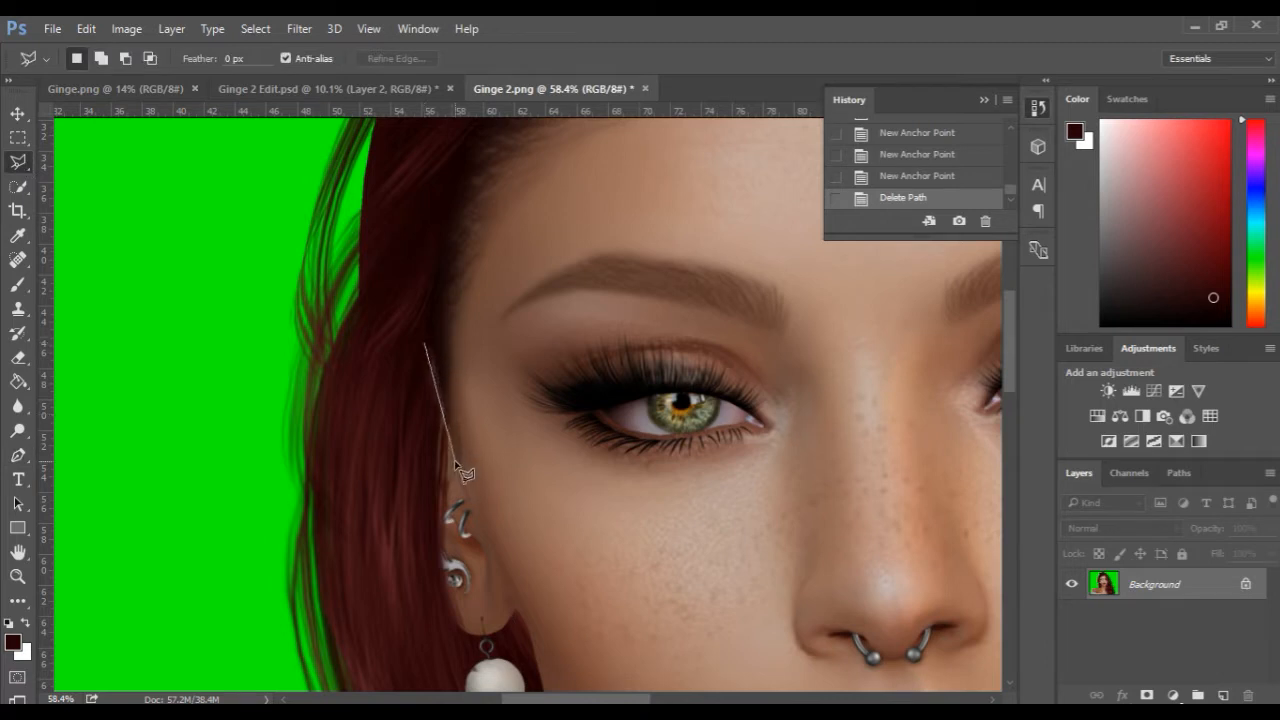
{"action": "left_click", "coordinate": [505, 677]}
{"action": "key", "text": "Escape"}
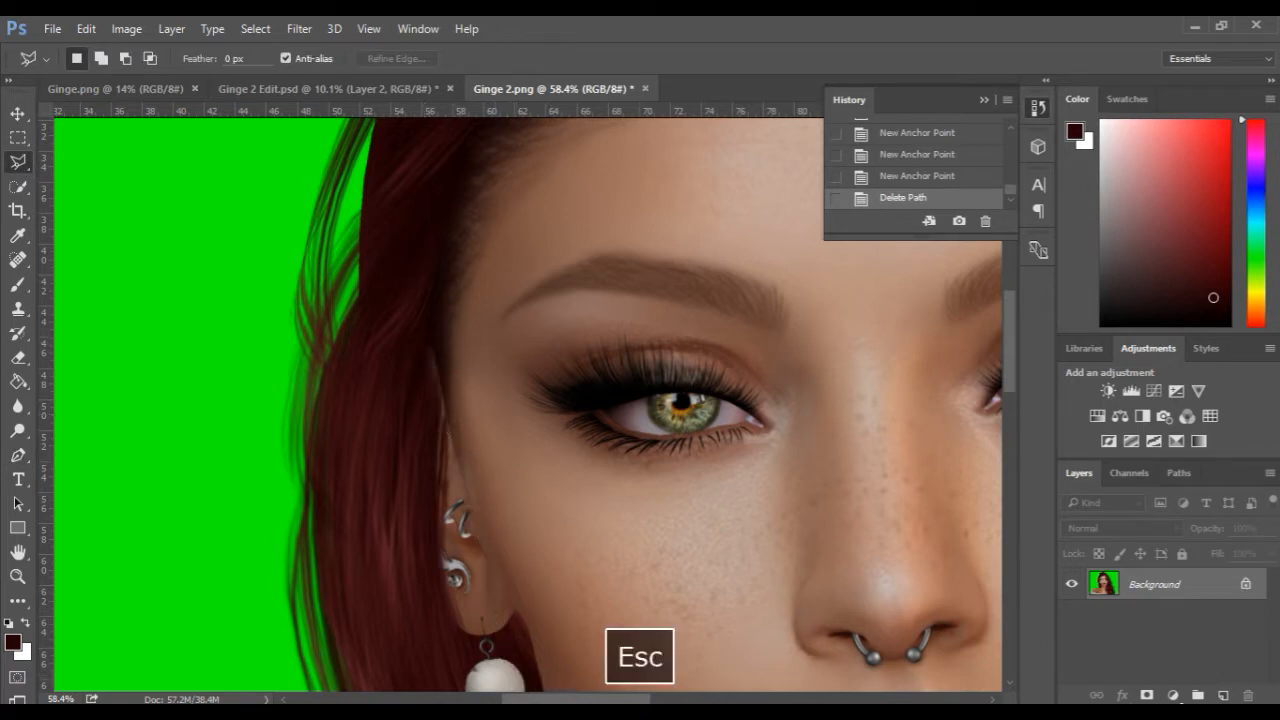
Step: Add a new layer and select a narrow polygonal area from the temple hairline down past the ear to the jaw
{"action": "left_click", "coordinate": [1223, 695]}
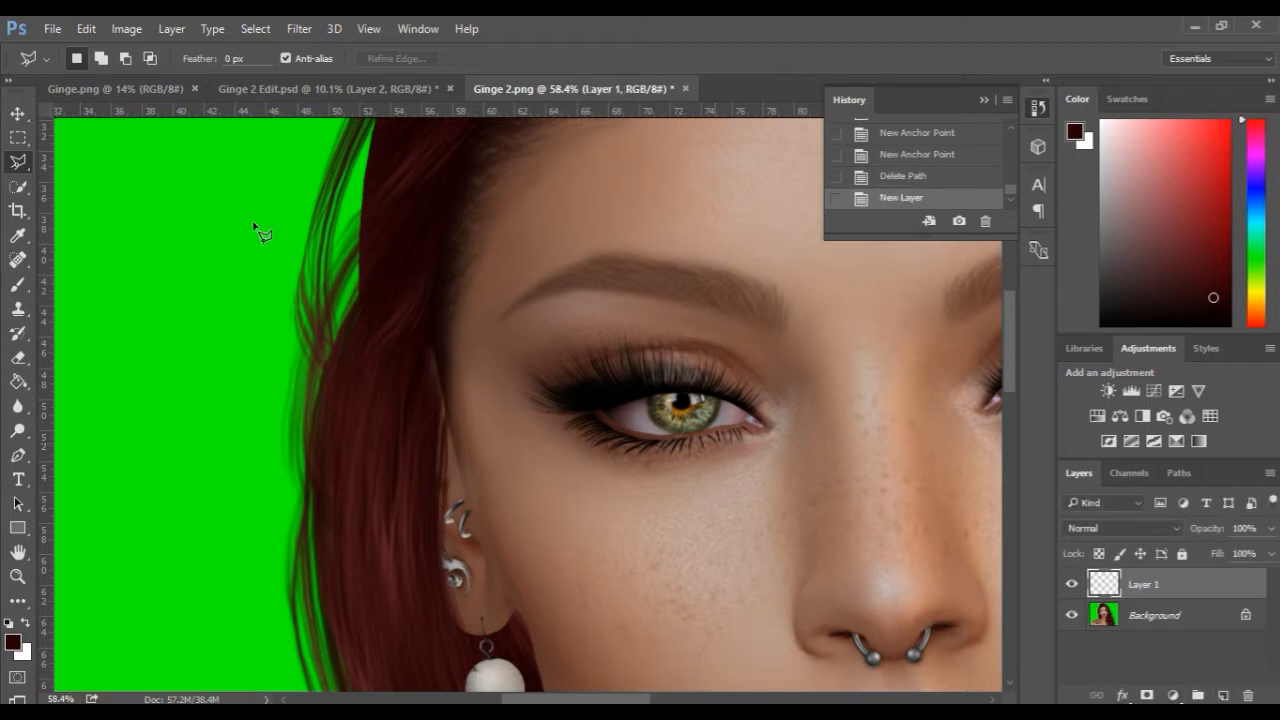
{"action": "left_click", "coordinate": [416, 328]}
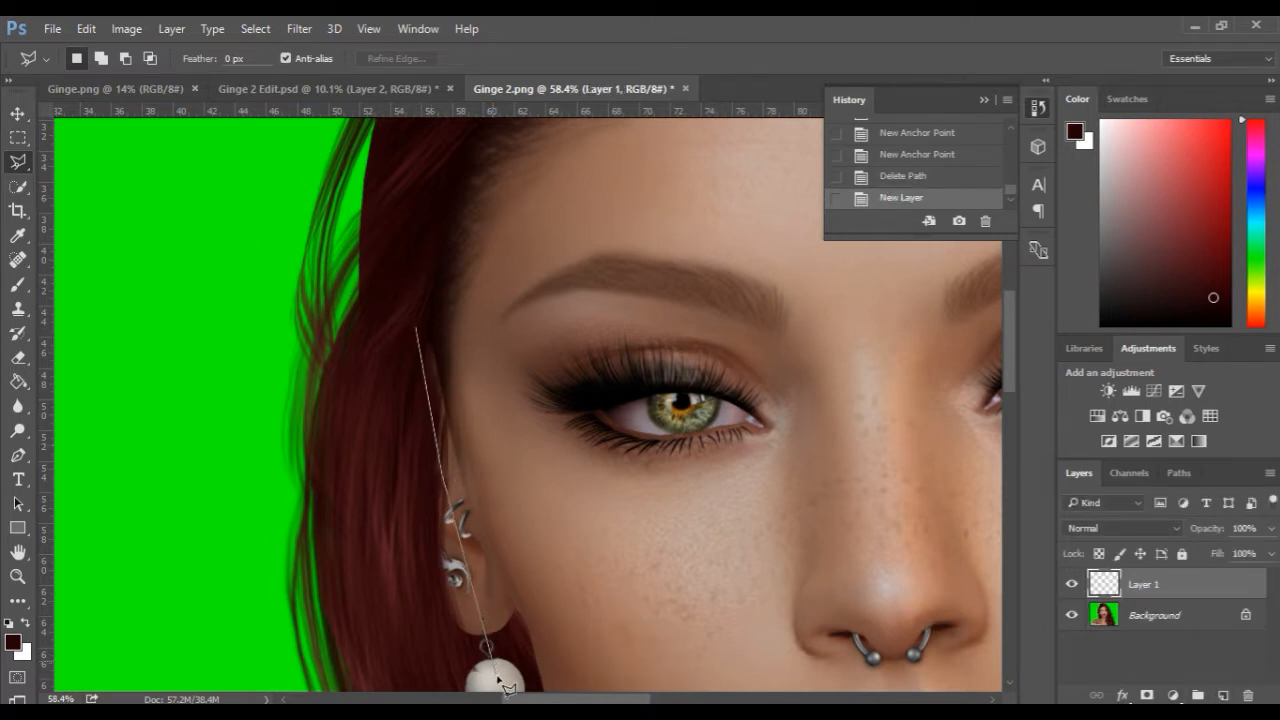
{"action": "left_click", "coordinate": [590, 670]}
{"action": "left_click", "coordinate": [450, 218]}
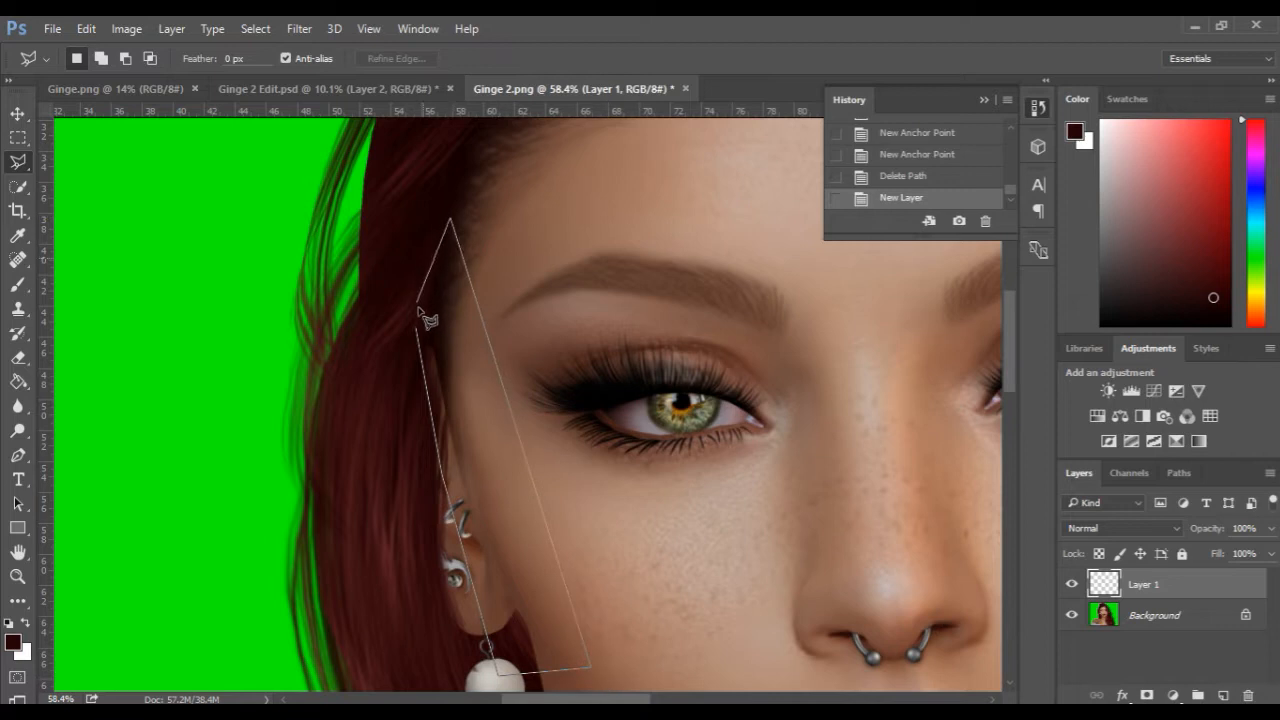
{"action": "left_click", "coordinate": [420, 333]}
Step: Paint soft hair shading over the ear and face edge inside the selection, using sampled dark hair colour, a 34 px brush and 31% opacity
{"action": "left_click", "coordinate": [18, 284]}
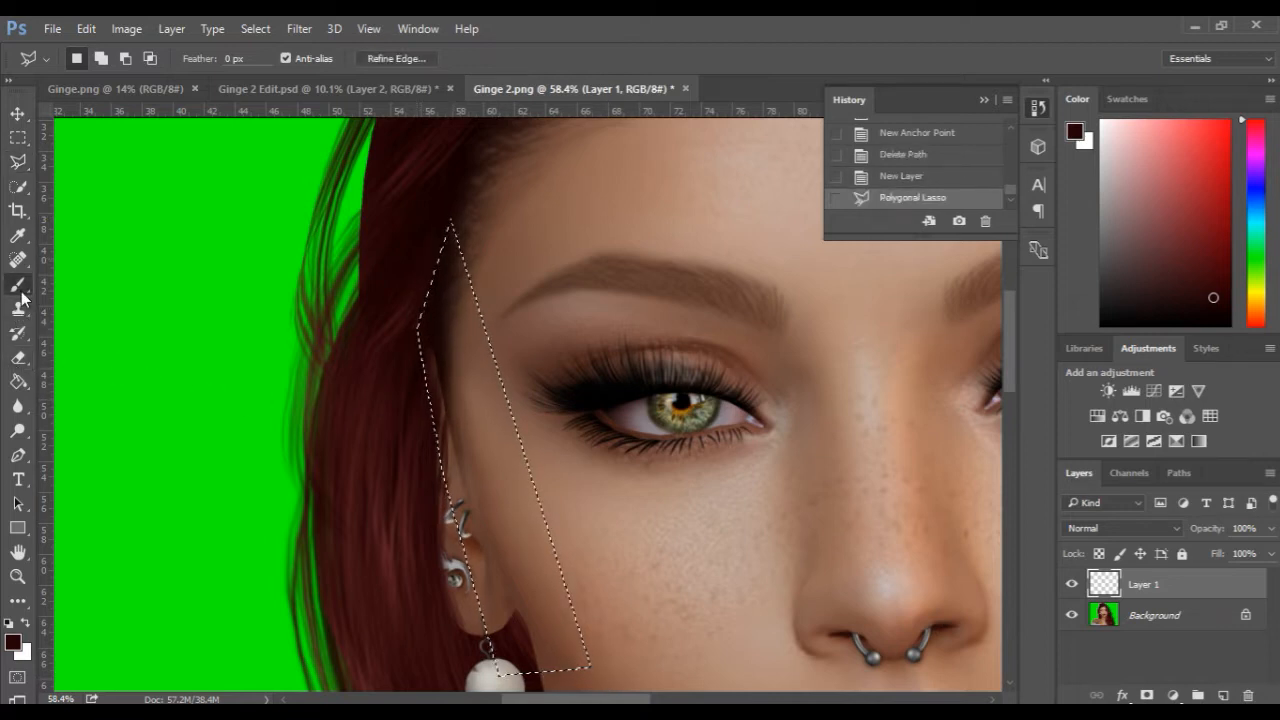
{"action": "left_click_drag", "start_coordinate": [417, 335], "coordinate": [416, 340]}
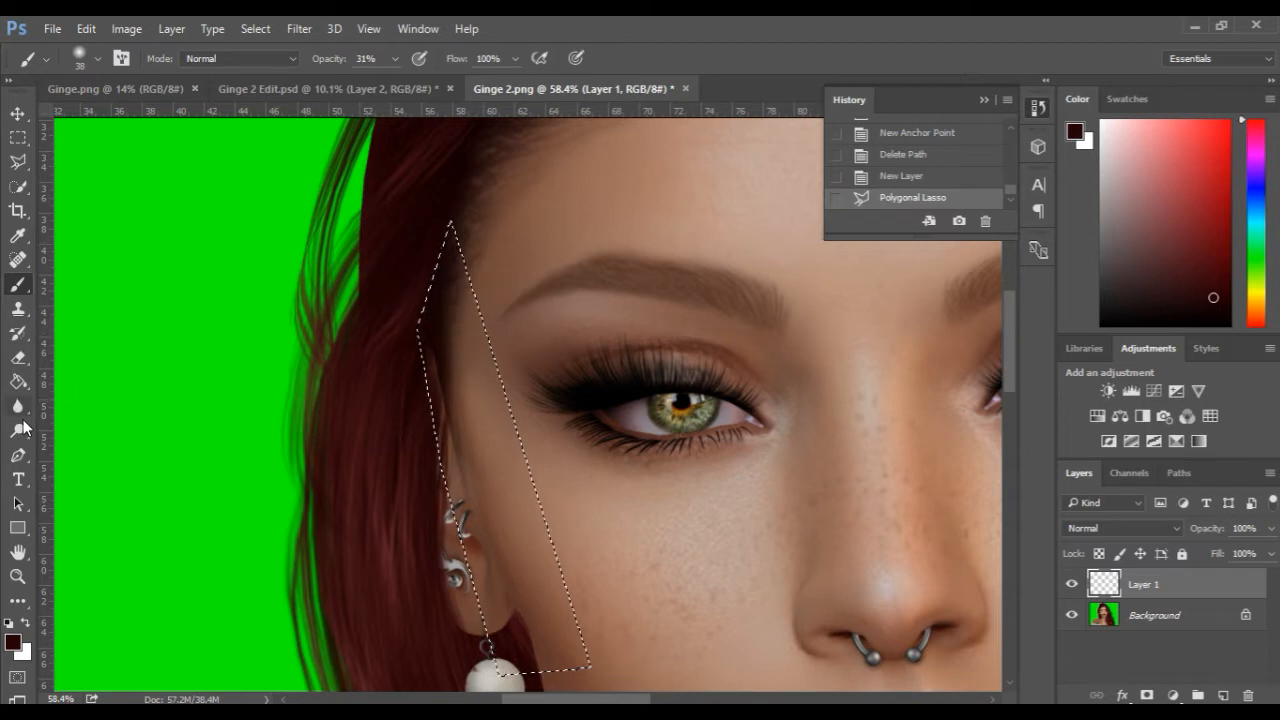
{"action": "left_click", "coordinate": [401, 447], "text": "alt"}
{"action": "left_click_drag", "start_coordinate": [416, 347], "coordinate": [456, 470]}
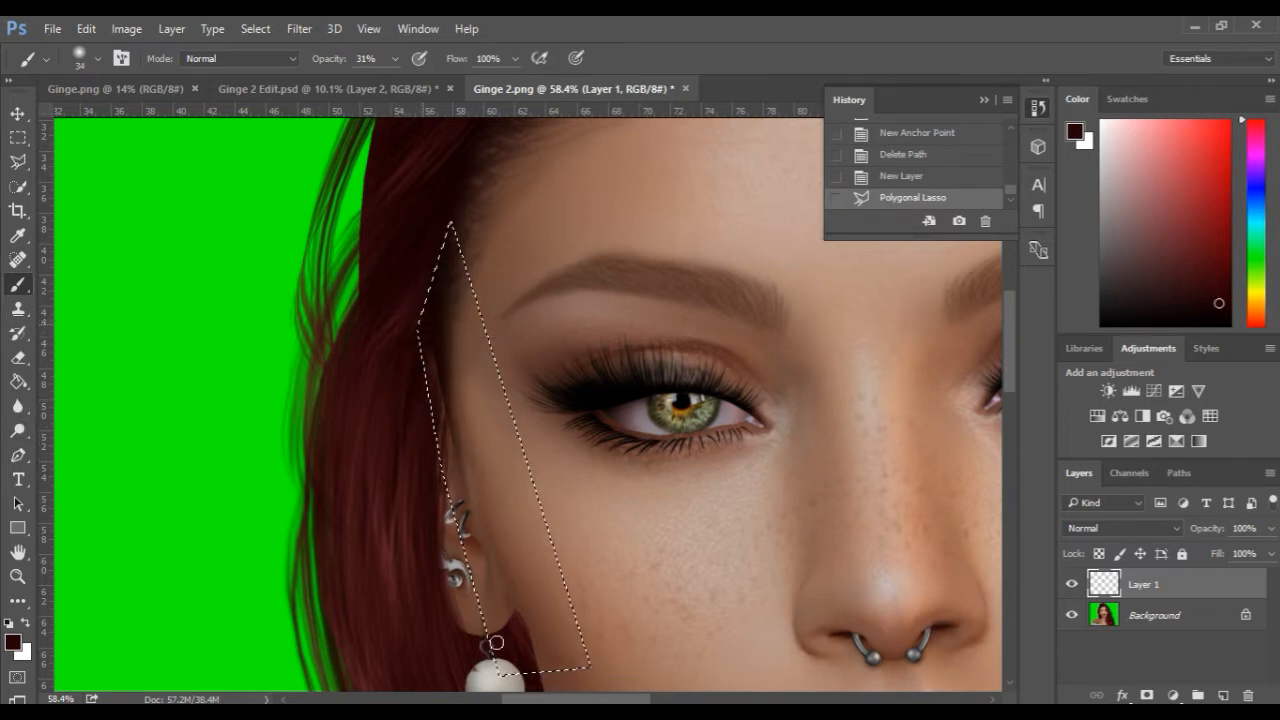
{"action": "left_click_drag", "start_coordinate": [420, 356], "coordinate": [458, 472]}
{"action": "left_click_drag", "start_coordinate": [424, 372], "coordinate": [446, 496]}
{"action": "left_click_drag", "start_coordinate": [450, 450], "coordinate": [472, 476]}
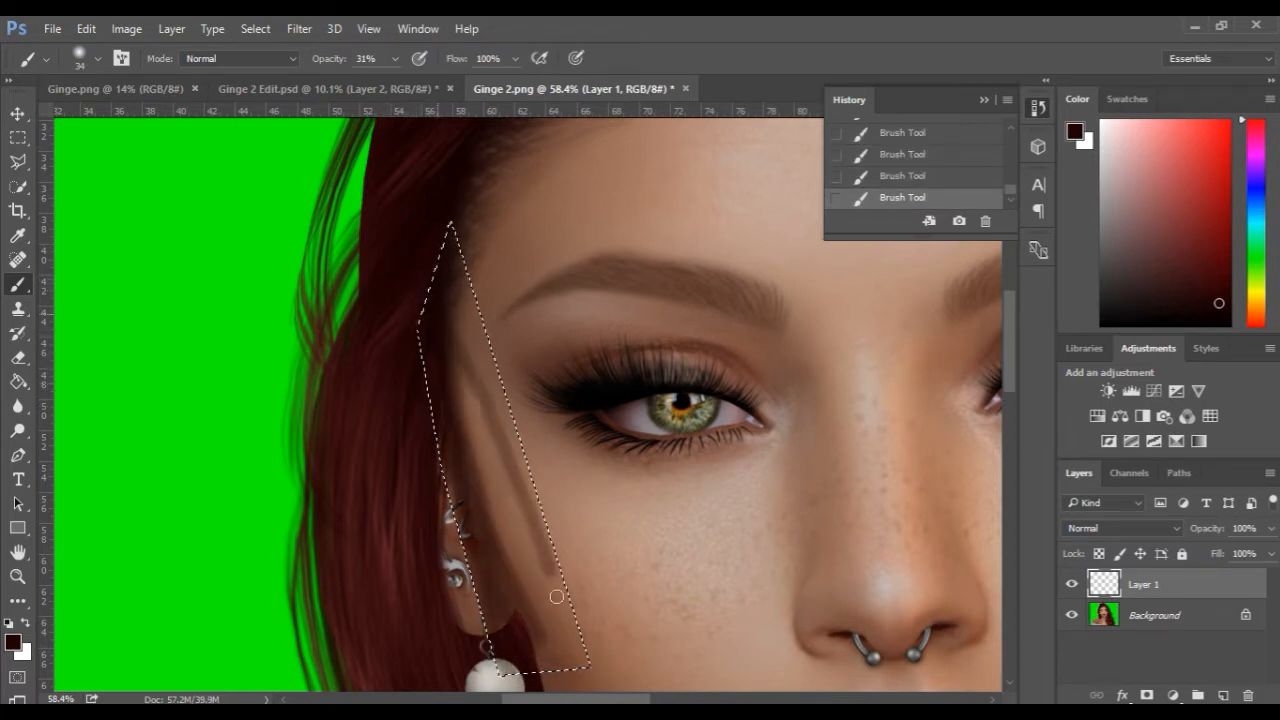
{"action": "key", "text": "alt"}
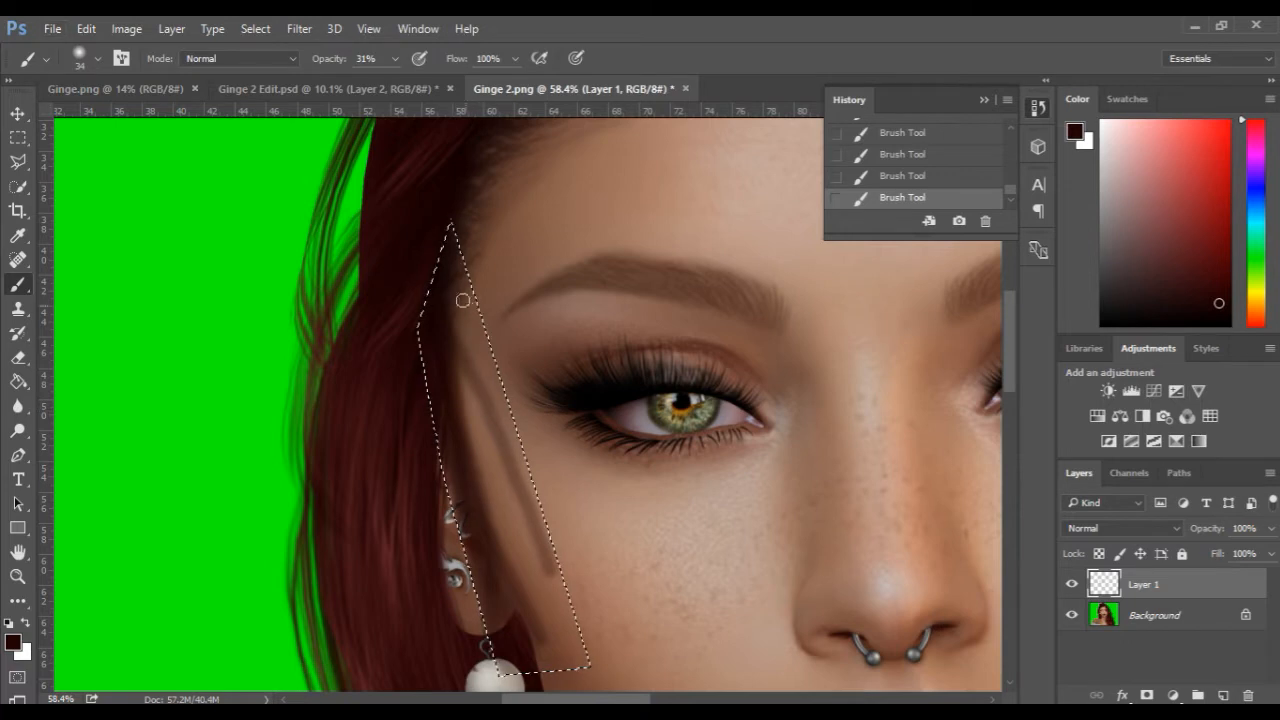
Step: Paint fine strands beside the ear in red tones sampled from the hair with a 7 px brush, and deselect the area
{"action": "key", "text": "alt"}
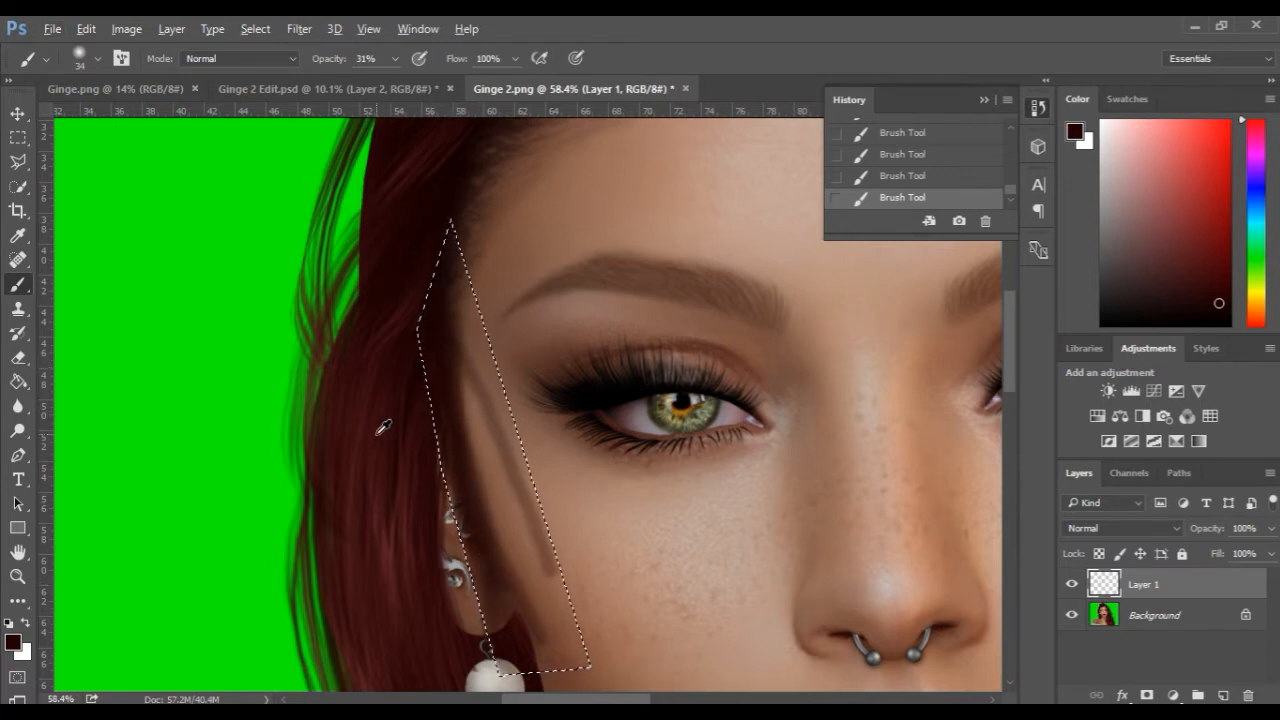
{"action": "left_click", "coordinate": [376, 434], "text": "alt"}
{"action": "left_click_drag", "start_coordinate": [376, 433], "coordinate": [369, 431]}
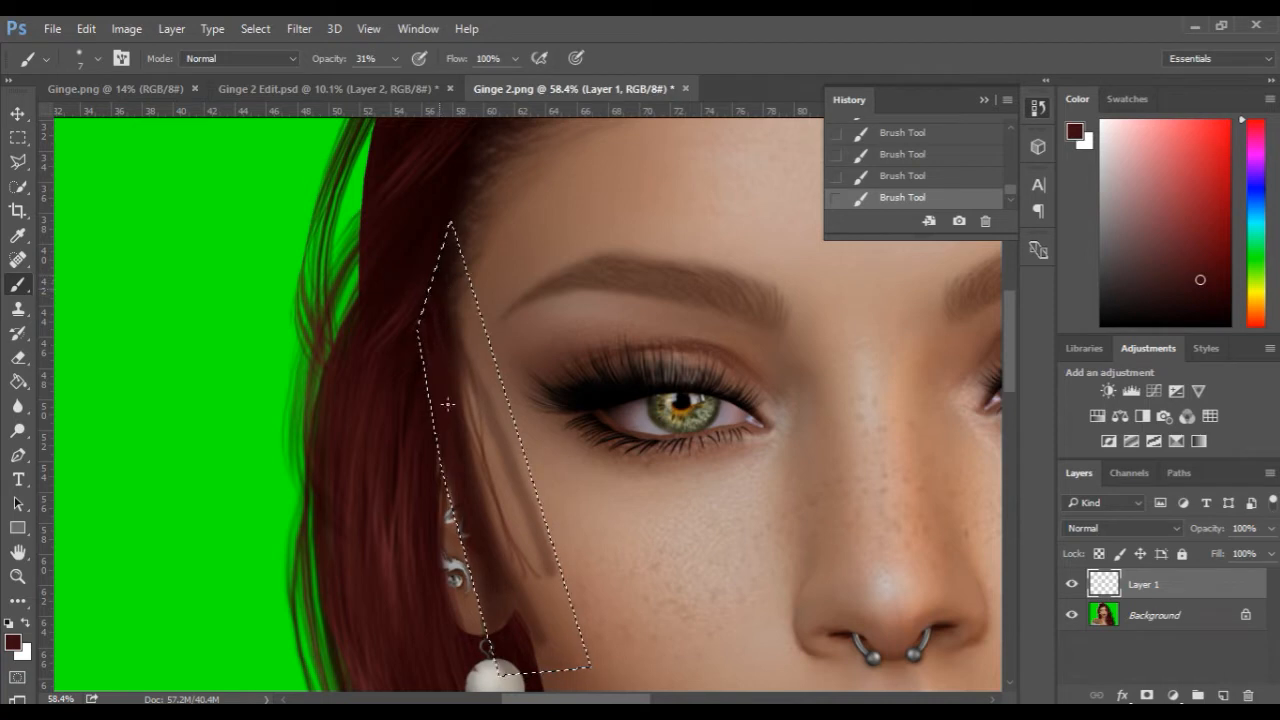
{"action": "left_click", "coordinate": [389, 468], "text": "alt"}
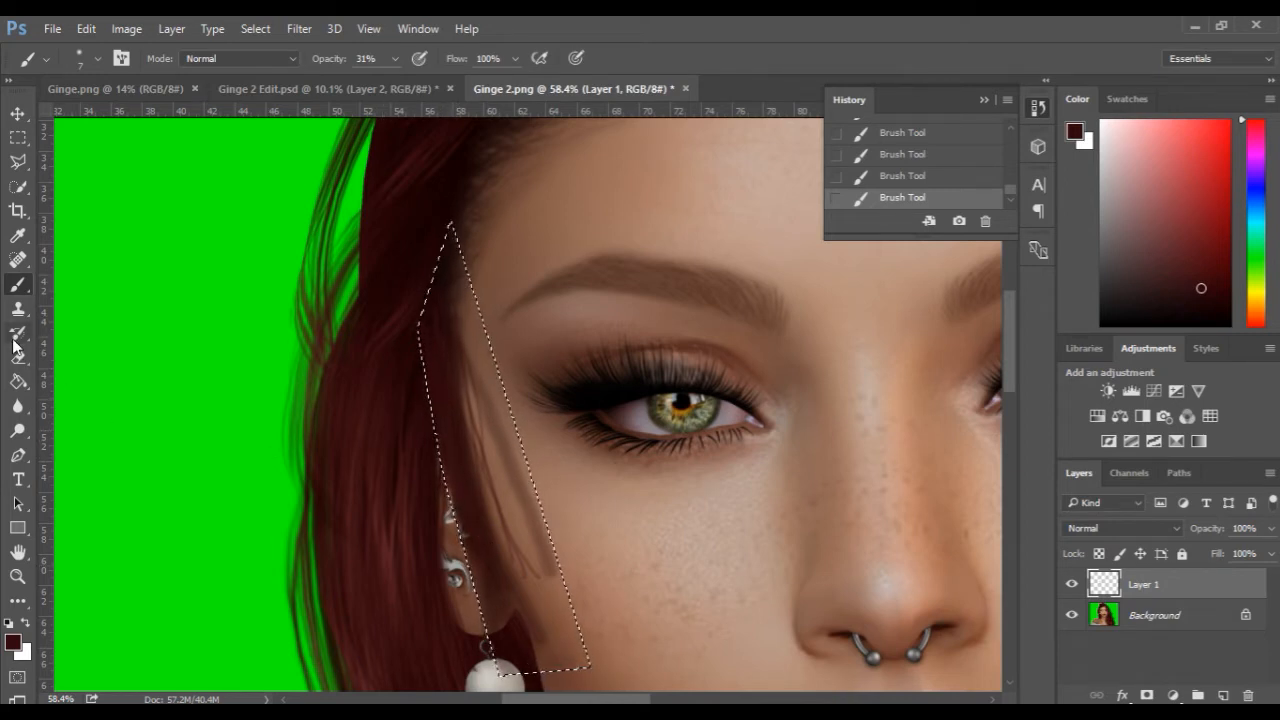
{"action": "key", "text": "ctrl+d"}
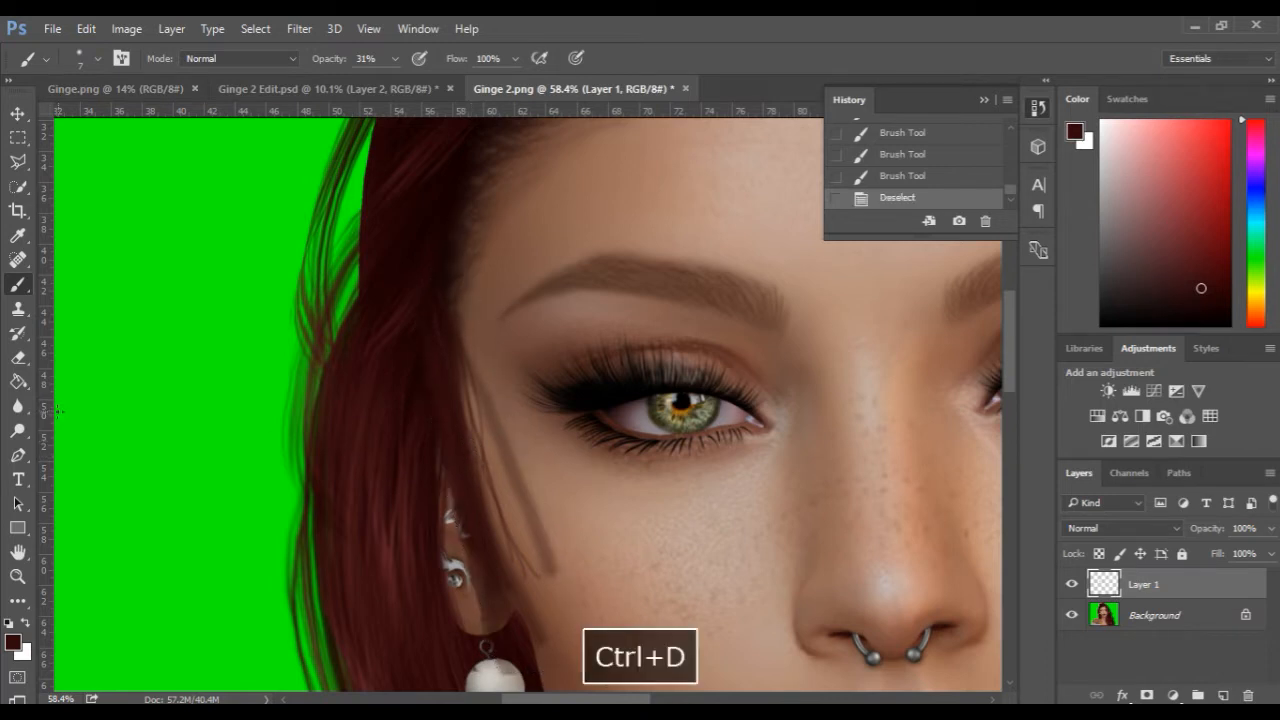
Step: Soften the painted hair around the temple and ear with a soft 78 px Eraser at 27% opacity
{"action": "left_click", "coordinate": [16, 356]}
{"action": "mouse_move", "coordinate": [475, 281]}
{"action": "left_mouse_down"}
{"action": "mouse_move", "coordinate": [531, 482]}
{"action": "mouse_move", "coordinate": [497, 300]}
{"action": "mouse_move", "coordinate": [478, 351]}
{"action": "mouse_move", "coordinate": [516, 521]}
{"action": "mouse_move", "coordinate": [482, 374]}
{"action": "mouse_move", "coordinate": [498, 465]}
{"action": "mouse_move", "coordinate": [580, 651]}
{"action": "mouse_move", "coordinate": [495, 396]}
{"action": "mouse_move", "coordinate": [496, 499]}
{"action": "mouse_move", "coordinate": [500, 468]}
{"action": "mouse_move", "coordinate": [527, 578]}
{"action": "mouse_move", "coordinate": [494, 321]}
{"action": "mouse_move", "coordinate": [538, 598]}
{"action": "mouse_move", "coordinate": [368, 377]}
{"action": "left_mouse_up"}
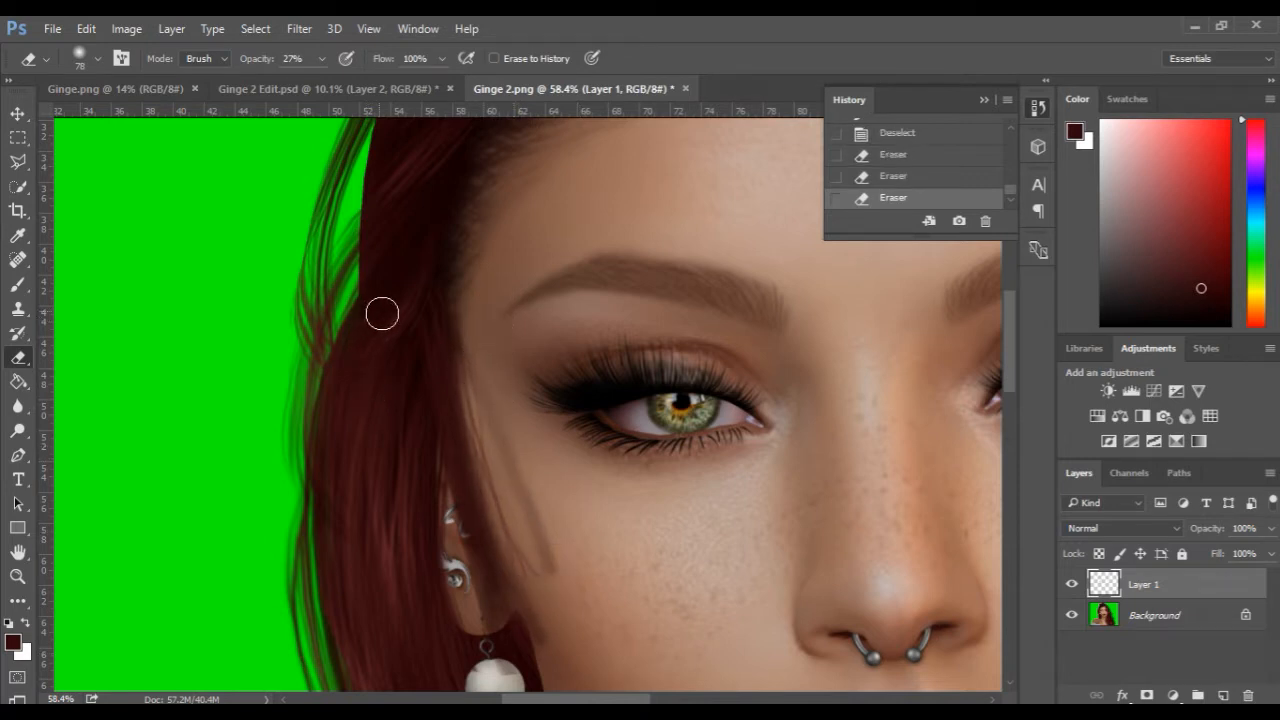
{"action": "mouse_move", "coordinate": [434, 497]}
{"action": "left_mouse_down"}
{"action": "mouse_move", "coordinate": [440, 544]}
{"action": "mouse_move", "coordinate": [499, 619]}
{"action": "mouse_move", "coordinate": [521, 529]}
{"action": "mouse_move", "coordinate": [478, 374]}
{"action": "left_mouse_up"}
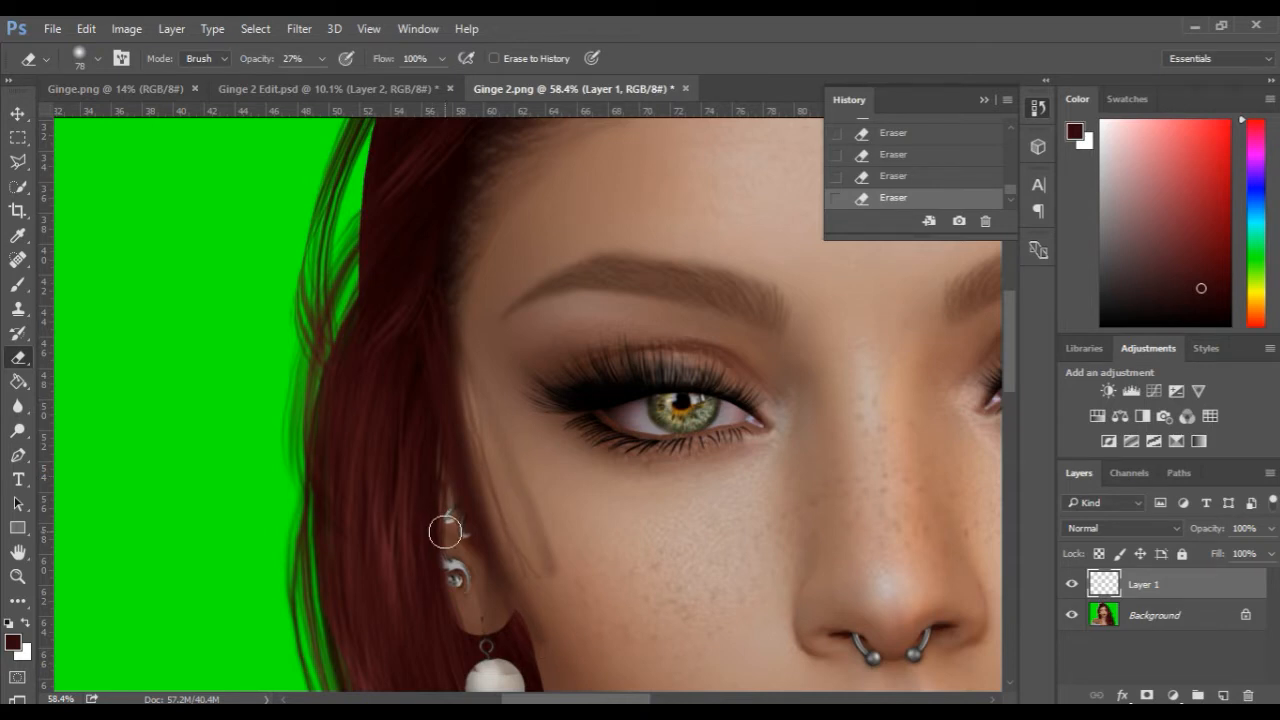
{"action": "right_click", "coordinate": [482, 291]}
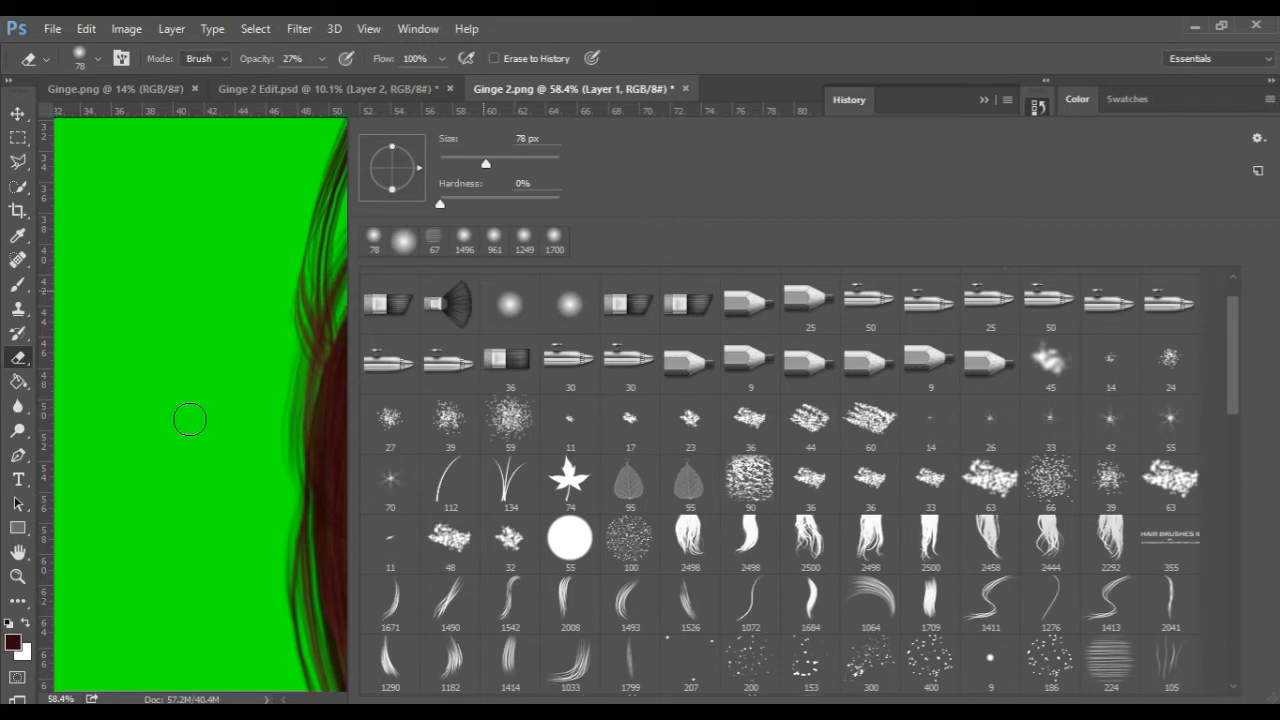
{"action": "left_click", "coordinate": [190, 420]}
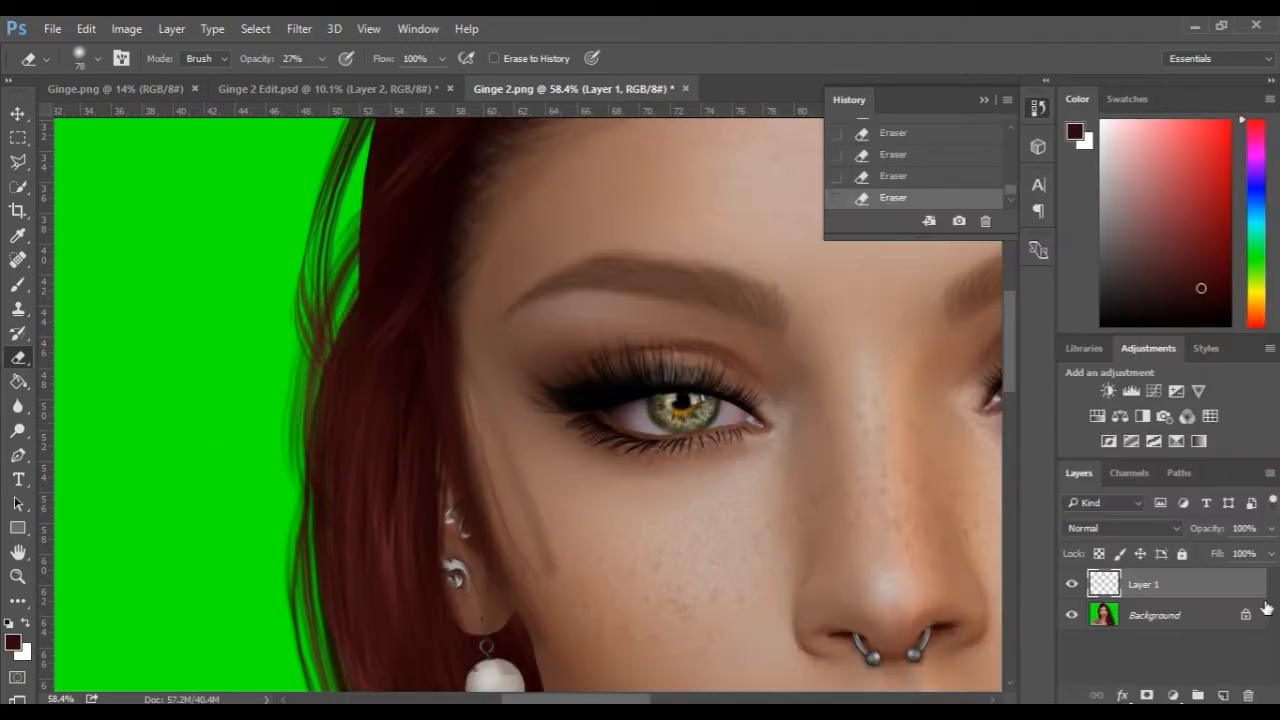
Step: Add another new layer on top and fill it with white
{"action": "left_click", "coordinate": [1228, 695]}
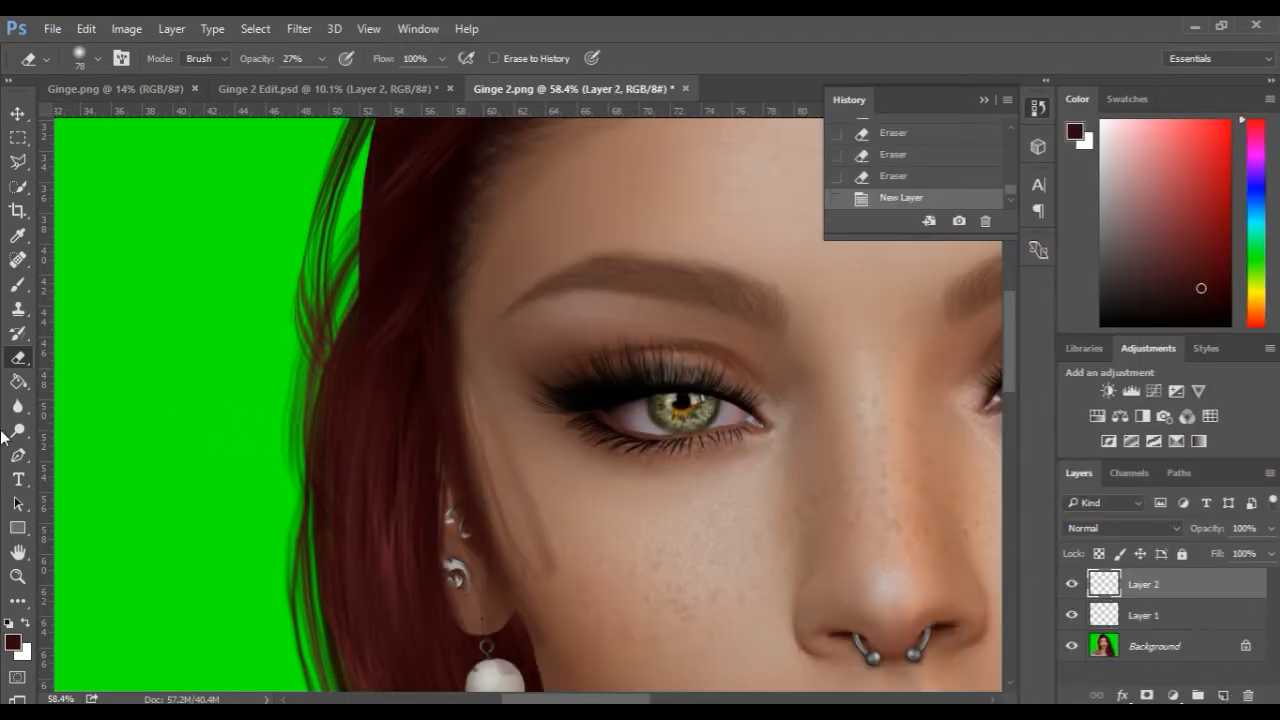
{"action": "mouse_move", "coordinate": [18, 382]}
{"action": "left_mouse_down"}
{"action": "mouse_move", "coordinate": [67, 379]}
{"action": "mouse_move", "coordinate": [93, 401]}
{"action": "left_mouse_up"}
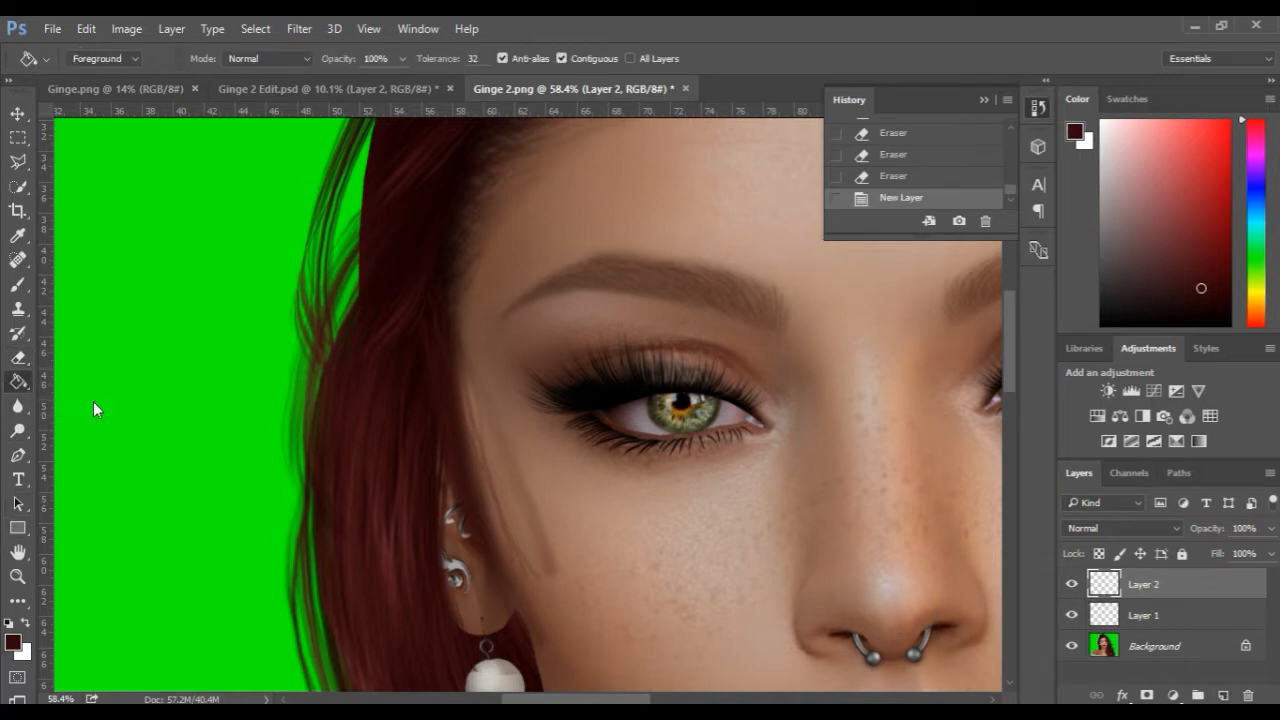
{"action": "left_click", "coordinate": [24, 624]}
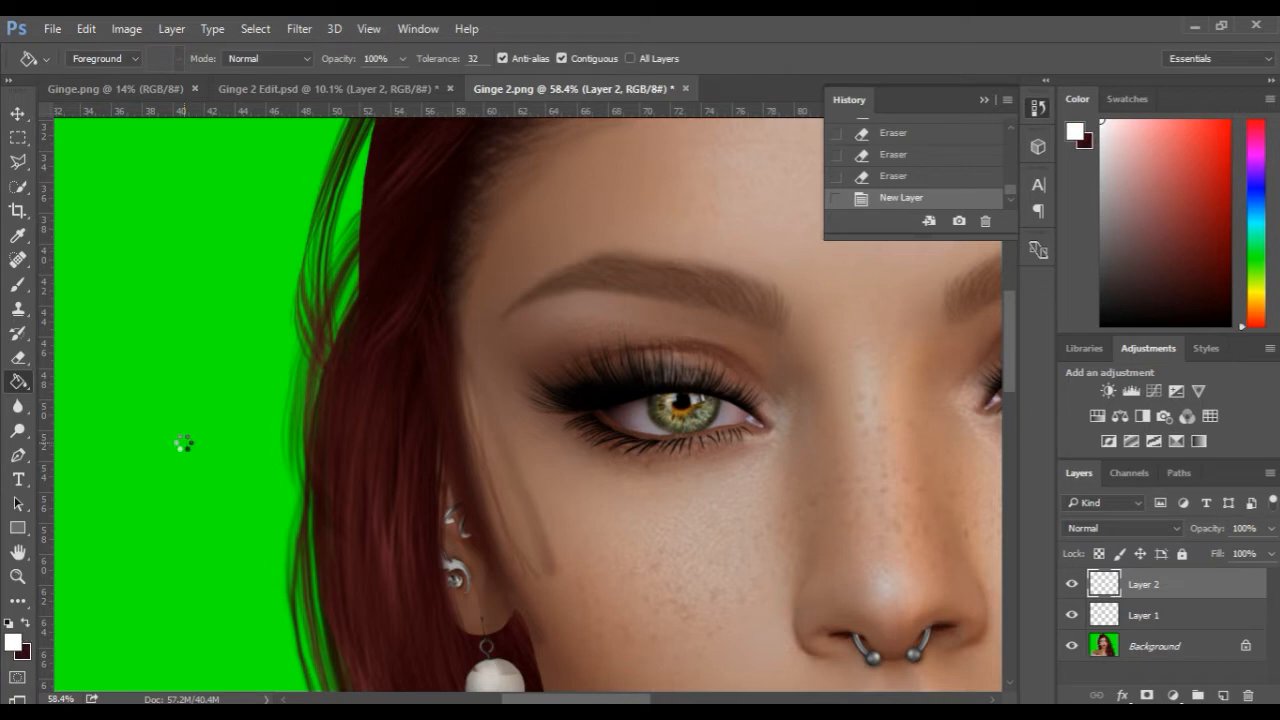
{"action": "left_click", "coordinate": [184, 444]}
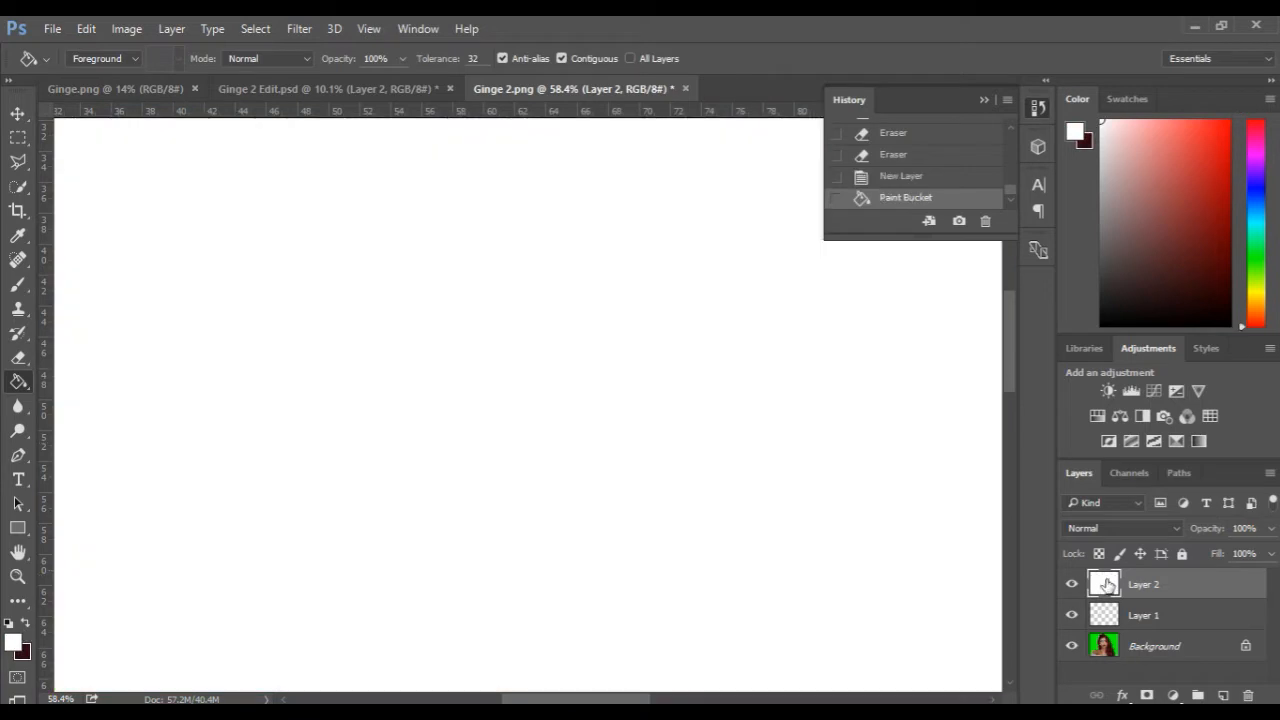
Step: Restore the default black foreground colour and make a tiny test mark with the Brush tool on the white layer
{"action": "left_click", "coordinate": [8, 625]}
{"action": "right_click", "coordinate": [386, 321]}
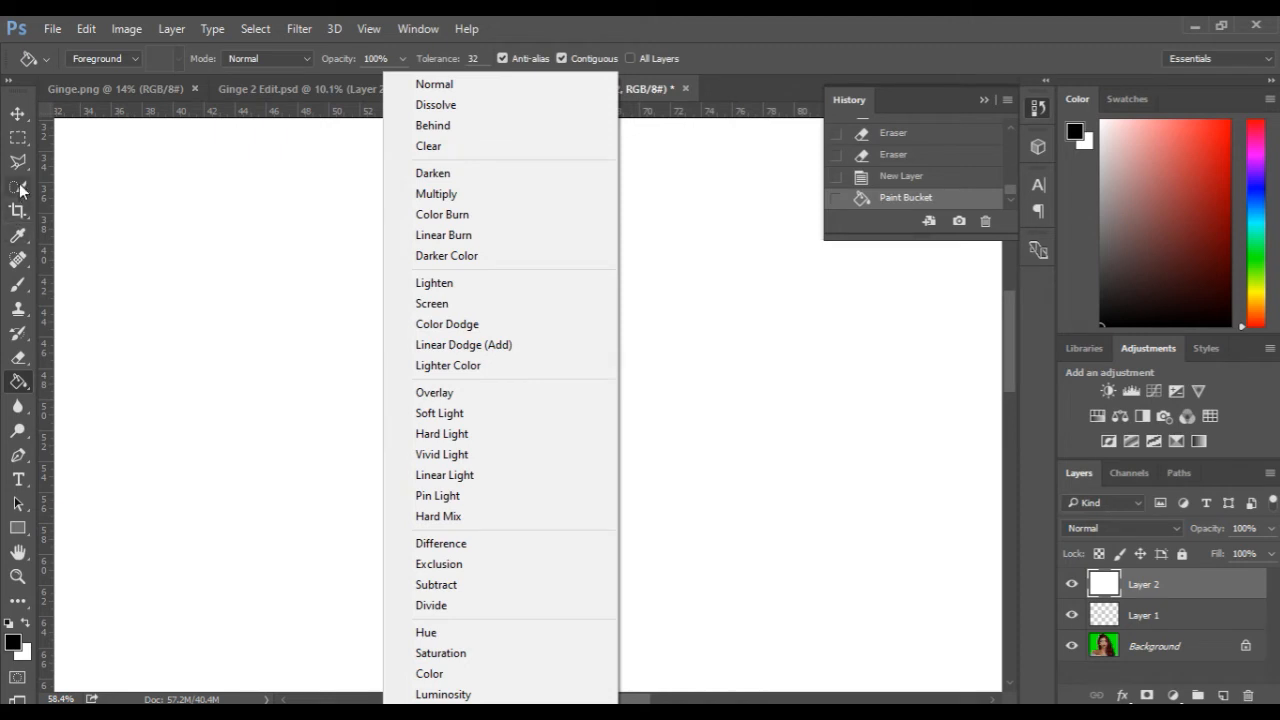
{"action": "left_click", "coordinate": [18, 285]}
{"action": "right_click", "coordinate": [437, 298]}
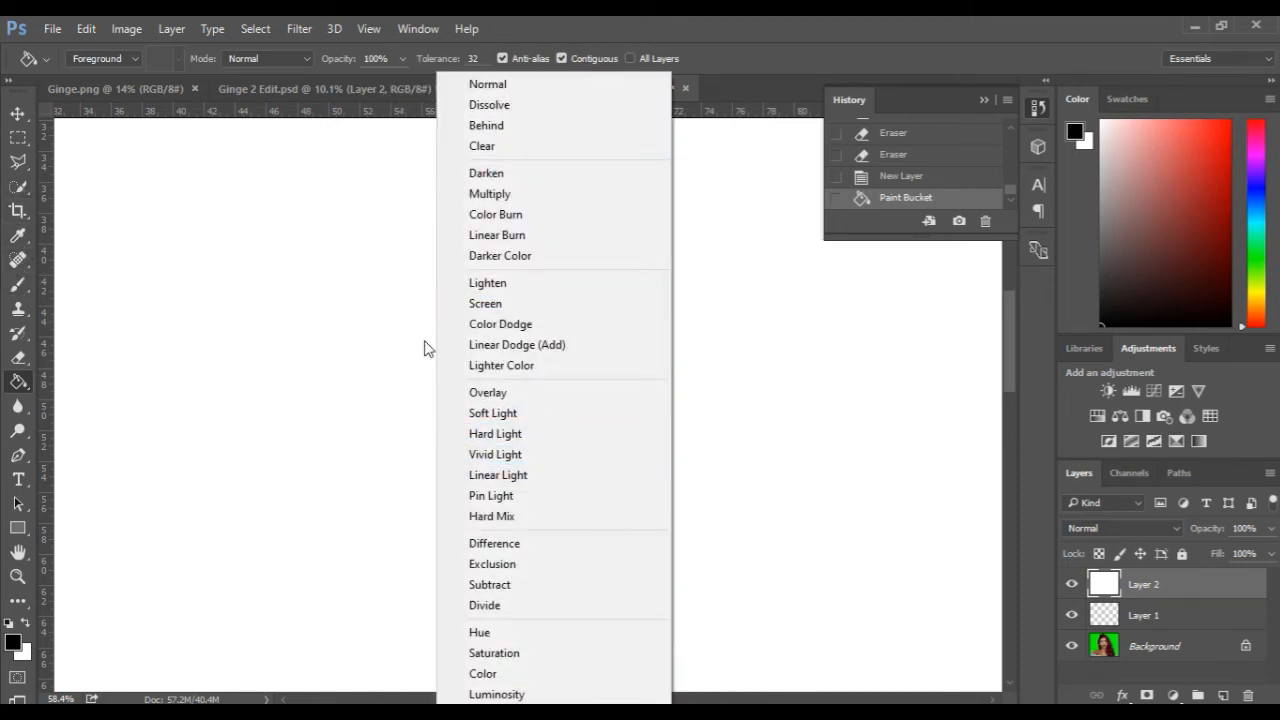
{"action": "right_click", "coordinate": [196, 295]}
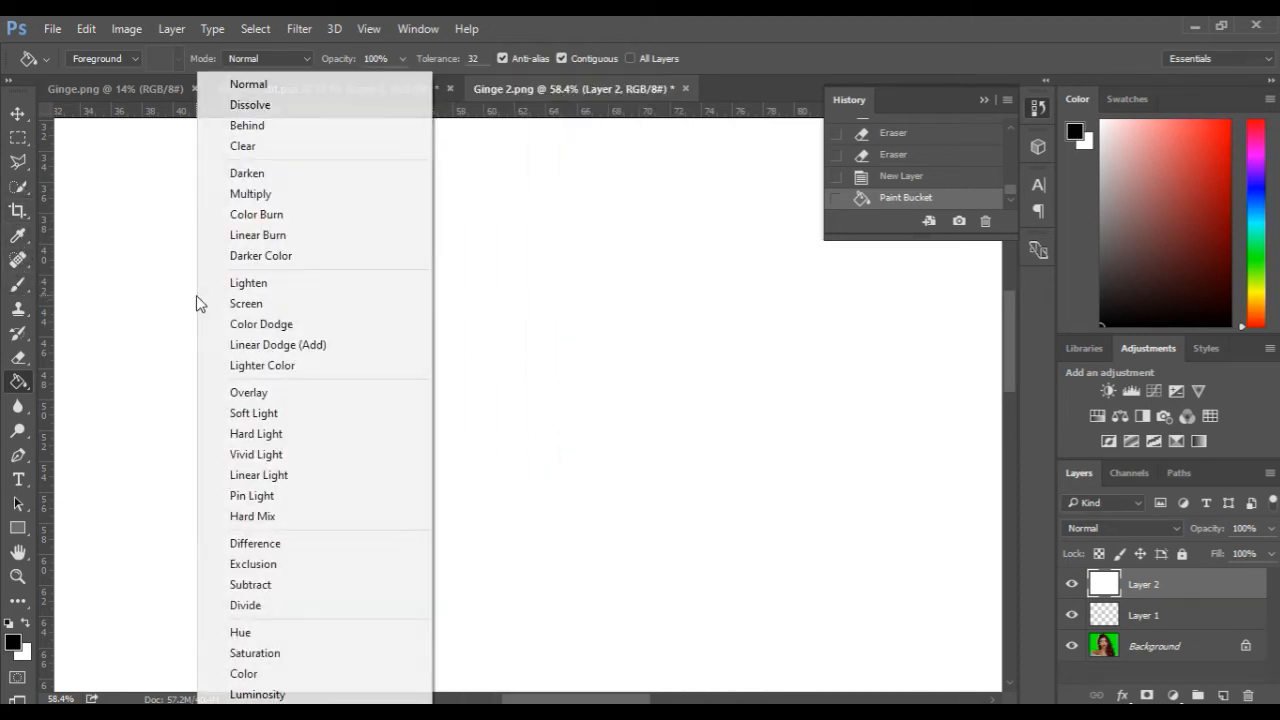
{"action": "left_click", "coordinate": [18, 288]}
{"action": "left_click_drag", "start_coordinate": [315, 203], "coordinate": [360, 205]}
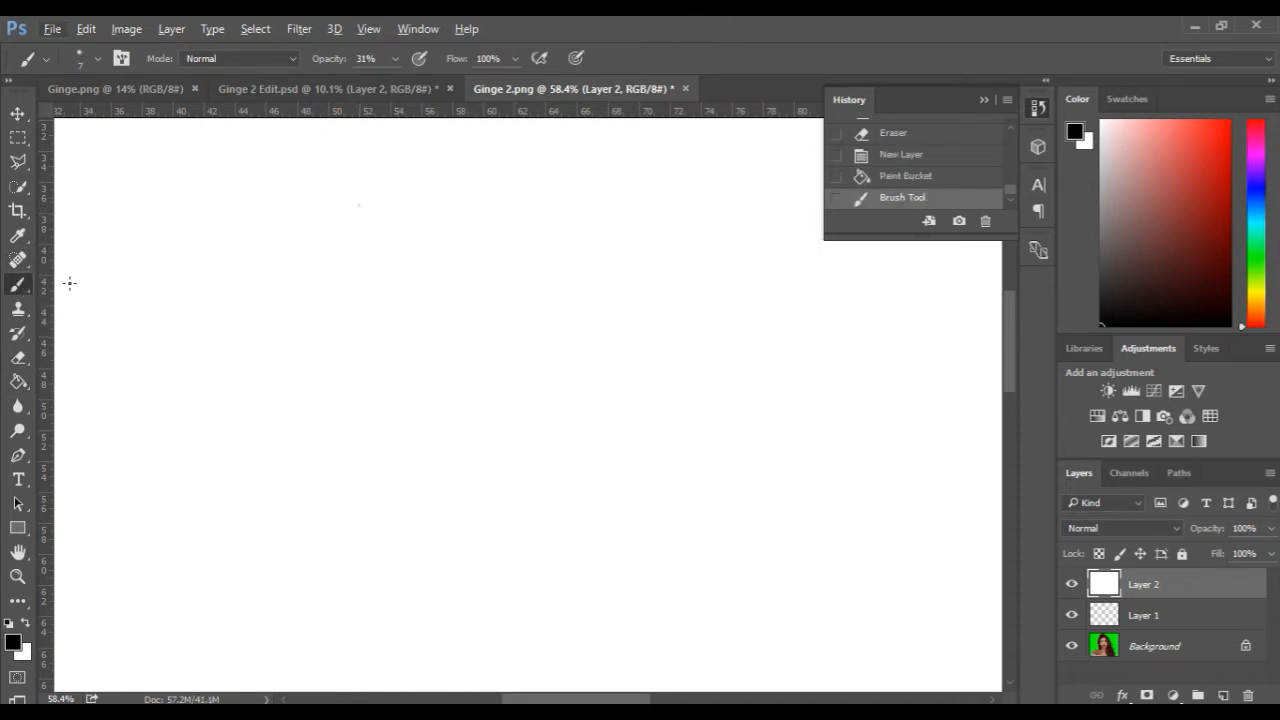
Step: Choose the wavy hair brush labelled 2444, reduce its size to 721 px and set the opacity to 46%
{"action": "right_click", "coordinate": [293, 292]}
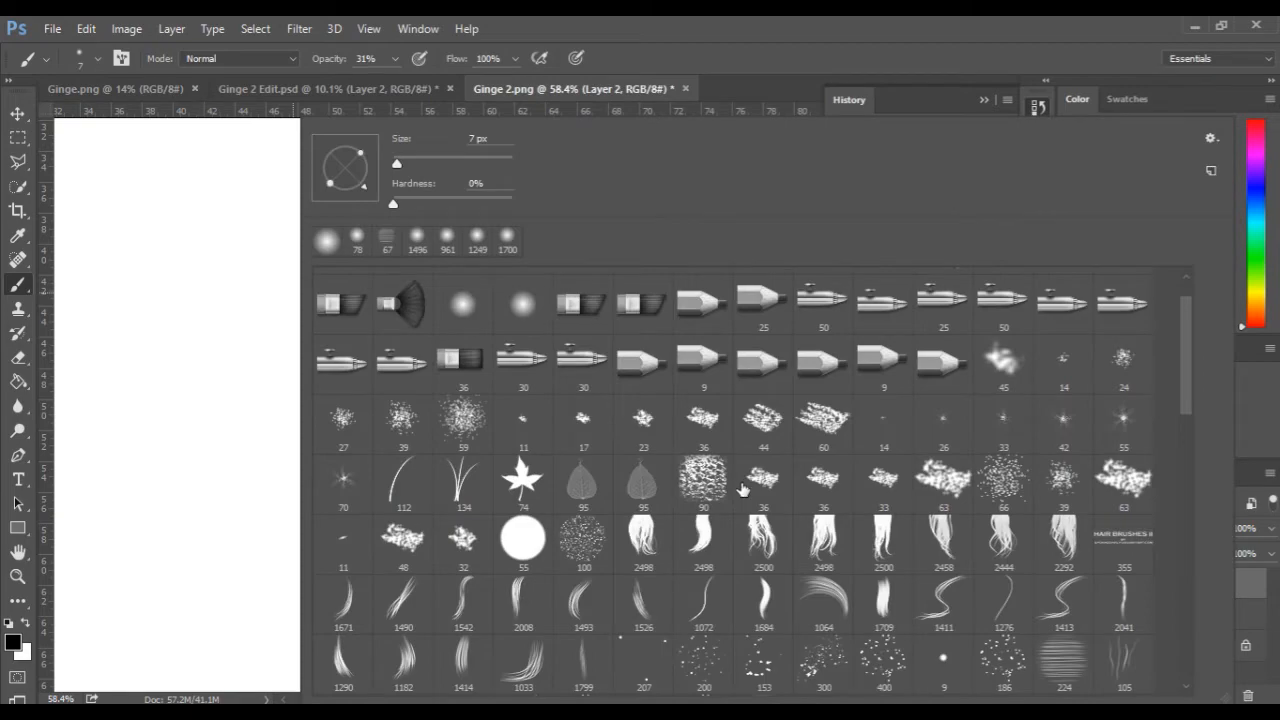
{"action": "left_click", "coordinate": [1004, 540]}
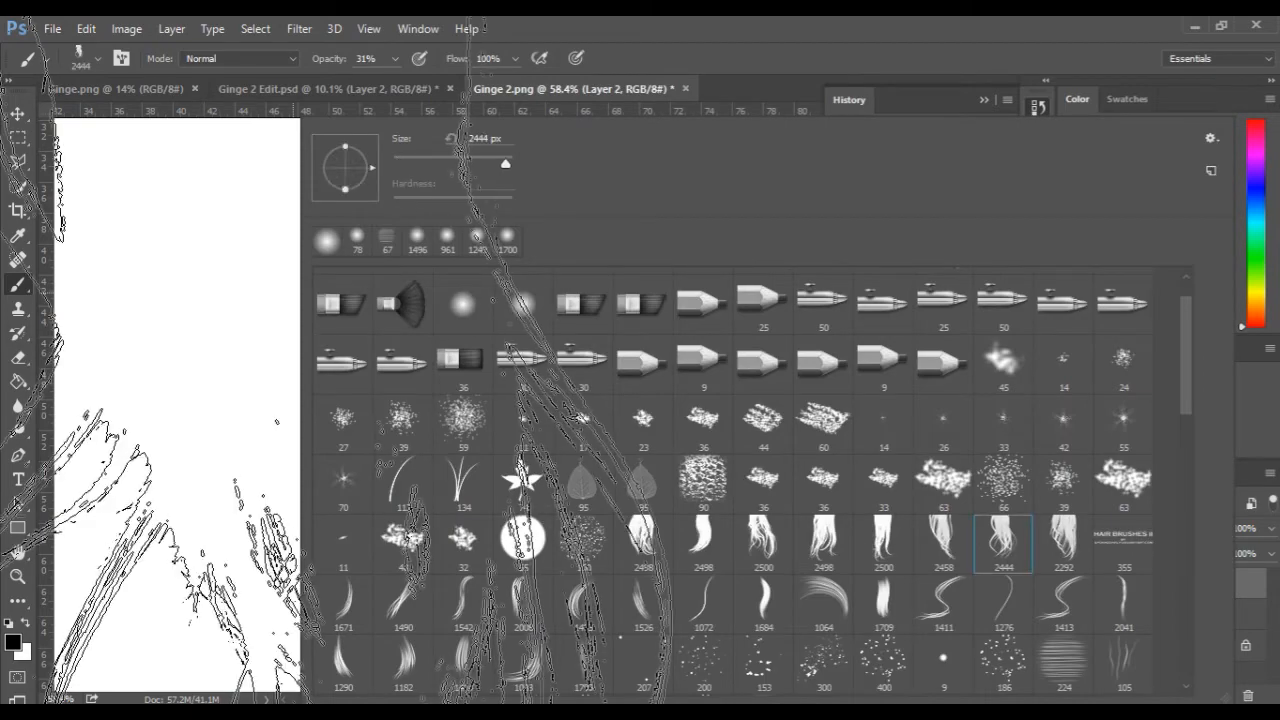
{"action": "left_click", "coordinate": [251, 342]}
{"action": "left_click_drag", "start_coordinate": [250, 342], "coordinate": [8, 395]}
{"action": "mouse_move", "coordinate": [741, 345]}
{"action": "left_mouse_down"}
{"action": "mouse_move", "coordinate": [491, 366]}
{"action": "mouse_move", "coordinate": [525, 378]}
{"action": "left_mouse_up"}
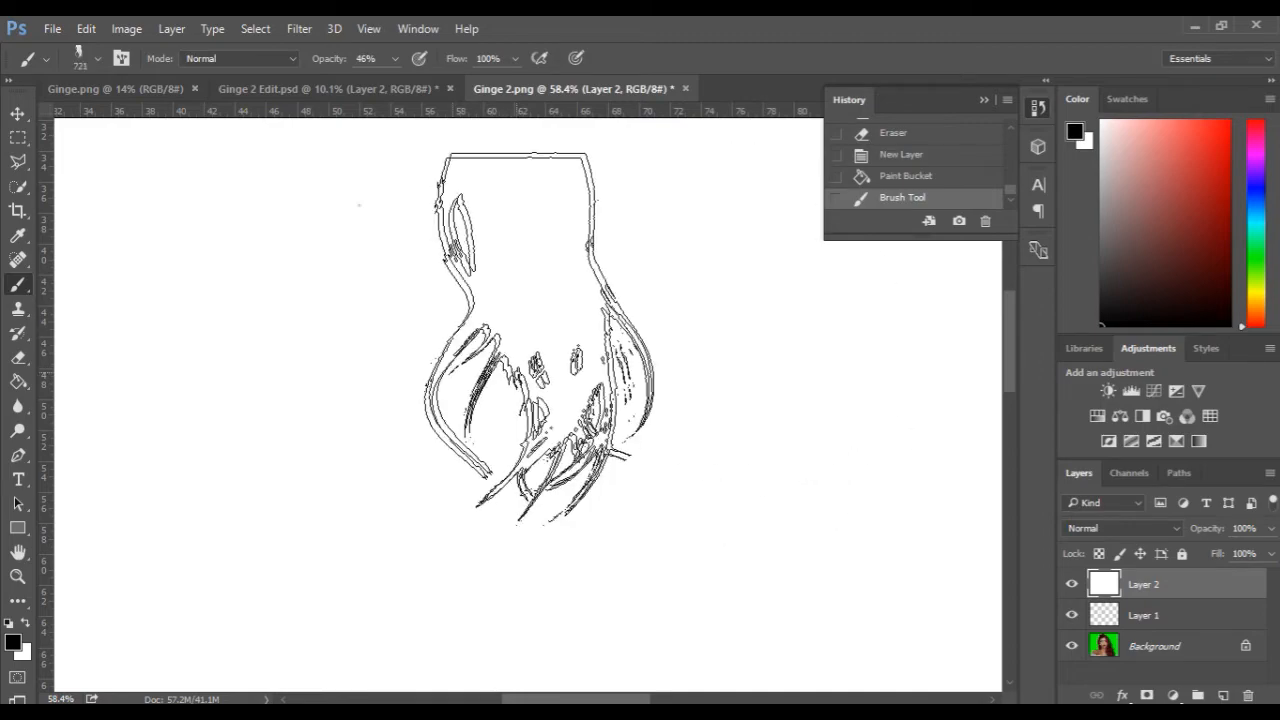
Step: Stamp the wavy hair brush once on the white layer, and view Ginge.png and Ginge 2 Edit.psd before returning to Ginge 2.png
{"action": "left_click", "coordinate": [538, 298]}
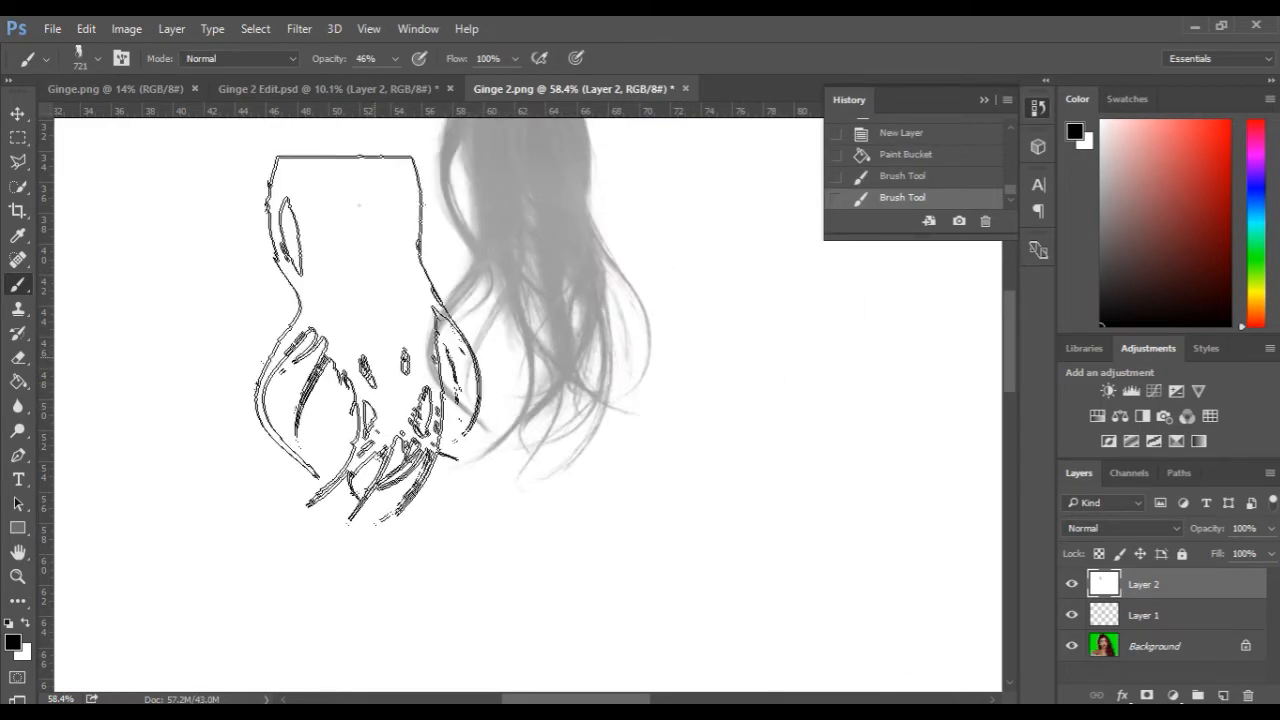
{"action": "left_click", "coordinate": [228, 89]}
{"action": "left_click", "coordinate": [100, 89]}
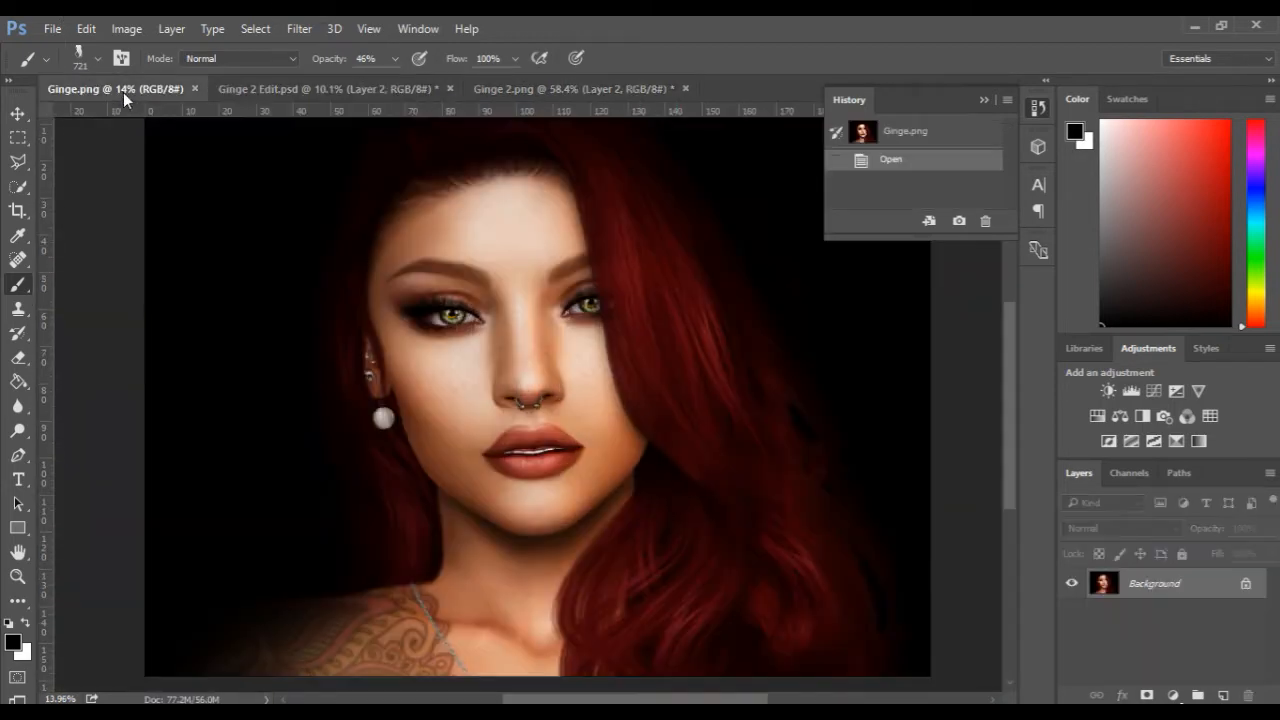
{"action": "left_click", "coordinate": [308, 88]}
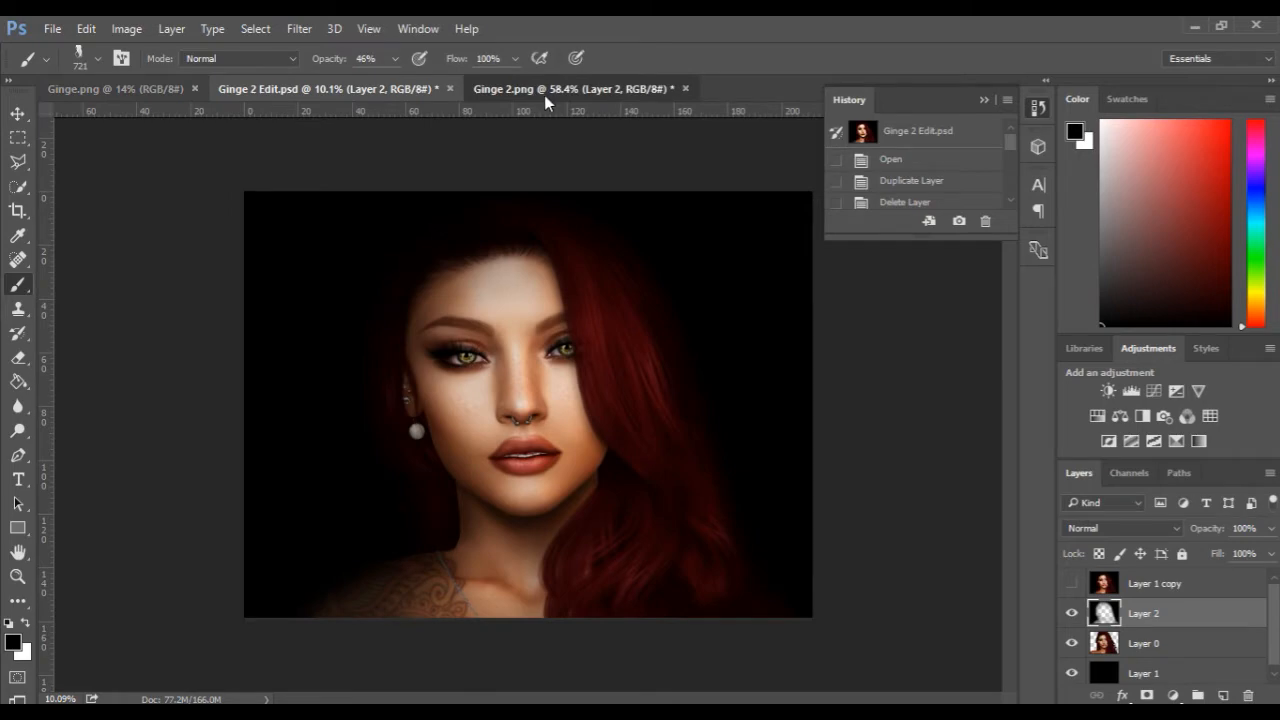
{"action": "left_click", "coordinate": [546, 92]}
Step: Hide Layer 2 and Layer 1 and stamp the wavy hair brush on the Background over the hair edge beside the ear
{"action": "left_click", "coordinate": [1155, 647]}
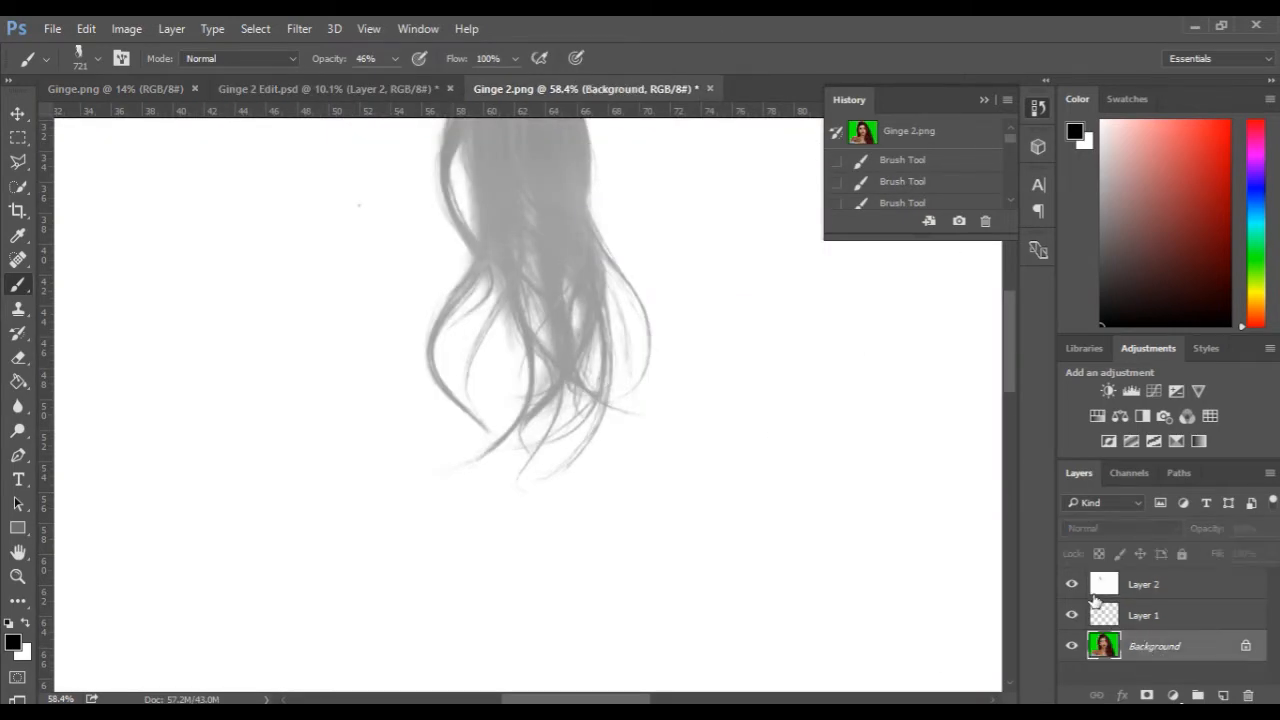
{"action": "left_click_drag", "start_coordinate": [1076, 588], "coordinate": [1074, 618]}
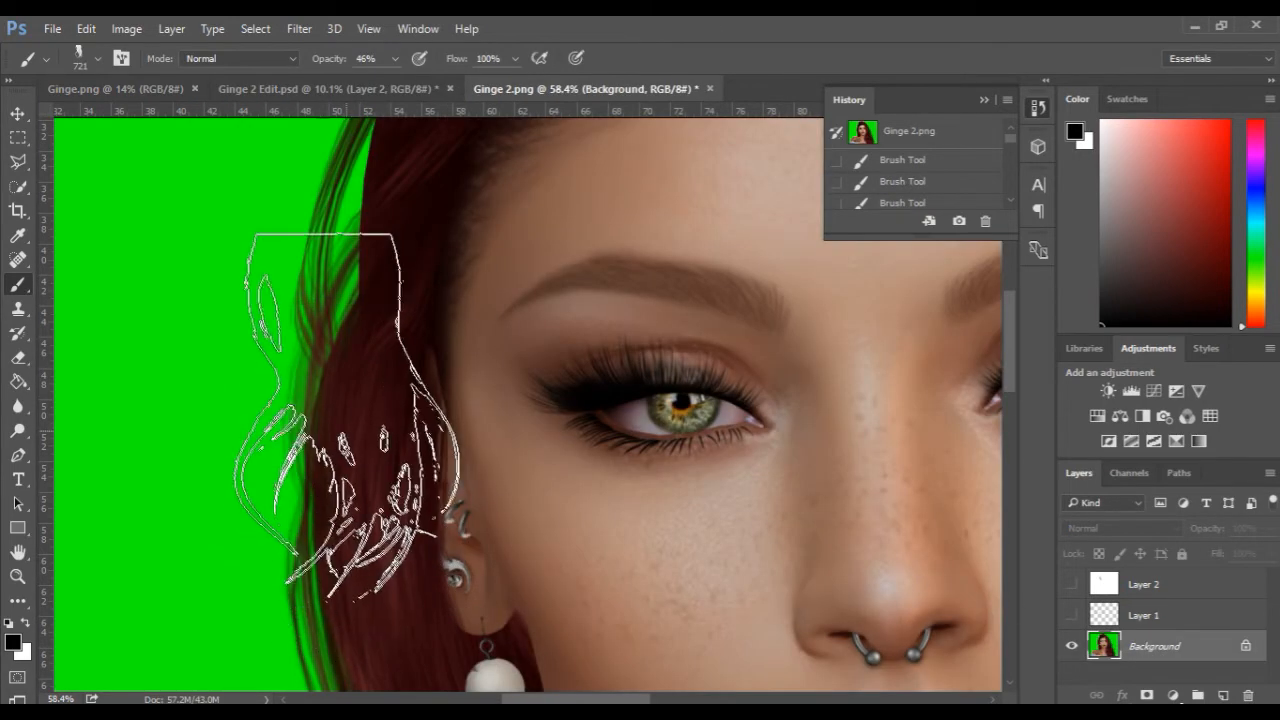
{"action": "left_click", "coordinate": [347, 415]}
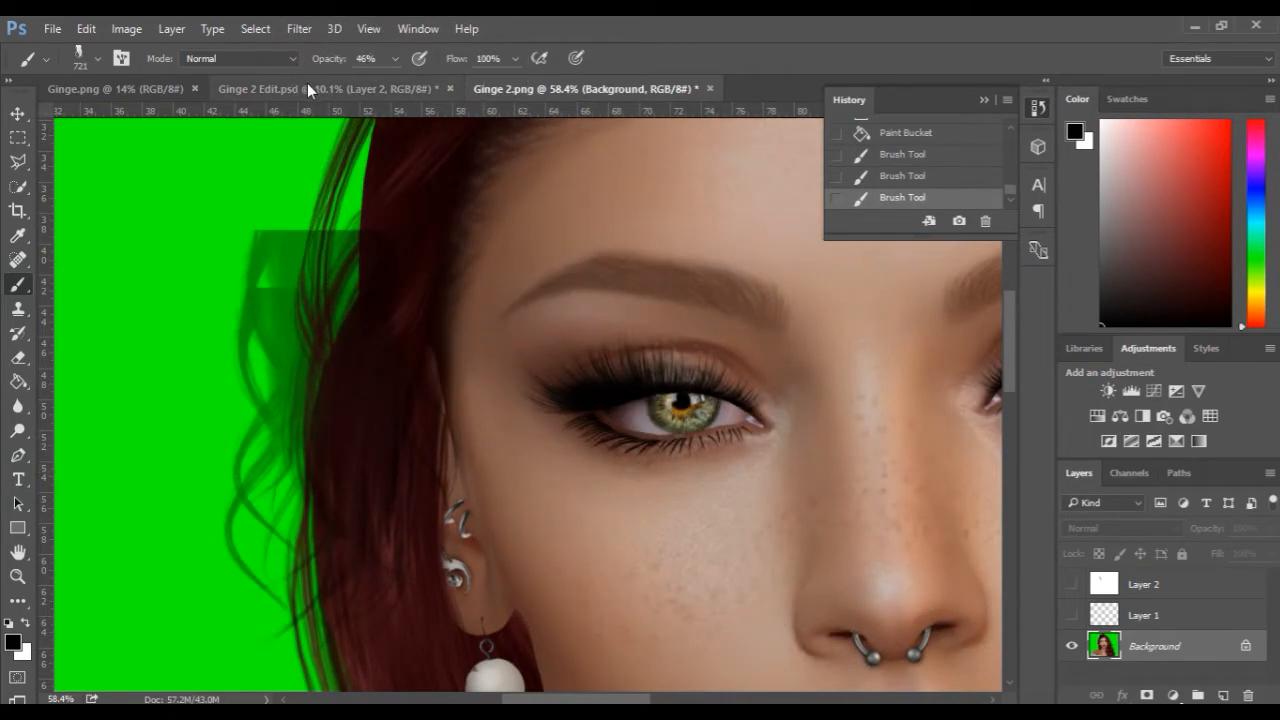
Step: Show the white Layer 2 again and stamp three single strands on it with the hair brush labelled 1072
{"action": "left_click", "coordinate": [1205, 590]}
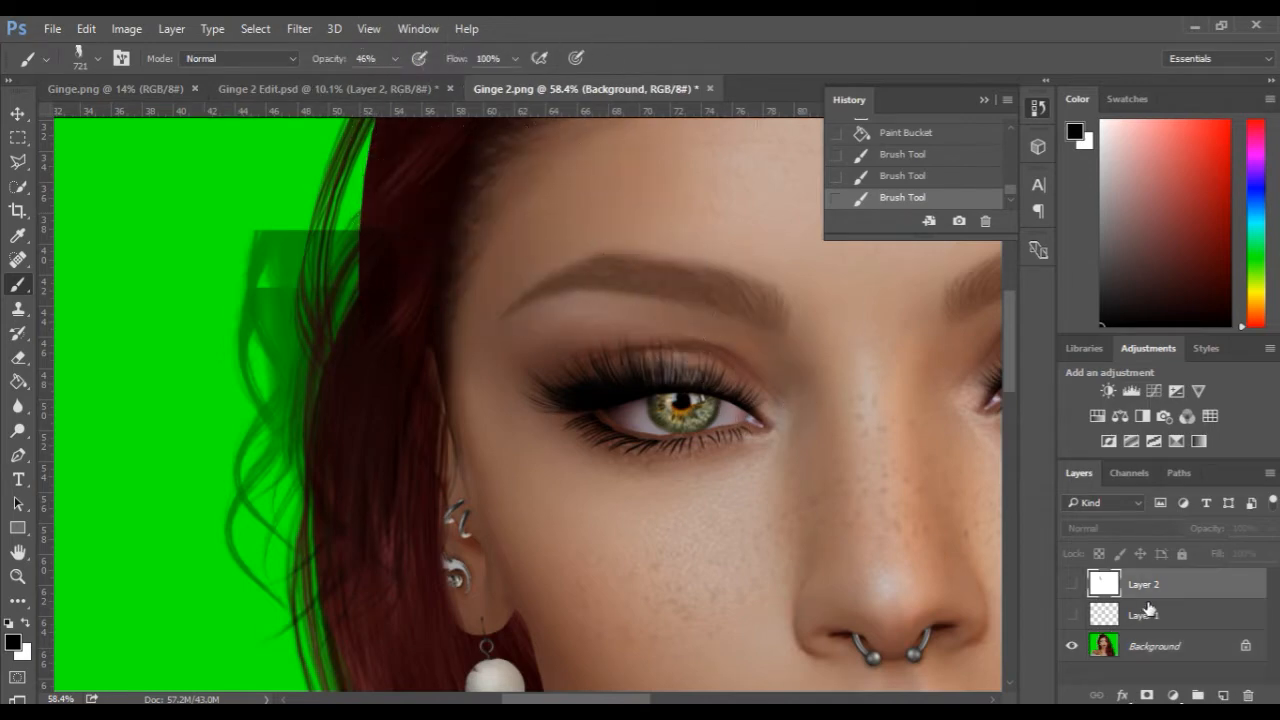
{"action": "left_click", "coordinate": [1072, 585]}
{"action": "scroll", "coordinate": [580, 378], "scroll_direction": "down", "scroll_amount": 4}
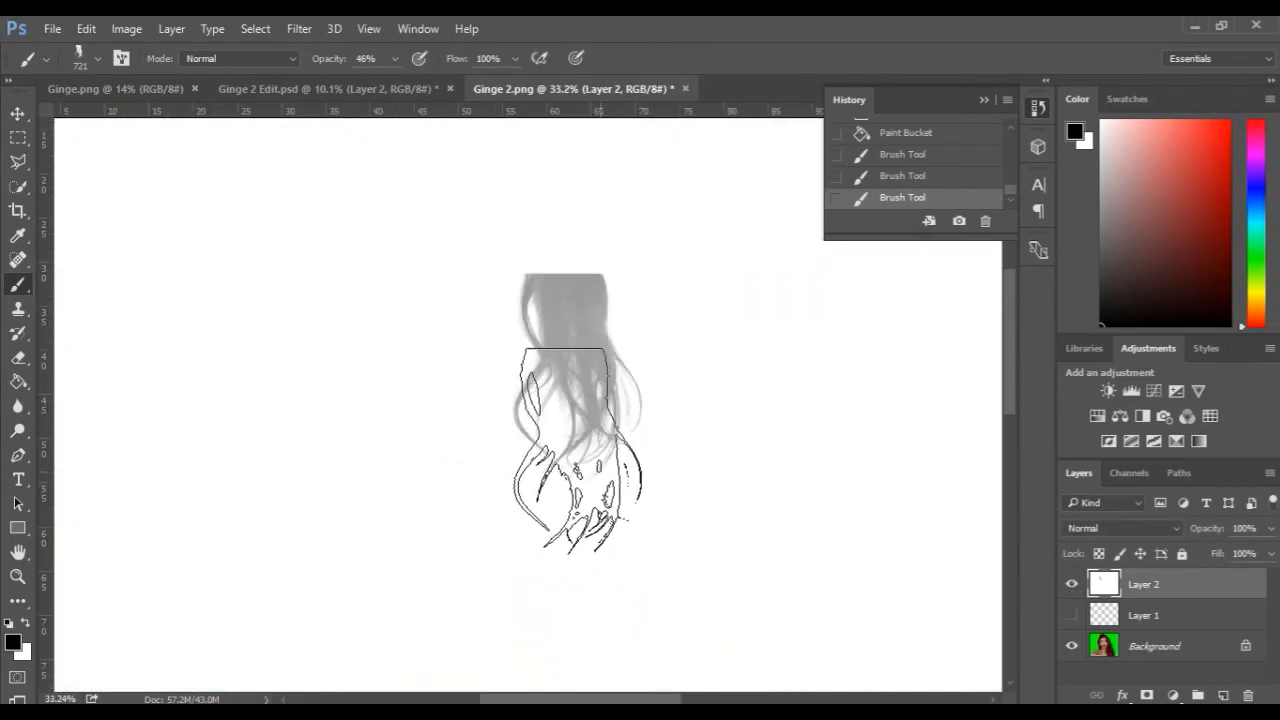
{"action": "right_click", "coordinate": [402, 390]}
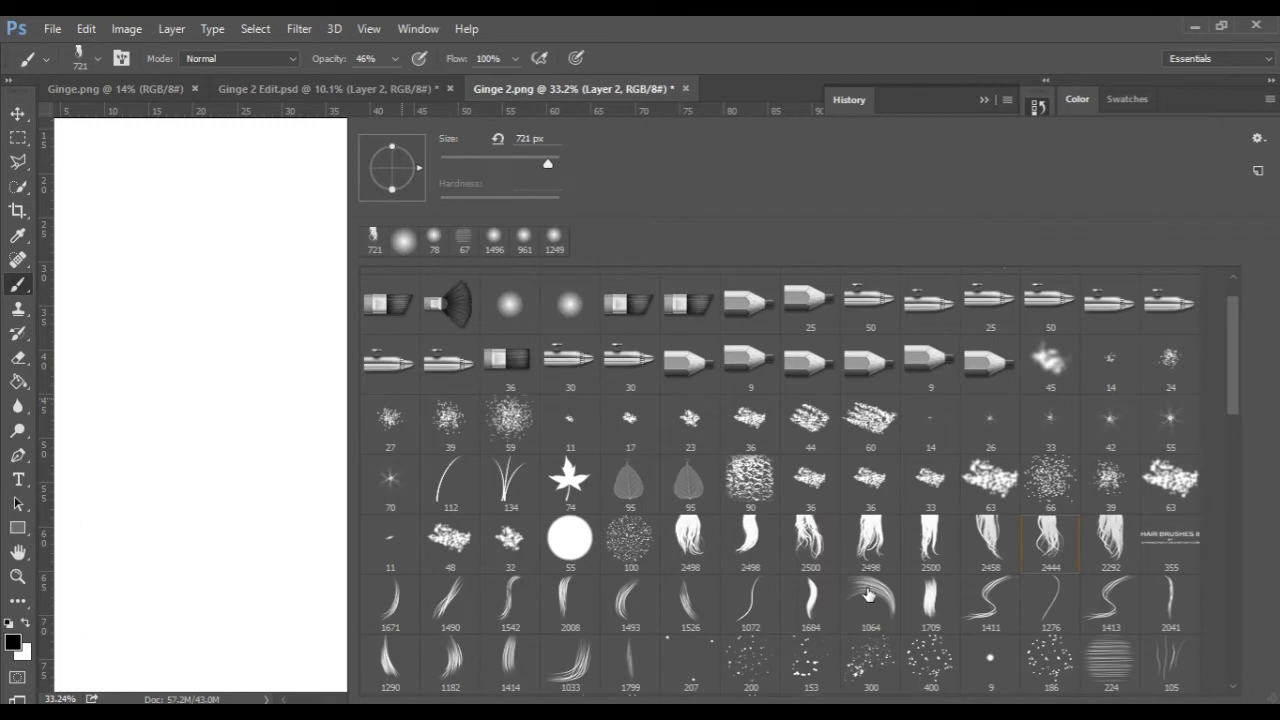
{"action": "left_click", "coordinate": [755, 605]}
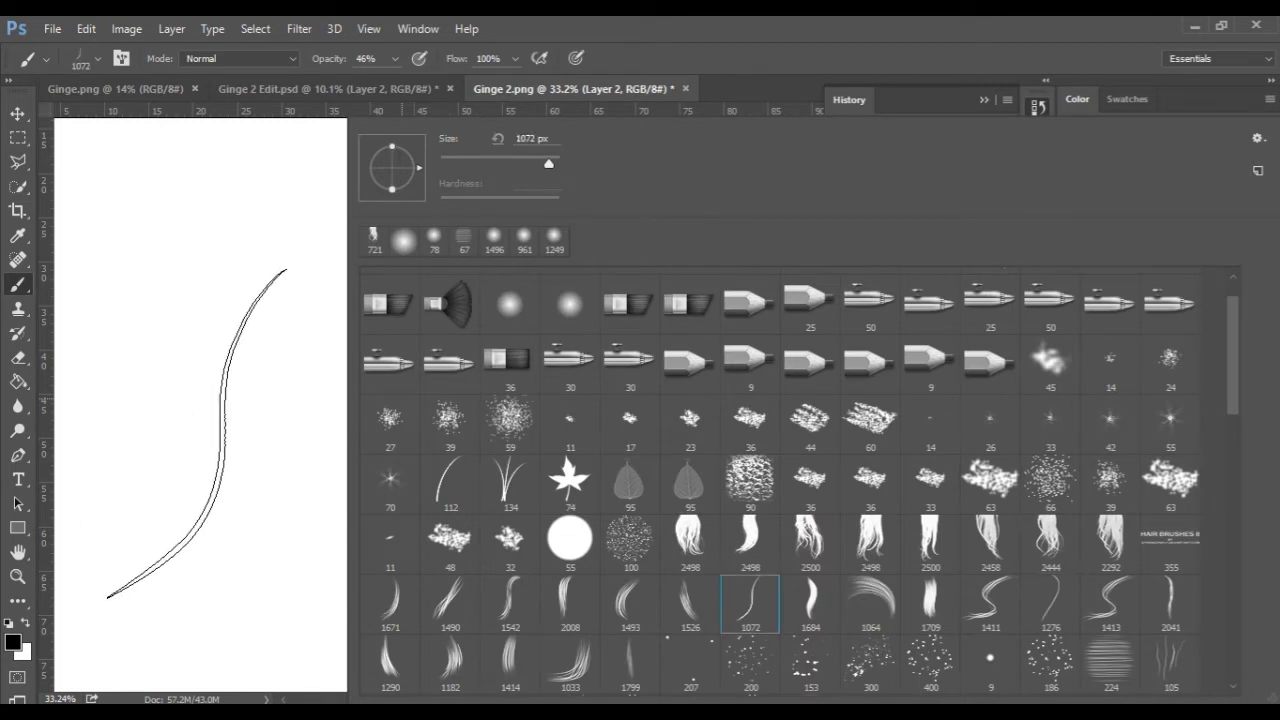
{"action": "left_click", "coordinate": [197, 433]}
{"action": "left_click", "coordinate": [197, 434]}
{"action": "left_click", "coordinate": [293, 433]}
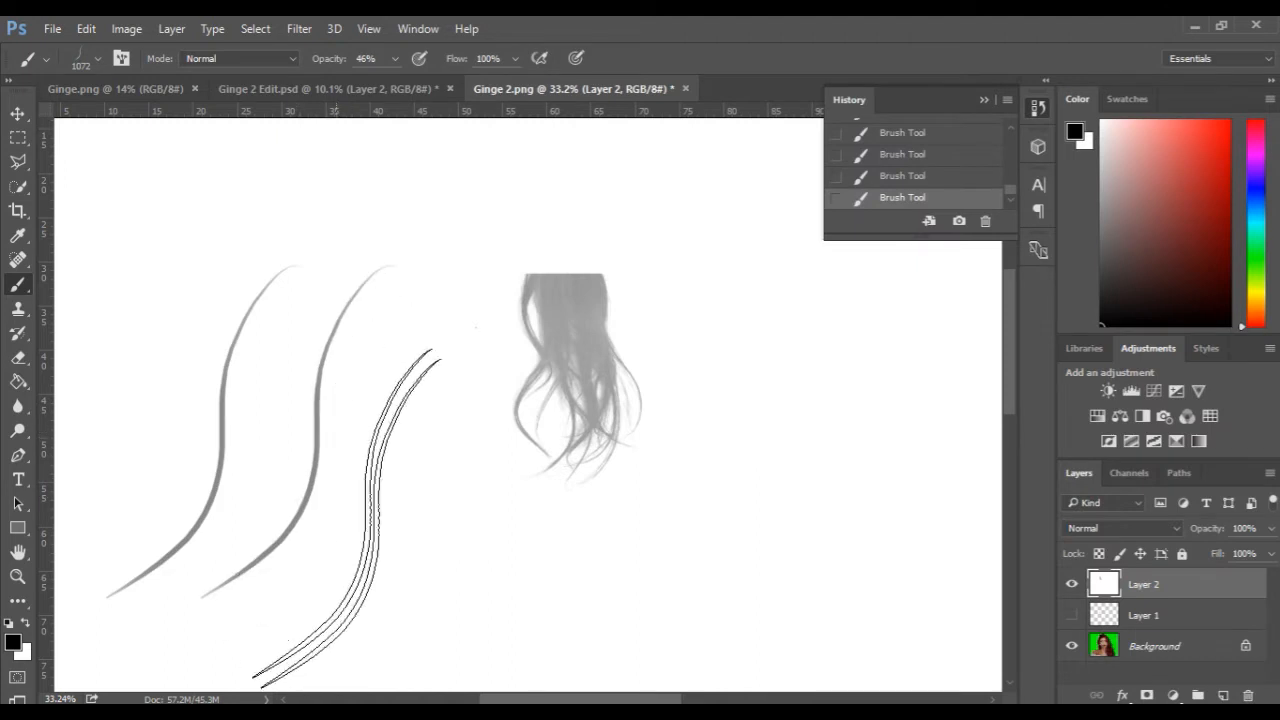
{"action": "left_click", "coordinate": [395, 466]}
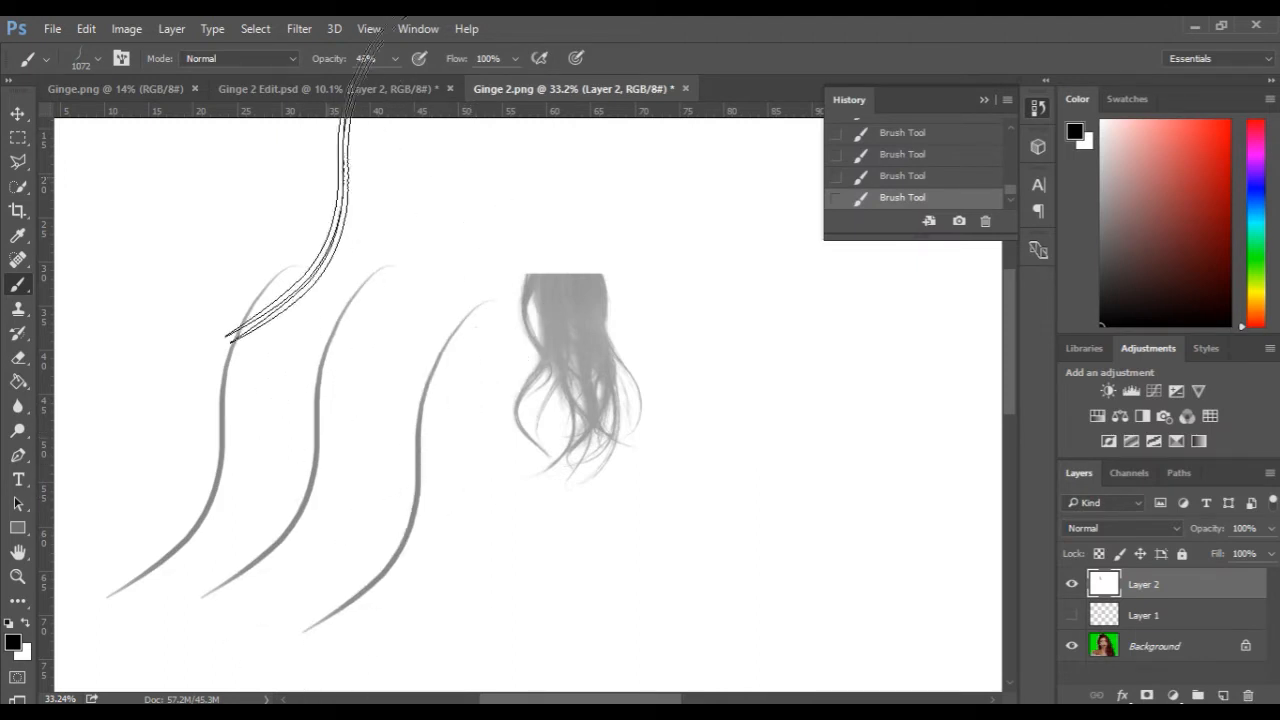
Step: Hide Layer 2, select the Background layer and sample a dark red from the hair as the foreground colour
{"action": "left_click", "coordinate": [1071, 584]}
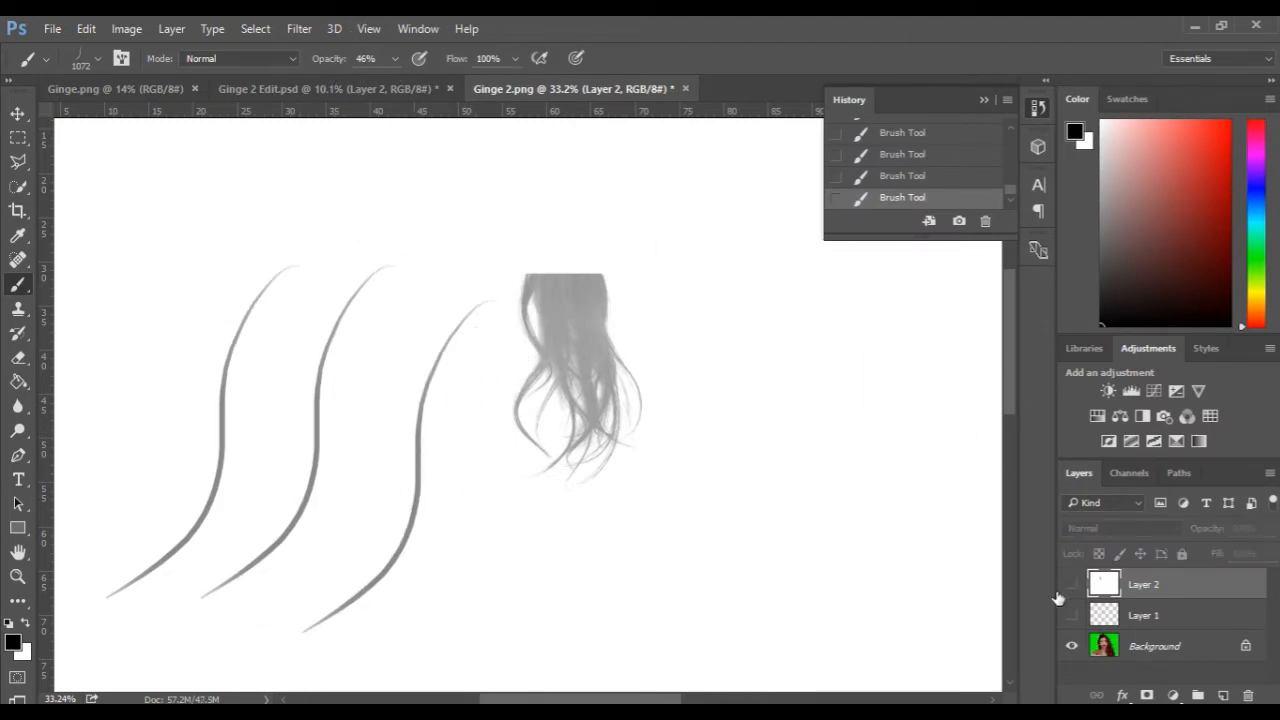
{"action": "key", "text": "space"}
{"action": "left_click_drag", "start_coordinate": [706, 537], "coordinate": [214, 315]}
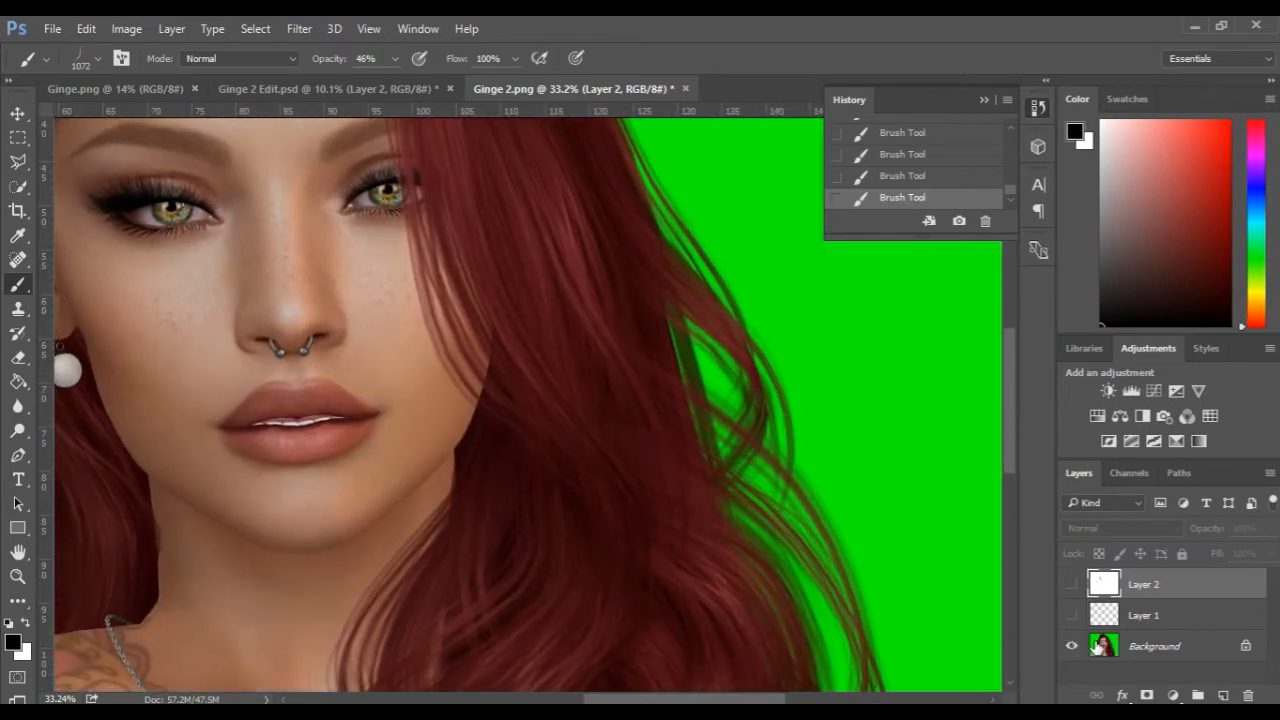
{"action": "left_click", "coordinate": [1188, 656]}
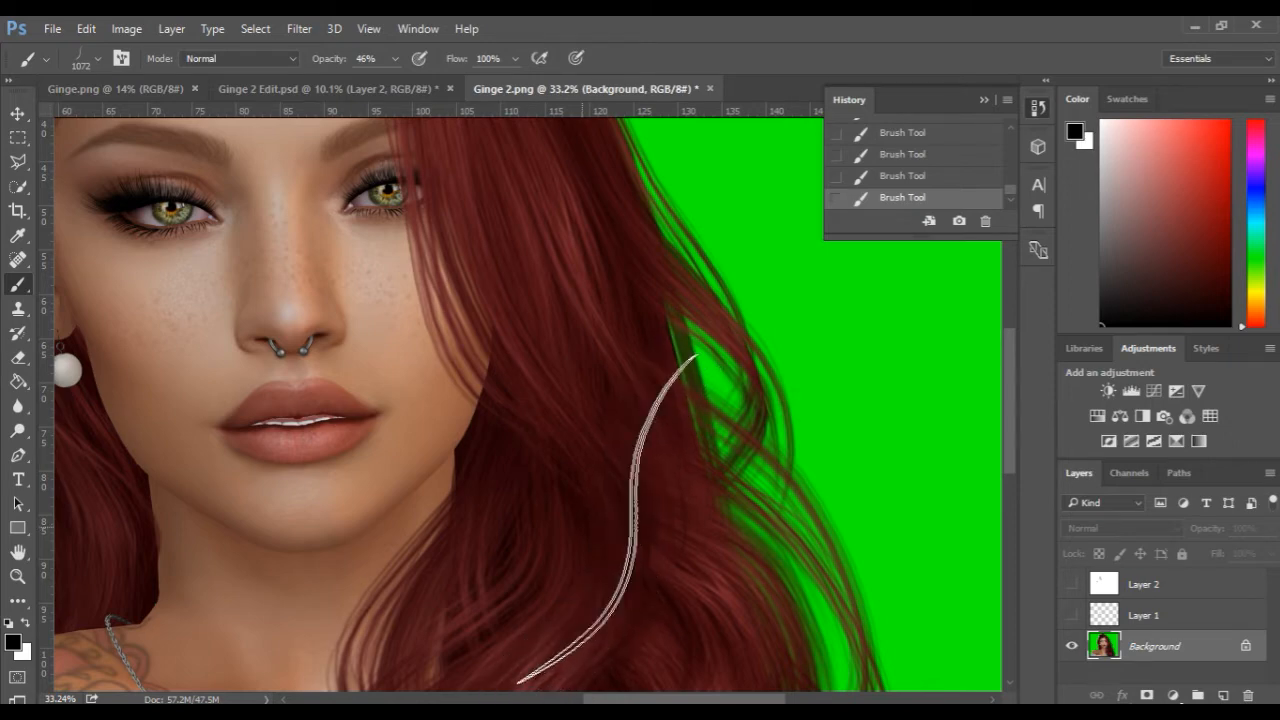
{"action": "left_click", "coordinate": [604, 518], "text": "alt"}
Step: Reduce the strand brush to 488 px, rotate its tip about a quarter turn and stamp a strand across the neck
{"action": "right_click", "coordinate": [614, 515], "text": "alt"}
{"action": "left_click_drag", "start_coordinate": [551, 509], "coordinate": [531, 513]}
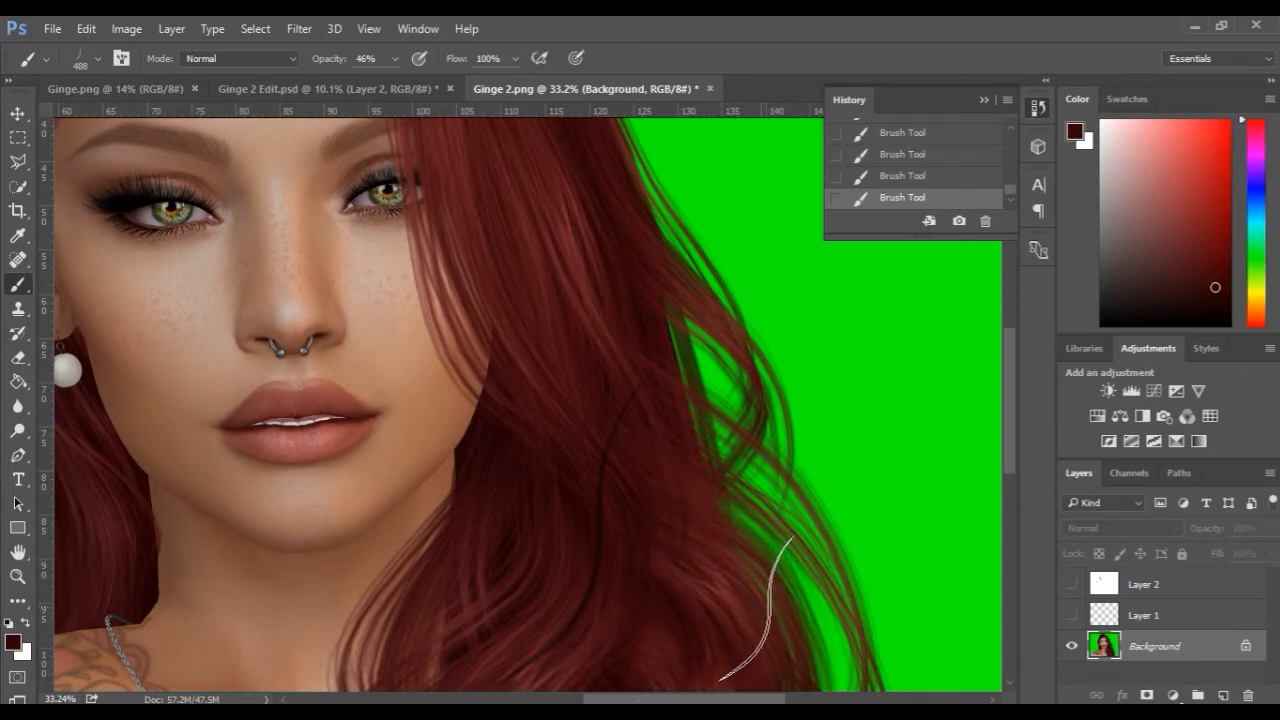
{"action": "right_click", "coordinate": [523, 385]}
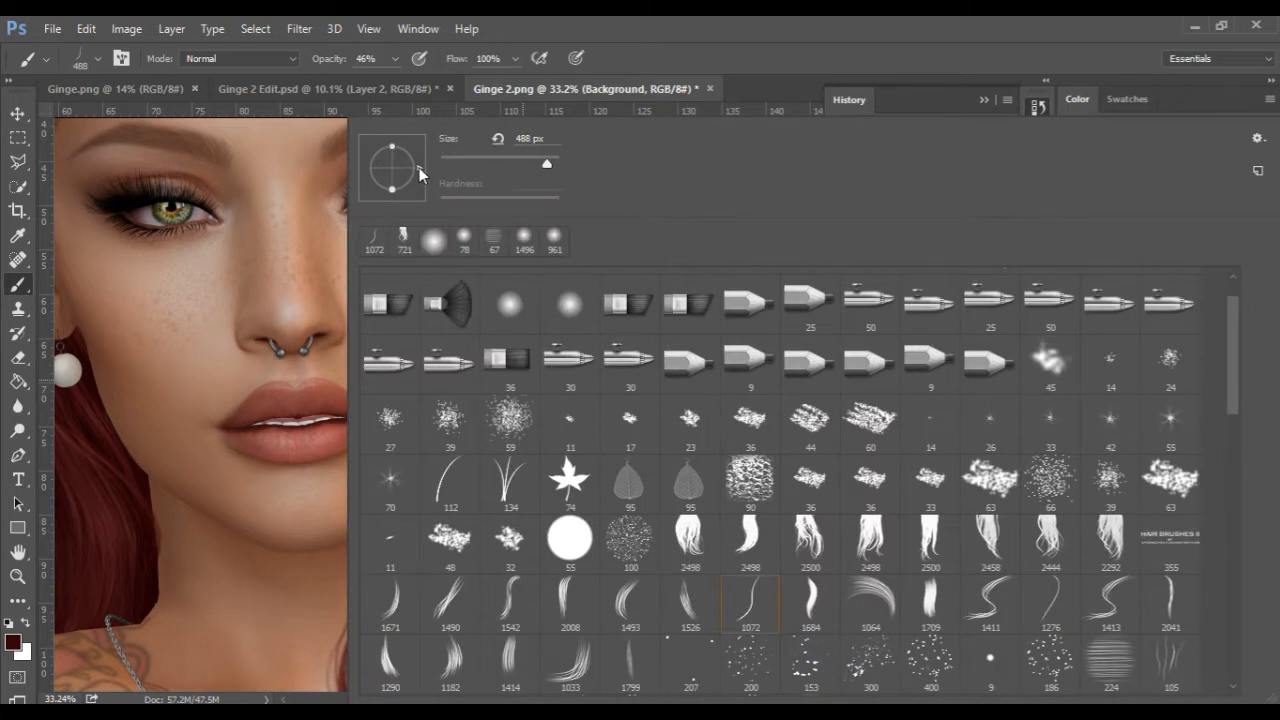
{"action": "left_click_drag", "start_coordinate": [419, 167], "coordinate": [397, 139]}
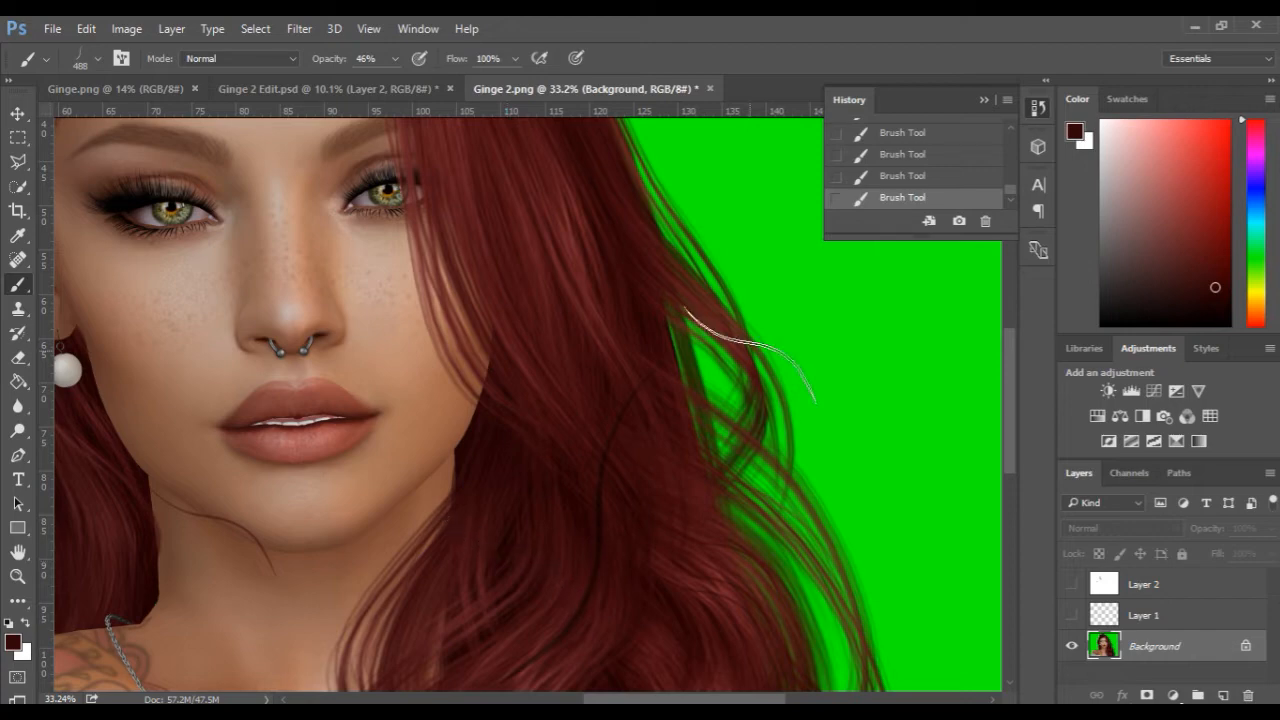
Step: Revert the history to the first brush state after the white fill and delete that state
{"action": "scroll", "coordinate": [905, 166], "scroll_direction": "up", "scroll_amount": 1}
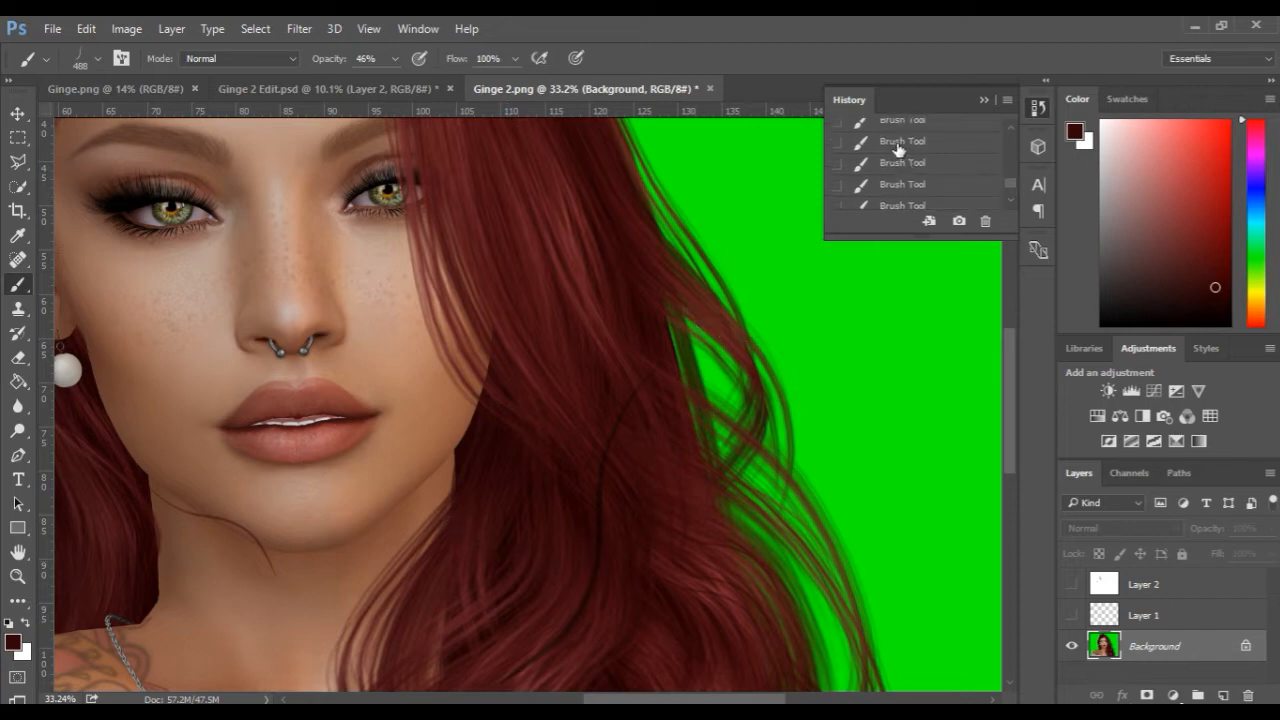
{"action": "left_click", "coordinate": [899, 141]}
{"action": "scroll", "coordinate": [897, 150], "scroll_direction": "up", "scroll_amount": 3}
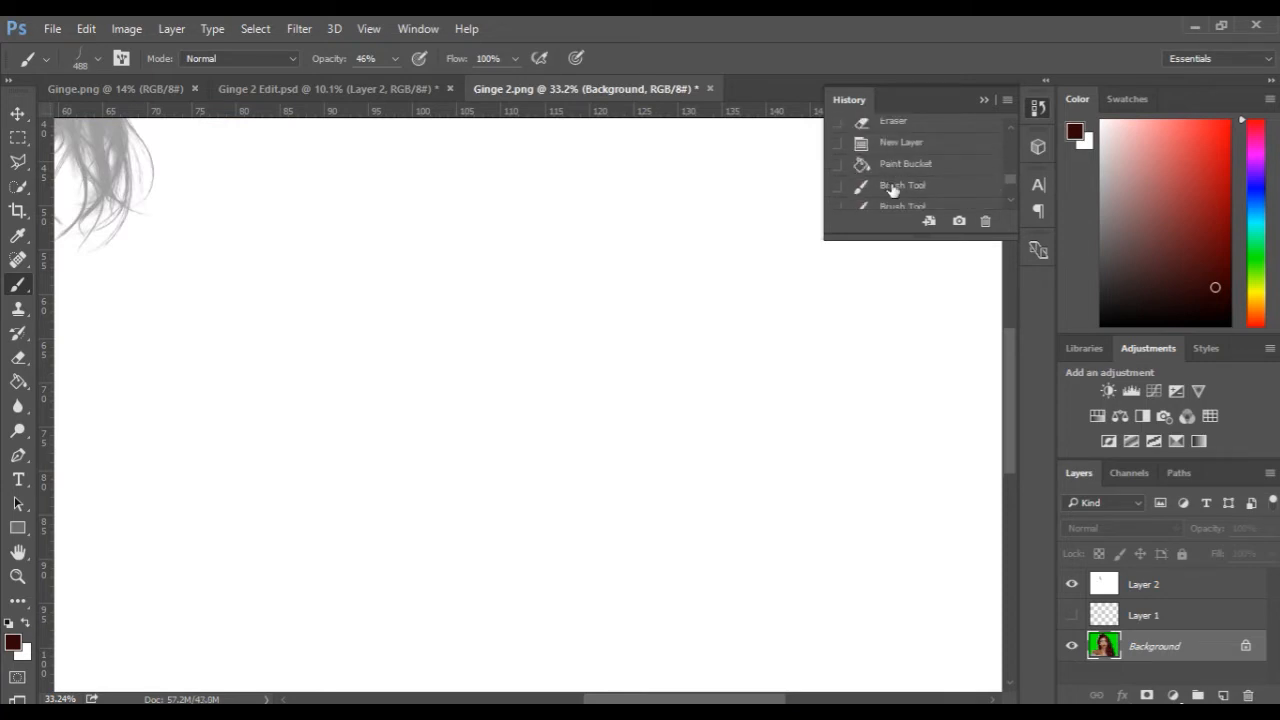
{"action": "left_click", "coordinate": [893, 188]}
{"action": "left_click", "coordinate": [984, 222]}
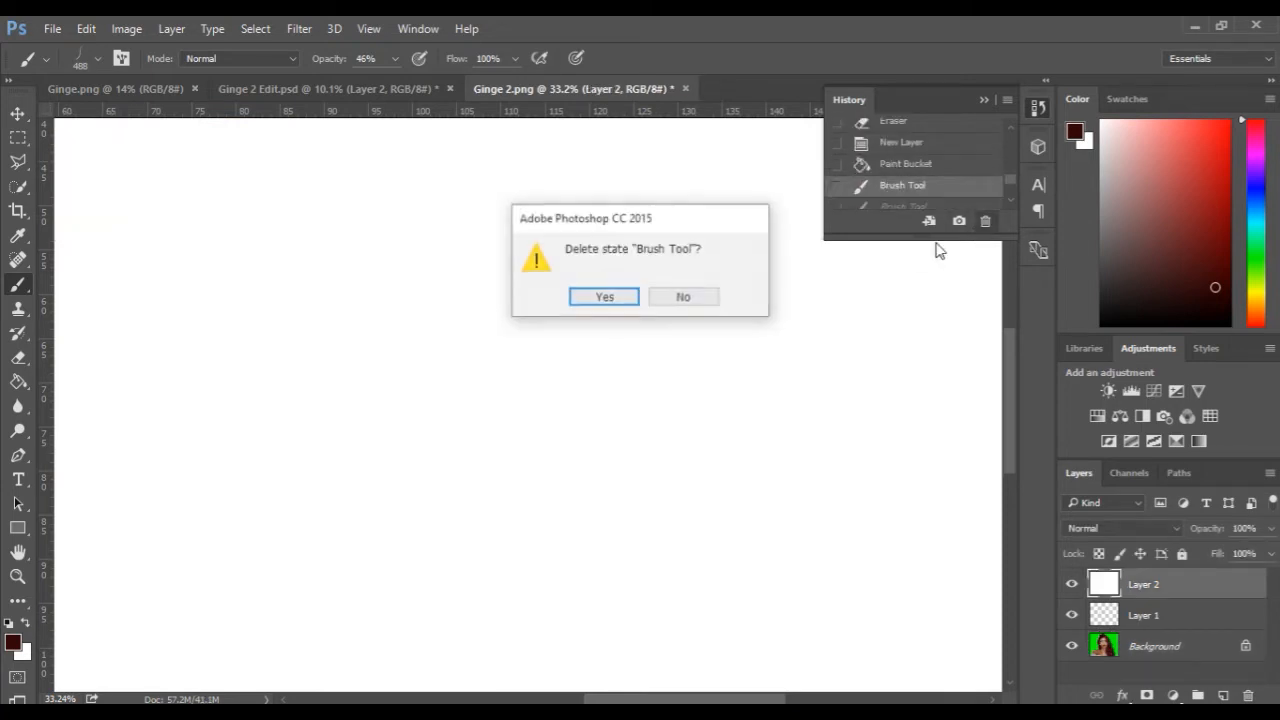
{"action": "left_click", "coordinate": [604, 298]}
Step: Choose the Hair Base 2 brush labelled 224 and stamp it once on the white Layer 2
{"action": "right_click", "coordinate": [530, 280]}
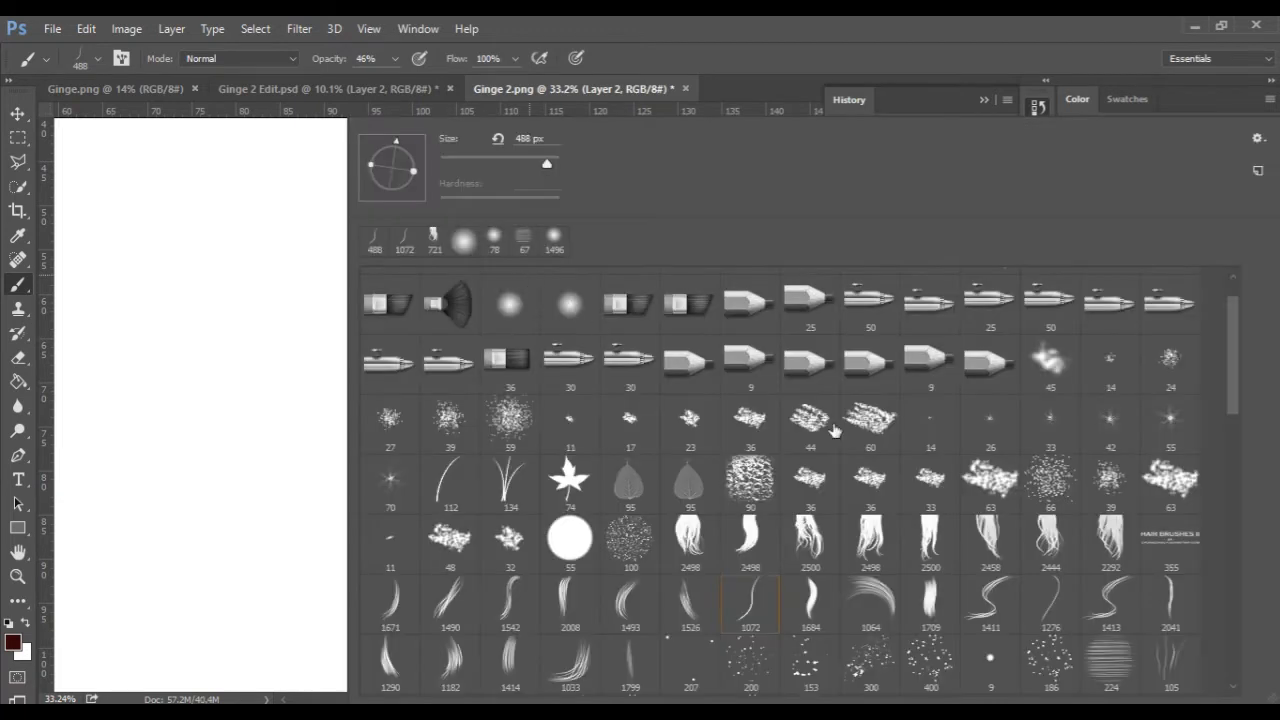
{"action": "scroll", "coordinate": [1160, 600], "scroll_direction": "down", "scroll_amount": 1}
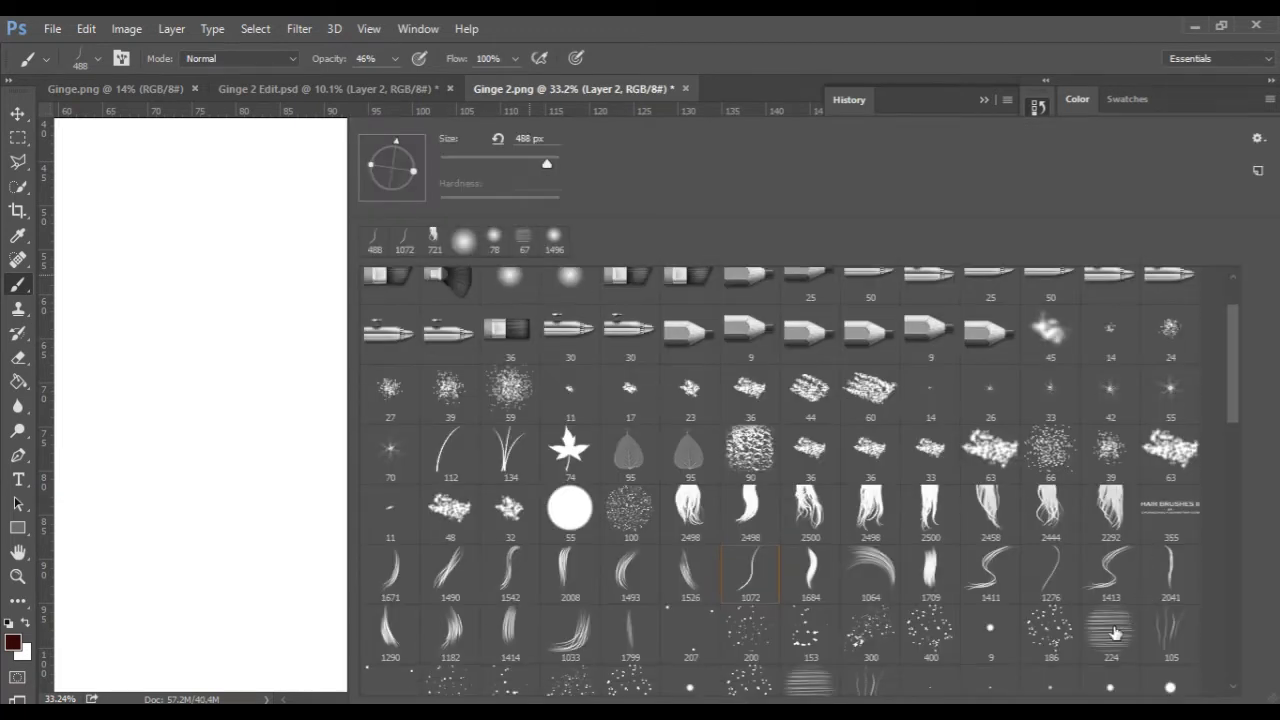
{"action": "scroll", "coordinate": [1114, 632], "scroll_direction": "down", "scroll_amount": 1}
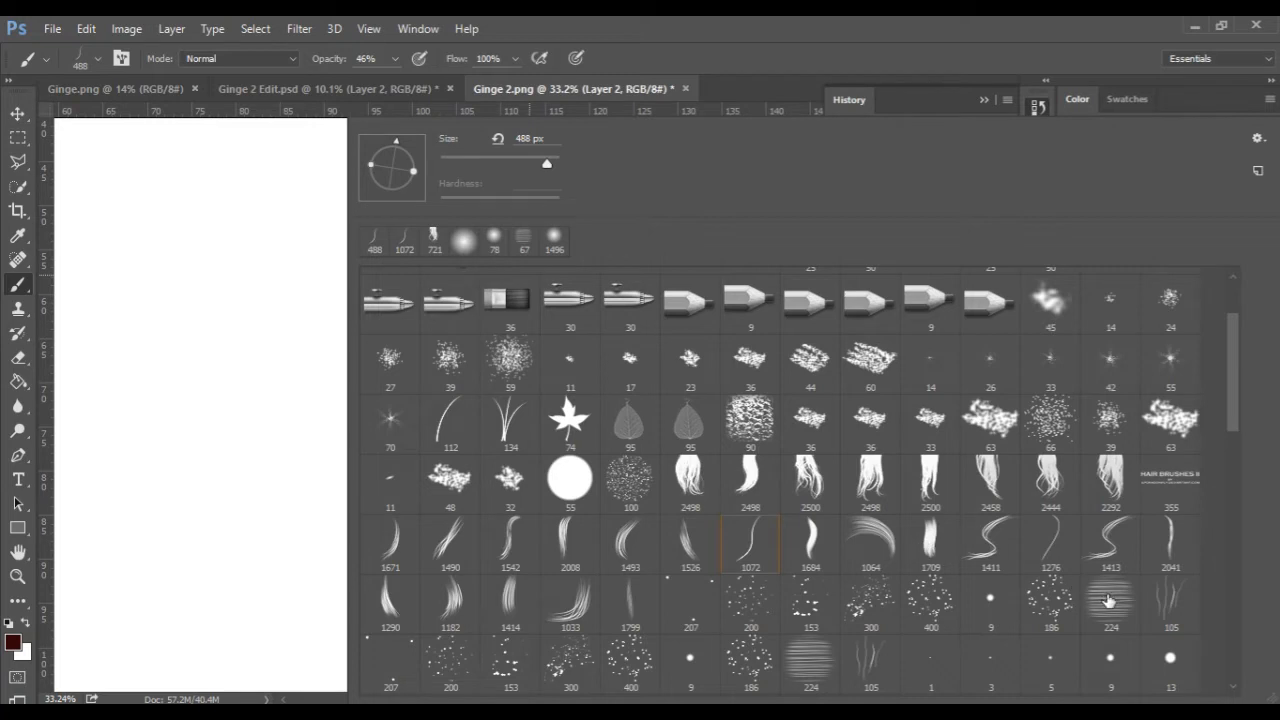
{"action": "scroll", "coordinate": [1112, 599], "scroll_direction": "down", "scroll_amount": 1}
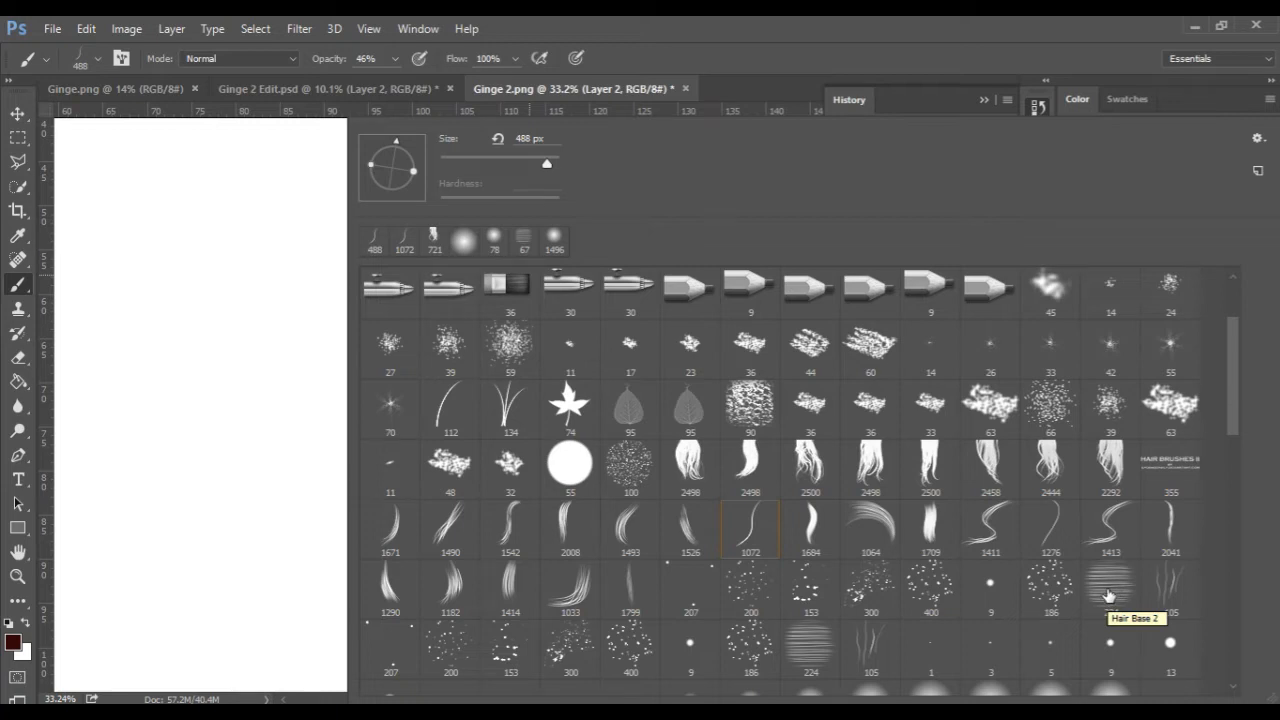
{"action": "left_click", "coordinate": [1110, 590]}
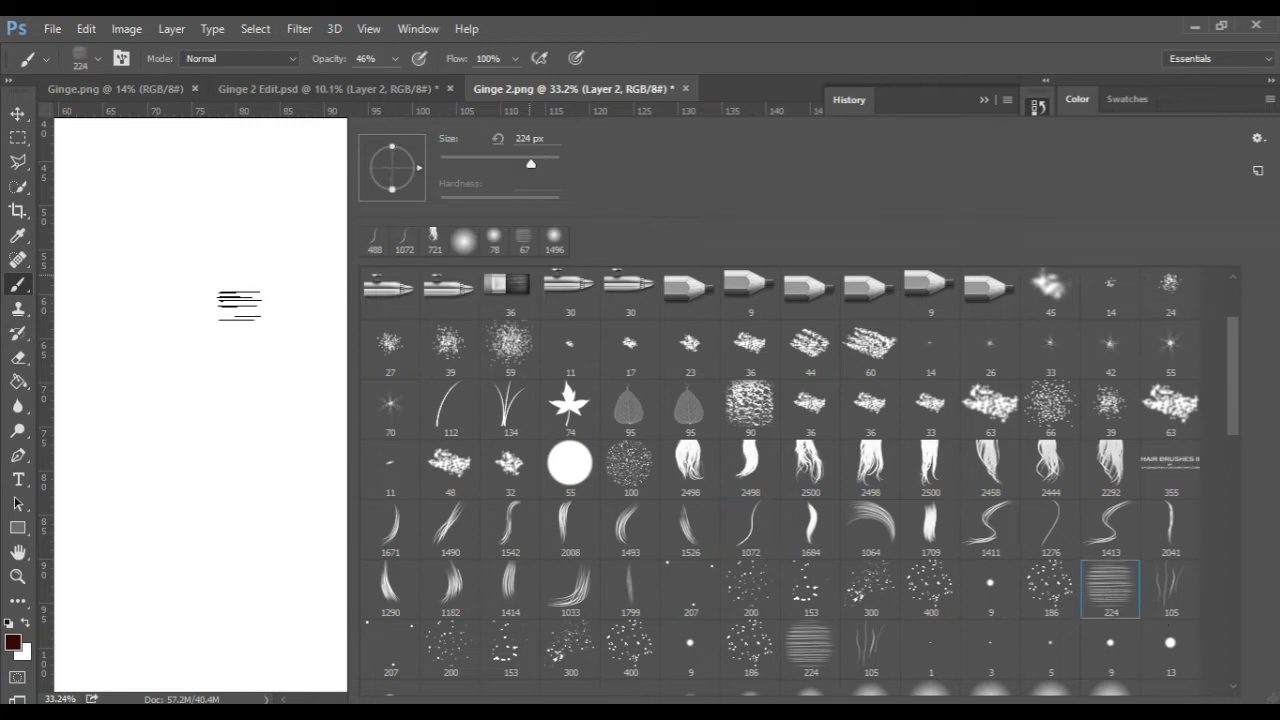
{"action": "left_click", "coordinate": [240, 305]}
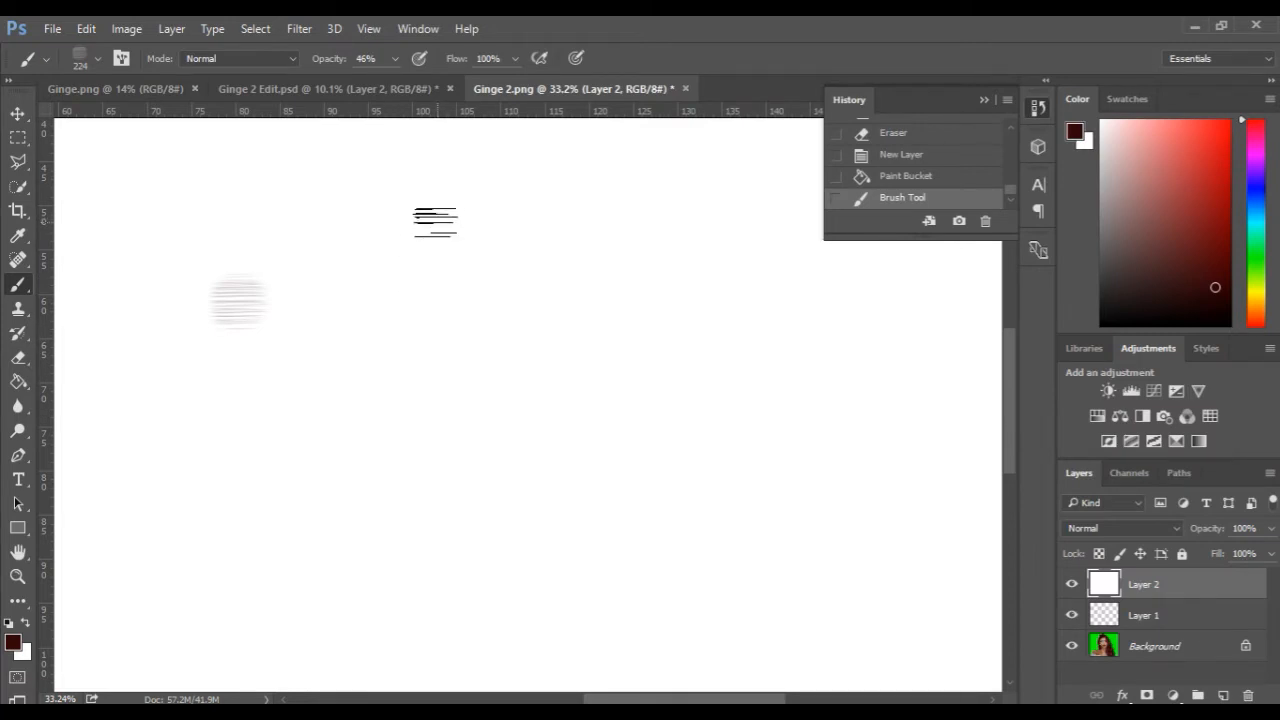
Step: Paint straight, angular, curved and wavy test strokes across the white Layer 2 with the 224 px Hair Base 2 brush
{"action": "left_click_drag", "start_coordinate": [438, 190], "coordinate": [482, 460]}
{"action": "mouse_move", "coordinate": [596, 228]}
{"action": "left_mouse_down"}
{"action": "mouse_move", "coordinate": [659, 469]}
{"action": "mouse_move", "coordinate": [848, 497]}
{"action": "mouse_move", "coordinate": [851, 627]}
{"action": "mouse_move", "coordinate": [566, 615]}
{"action": "mouse_move", "coordinate": [565, 466]}
{"action": "left_mouse_up"}
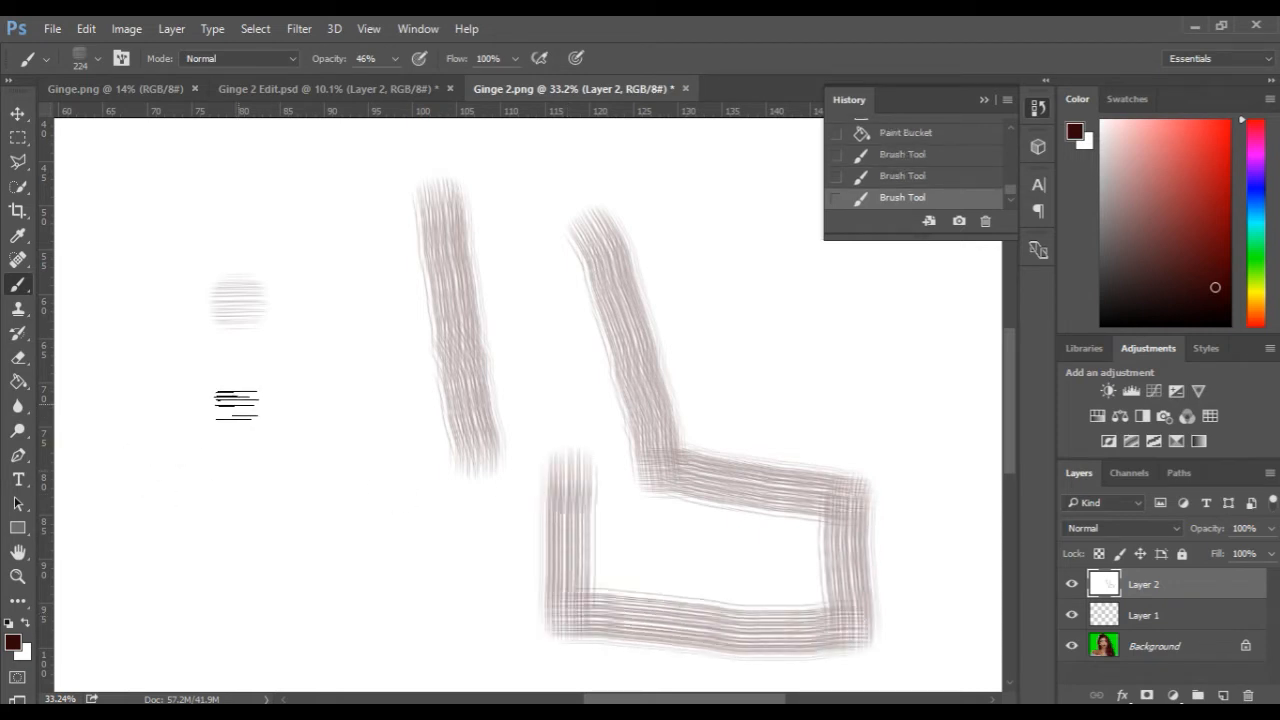
{"action": "mouse_move", "coordinate": [256, 420]}
{"action": "left_mouse_down"}
{"action": "mouse_move", "coordinate": [336, 435]}
{"action": "mouse_move", "coordinate": [398, 544]}
{"action": "mouse_move", "coordinate": [265, 640]}
{"action": "left_mouse_up"}
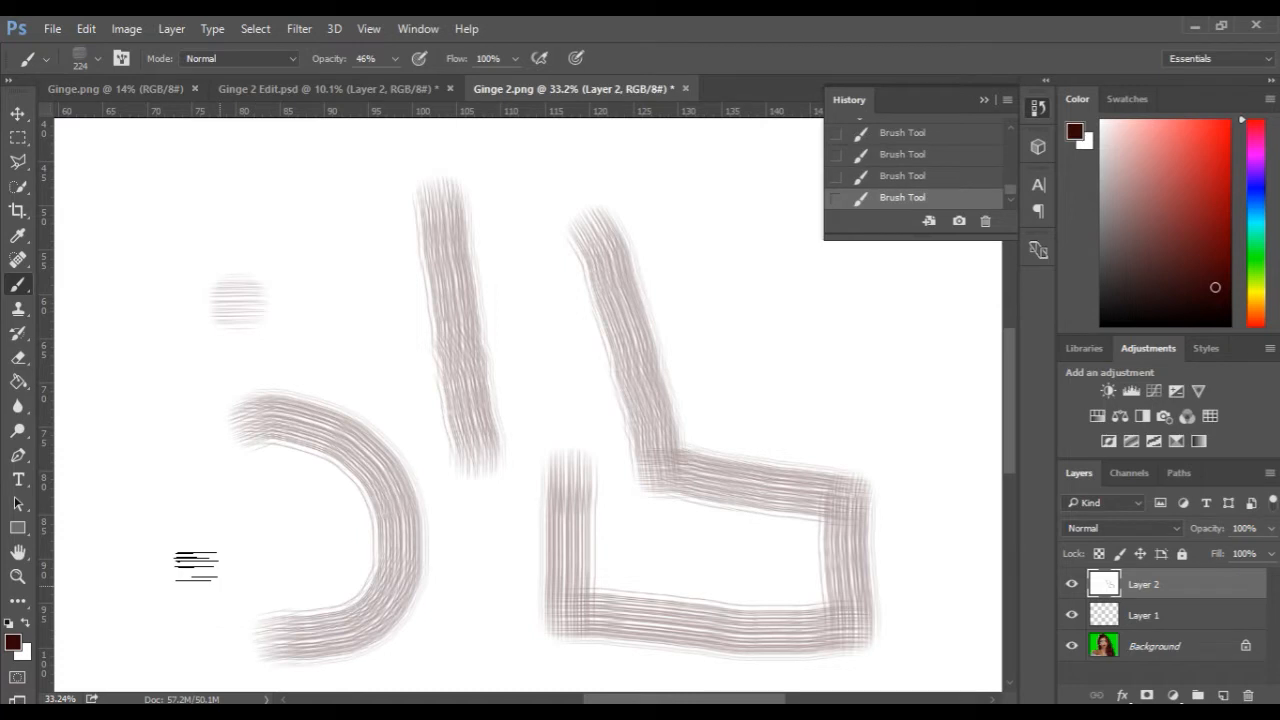
{"action": "mouse_move", "coordinate": [150, 406]}
{"action": "left_mouse_down"}
{"action": "mouse_move", "coordinate": [97, 488]}
{"action": "mouse_move", "coordinate": [175, 588]}
{"action": "mouse_move", "coordinate": [260, 572]}
{"action": "left_mouse_up"}
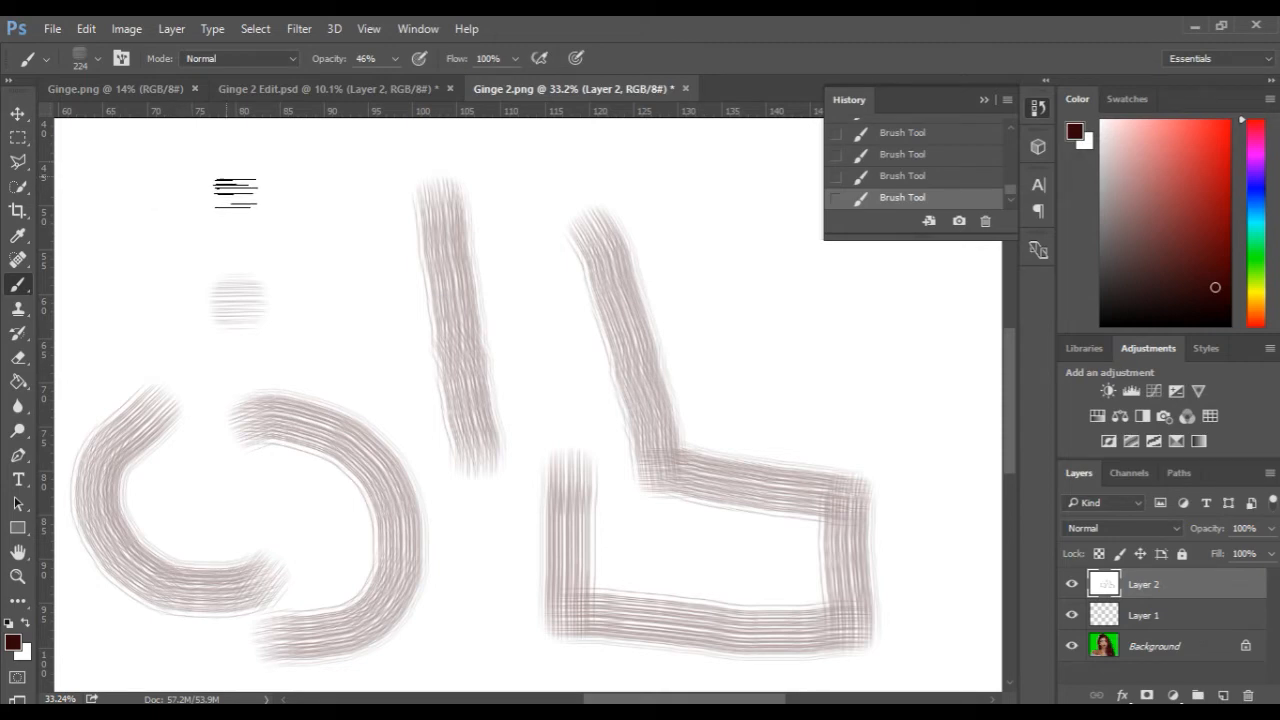
{"action": "left_click_drag", "start_coordinate": [220, 165], "coordinate": [300, 280]}
{"action": "mouse_move", "coordinate": [180, 172]}
{"action": "left_mouse_down"}
{"action": "mouse_move", "coordinate": [131, 277]}
{"action": "mouse_move", "coordinate": [200, 410]}
{"action": "left_mouse_up"}
{"action": "mouse_move", "coordinate": [692, 230]}
{"action": "left_mouse_down"}
{"action": "mouse_move", "coordinate": [748, 328]}
{"action": "mouse_move", "coordinate": [755, 407]}
{"action": "mouse_move", "coordinate": [858, 490]}
{"action": "mouse_move", "coordinate": [862, 530]}
{"action": "left_mouse_up"}
{"action": "mouse_move", "coordinate": [506, 258]}
{"action": "left_mouse_down"}
{"action": "mouse_move", "coordinate": [557, 341]}
{"action": "mouse_move", "coordinate": [504, 466]}
{"action": "left_mouse_up"}
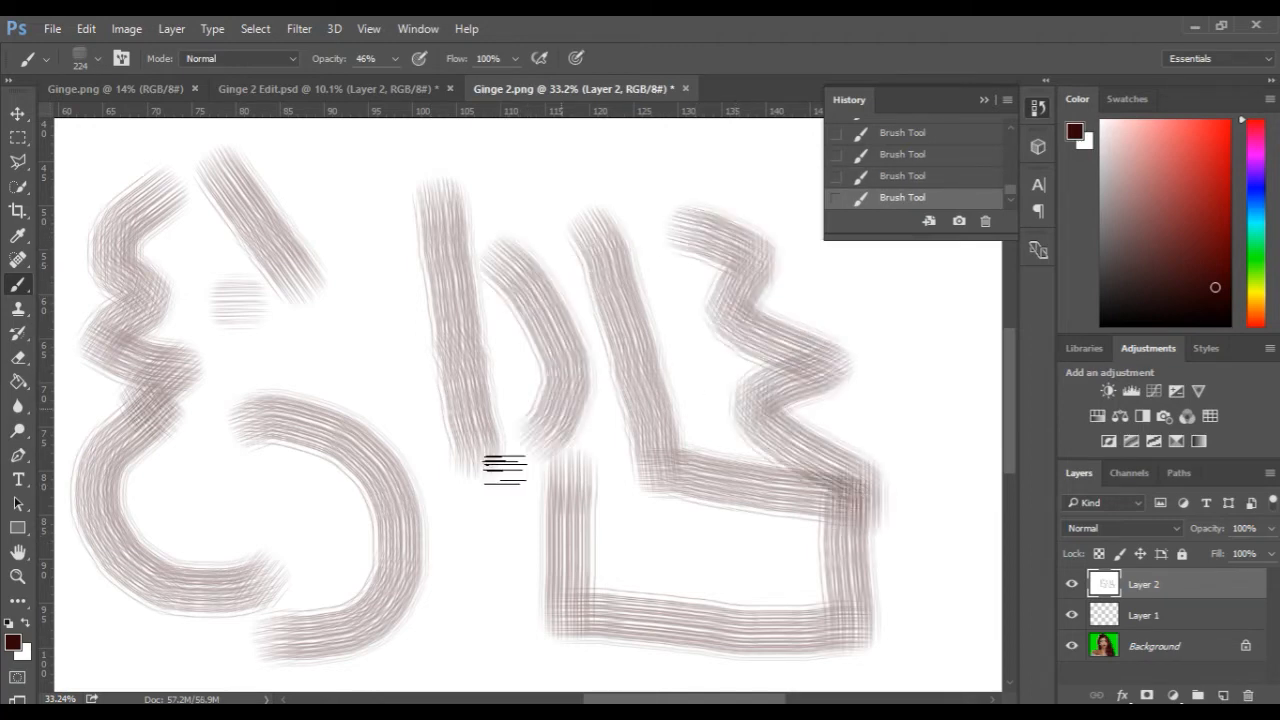
{"action": "mouse_move", "coordinate": [382, 236]}
{"action": "left_mouse_down"}
{"action": "mouse_move", "coordinate": [339, 310]}
{"action": "mouse_move", "coordinate": [474, 473]}
{"action": "left_mouse_up"}
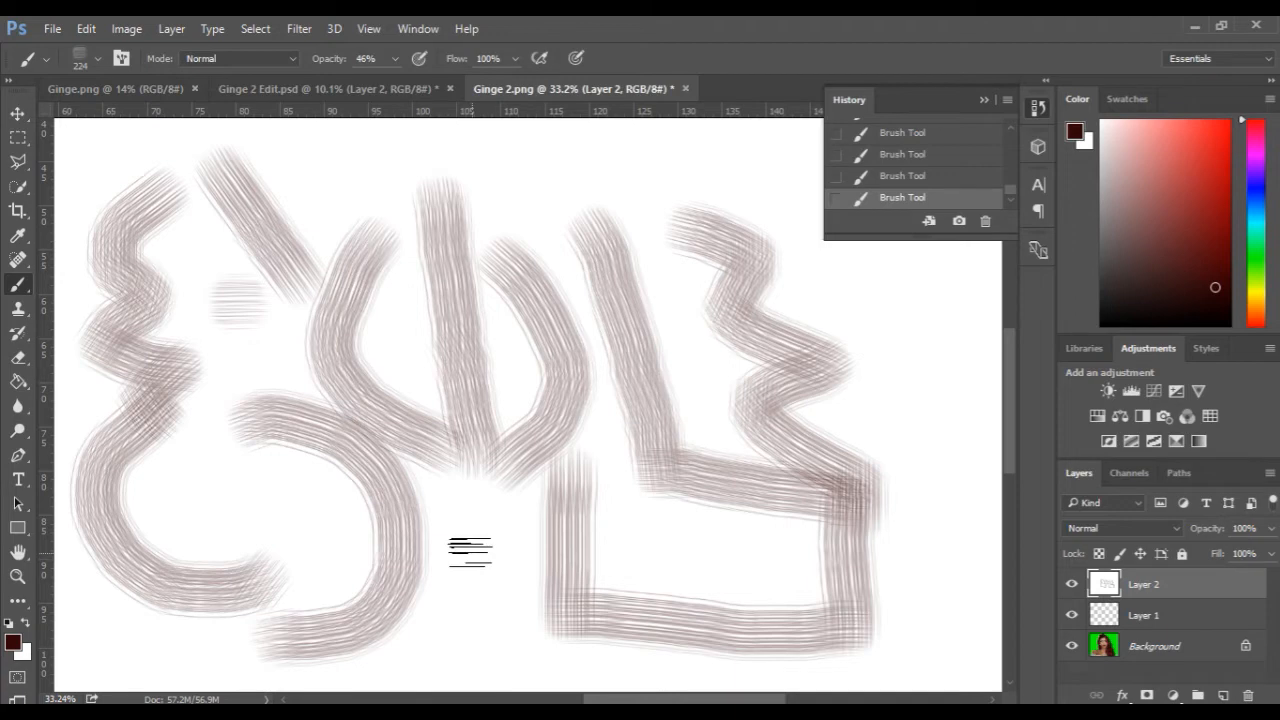
{"action": "left_click_drag", "start_coordinate": [470, 540], "coordinate": [492, 660]}
{"action": "left_click_drag", "start_coordinate": [498, 152], "coordinate": [512, 192]}
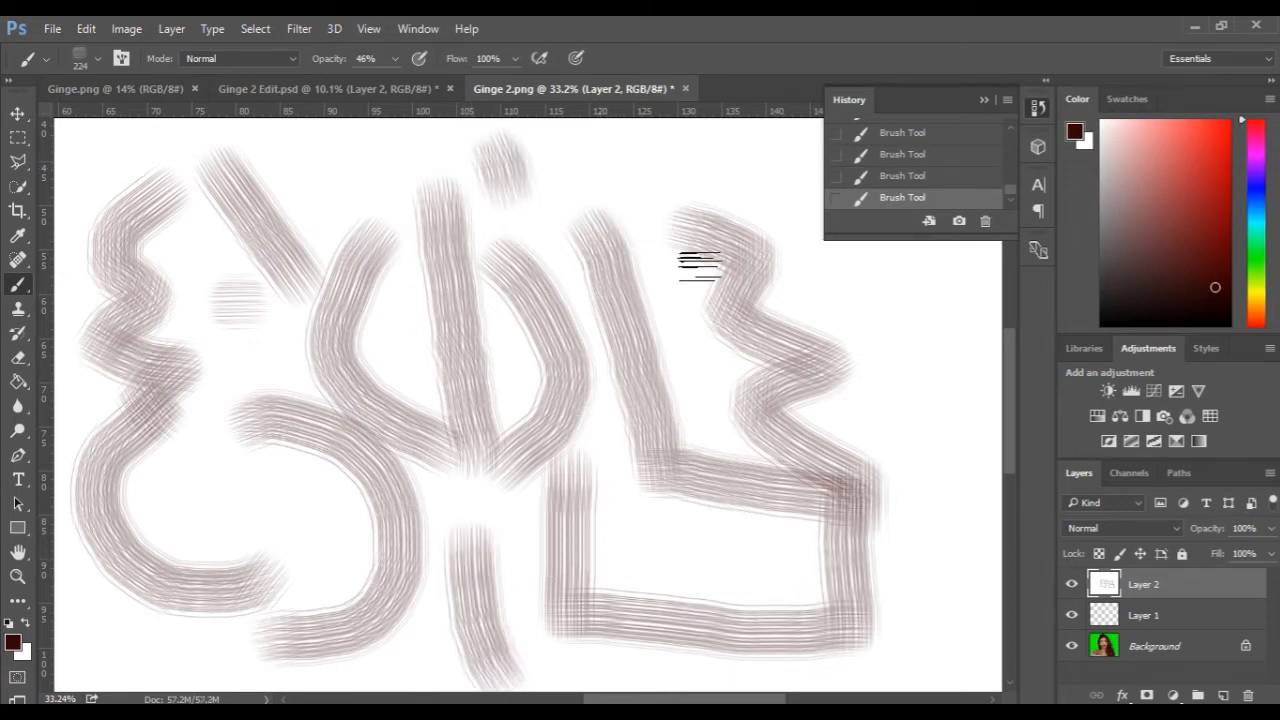
{"action": "left_click_drag", "start_coordinate": [322, 185], "coordinate": [322, 205]}
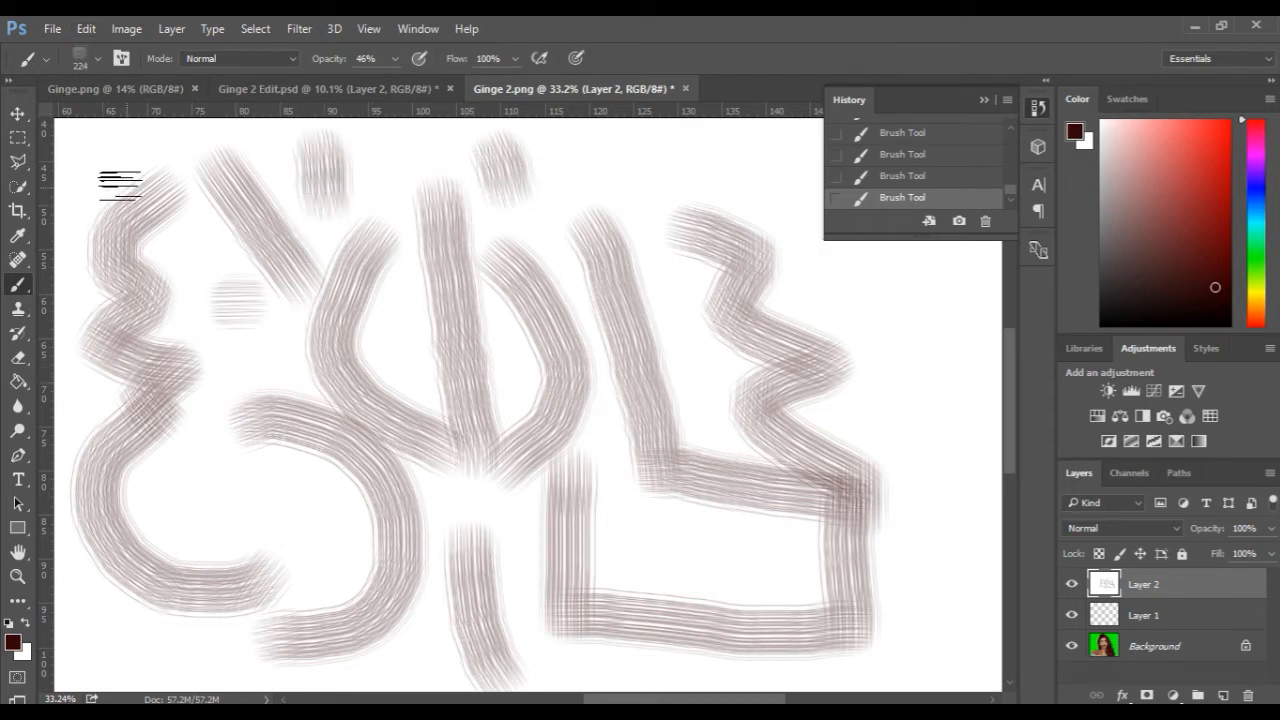
{"action": "left_click_drag", "start_coordinate": [900, 257], "coordinate": [904, 452]}
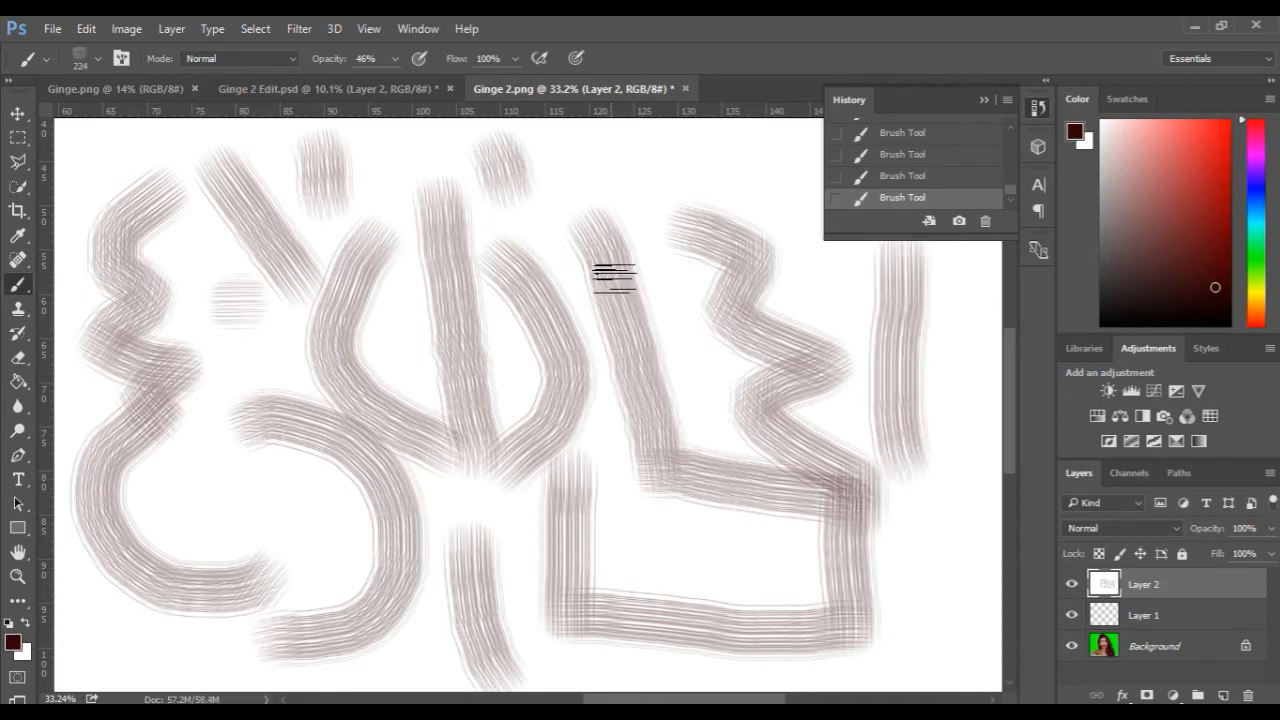
Step: Paint one more curved test stroke on the white Layer 2, and delete both Layer 2 and Layer 1
{"action": "left_click_drag", "start_coordinate": [622, 150], "coordinate": [668, 395]}
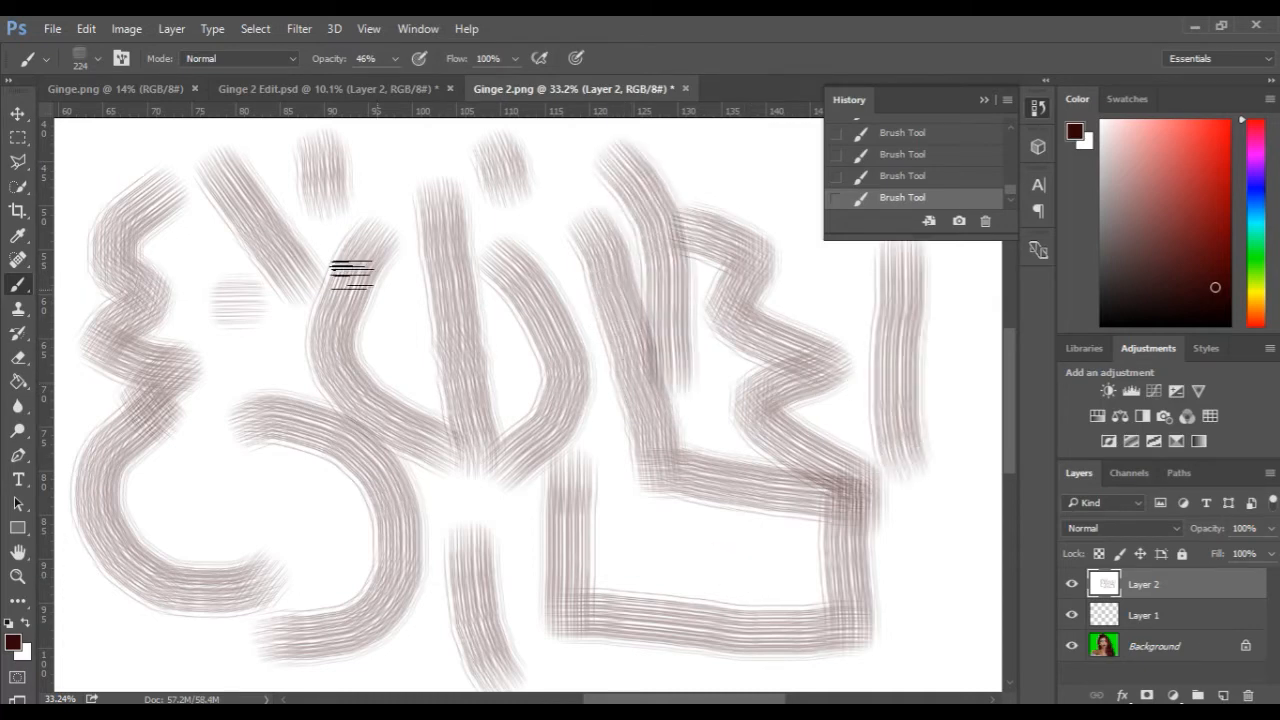
{"action": "left_click_drag", "start_coordinate": [1176, 592], "coordinate": [1247, 695]}
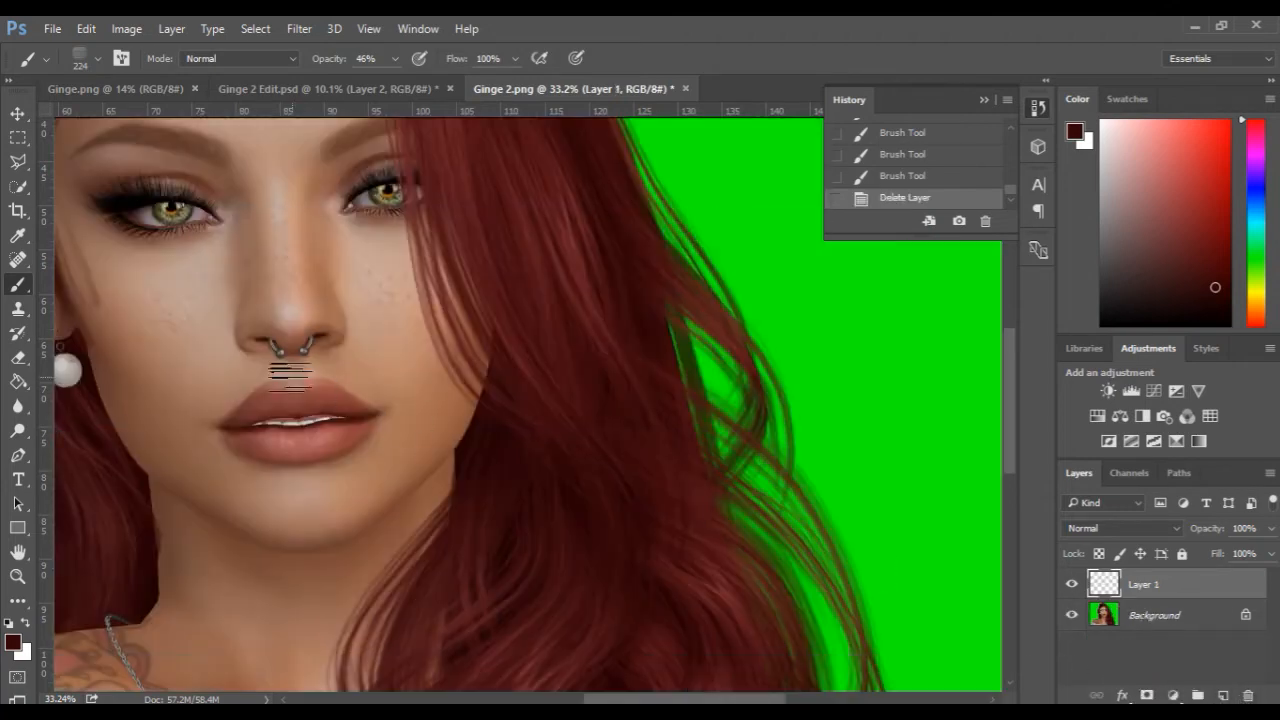
{"action": "left_click_drag", "start_coordinate": [1211, 594], "coordinate": [1247, 695]}
{"action": "key", "text": "c"}
{"action": "left_click_drag", "start_coordinate": [249, 313], "coordinate": [600, 411]}
{"action": "key", "text": "Escape"}
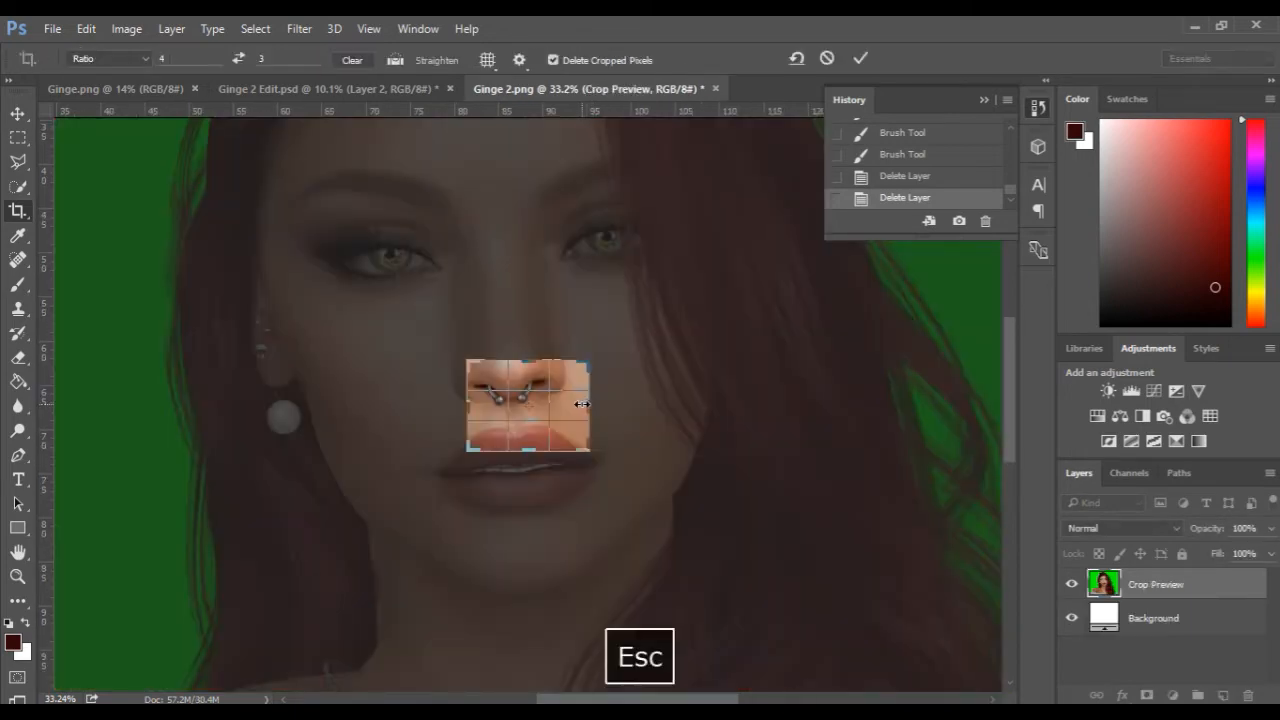
Step: Add a new layer above the Background and paint a strand in sampled dark hair red beside the ear with the 80 px hair brush
{"action": "key", "text": "space"}
{"action": "left_click_drag", "start_coordinate": [437, 336], "coordinate": [666, 394]}
{"action": "scroll", "coordinate": [530, 365], "scroll_direction": "up", "scroll_amount": 4}
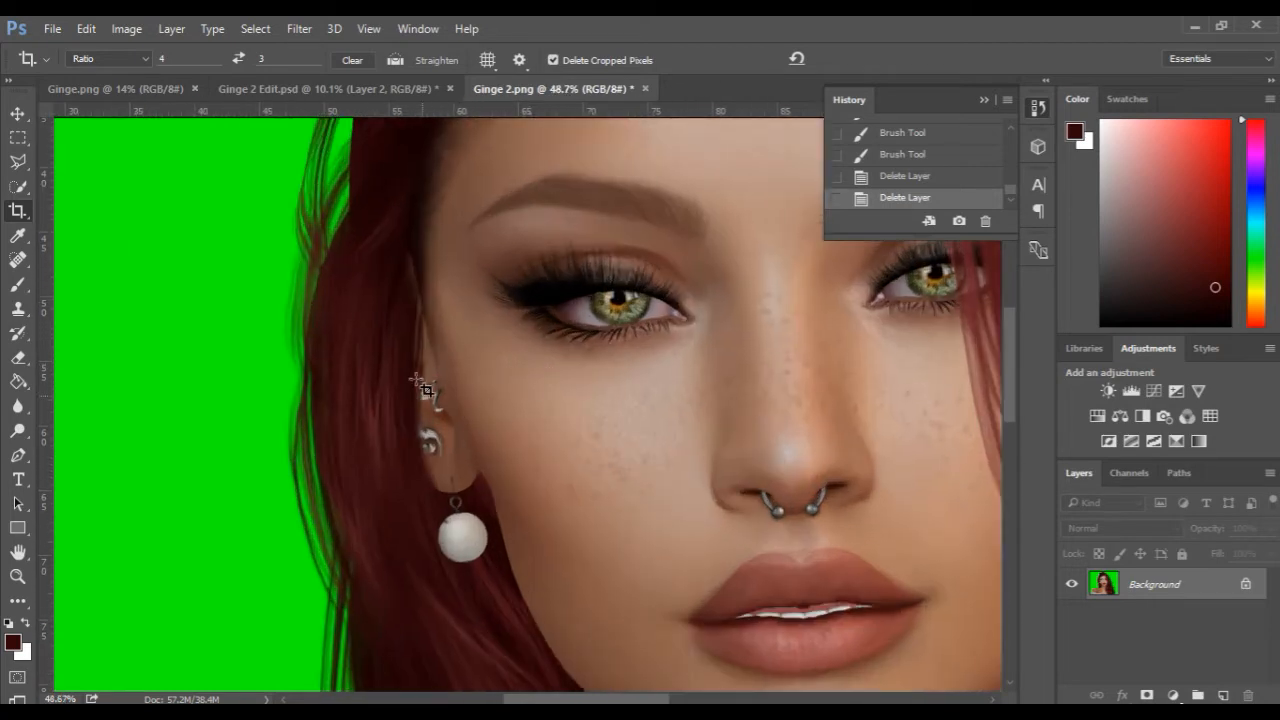
{"action": "left_click", "coordinate": [1223, 694]}
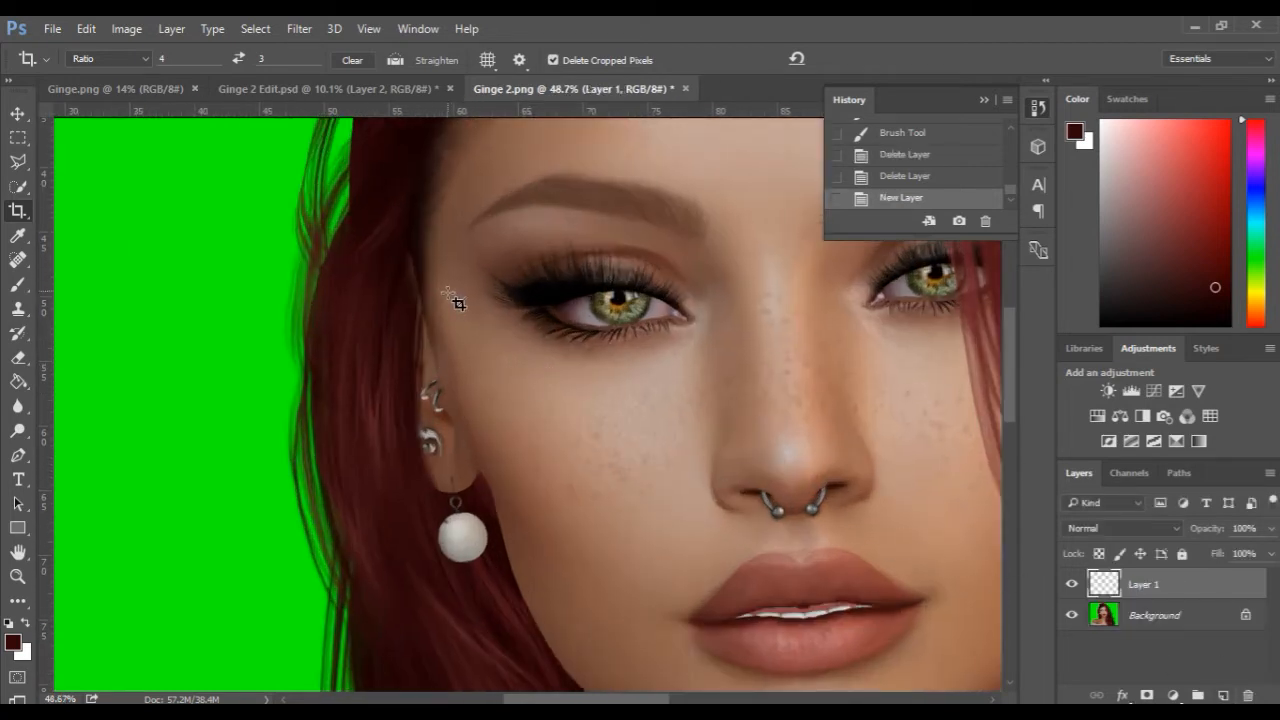
{"action": "left_click", "coordinate": [18, 284]}
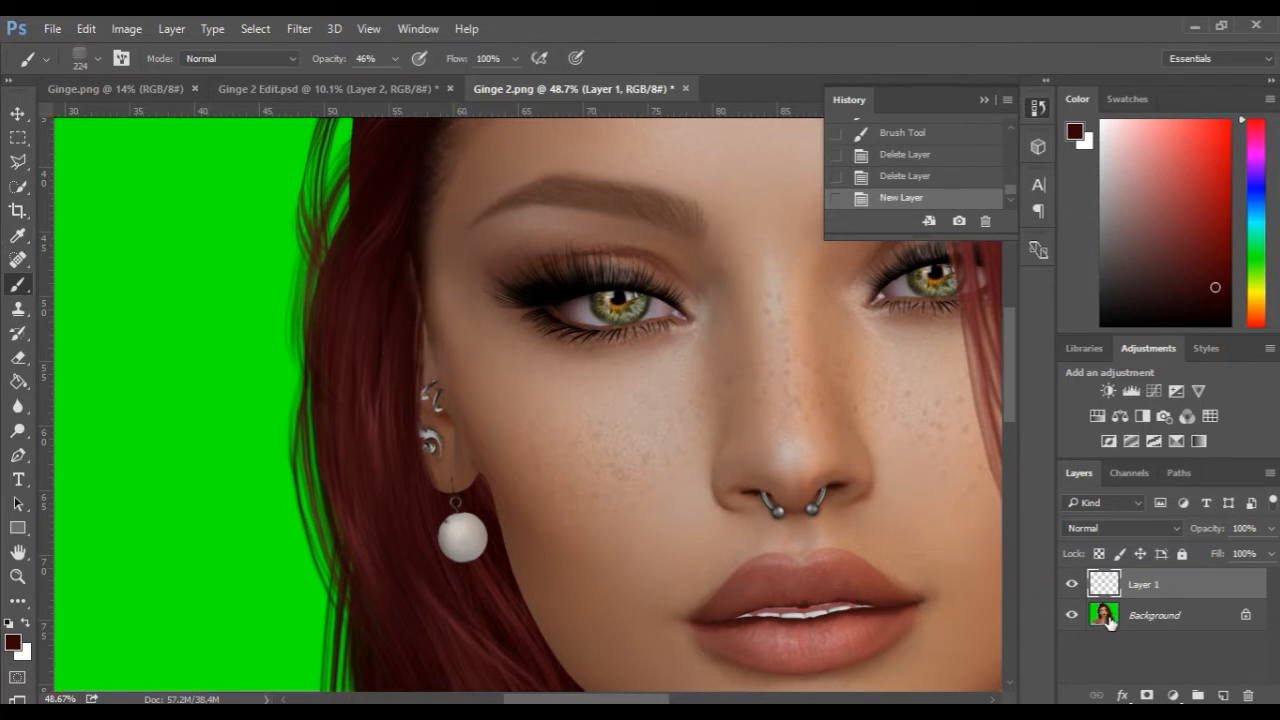
{"action": "right_click", "coordinate": [431, 306], "text": "alt"}
{"action": "left_click_drag", "start_coordinate": [404, 305], "coordinate": [398, 306]}
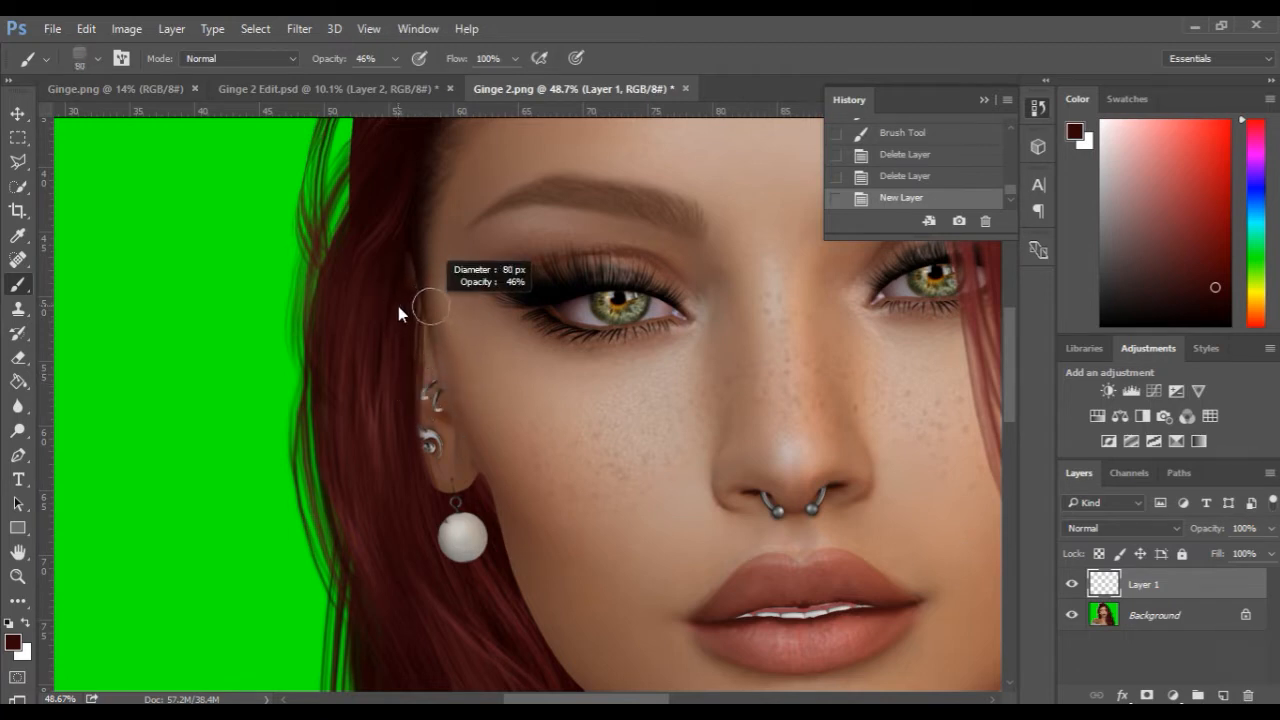
{"action": "left_click", "coordinate": [364, 329], "text": "alt"}
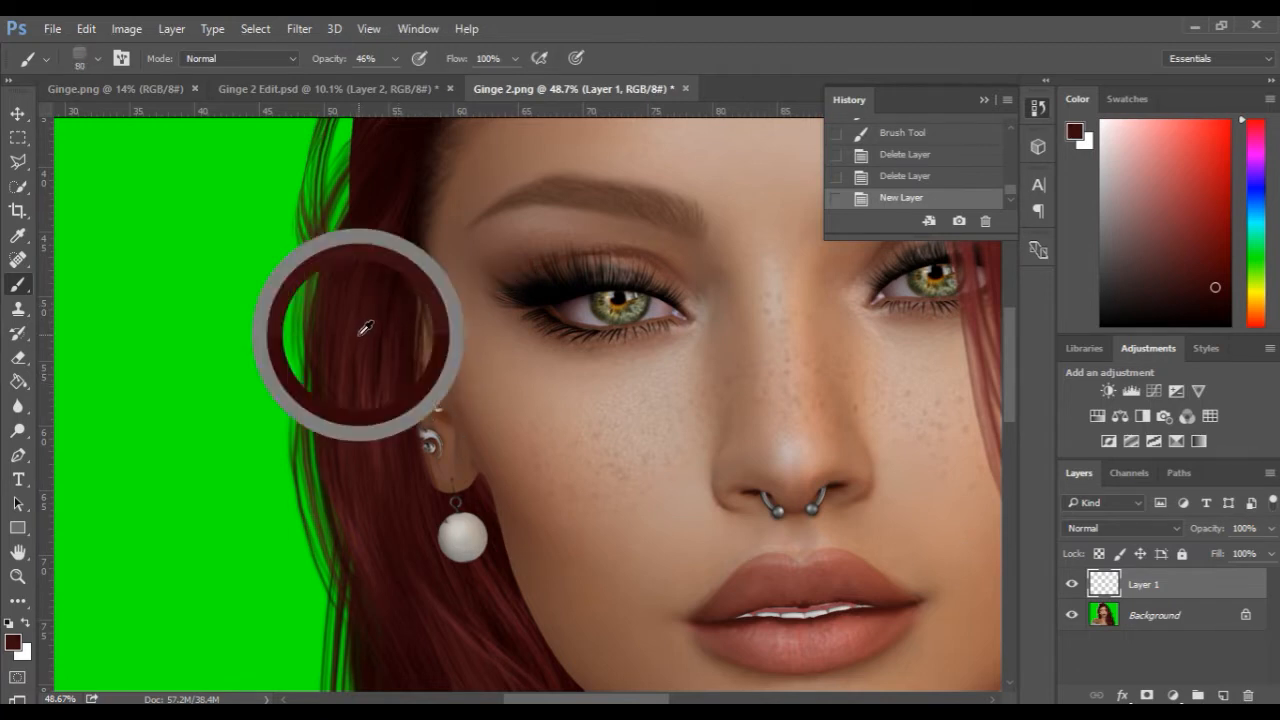
{"action": "left_click_drag", "start_coordinate": [417, 283], "coordinate": [475, 466]}
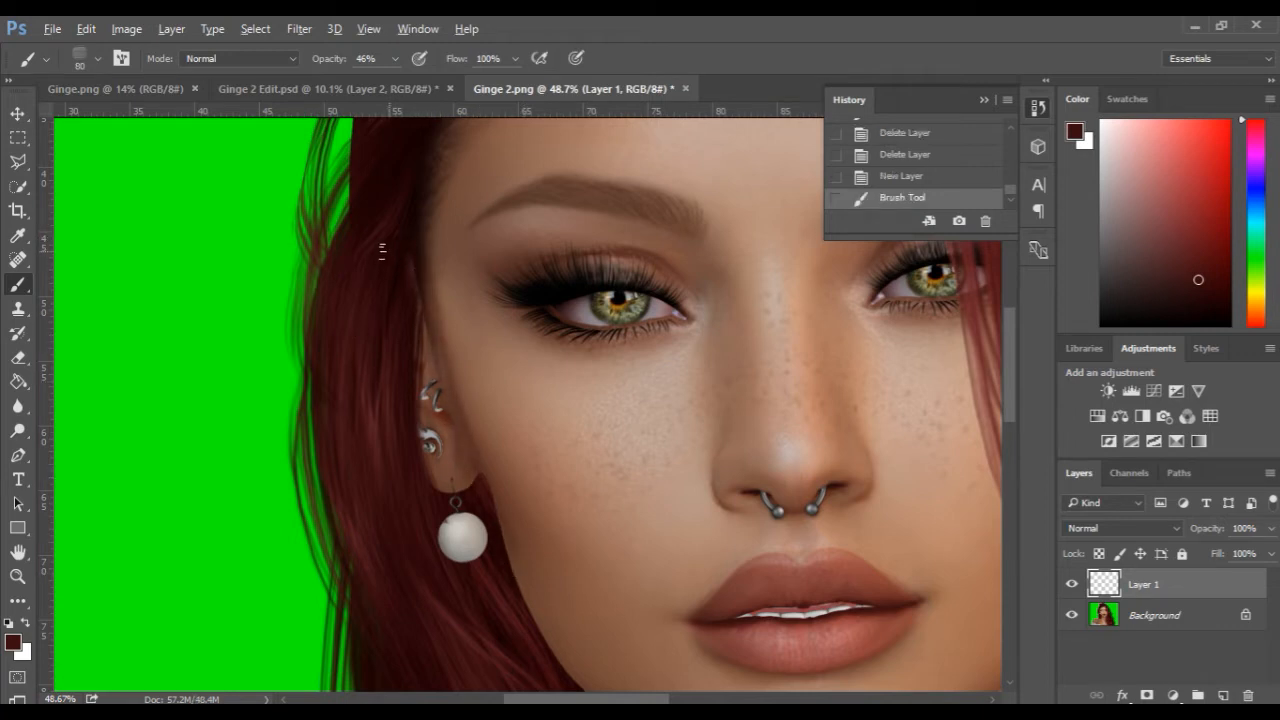
Step: Paint more strands from the temple past the ear to the jaw with a 43 px hair brush, resampling the hair's reds
{"action": "left_click", "coordinate": [376, 274], "text": "alt"}
{"action": "mouse_move", "coordinate": [380, 277]}
{"action": "left_mouse_down"}
{"action": "mouse_move", "coordinate": [394, 268]}
{"action": "mouse_move", "coordinate": [445, 358]}
{"action": "mouse_move", "coordinate": [470, 478]}
{"action": "left_mouse_up"}
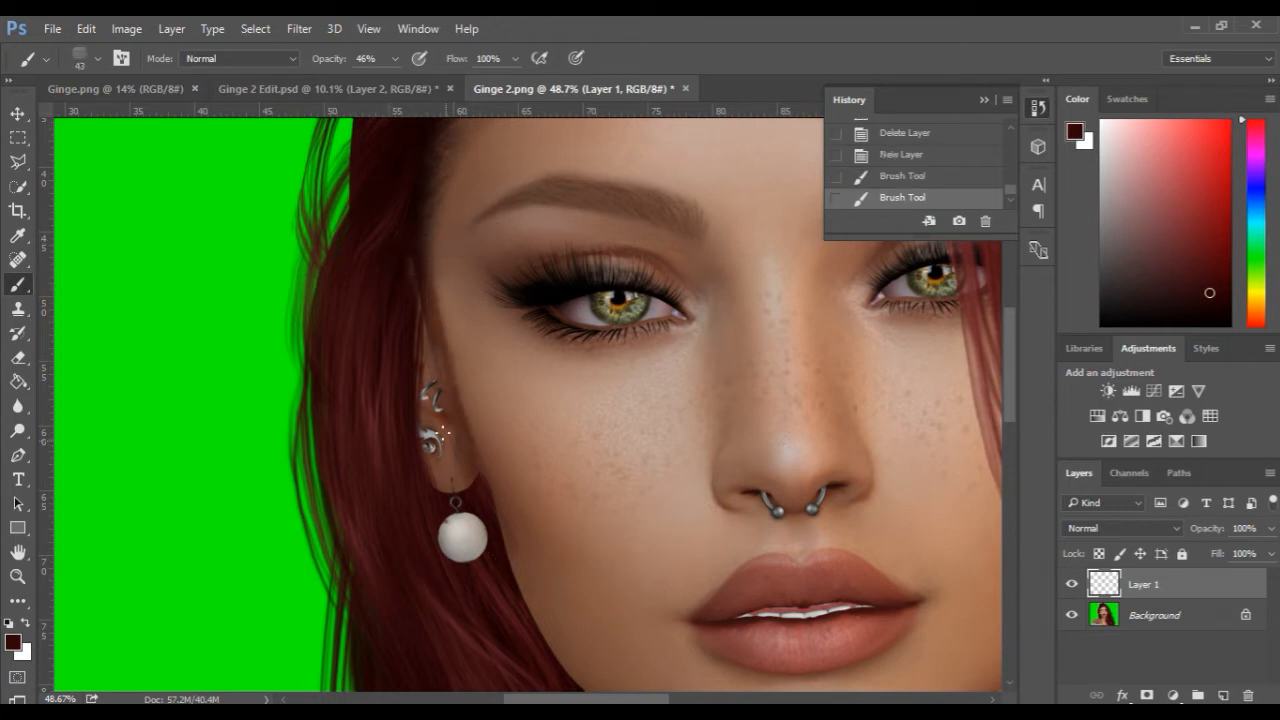
{"action": "left_click_drag", "start_coordinate": [446, 413], "coordinate": [456, 450]}
{"action": "left_click_drag", "start_coordinate": [432, 342], "coordinate": [530, 600]}
{"action": "left_click_drag", "start_coordinate": [408, 240], "coordinate": [518, 540]}
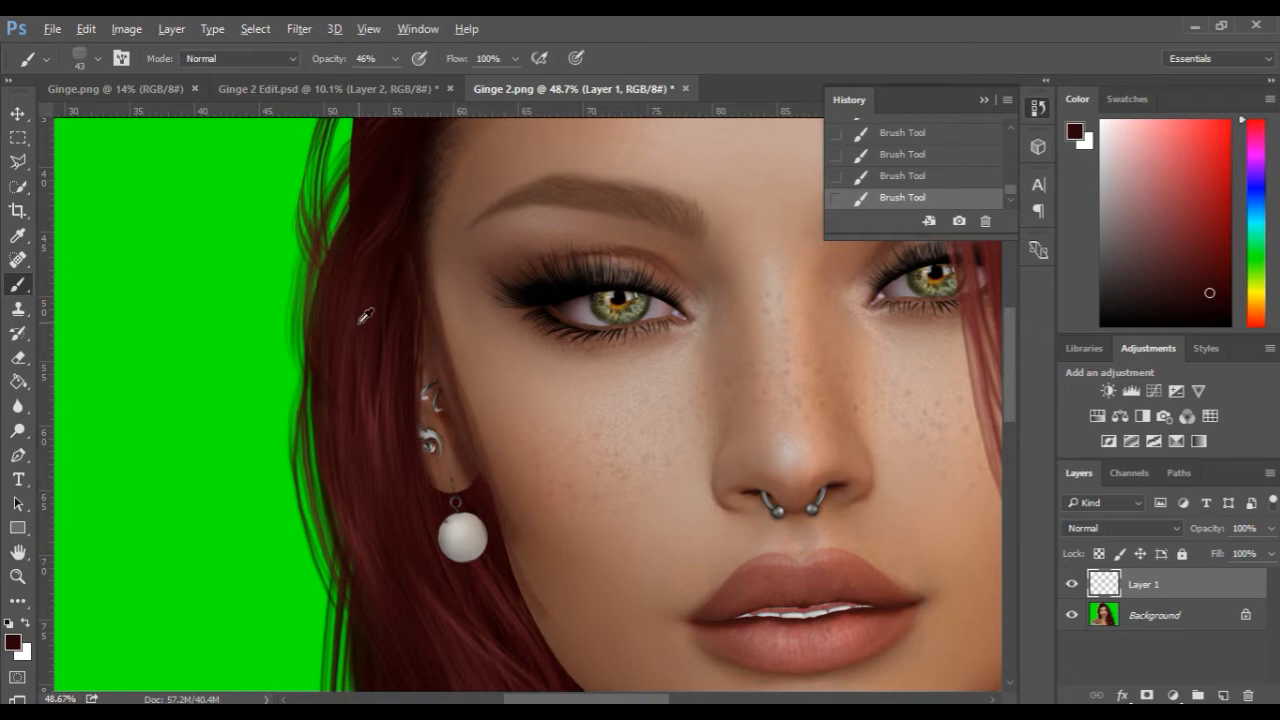
{"action": "left_click", "coordinate": [387, 221], "text": "alt"}
{"action": "left_click_drag", "start_coordinate": [415, 231], "coordinate": [519, 542]}
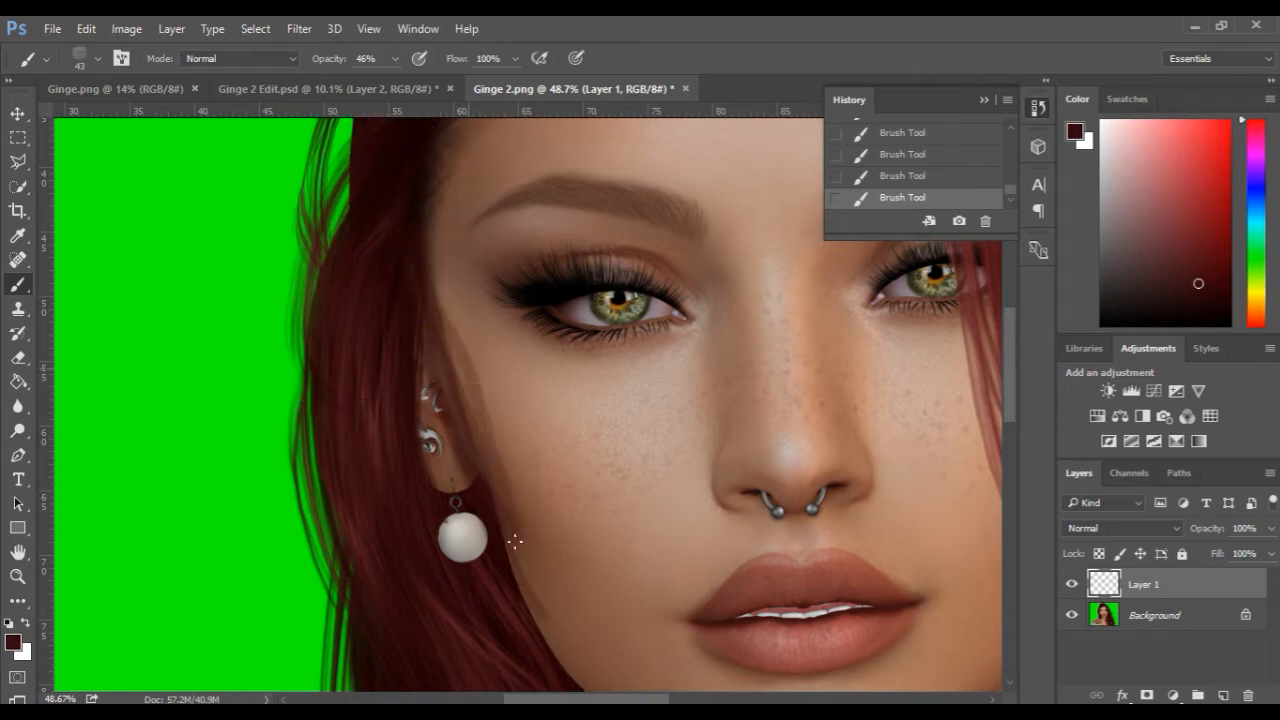
{"action": "left_click", "coordinate": [381, 379], "text": "alt"}
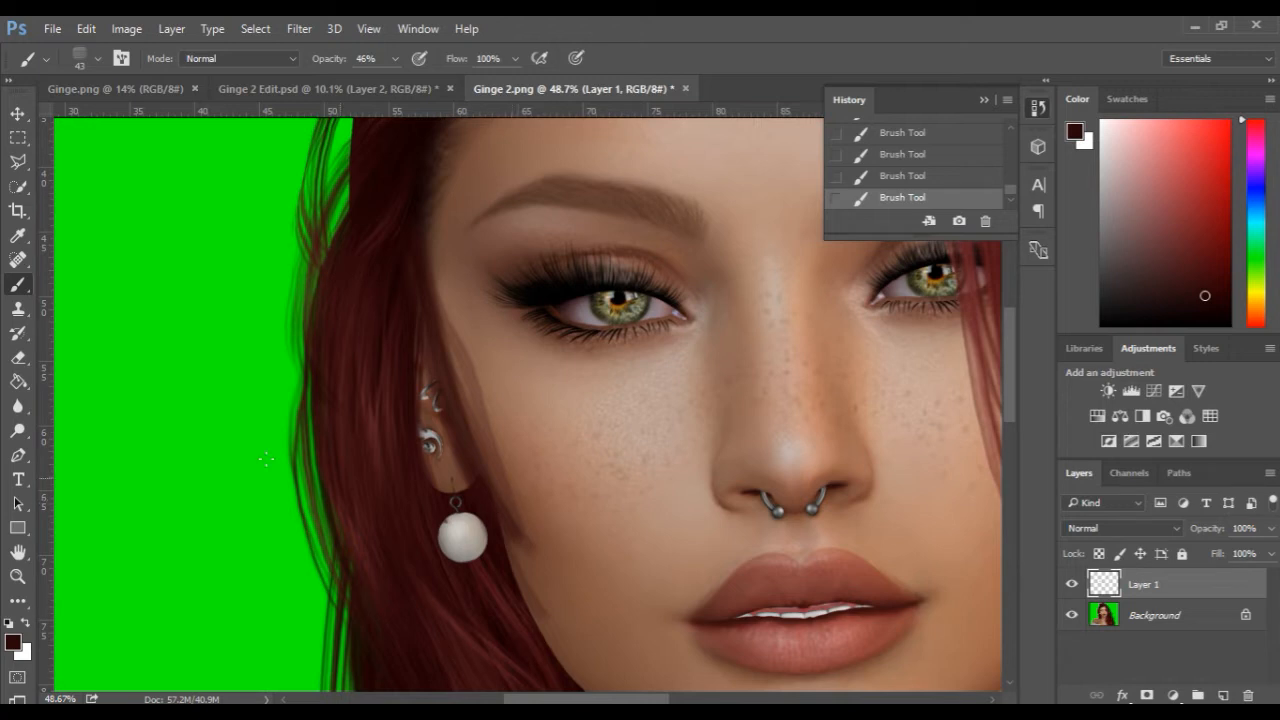
Step: Trim the painted strands along the temple, cheek and jaw with a 78 px soft Eraser at 100% opacity
{"action": "left_click", "coordinate": [18, 357]}
{"action": "mouse_move", "coordinate": [493, 320]}
{"action": "left_mouse_down"}
{"action": "mouse_move", "coordinate": [454, 283]}
{"action": "mouse_move", "coordinate": [503, 417]}
{"action": "mouse_move", "coordinate": [450, 272]}
{"action": "left_mouse_up"}
{"action": "left_click_drag", "start_coordinate": [261, 60], "coordinate": [345, 60]}
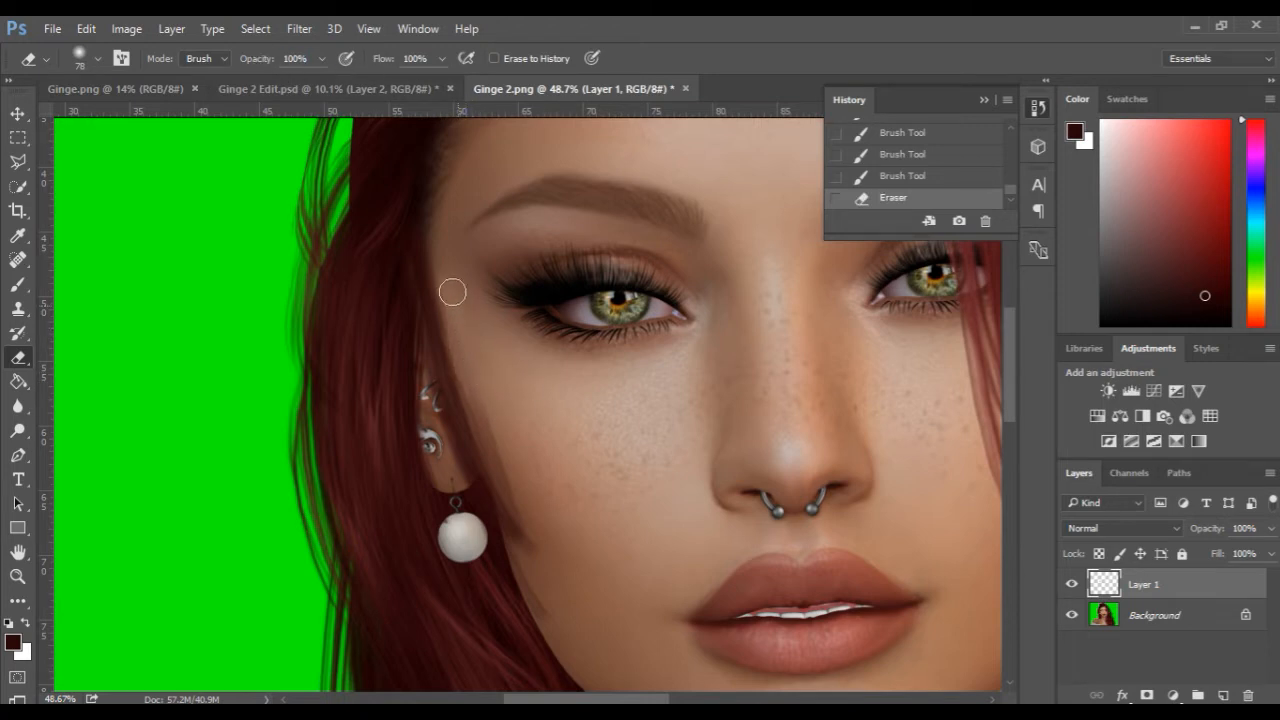
{"action": "mouse_move", "coordinate": [557, 586]}
{"action": "left_mouse_down"}
{"action": "mouse_move", "coordinate": [474, 437]}
{"action": "mouse_move", "coordinate": [451, 334]}
{"action": "mouse_move", "coordinate": [411, 248]}
{"action": "left_mouse_up"}
{"action": "mouse_move", "coordinate": [526, 614]}
{"action": "left_mouse_down"}
{"action": "mouse_move", "coordinate": [531, 580]}
{"action": "mouse_move", "coordinate": [548, 579]}
{"action": "left_mouse_up"}
{"action": "left_click_drag", "start_coordinate": [509, 435], "coordinate": [439, 230]}
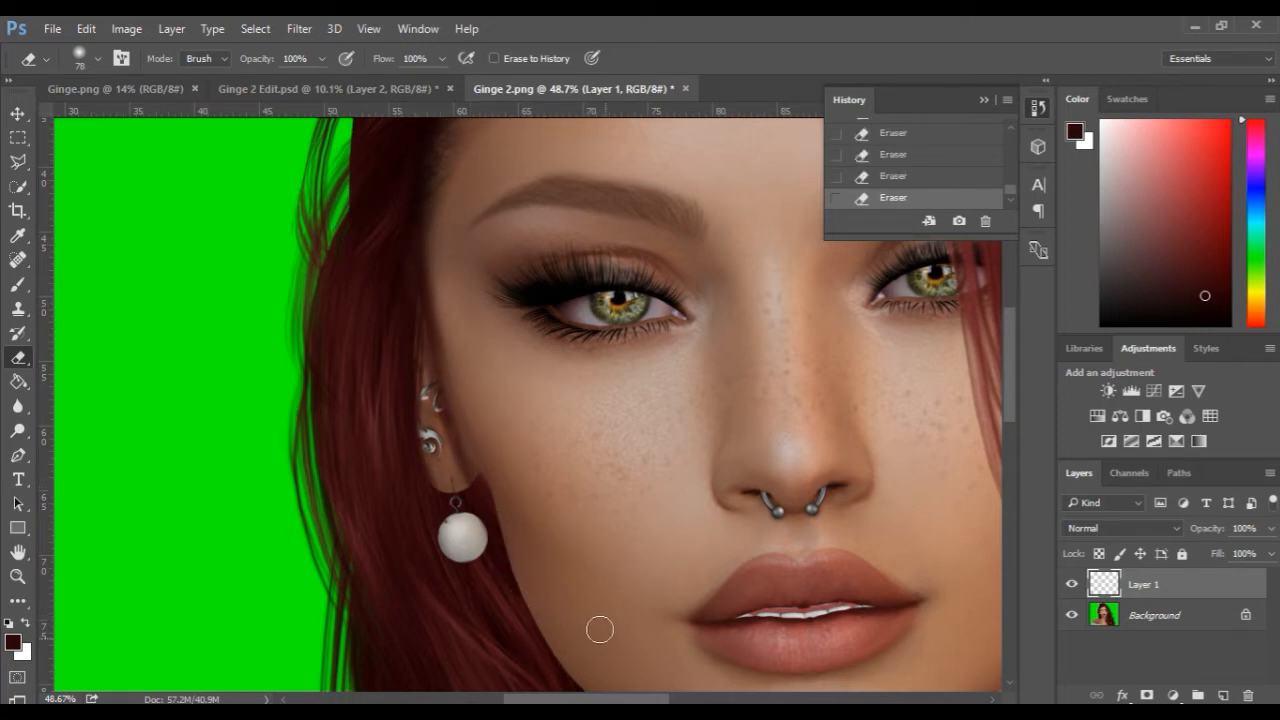
Step: Repaint strands from the temple down to the jaw with the hair brush at 60 px, and sample a lighter hair red
{"action": "left_click", "coordinate": [20, 289]}
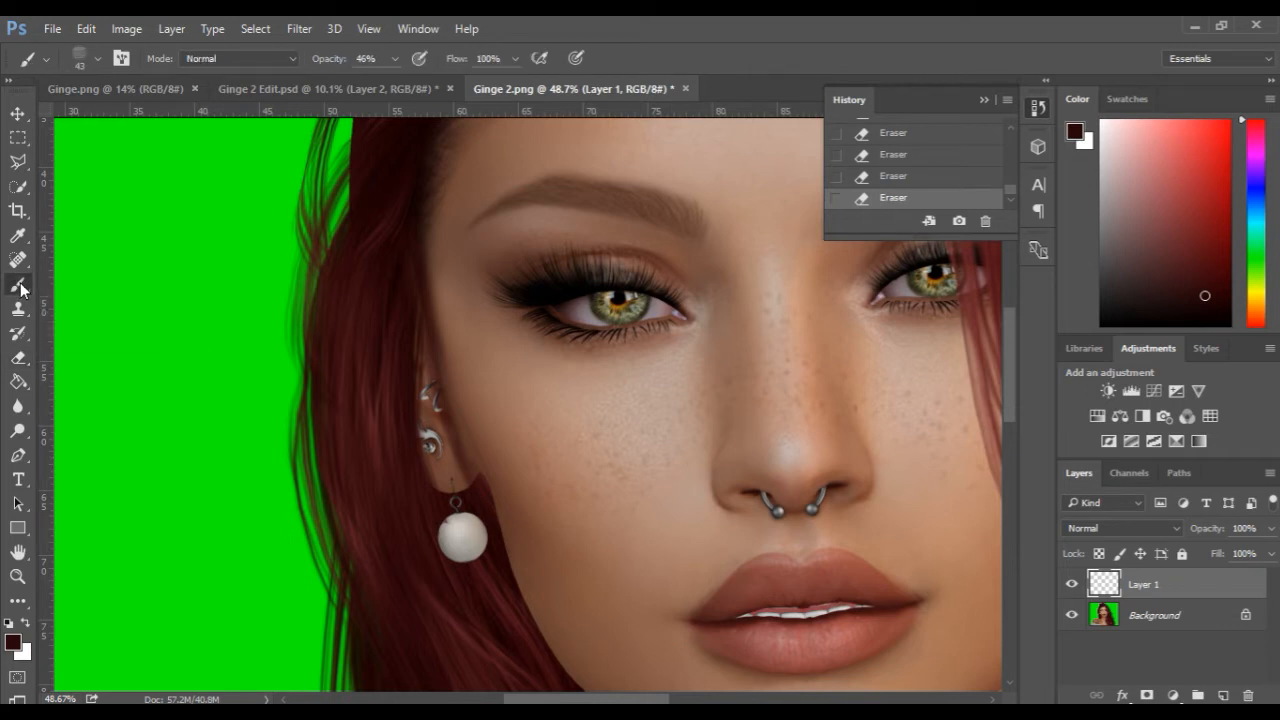
{"action": "right_click", "coordinate": [426, 287], "text": "alt"}
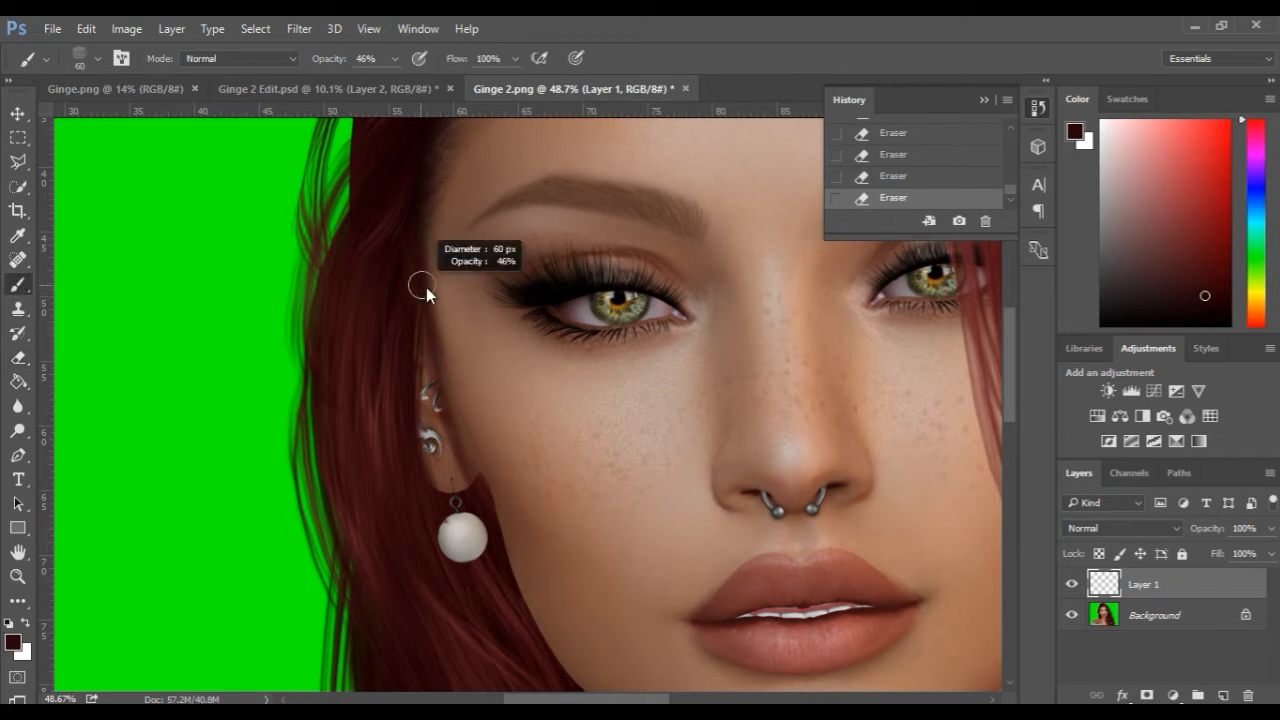
{"action": "left_click_drag", "start_coordinate": [417, 260], "coordinate": [554, 652]}
{"action": "left_click_drag", "start_coordinate": [468, 424], "coordinate": [542, 596]}
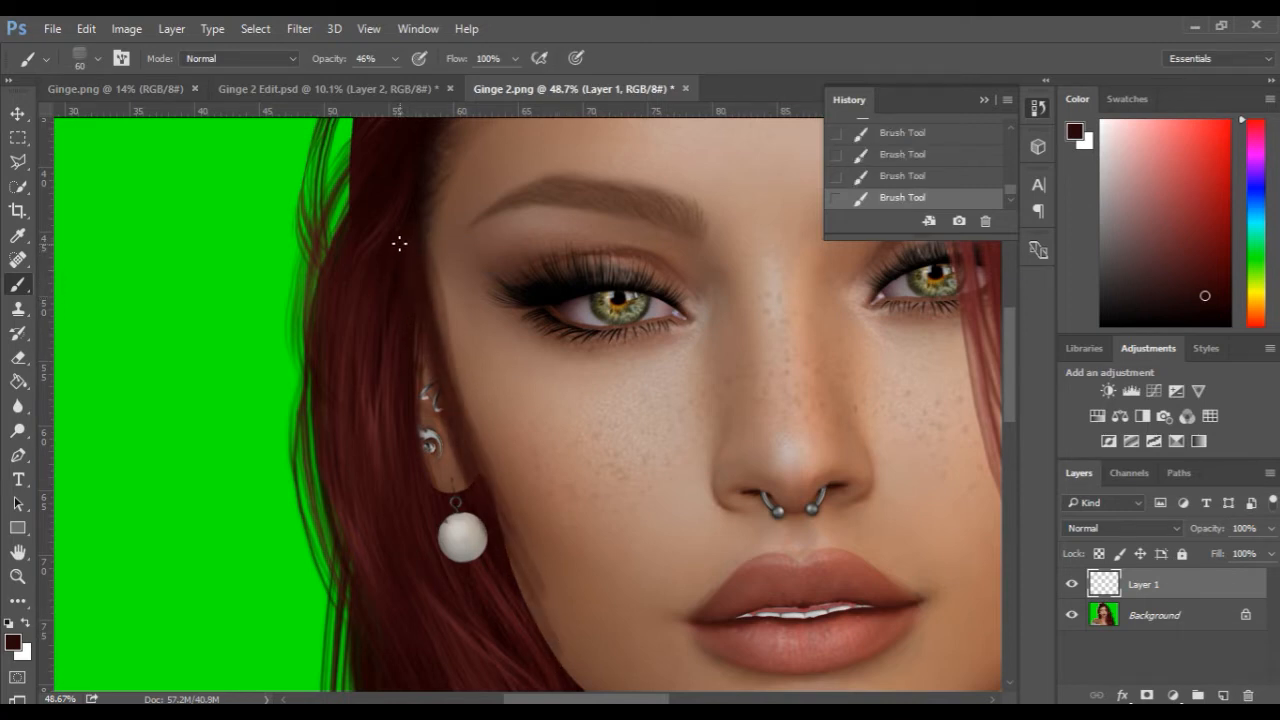
{"action": "left_click", "coordinate": [349, 361], "text": "alt"}
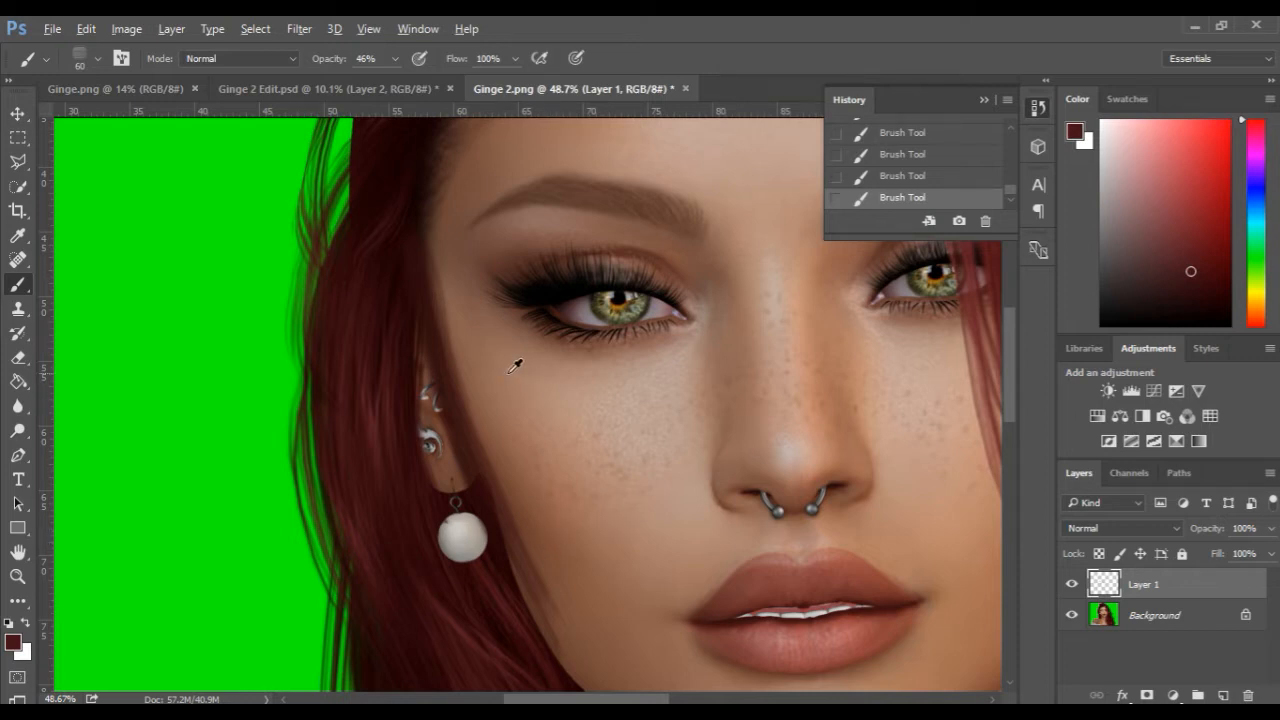
Step: Examine the painted strands beside the ear and compare them with the same area in Ginge 2 Edit.psd
{"action": "scroll", "coordinate": [515, 366], "scroll_direction": "down", "scroll_amount": 5}
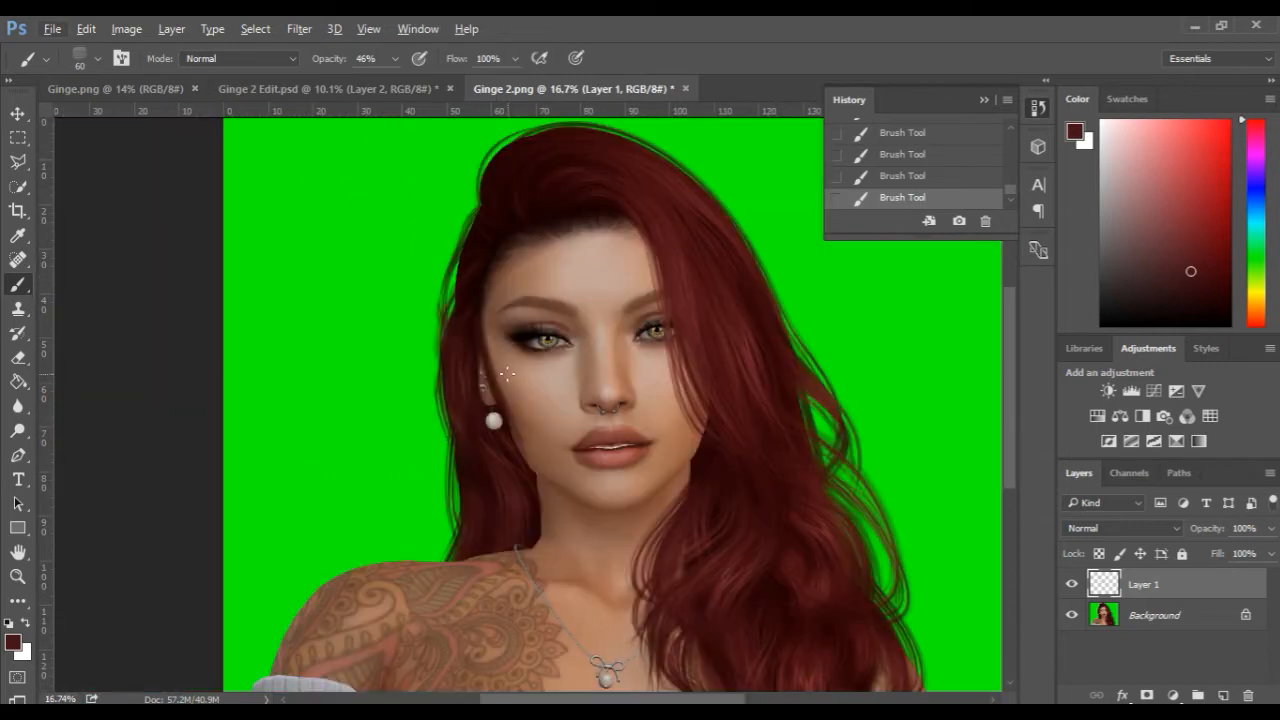
{"action": "scroll", "coordinate": [507, 373], "scroll_direction": "up", "scroll_amount": 5}
{"action": "key", "text": "space"}
{"action": "left_click_drag", "start_coordinate": [497, 370], "coordinate": [471, 468]}
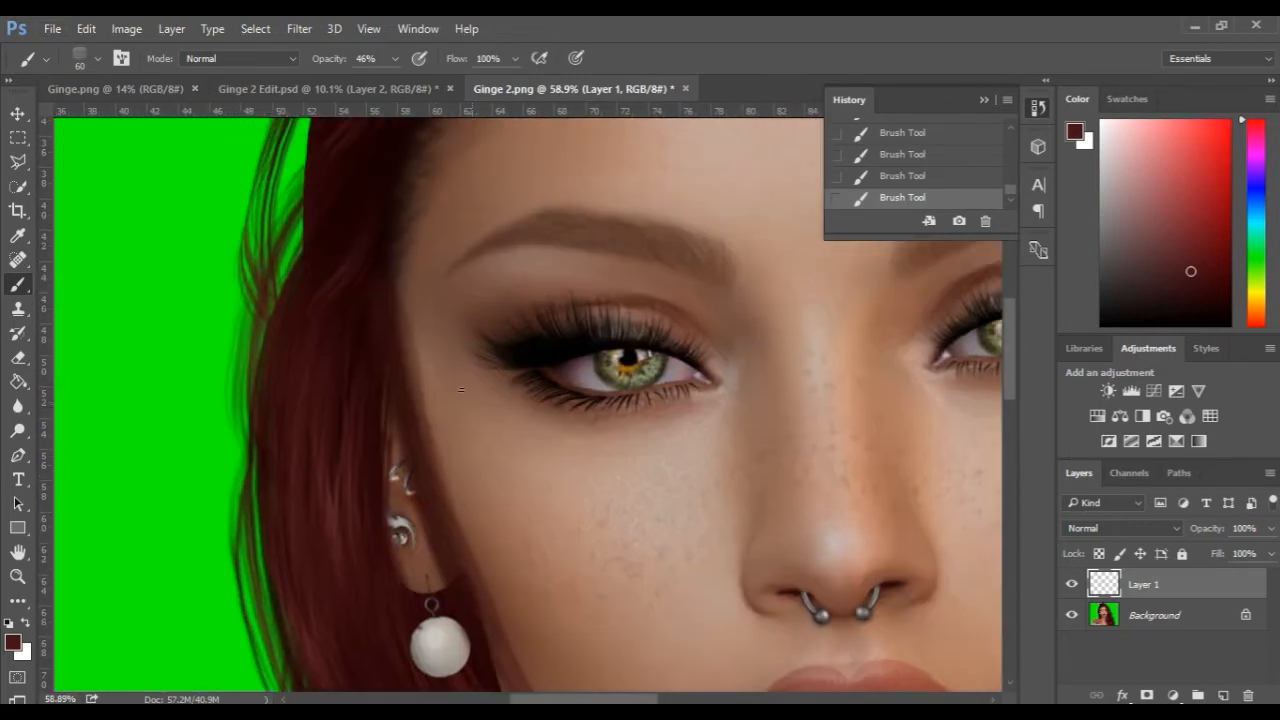
{"action": "scroll", "coordinate": [461, 390], "scroll_direction": "down", "scroll_amount": 3}
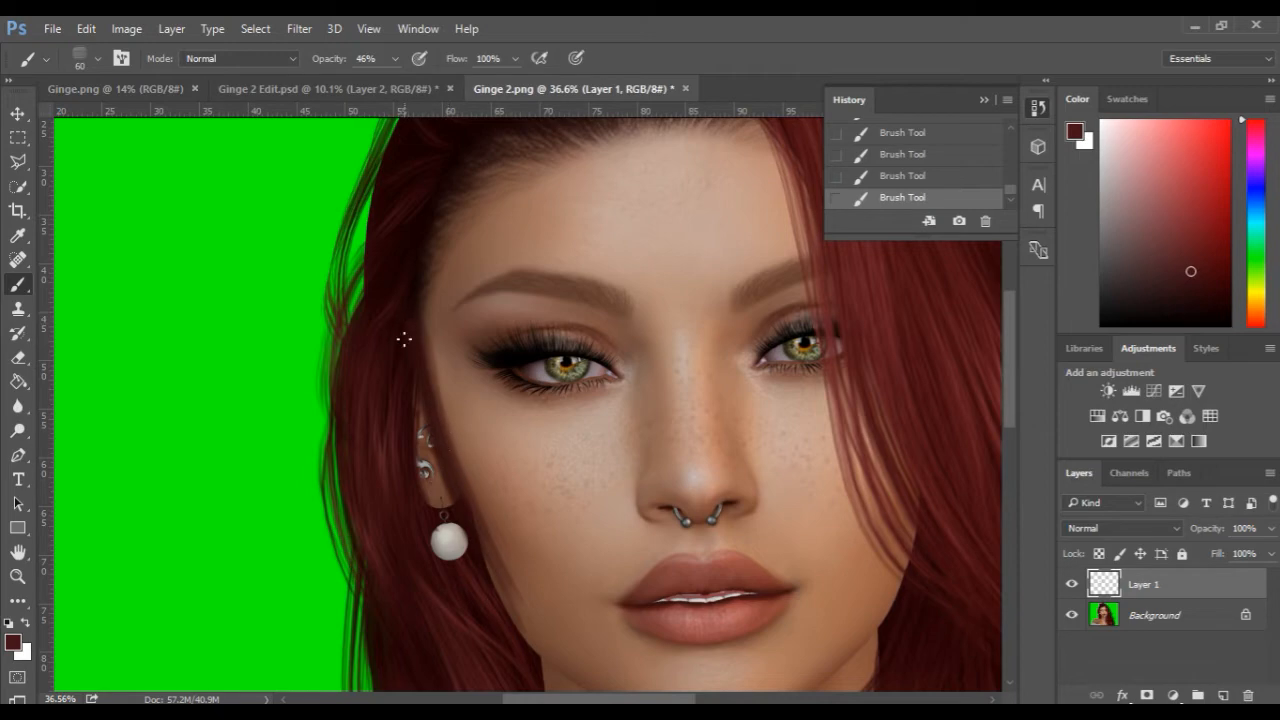
{"action": "left_click", "coordinate": [250, 88]}
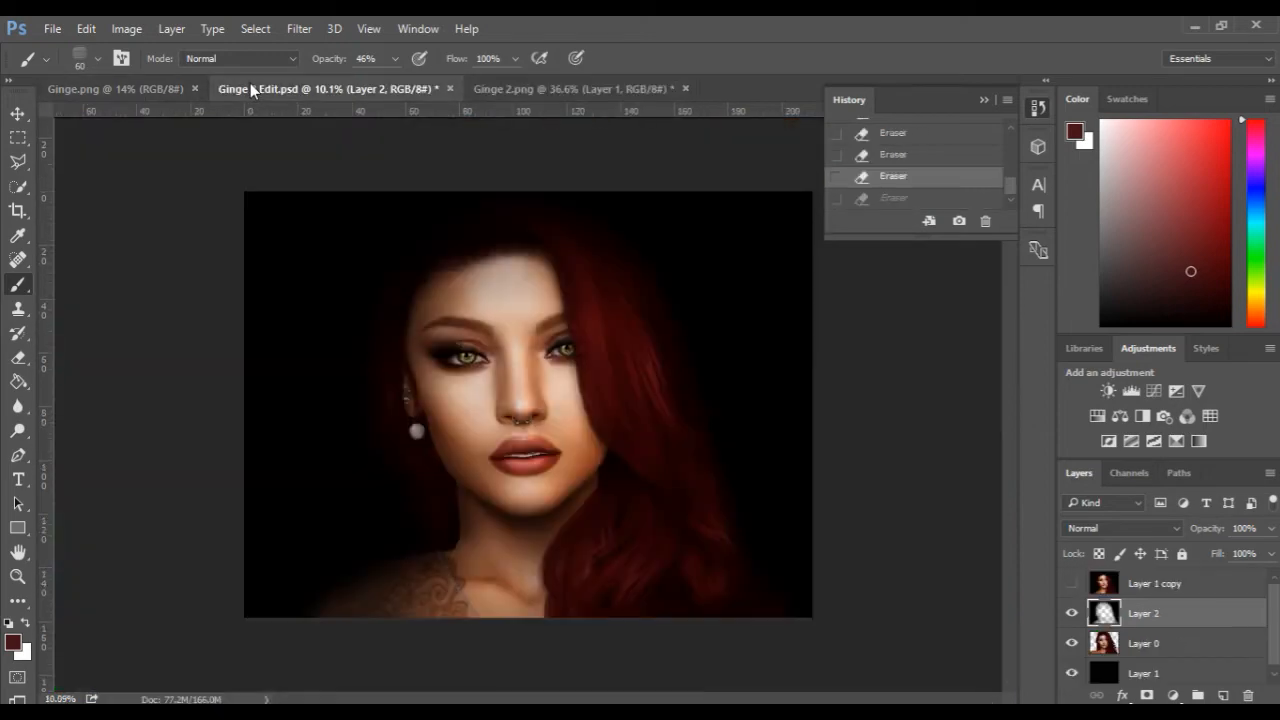
{"action": "scroll", "coordinate": [416, 400], "scroll_direction": "up", "scroll_amount": 2}
{"action": "scroll", "coordinate": [416, 401], "scroll_direction": "up", "scroll_amount": 2}
{"action": "left_click_drag", "start_coordinate": [360, 326], "coordinate": [503, 368]}
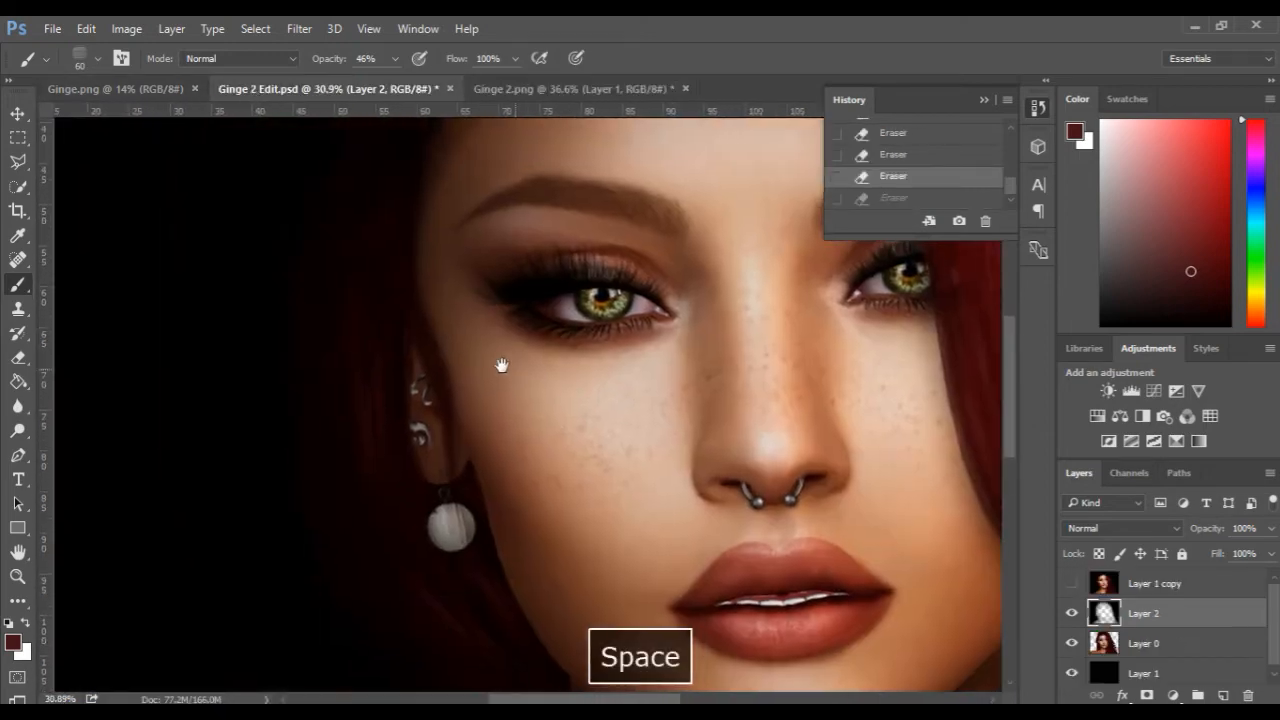
{"action": "scroll", "coordinate": [474, 381], "scroll_direction": "up", "scroll_amount": 2}
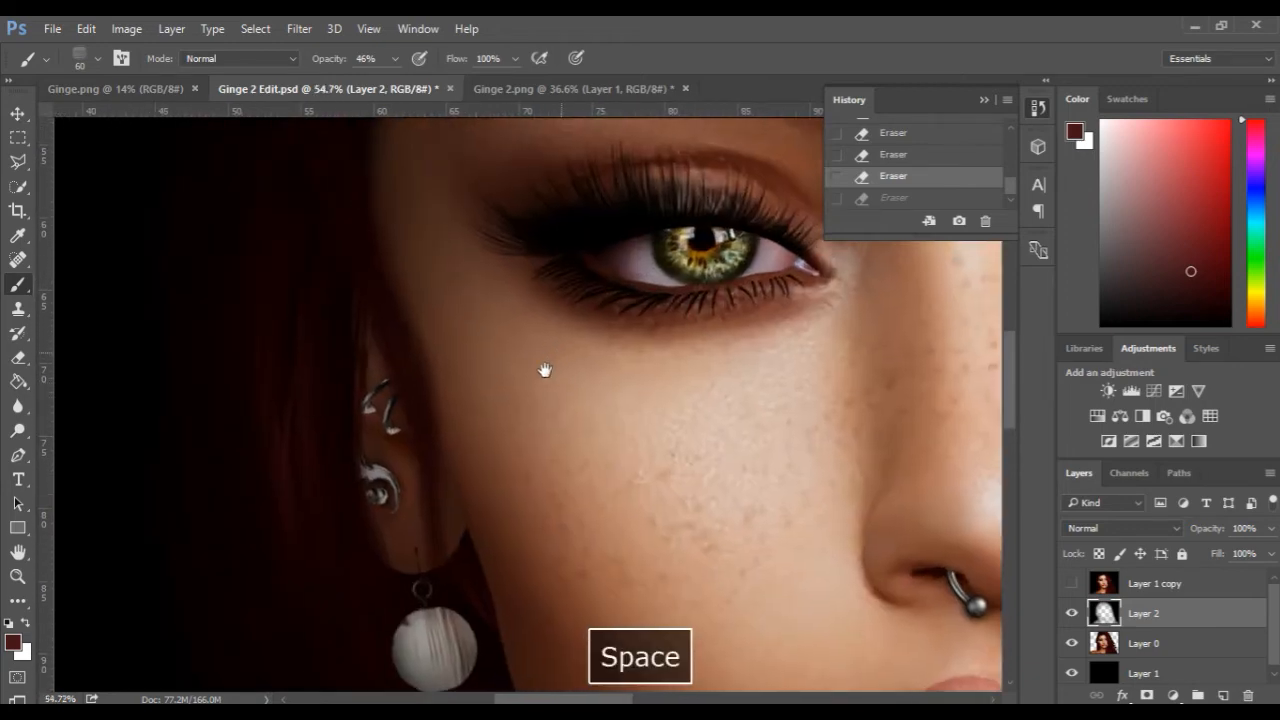
{"action": "scroll", "coordinate": [480, 420], "scroll_direction": "down", "scroll_amount": 3}
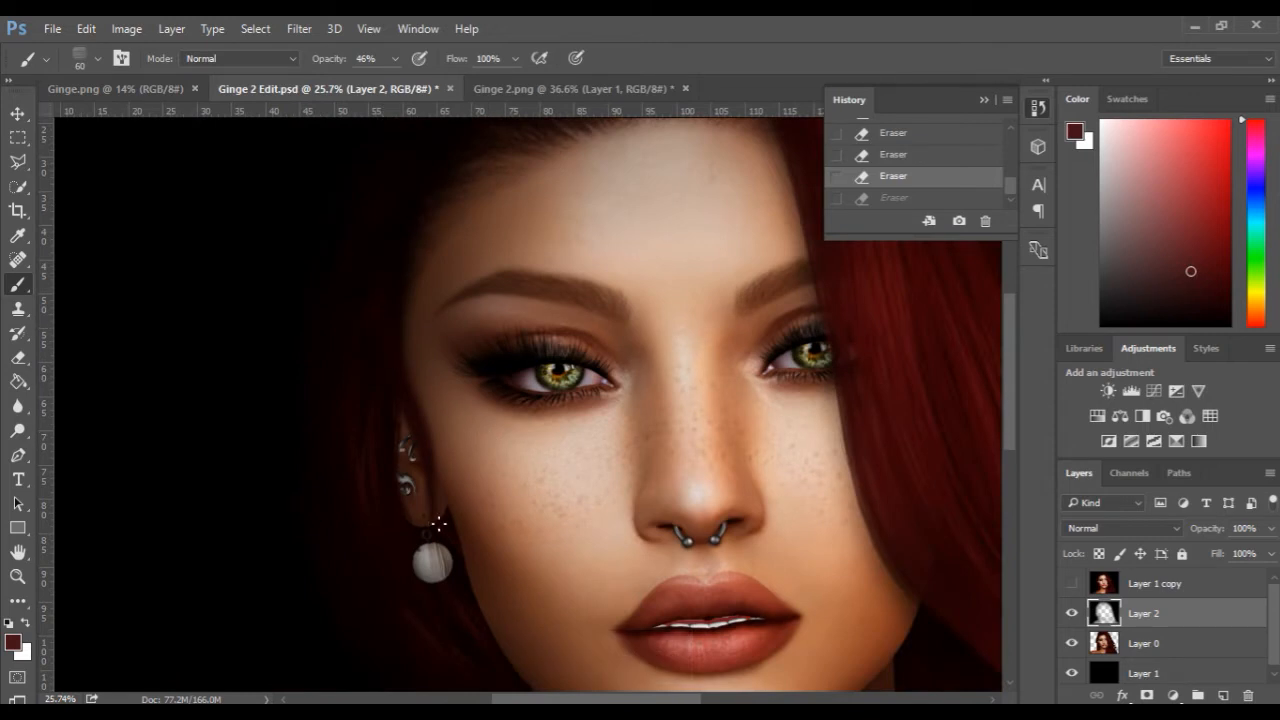
Step: Return to Ginge 2.png, reset the foreground colour to black, and set the brush to 24% opacity and 229 px
{"action": "left_click", "coordinate": [494, 90]}
{"action": "left_click_drag", "start_coordinate": [637, 320], "coordinate": [362, 296]}
{"action": "scroll", "coordinate": [478, 342], "scroll_direction": "down", "scroll_amount": 1}
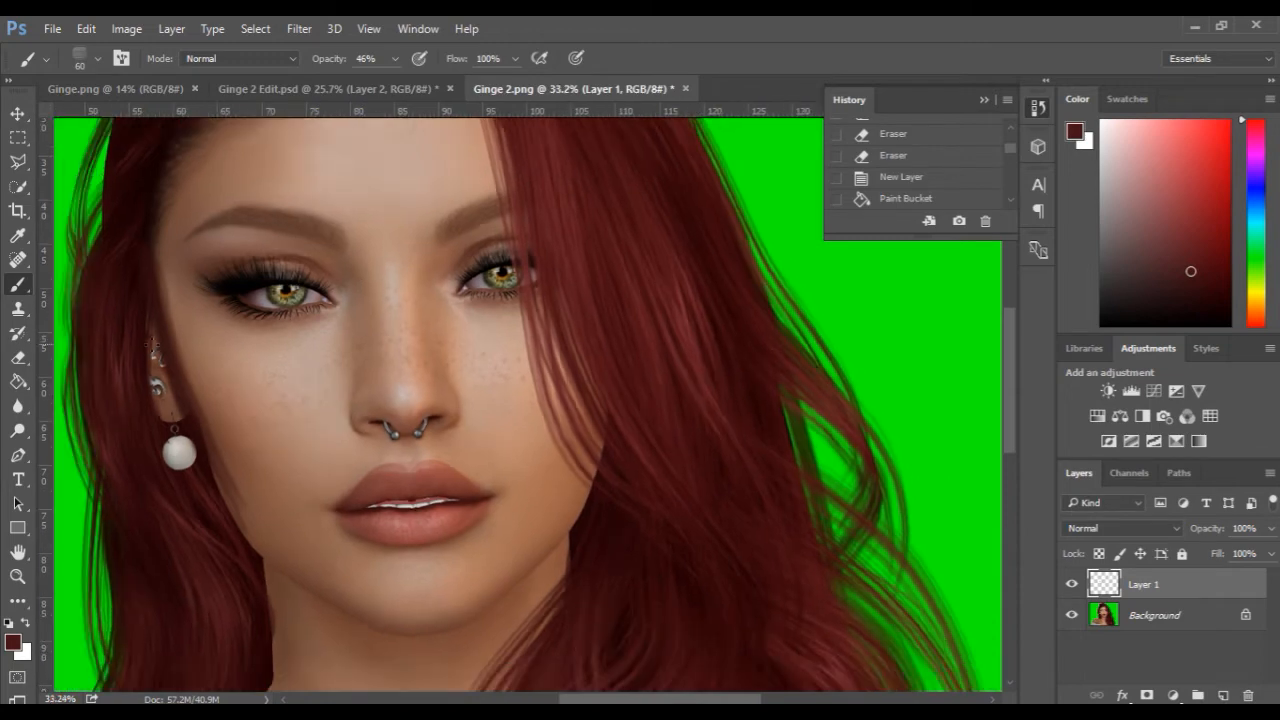
{"action": "scroll", "coordinate": [500, 471], "scroll_direction": "down", "scroll_amount": 1}
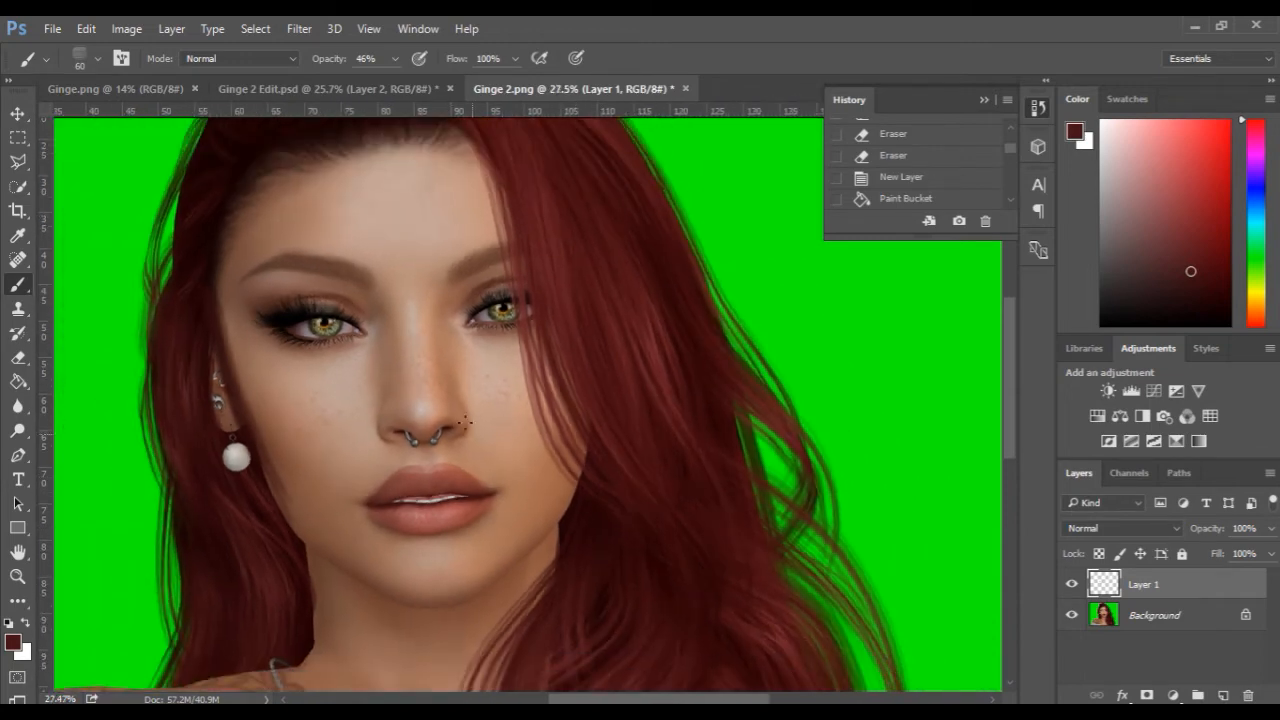
{"action": "scroll", "coordinate": [463, 420], "scroll_direction": "up", "scroll_amount": 2}
{"action": "left_click_drag", "start_coordinate": [457, 294], "coordinate": [263, 387]}
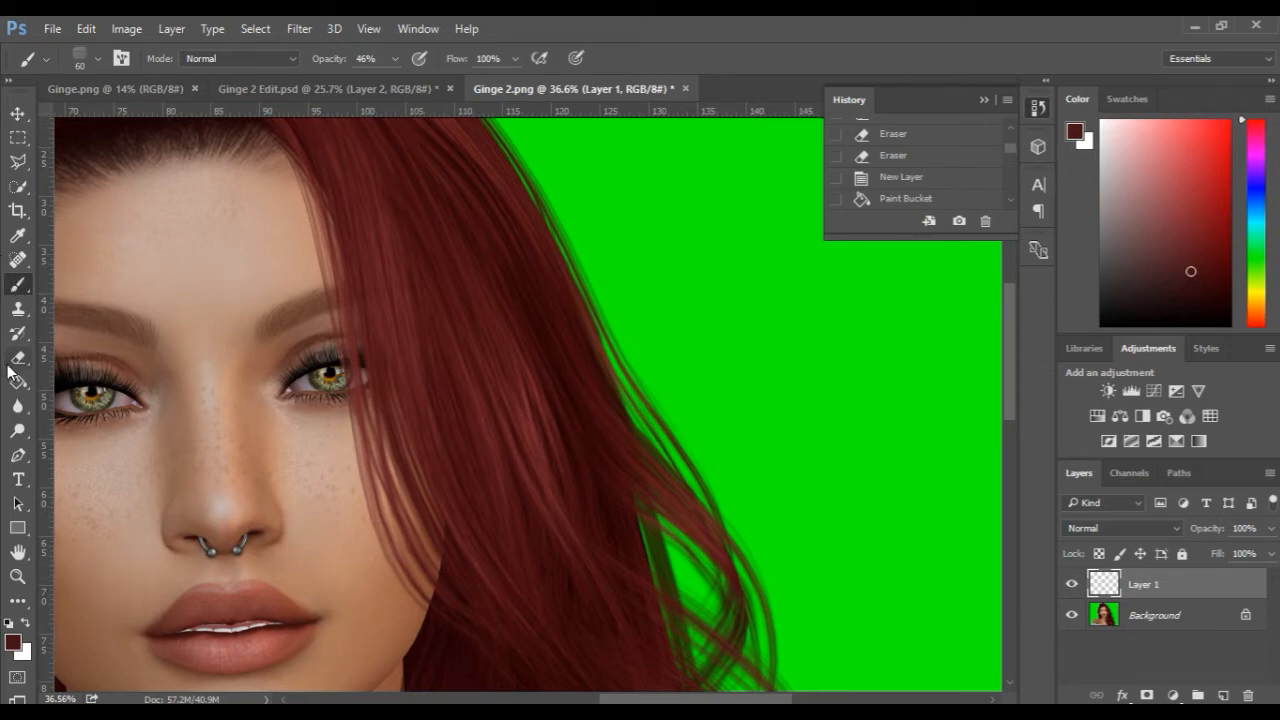
{"action": "left_click", "coordinate": [9, 623]}
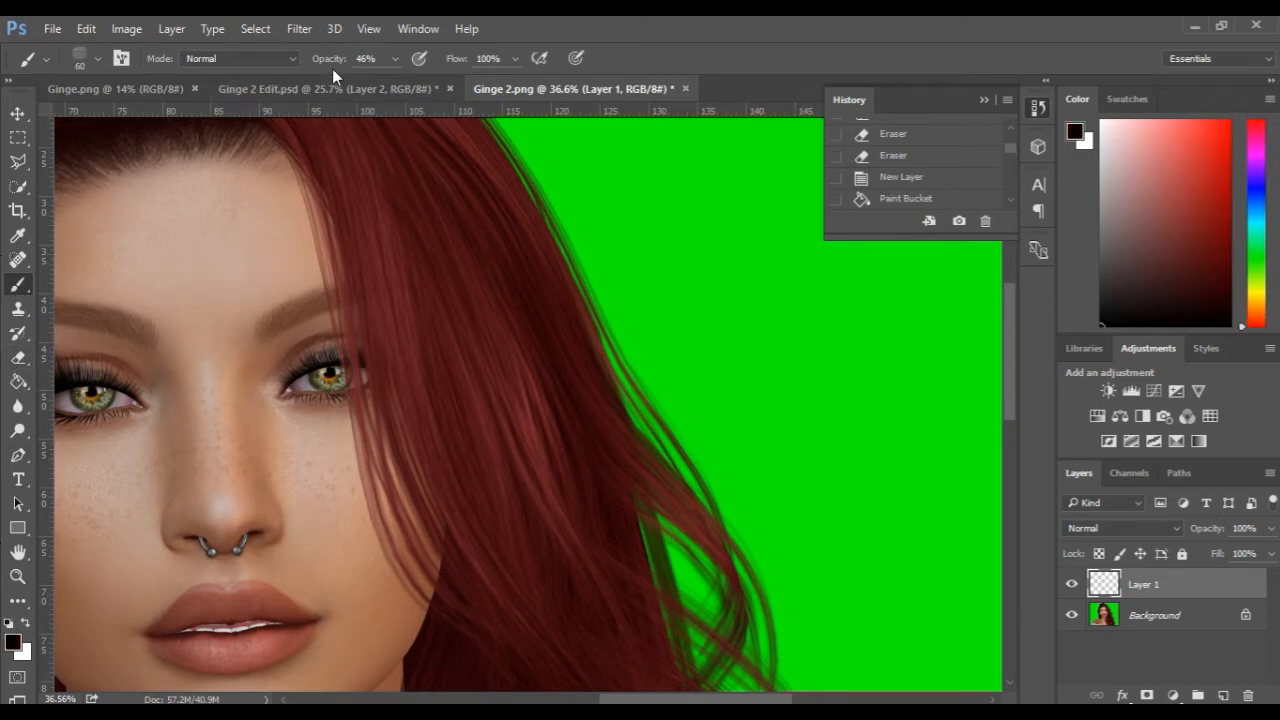
{"action": "left_click_drag", "start_coordinate": [337, 58], "coordinate": [310, 60]}
{"action": "left_click_drag", "start_coordinate": [259, 231], "coordinate": [298, 238]}
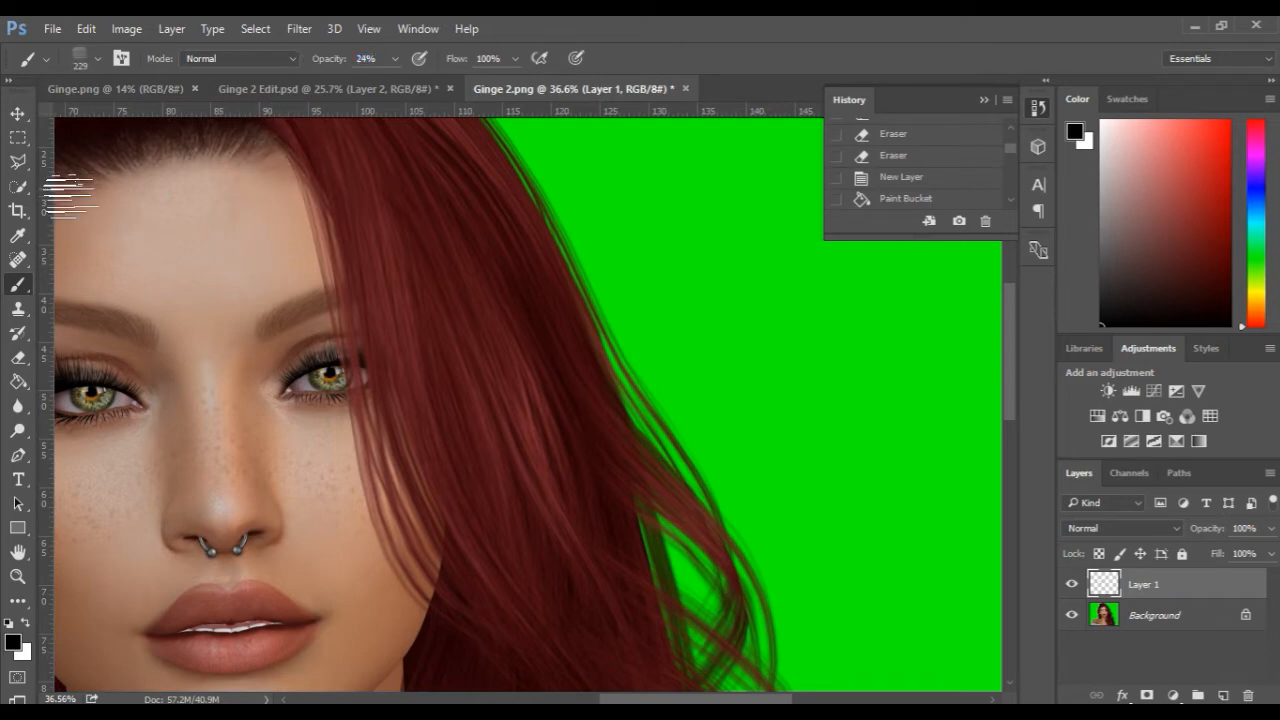
Step: Switch to a soft round brush, undo a trial dab on the forehead, and paint a 237 px shadow down the face beside the long hair
{"action": "right_click", "coordinate": [172, 255]}
{"action": "scroll", "coordinate": [272, 283], "scroll_direction": "up", "scroll_amount": 2}
{"action": "scroll", "coordinate": [272, 283], "scroll_direction": "up", "scroll_amount": 1}
{"action": "left_click", "coordinate": [239, 240]}
{"action": "left_click", "coordinate": [116, 280]}
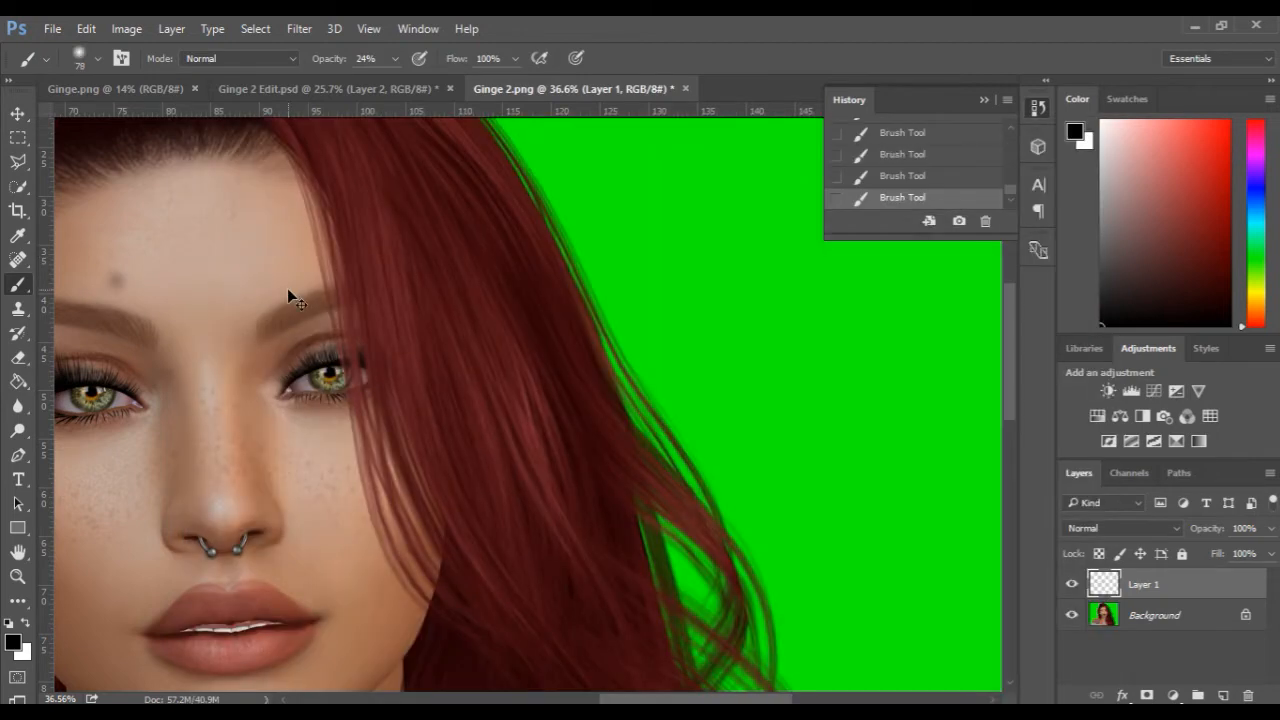
{"action": "key", "text": "ctrl+z"}
{"action": "mouse_move", "coordinate": [243, 214]}
{"action": "left_mouse_down"}
{"action": "mouse_move", "coordinate": [277, 208]}
{"action": "mouse_move", "coordinate": [262, 151]}
{"action": "mouse_move", "coordinate": [335, 482]}
{"action": "mouse_move", "coordinate": [441, 681]}
{"action": "mouse_move", "coordinate": [284, 357]}
{"action": "mouse_move", "coordinate": [261, 171]}
{"action": "mouse_move", "coordinate": [291, 223]}
{"action": "mouse_move", "coordinate": [358, 509]}
{"action": "mouse_move", "coordinate": [437, 654]}
{"action": "left_mouse_up"}
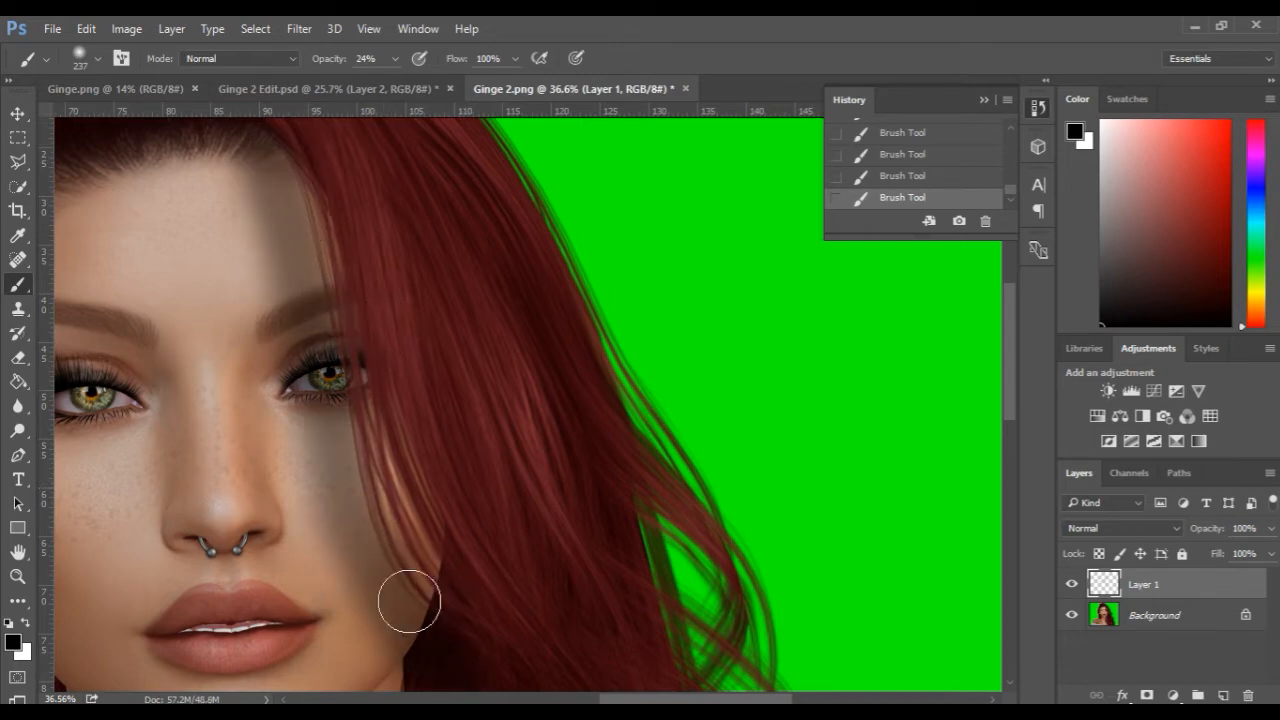
{"action": "scroll", "coordinate": [409, 601], "scroll_direction": "up", "scroll_amount": 2}
{"action": "key", "text": "space"}
{"action": "left_click_drag", "start_coordinate": [394, 534], "coordinate": [380, 457]}
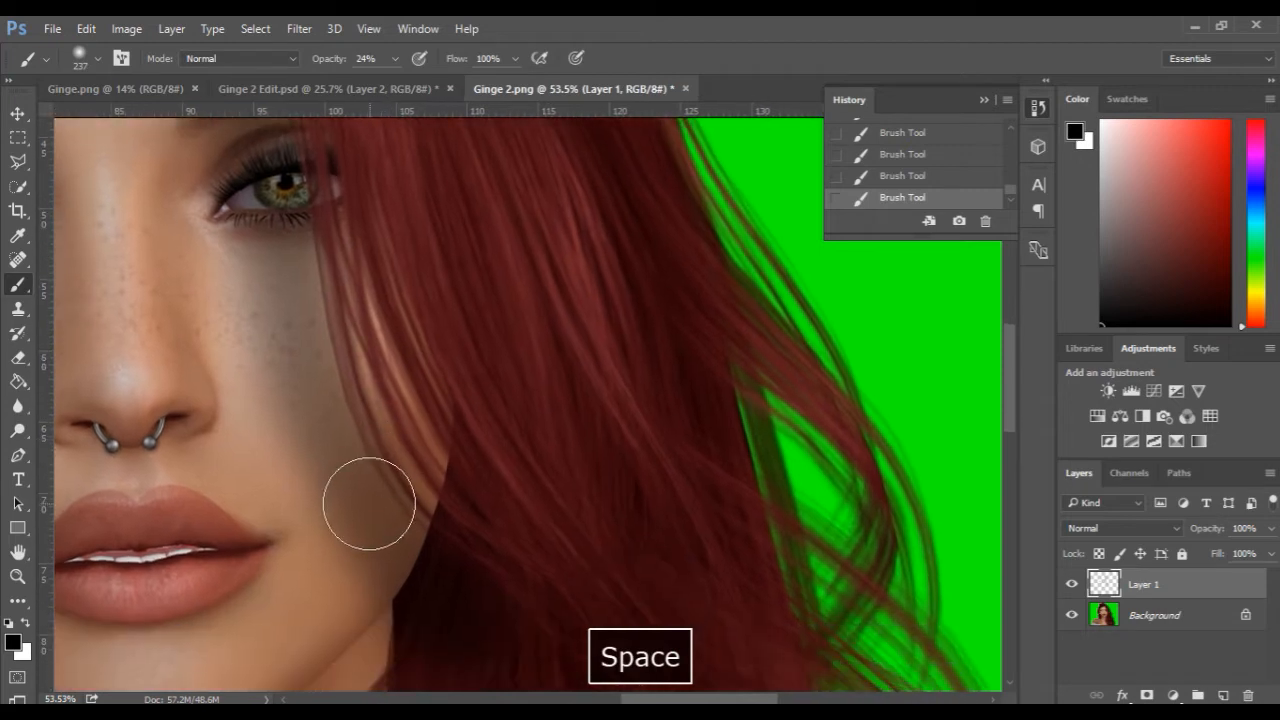
{"action": "scroll", "coordinate": [369, 503], "scroll_direction": "up", "scroll_amount": 2}
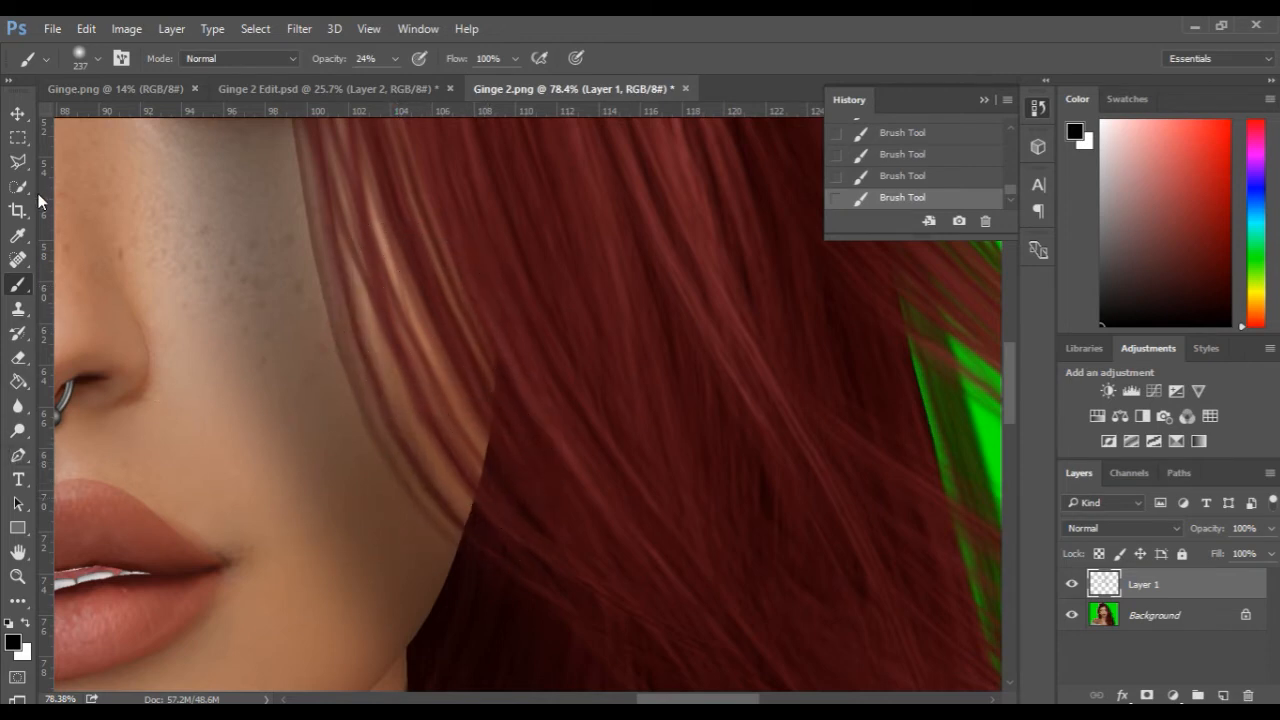
Step: Select the narrow skin gap between the hair strands beside the cheek with the Polygonal Lasso
{"action": "left_click", "coordinate": [18, 162]}
{"action": "left_click", "coordinate": [383, 378]}
{"action": "left_click", "coordinate": [463, 526]}
{"action": "left_click", "coordinate": [469, 494]}
{"action": "left_click", "coordinate": [422, 411]}
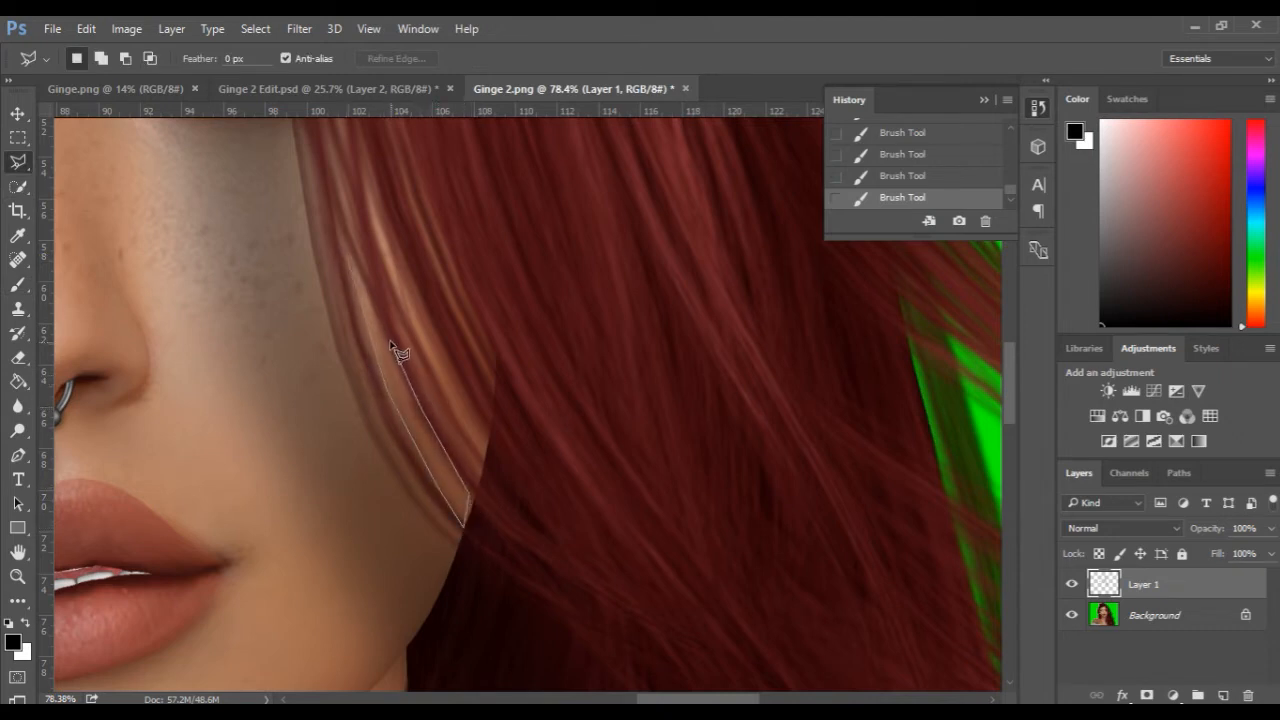
{"action": "double_click", "coordinate": [347, 255]}
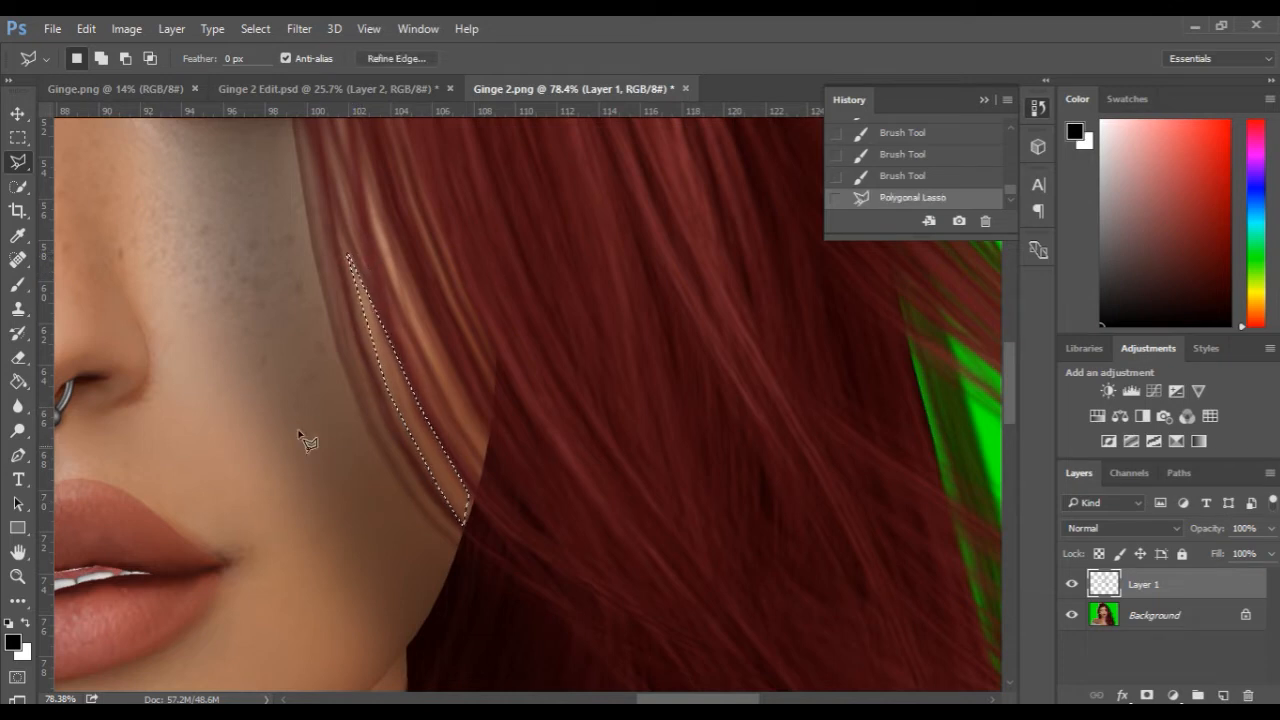
Step: Paint a soft black shadow inside the selected skin gap with the brush at 24% opacity, and deselect
{"action": "key", "text": "b"}
{"action": "left_click_drag", "start_coordinate": [416, 356], "coordinate": [523, 663]}
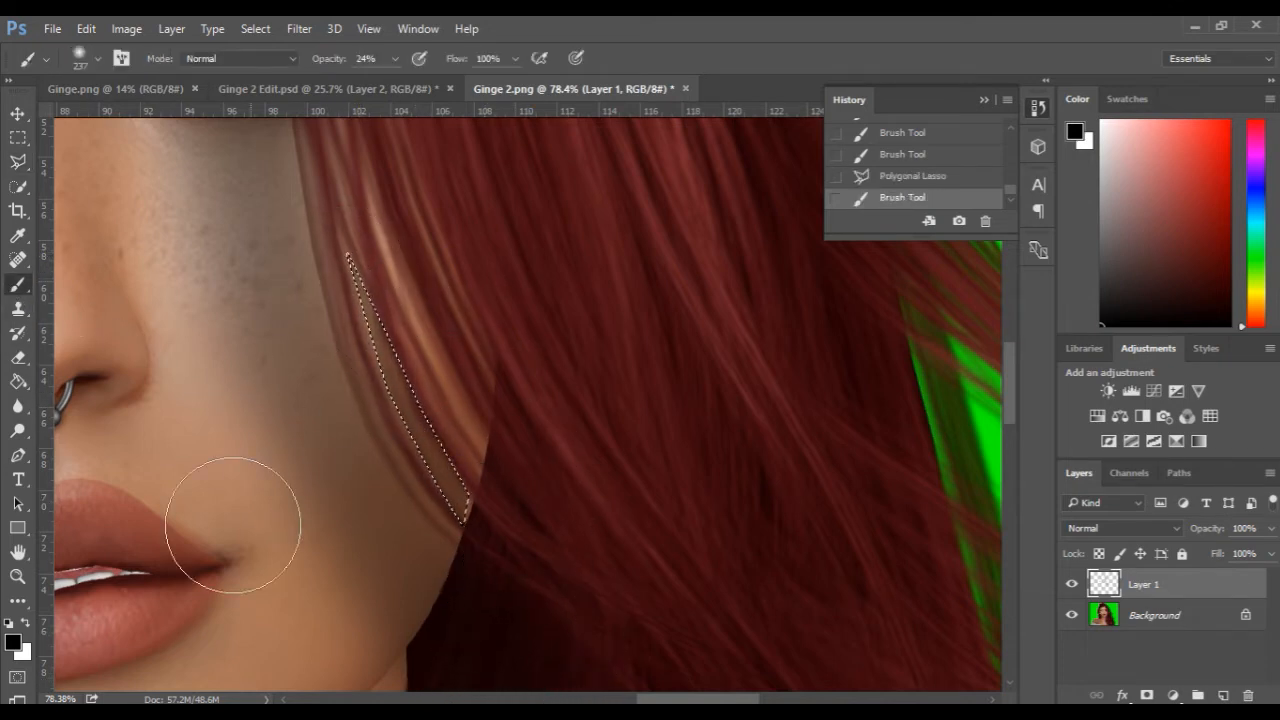
{"action": "key", "text": "ctrl+d"}
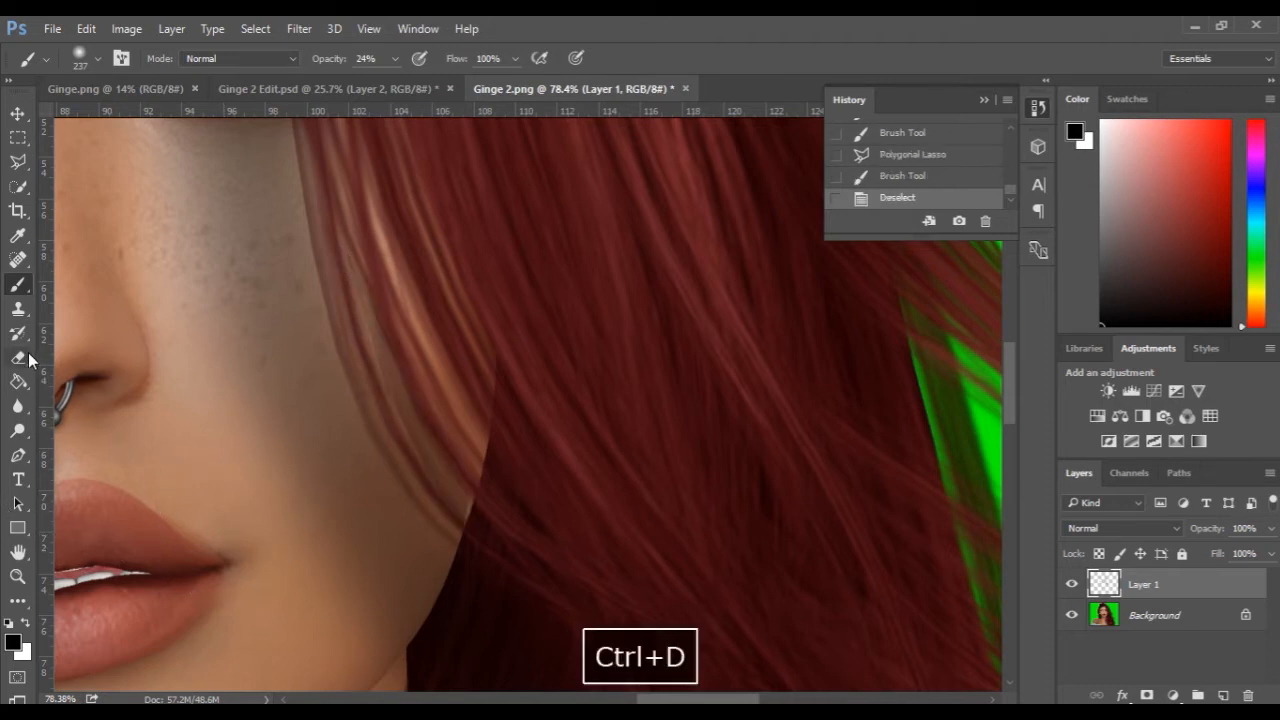
Step: Erase the shadow lying over the hair strands beside the cheek with the 78 px eraser
{"action": "left_click", "coordinate": [20, 357]}
{"action": "left_click_drag", "start_coordinate": [380, 271], "coordinate": [483, 455]}
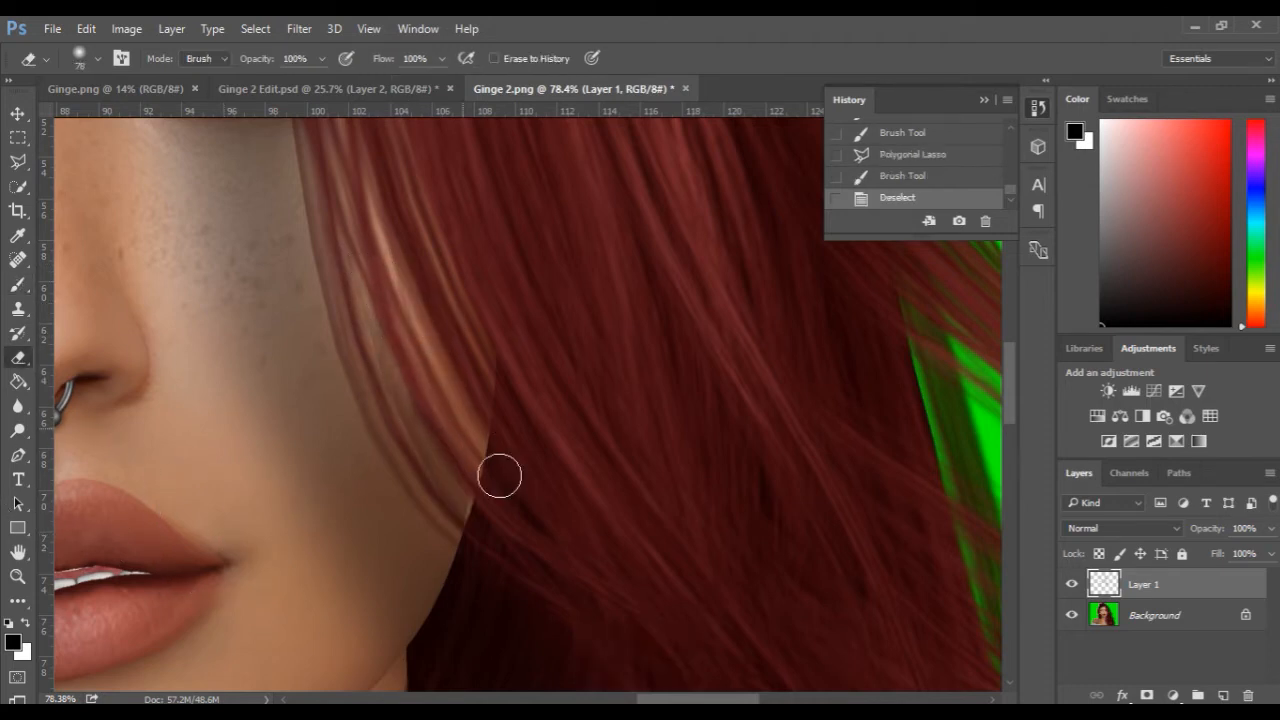
{"action": "left_click_drag", "start_coordinate": [314, 257], "coordinate": [472, 552]}
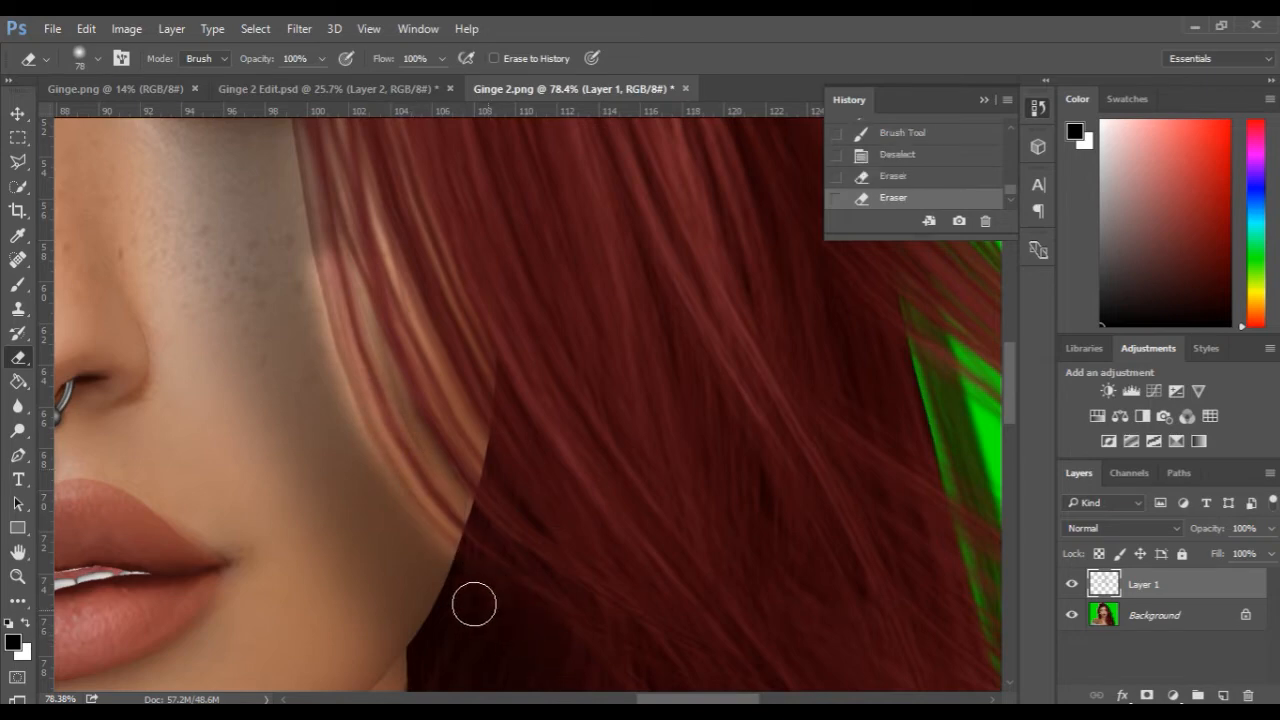
Step: Examine the erased shadow along the hair strands beside the cheek and eye, both up close and zoomed out
{"action": "scroll", "coordinate": [326, 408], "scroll_direction": "up", "scroll_amount": 2}
{"action": "scroll", "coordinate": [305, 450], "scroll_direction": "down", "scroll_amount": 2}
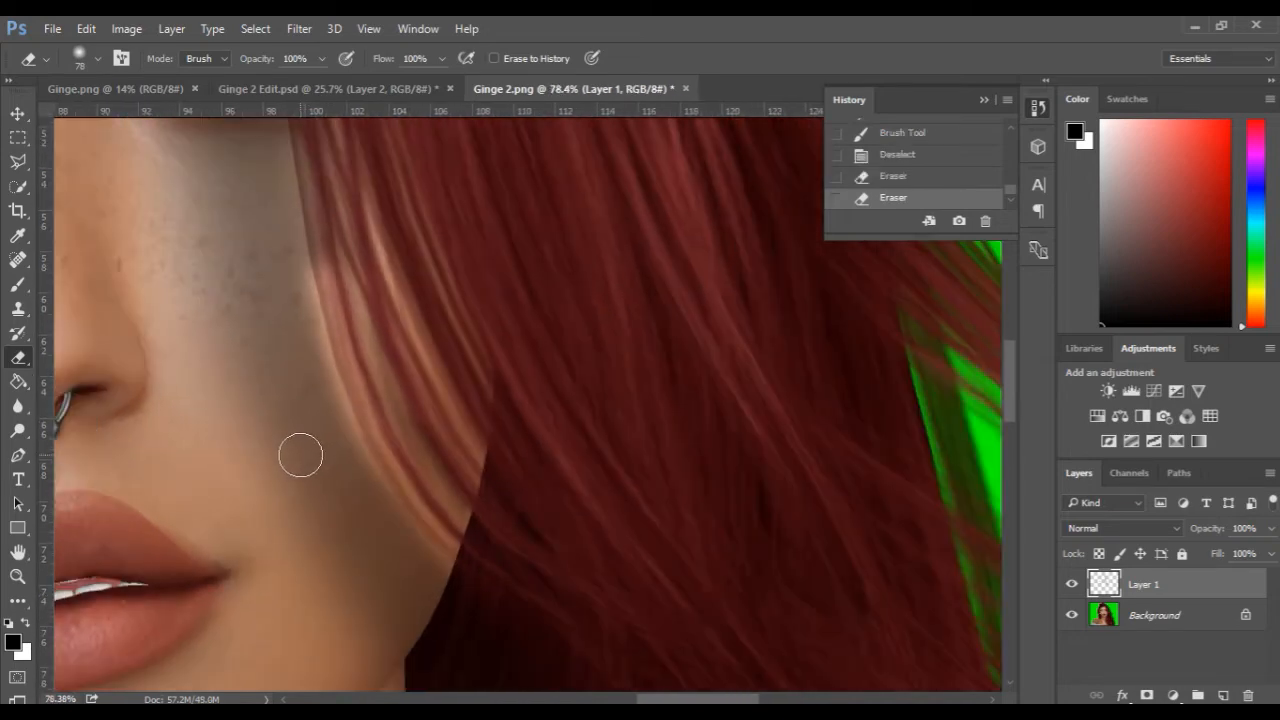
{"action": "scroll", "coordinate": [294, 451], "scroll_direction": "down", "scroll_amount": 2}
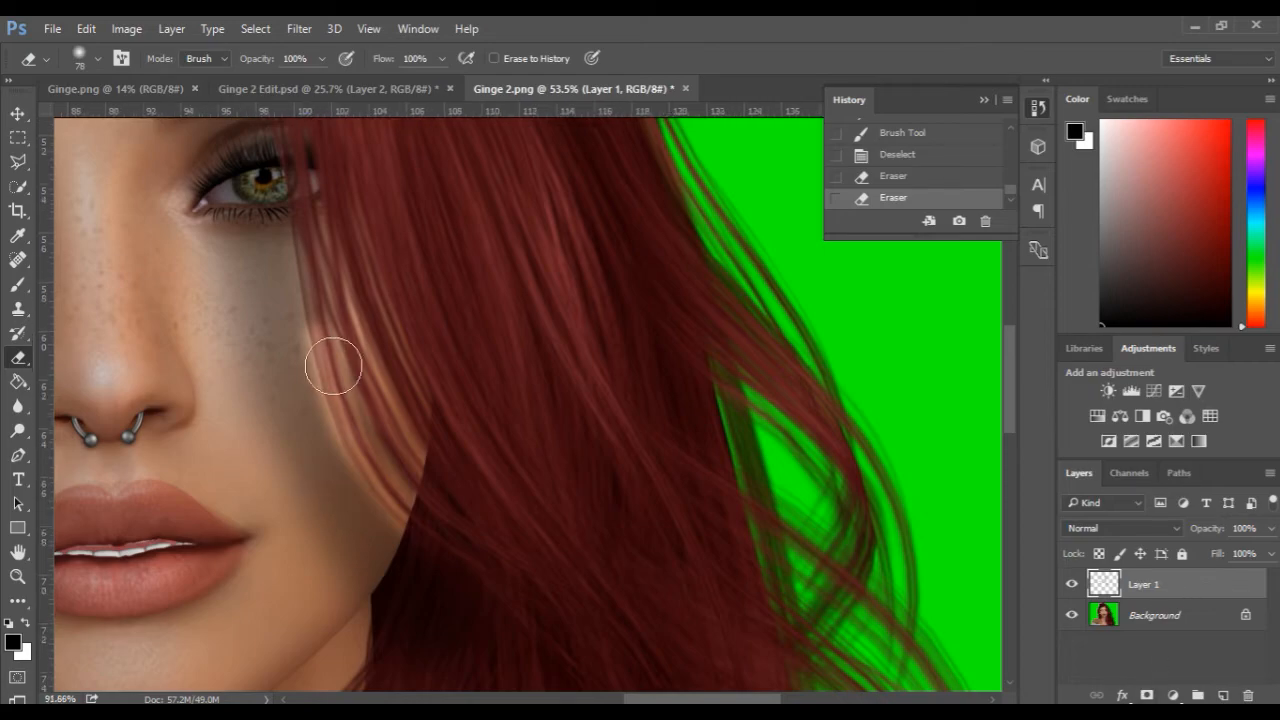
{"action": "scroll", "coordinate": [332, 363], "scroll_direction": "up", "scroll_amount": 10}
{"action": "scroll", "coordinate": [455, 365], "scroll_direction": "up", "scroll_amount": 3}
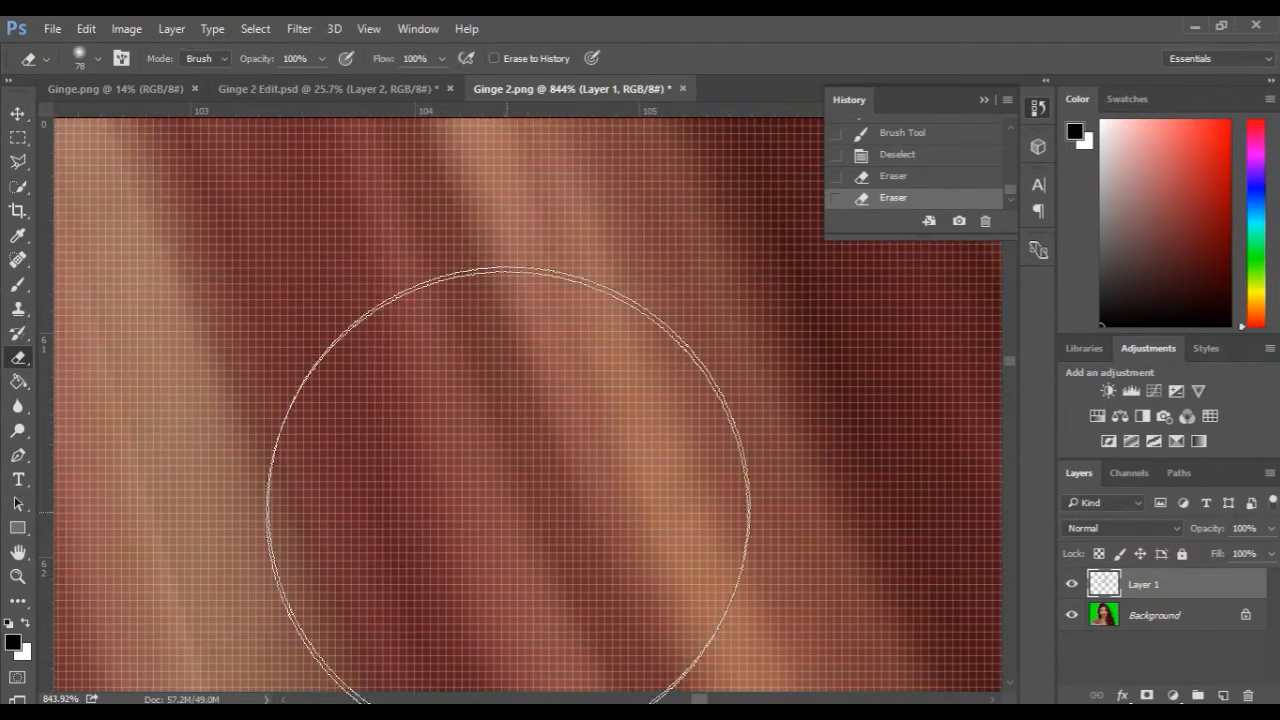
{"action": "scroll", "coordinate": [471, 514], "scroll_direction": "down", "scroll_amount": 4}
{"action": "key", "text": "space"}
{"action": "left_click_drag", "start_coordinate": [517, 483], "coordinate": [422, 403]}
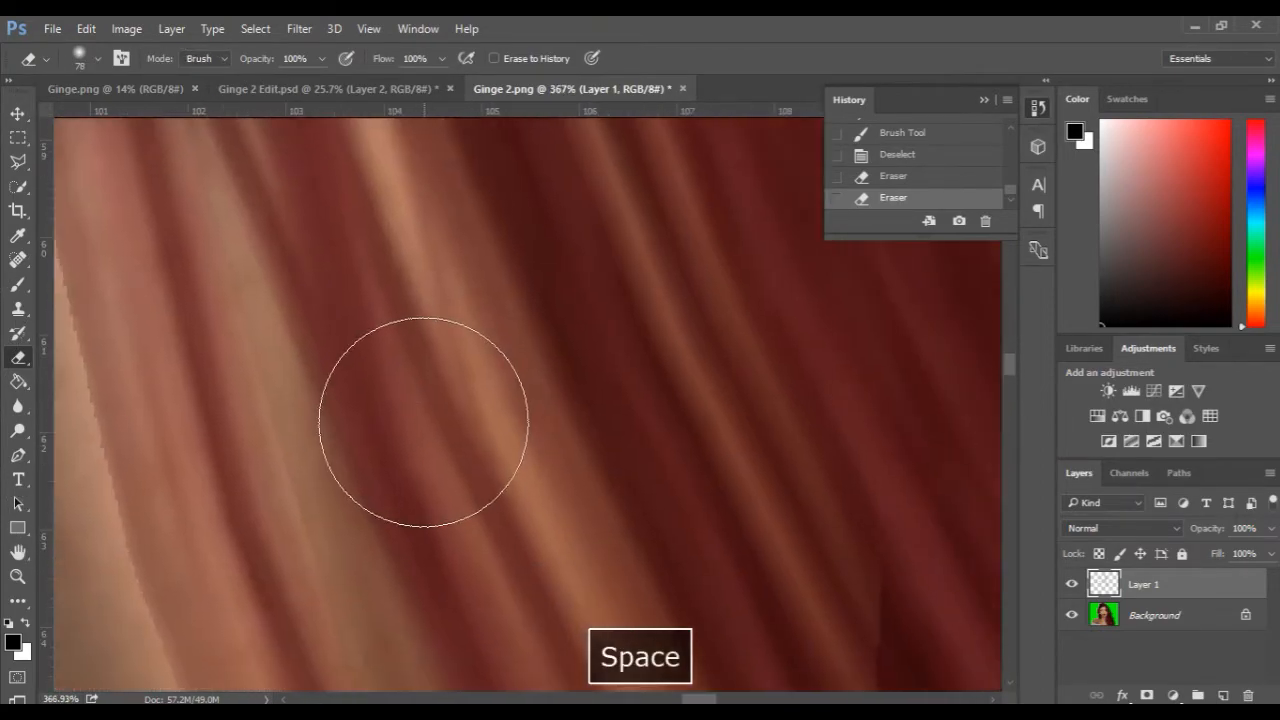
{"action": "scroll", "coordinate": [477, 541], "scroll_direction": "down", "scroll_amount": 3}
{"action": "scroll", "coordinate": [477, 540], "scroll_direction": "down", "scroll_amount": 4}
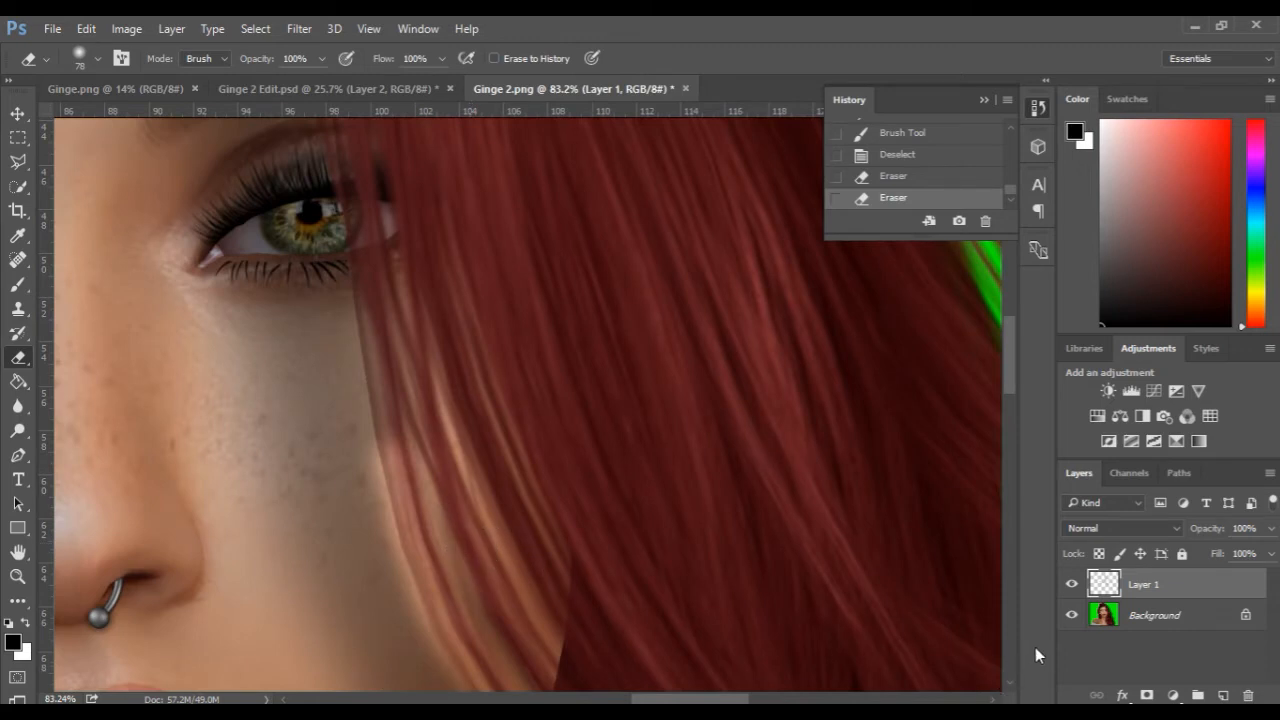
Step: Delete the shadow layer, Layer 1, leaving only the Background
{"action": "left_click_drag", "start_coordinate": [1216, 580], "coordinate": [1247, 694]}
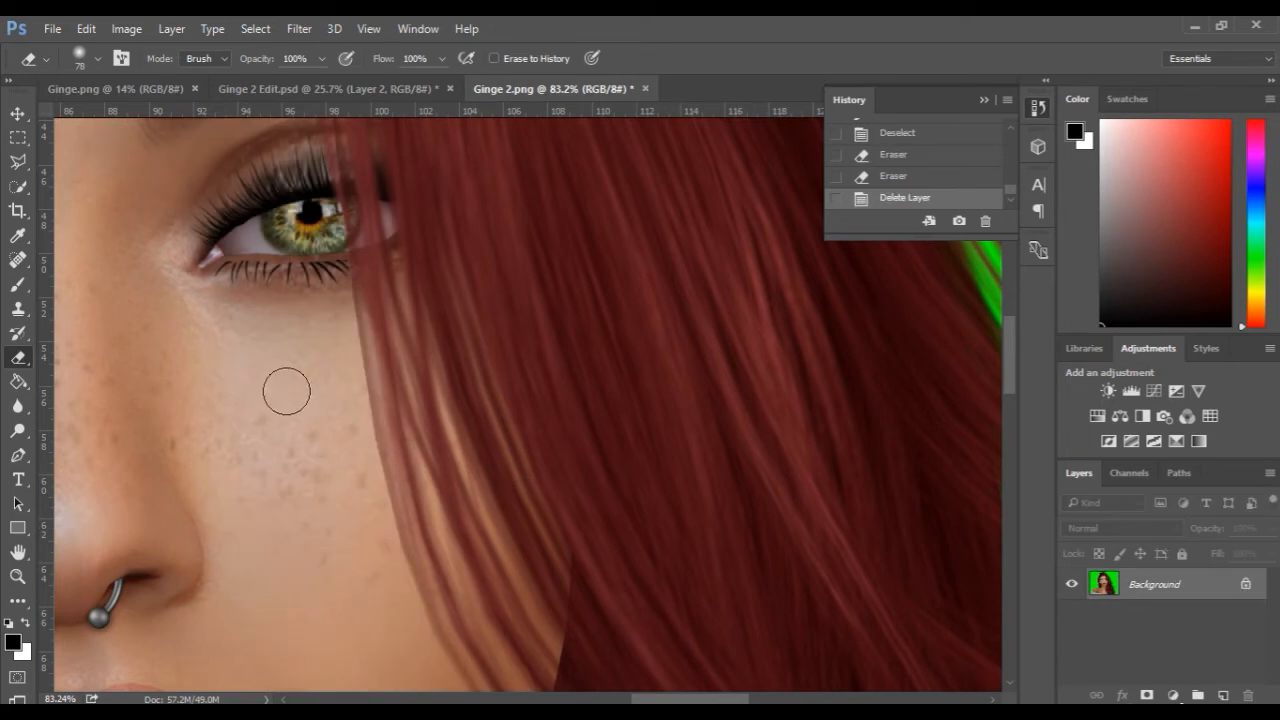
{"action": "key", "text": "space"}
{"action": "scroll", "coordinate": [390, 466], "scroll_direction": "down", "scroll_amount": 3}
{"action": "mouse_move", "coordinate": [430, 481]}
{"action": "left_mouse_down"}
{"action": "mouse_move", "coordinate": [420, 451]}
{"action": "mouse_move", "coordinate": [455, 480]}
{"action": "left_mouse_up"}
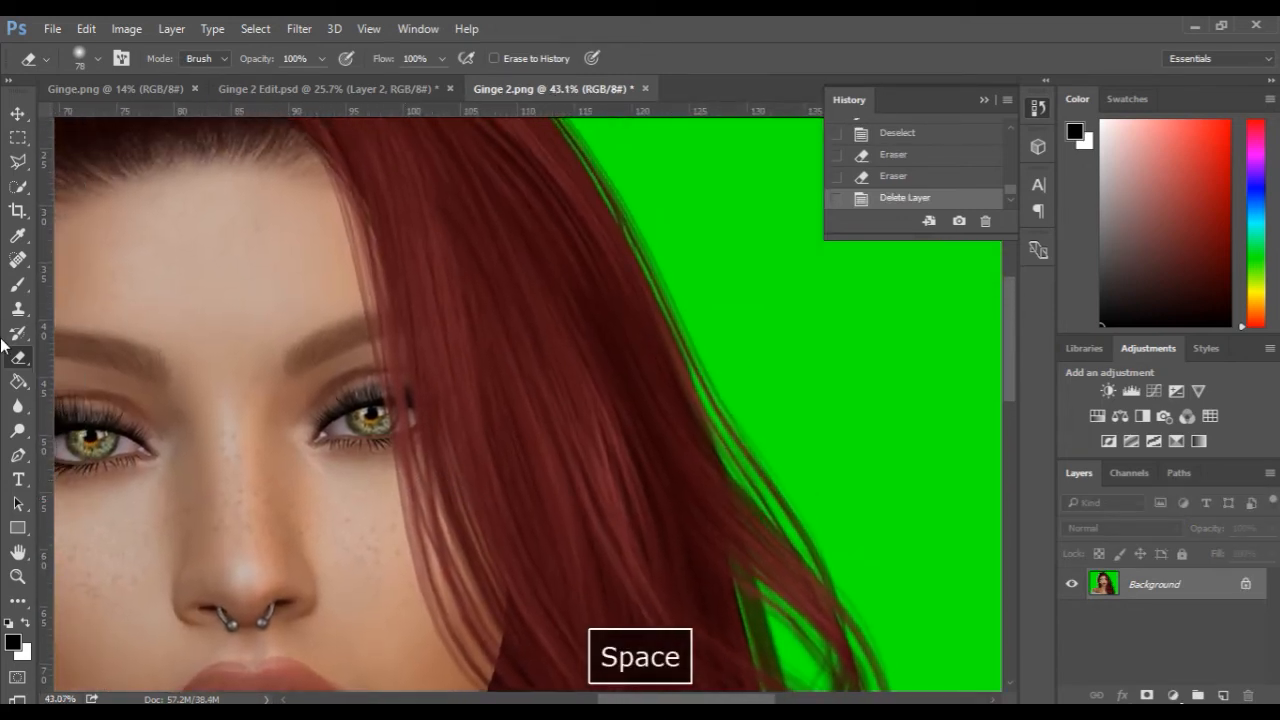
Step: Switch to the Brush tool, choose the 224 px hair-strand brush, and sample a dark red from the long hair
{"action": "left_click", "coordinate": [18, 284]}
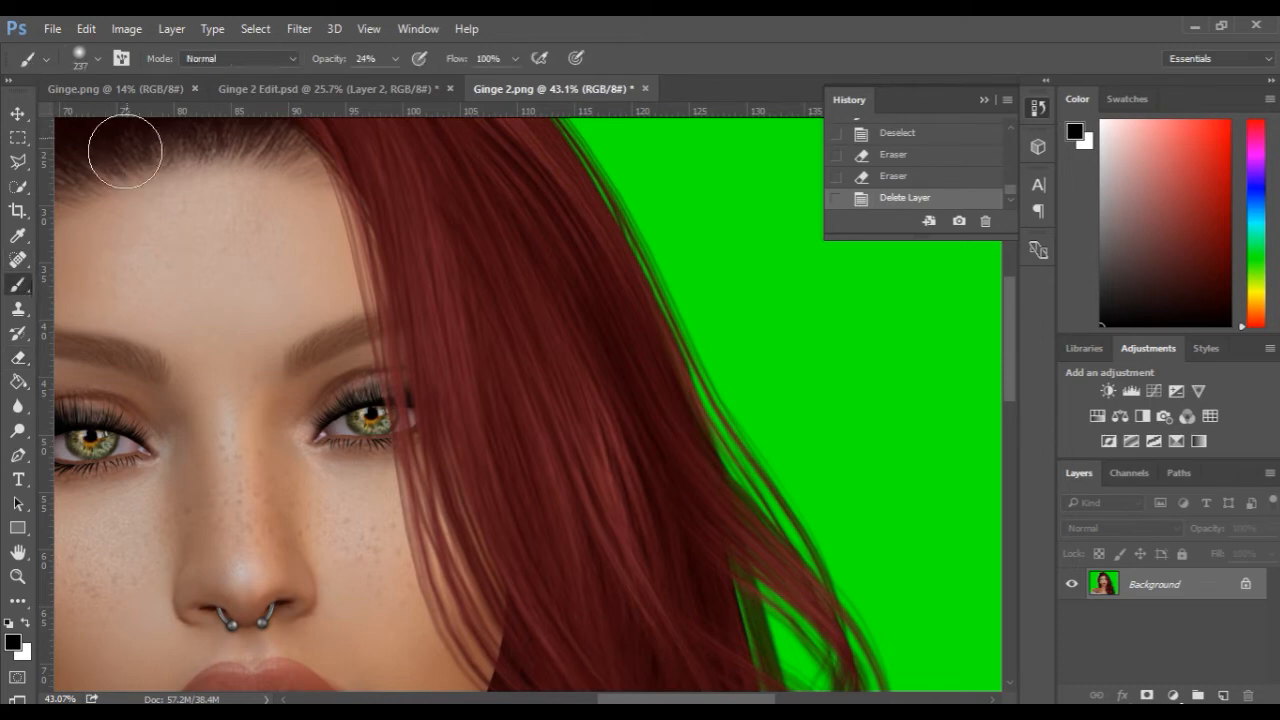
{"action": "right_click", "coordinate": [190, 245]}
{"action": "left_click", "coordinate": [277, 240]}
{"action": "scroll", "coordinate": [953, 603], "scroll_direction": "down", "scroll_amount": 1}
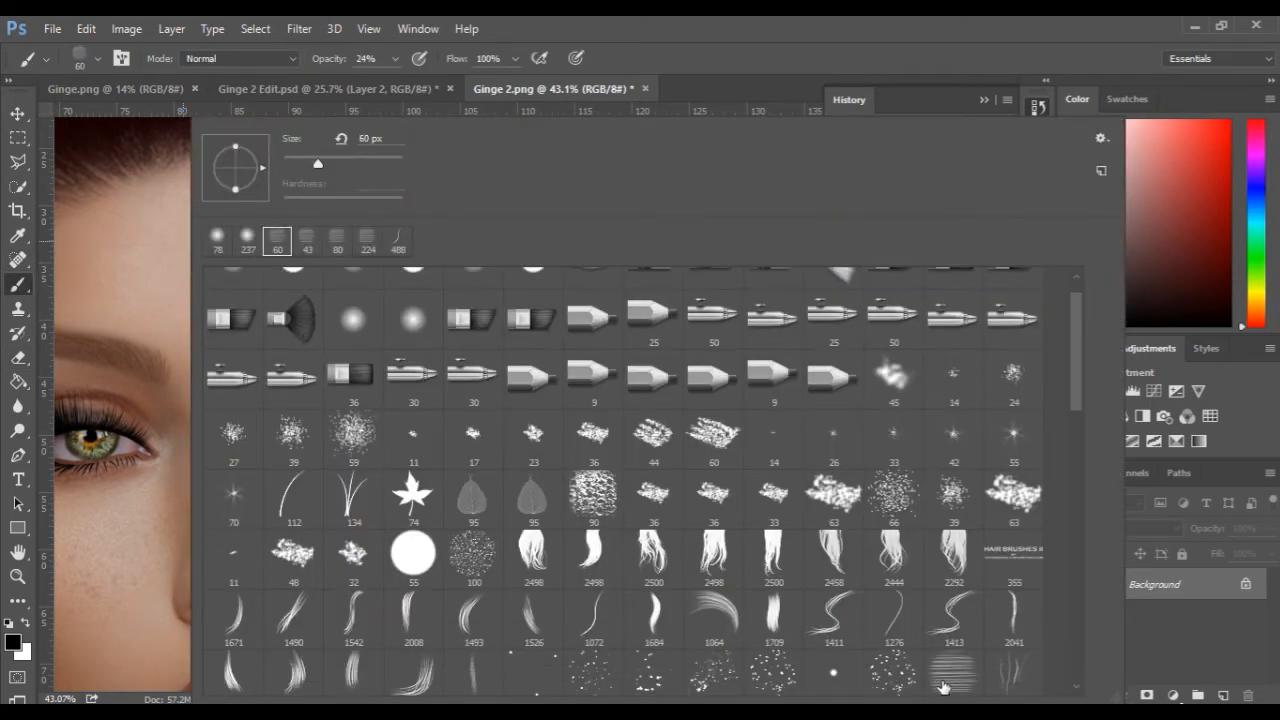
{"action": "scroll", "coordinate": [943, 686], "scroll_direction": "down", "scroll_amount": 1}
{"action": "left_click", "coordinate": [963, 648]}
{"action": "left_click", "coordinate": [1088, 600]}
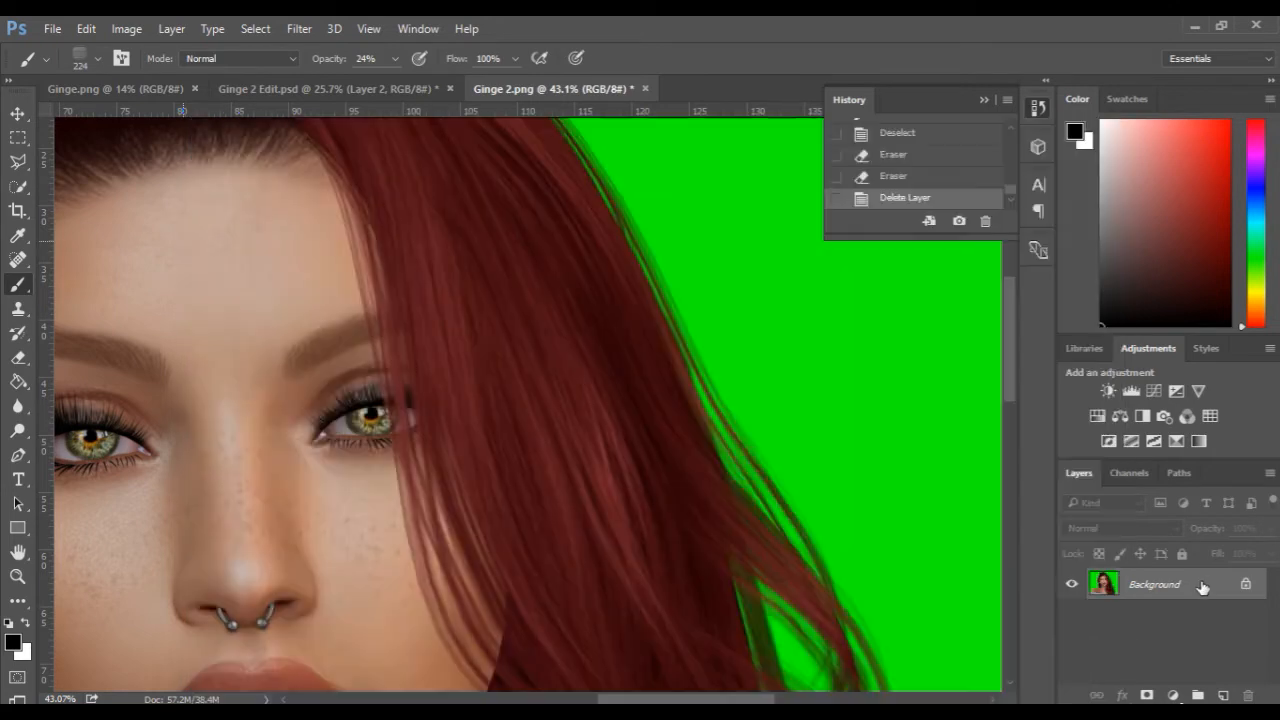
{"action": "left_click", "coordinate": [461, 316], "text": "alt"}
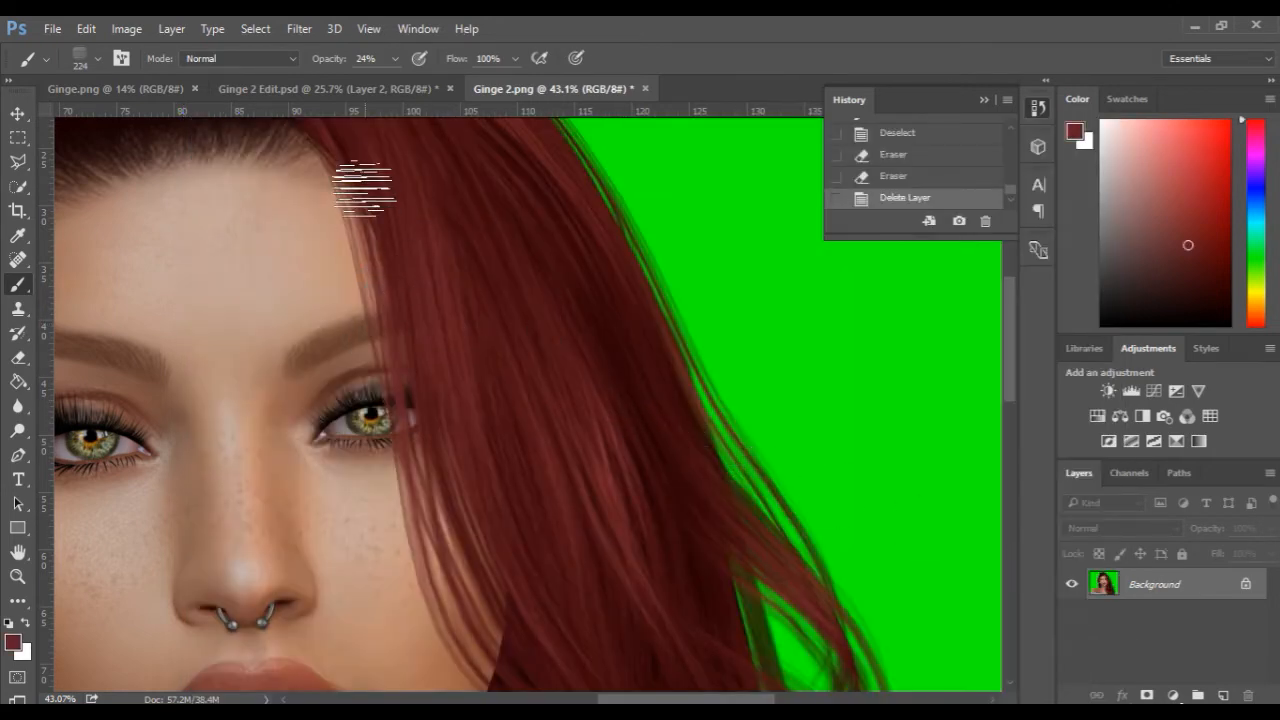
Step: Set the hair brush to 57 px and 57% opacity, try strokes beside the face, and resample a hair red
{"action": "mouse_move", "coordinate": [418, 405]}
{"action": "left_mouse_down"}
{"action": "mouse_move", "coordinate": [453, 575]}
{"action": "mouse_move", "coordinate": [520, 679]}
{"action": "left_mouse_up"}
{"action": "left_click_drag", "start_coordinate": [317, 60], "coordinate": [335, 57]}
{"action": "mouse_move", "coordinate": [409, 228]}
{"action": "left_mouse_down"}
{"action": "mouse_move", "coordinate": [374, 219]}
{"action": "mouse_move", "coordinate": [382, 320]}
{"action": "left_mouse_up"}
{"action": "left_click", "coordinate": [431, 242], "text": "alt"}
Step: Paint dark red strands over the skin gaps beside the cheek directly on the Background layer
{"action": "left_click_drag", "start_coordinate": [456, 597], "coordinate": [478, 630]}
{"action": "left_click_drag", "start_coordinate": [420, 543], "coordinate": [470, 675]}
{"action": "key", "text": "space"}
{"action": "mouse_move", "coordinate": [470, 565]}
{"action": "left_mouse_down"}
{"action": "mouse_move", "coordinate": [423, 394]}
{"action": "mouse_move", "coordinate": [365, 330]}
{"action": "left_mouse_up"}
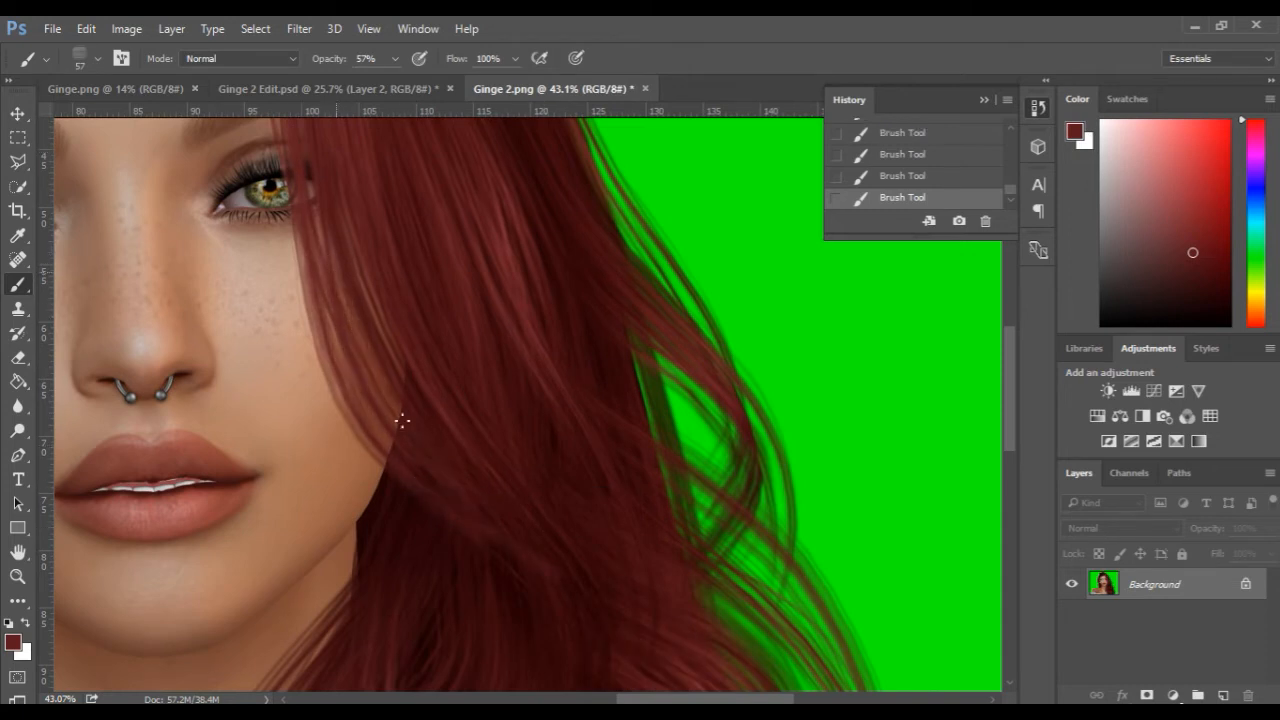
{"action": "left_click_drag", "start_coordinate": [303, 284], "coordinate": [340, 374]}
Step: Remove the new brush strokes from the history, back to the layer deletion
{"action": "scroll", "coordinate": [898, 175], "scroll_direction": "up", "scroll_amount": 3}
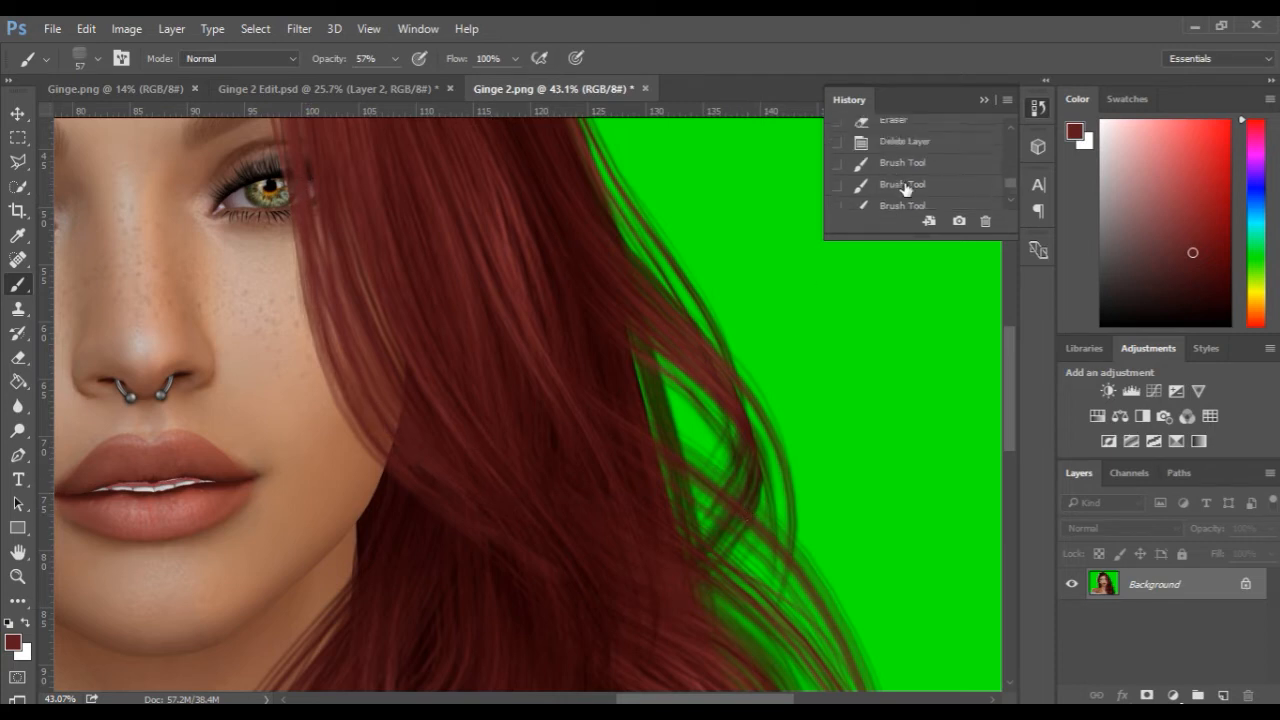
{"action": "scroll", "coordinate": [903, 190], "scroll_direction": "down", "scroll_amount": 1}
{"action": "left_click", "coordinate": [887, 168]}
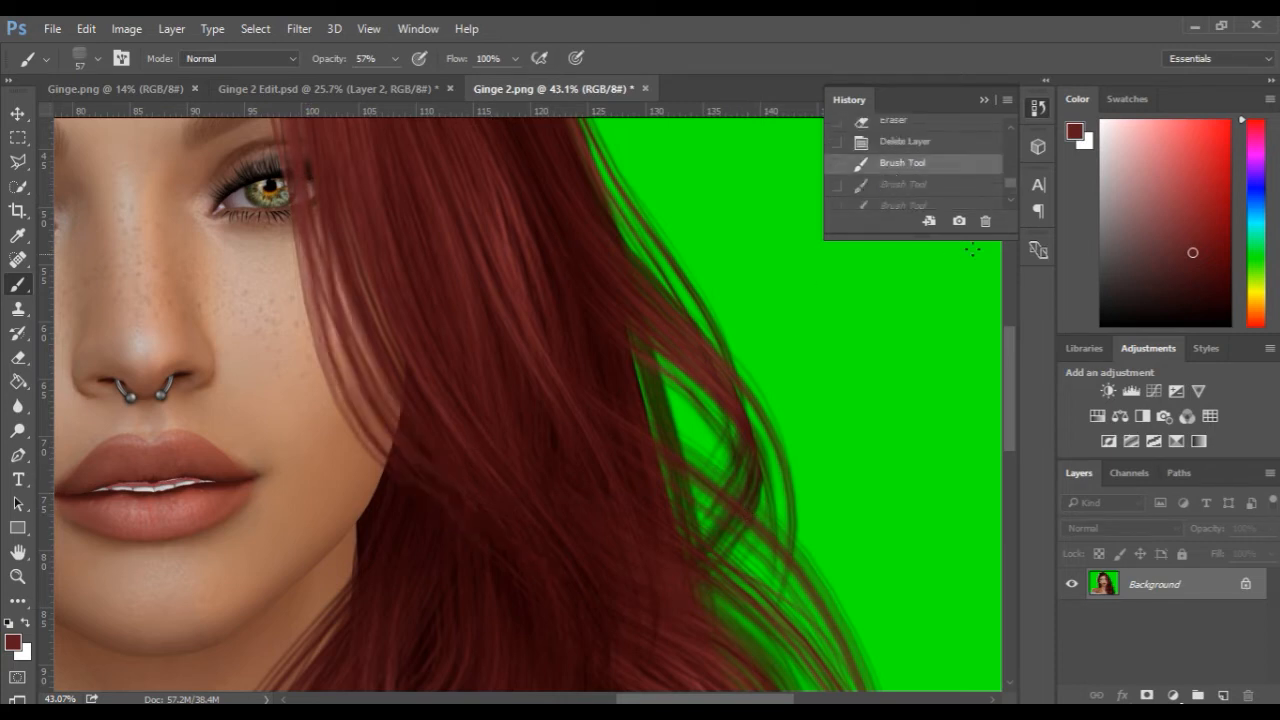
{"action": "left_click", "coordinate": [985, 221]}
{"action": "left_click", "coordinate": [604, 298]}
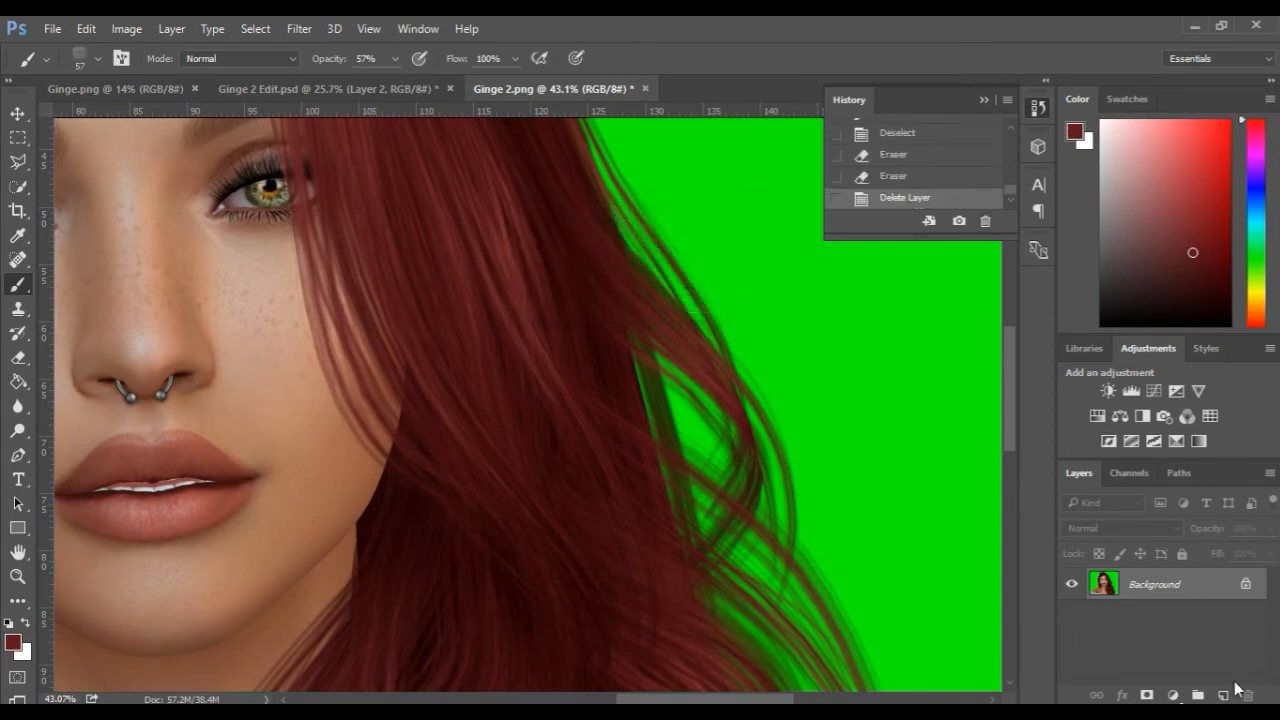
Step: Create a new layer and paint red strands from the forehead past the cheek to the jaw at 57% opacity
{"action": "key", "text": "ctrl+shift+alt+n"}
{"action": "key", "text": "space"}
{"action": "left_click_drag", "start_coordinate": [323, 169], "coordinate": [408, 335]}
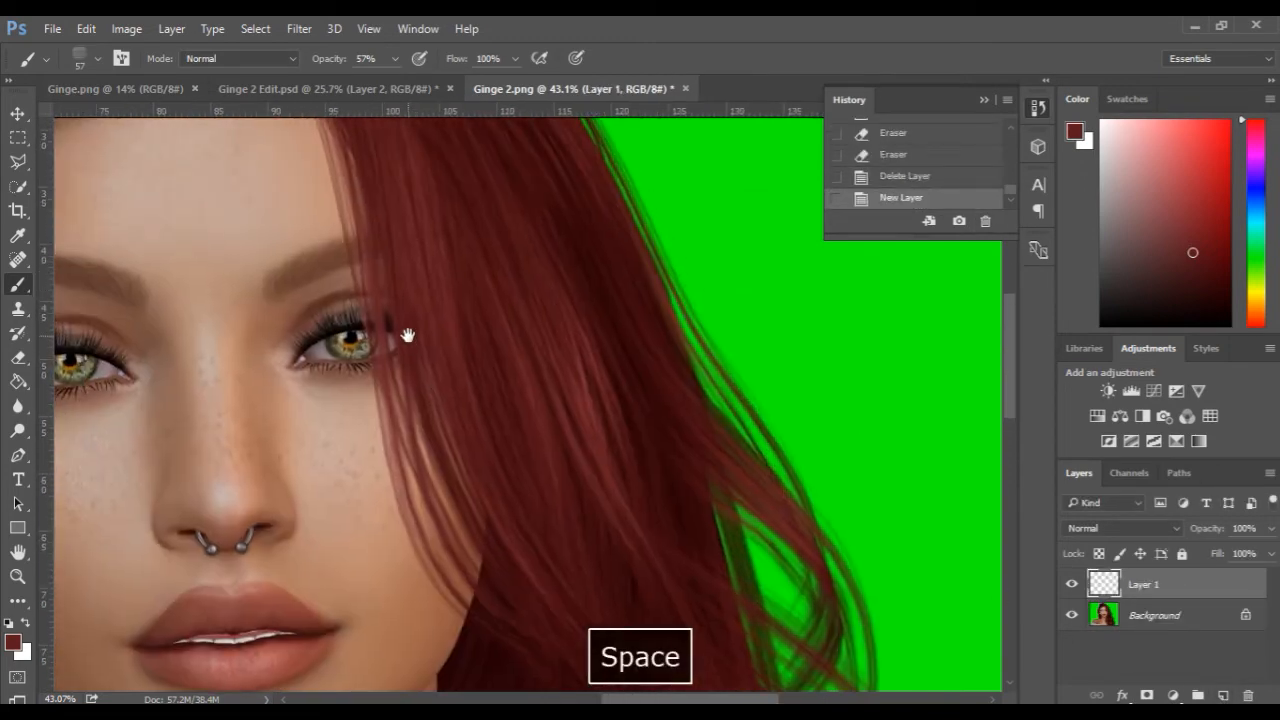
{"action": "mouse_move", "coordinate": [343, 160]}
{"action": "left_mouse_down"}
{"action": "mouse_move", "coordinate": [388, 367]}
{"action": "mouse_move", "coordinate": [466, 566]}
{"action": "mouse_move", "coordinate": [540, 629]}
{"action": "left_mouse_up"}
{"action": "left_click_drag", "start_coordinate": [396, 434], "coordinate": [501, 649]}
{"action": "left_click_drag", "start_coordinate": [428, 448], "coordinate": [517, 615]}
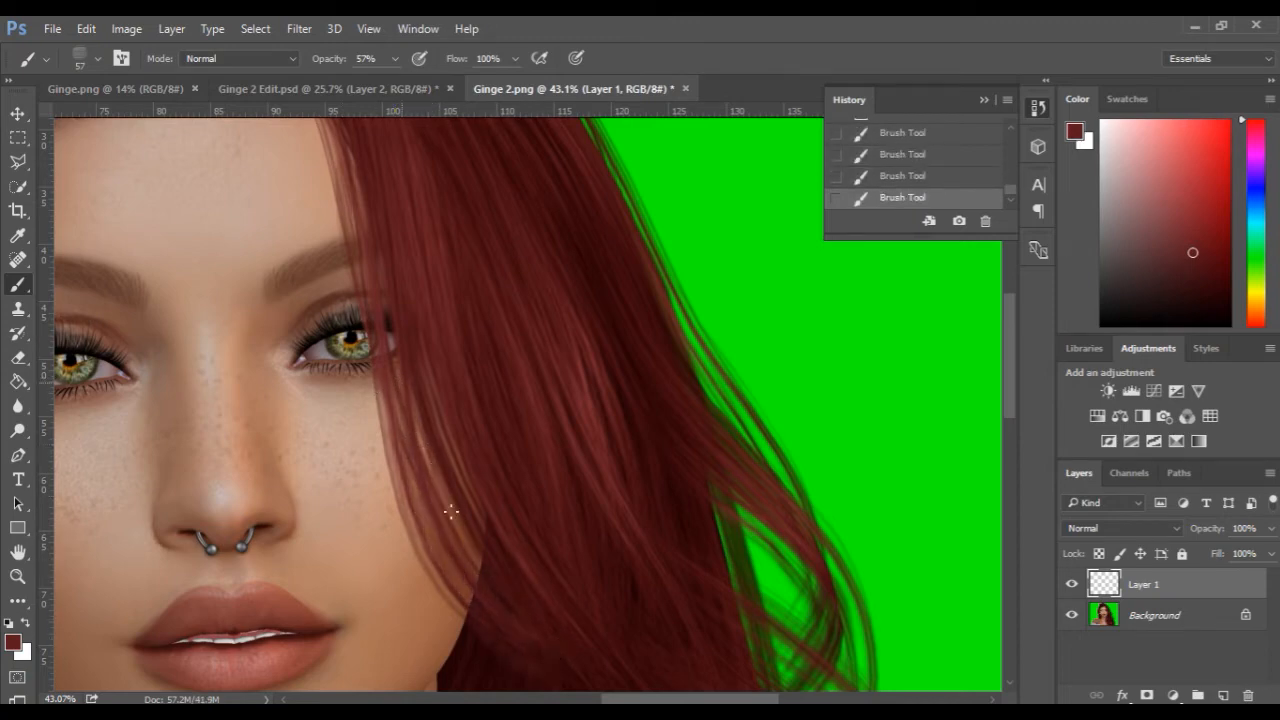
{"action": "left_click_drag", "start_coordinate": [424, 424], "coordinate": [520, 661]}
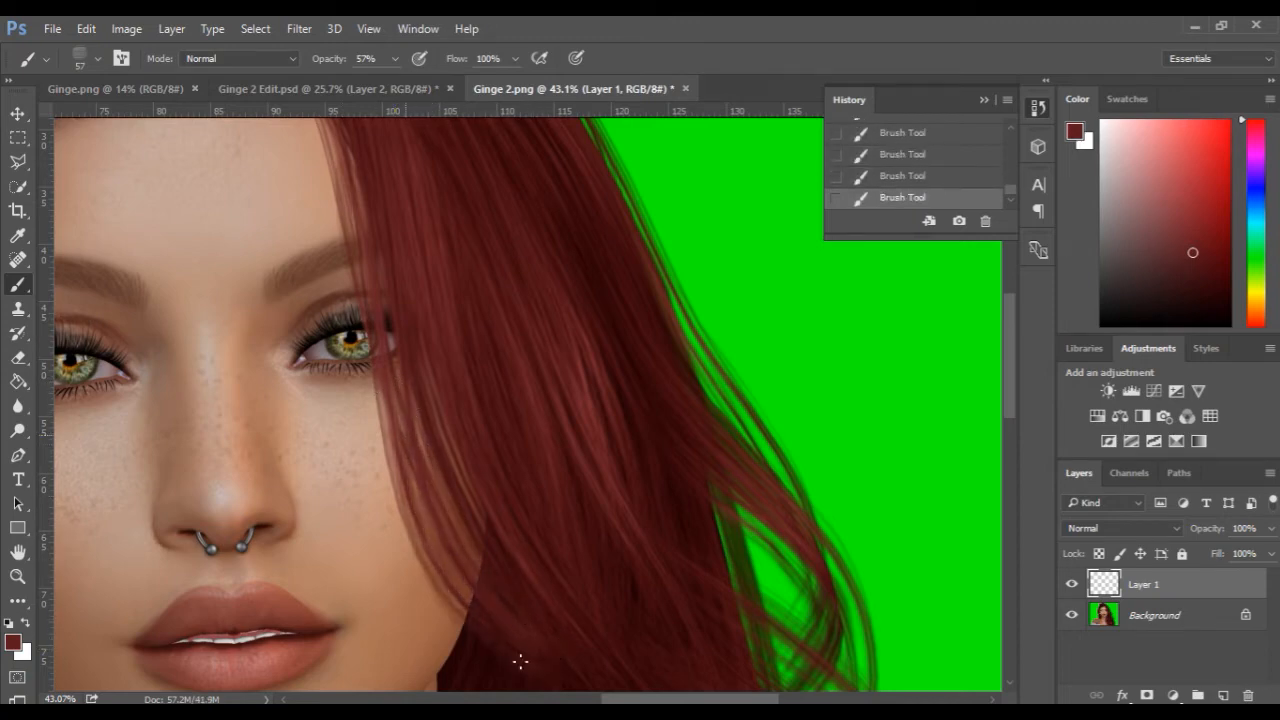
Step: Sample darker and lighter hair reds, set the brush opacity to 18%, and blend faint strands into the hair beside the face and neck
{"action": "left_click", "coordinate": [520, 322], "text": "alt"}
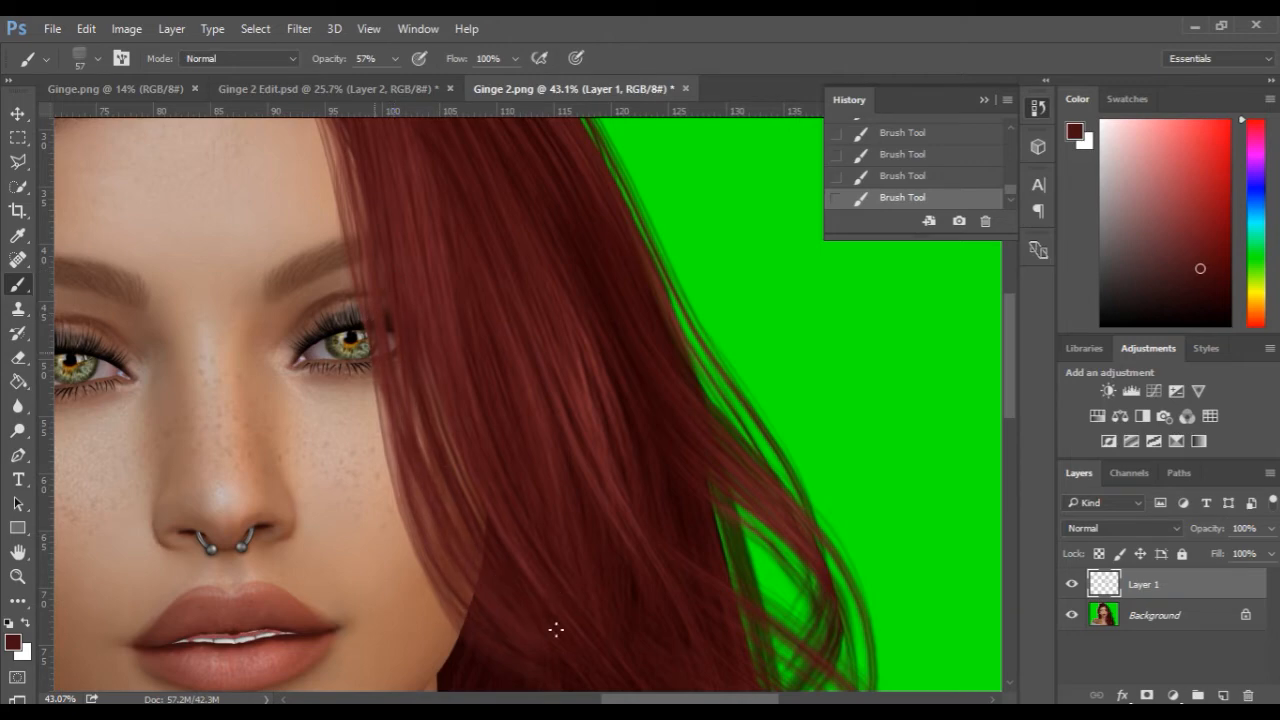
{"action": "left_click", "coordinate": [581, 389], "text": "alt"}
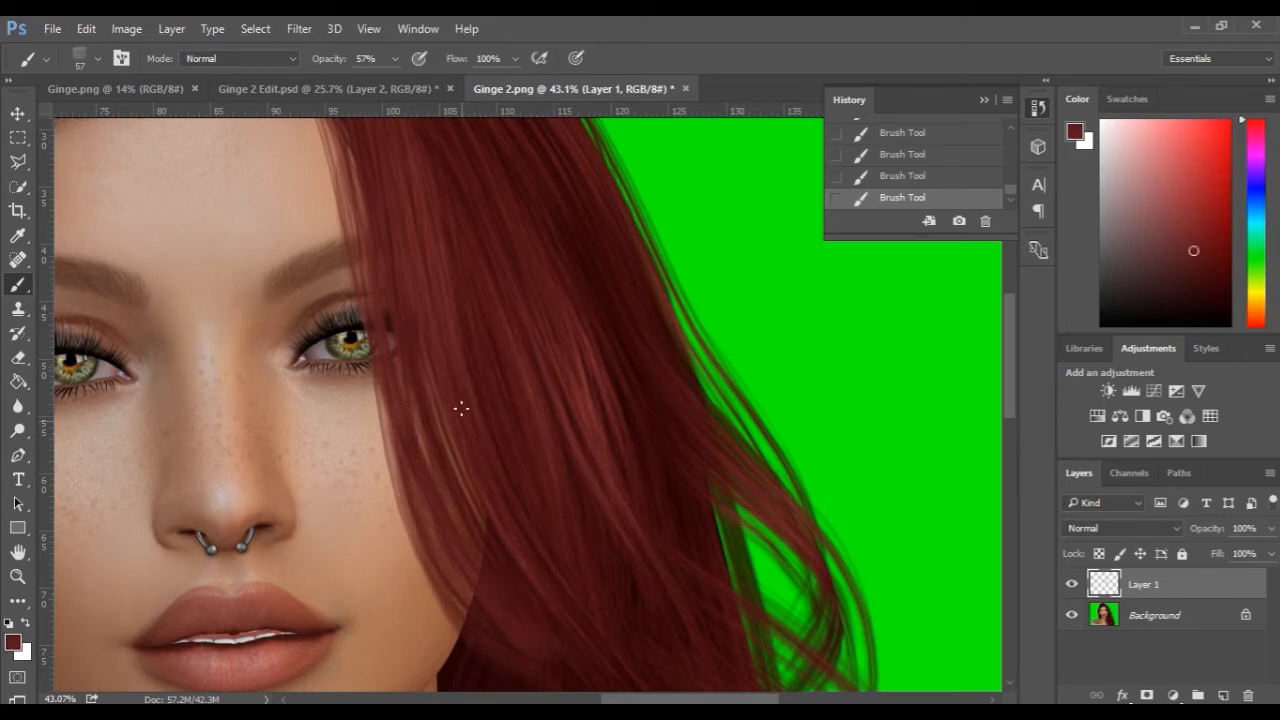
{"action": "left_click_drag", "start_coordinate": [315, 59], "coordinate": [291, 64]}
{"action": "scroll", "coordinate": [414, 471], "scroll_direction": "down", "scroll_amount": 3, "text": "alt"}
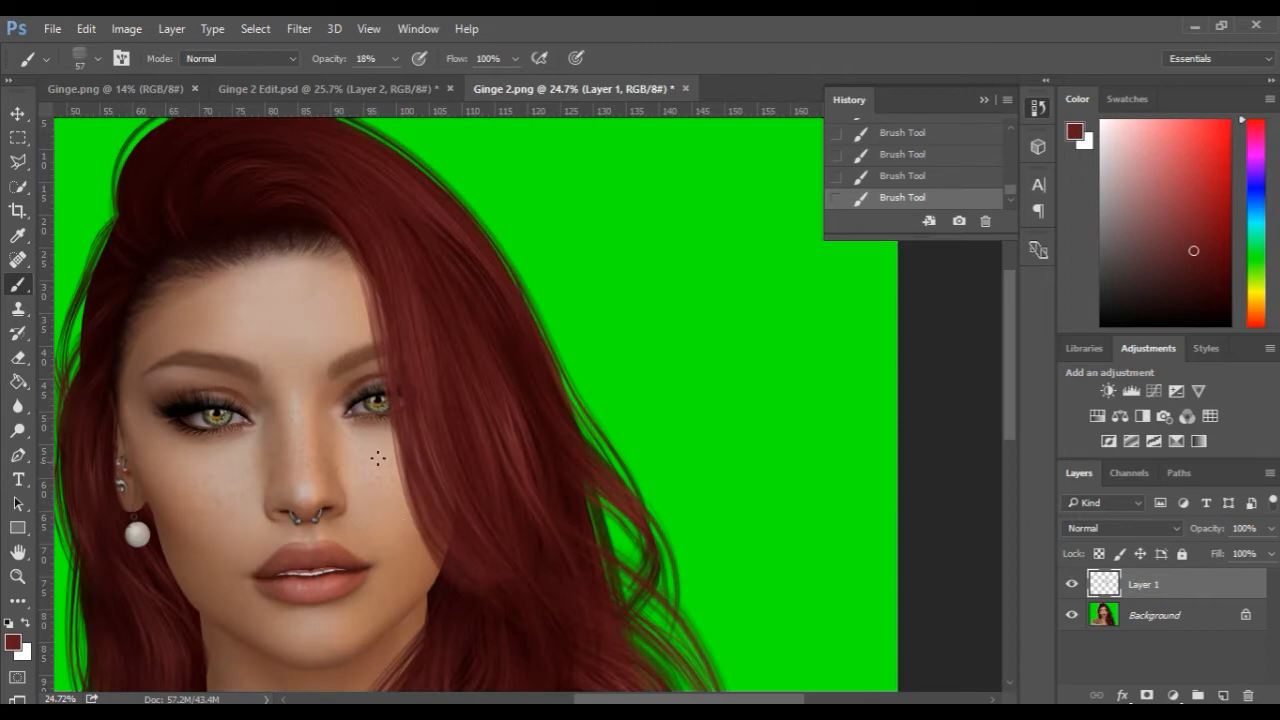
{"action": "scroll", "coordinate": [375, 461], "scroll_direction": "up", "scroll_amount": 2}
{"action": "key", "text": "space"}
{"action": "left_click_drag", "start_coordinate": [511, 582], "coordinate": [502, 418]}
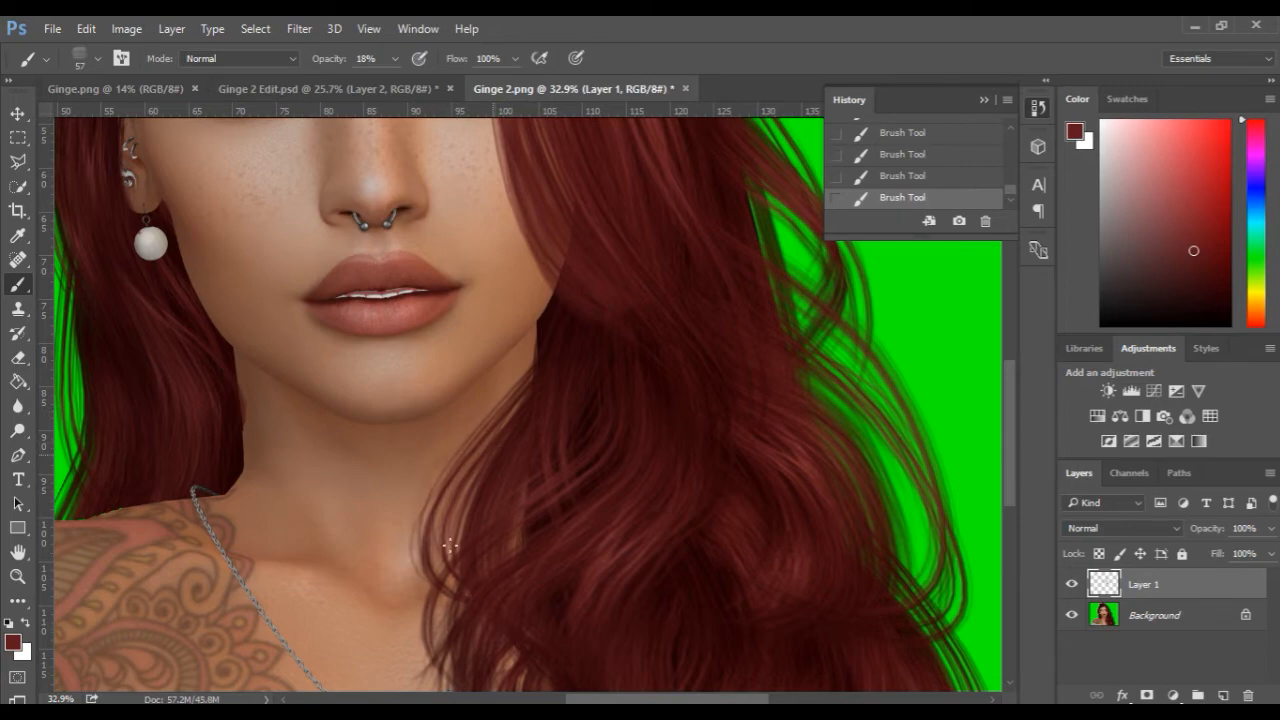
{"action": "key", "text": "space"}
{"action": "left_click_drag", "start_coordinate": [457, 429], "coordinate": [470, 715]}
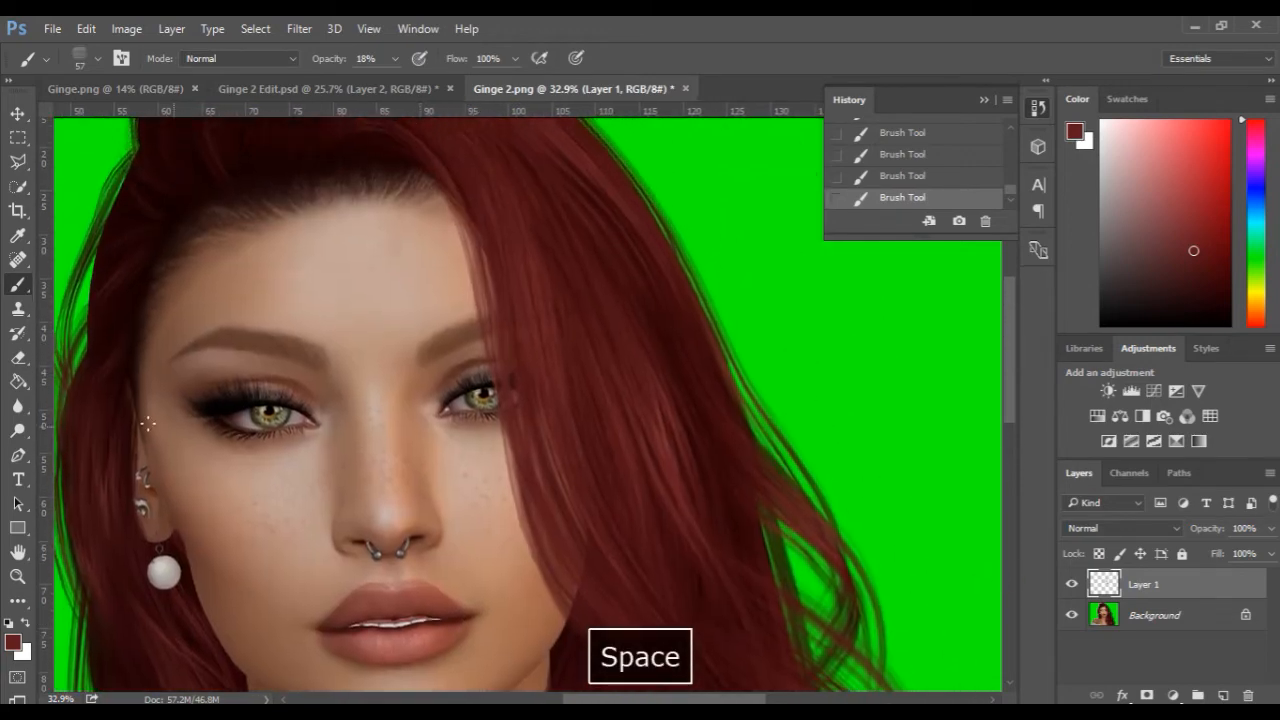
Step: Erase the excess painted strokes along the cheek and over the hair beside the jaw with the 78 px eraser
{"action": "left_click", "coordinate": [16, 360]}
{"action": "scroll", "coordinate": [410, 310], "scroll_direction": "up", "scroll_amount": 2}
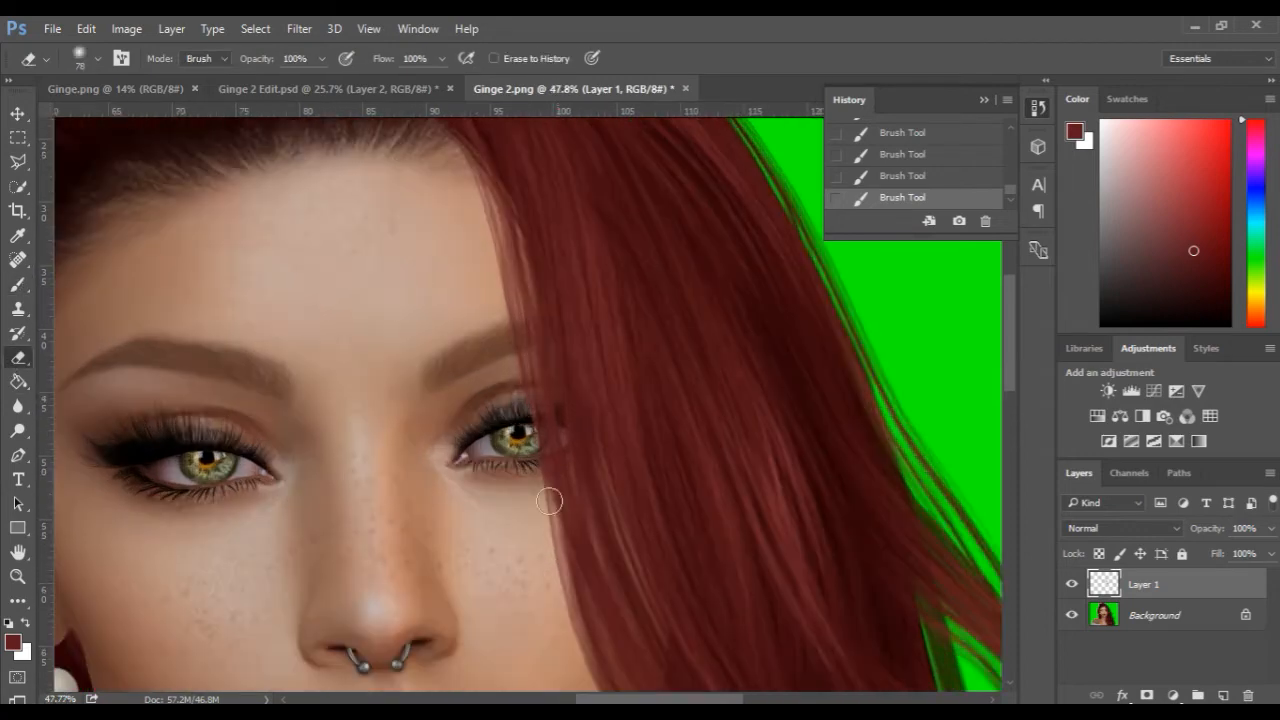
{"action": "left_click", "coordinate": [545, 606]}
{"action": "key", "text": "space"}
{"action": "mouse_move", "coordinate": [468, 431]}
{"action": "left_mouse_down"}
{"action": "mouse_move", "coordinate": [374, 323]}
{"action": "mouse_move", "coordinate": [285, 145]}
{"action": "left_mouse_up"}
{"action": "mouse_move", "coordinate": [543, 423]}
{"action": "left_mouse_down"}
{"action": "mouse_move", "coordinate": [675, 541]}
{"action": "mouse_move", "coordinate": [641, 526]}
{"action": "left_mouse_up"}
{"action": "left_click_drag", "start_coordinate": [506, 405], "coordinate": [662, 555]}
{"action": "left_click_drag", "start_coordinate": [559, 472], "coordinate": [651, 569]}
{"action": "left_click_drag", "start_coordinate": [535, 495], "coordinate": [575, 532]}
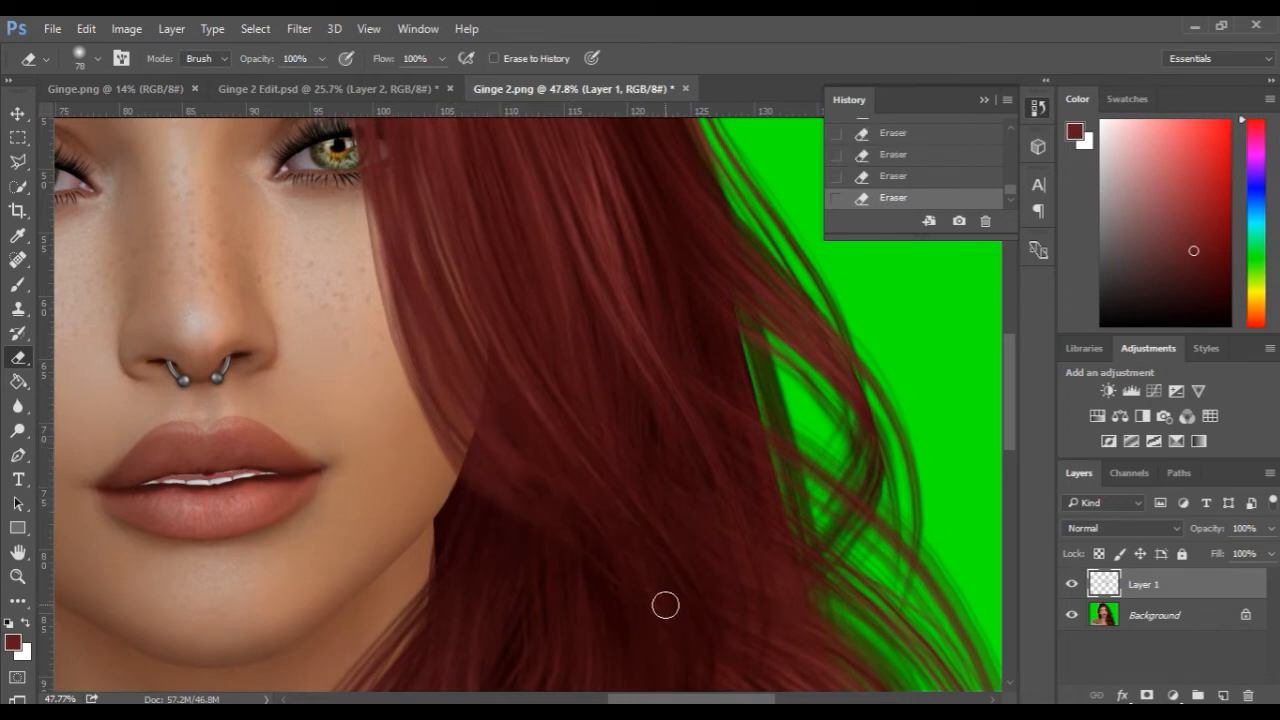
Step: Hide and reshow the Background to inspect the painted strands on Layer 1, and review the whole portrait
{"action": "left_click", "coordinate": [1072, 617]}
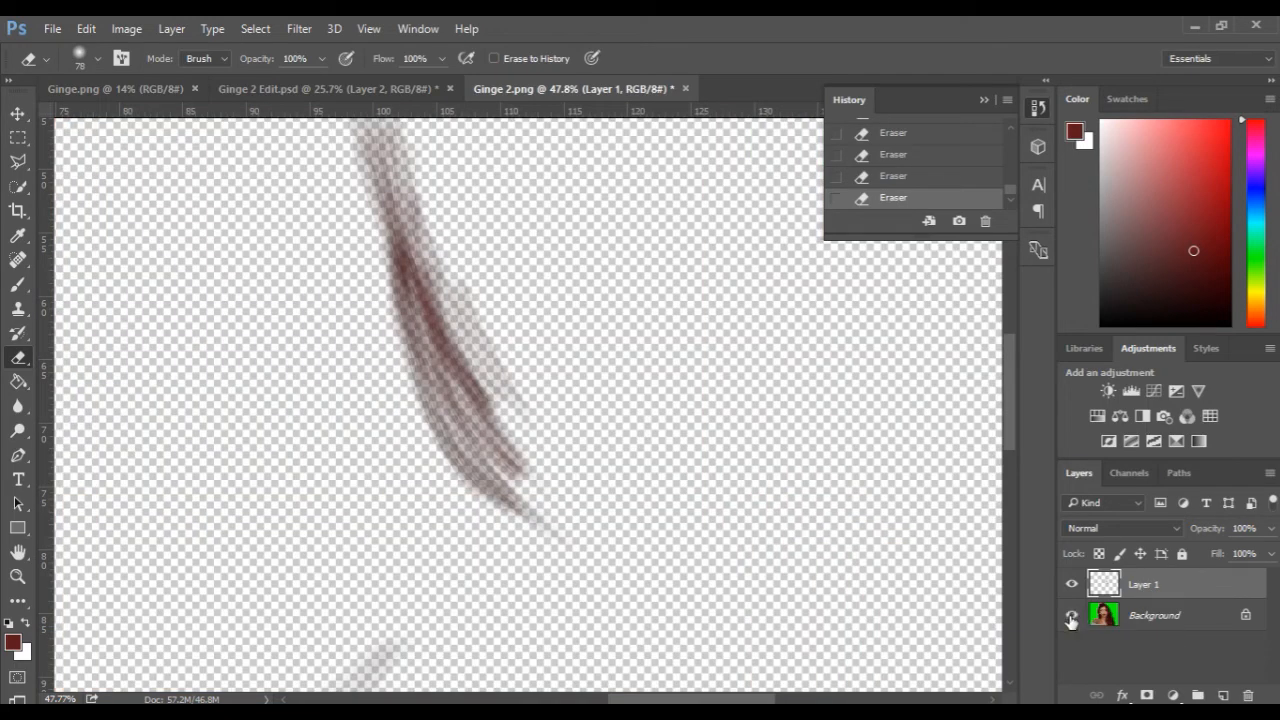
{"action": "left_click", "coordinate": [1072, 616]}
{"action": "scroll", "coordinate": [506, 401], "scroll_direction": "down", "scroll_amount": 1}
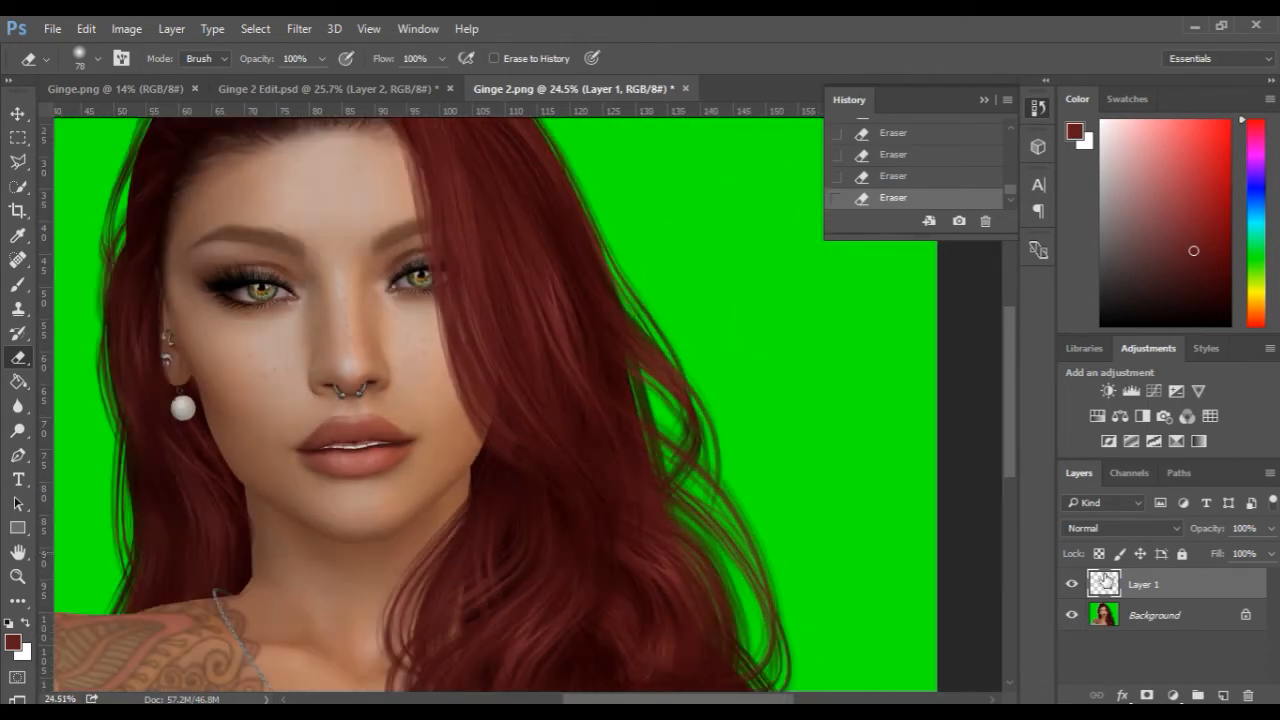
{"action": "key", "text": "space"}
{"action": "left_click_drag", "start_coordinate": [363, 301], "coordinate": [405, 331]}
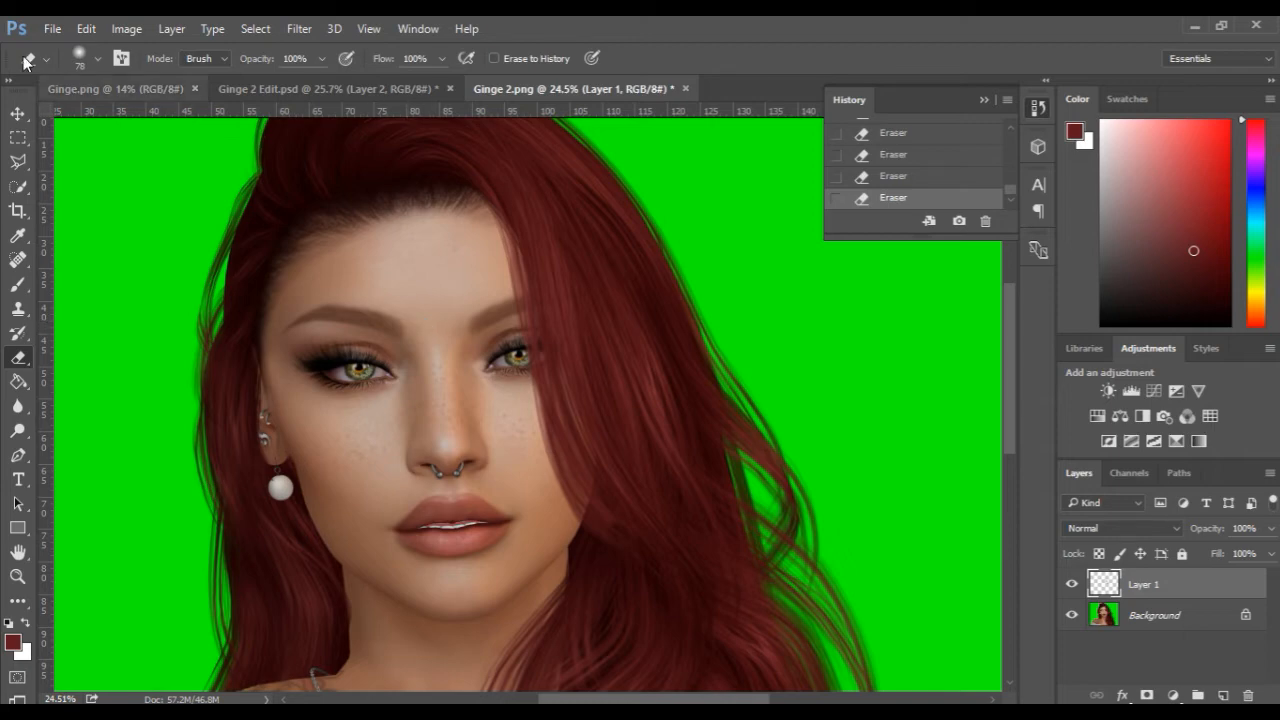
Step: Browse the eraser's brush presets and inspect the painted strands around the eye up close
{"action": "left_click", "coordinate": [75, 57]}
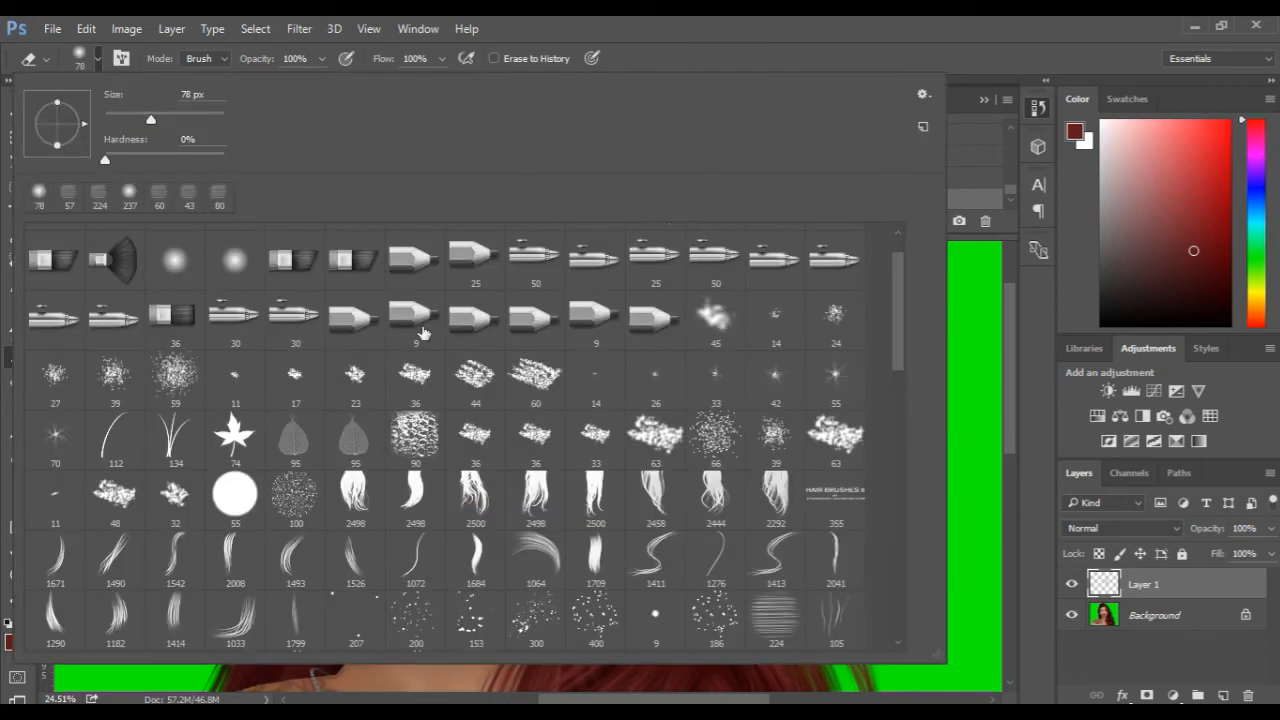
{"action": "scroll", "coordinate": [615, 509], "scroll_direction": "down", "scroll_amount": 1}
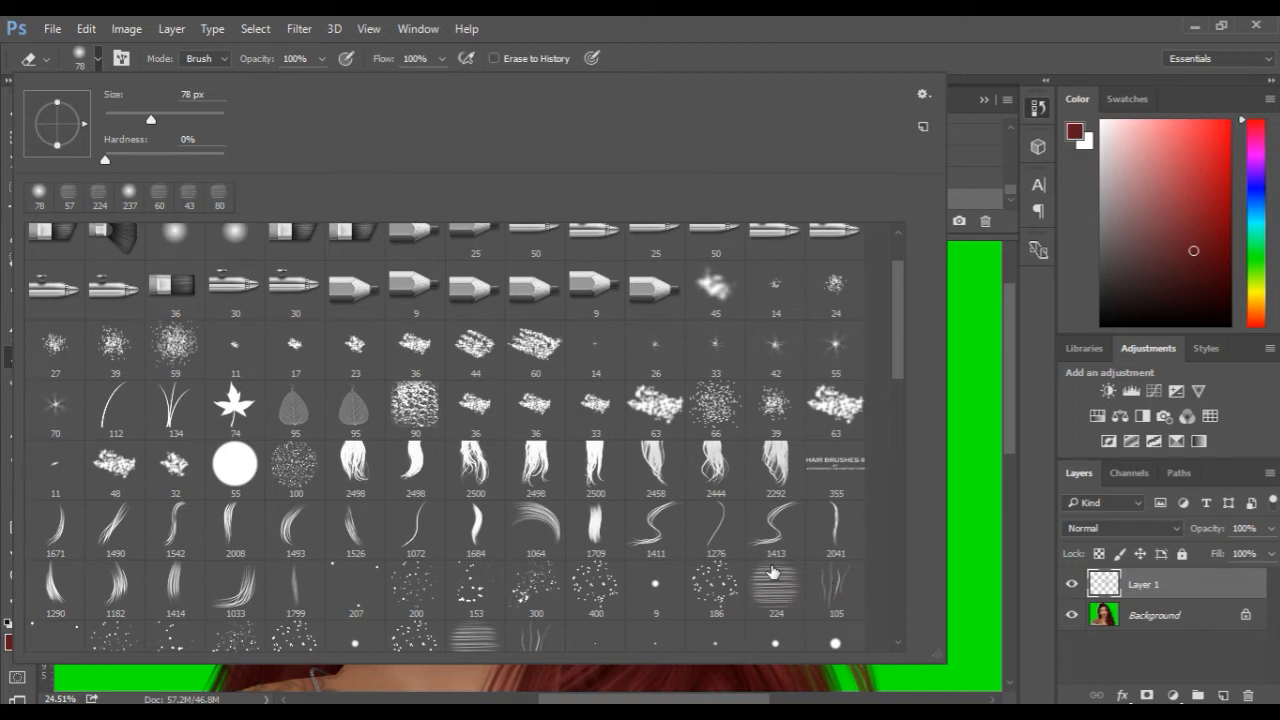
{"action": "left_click", "coordinate": [1196, 596]}
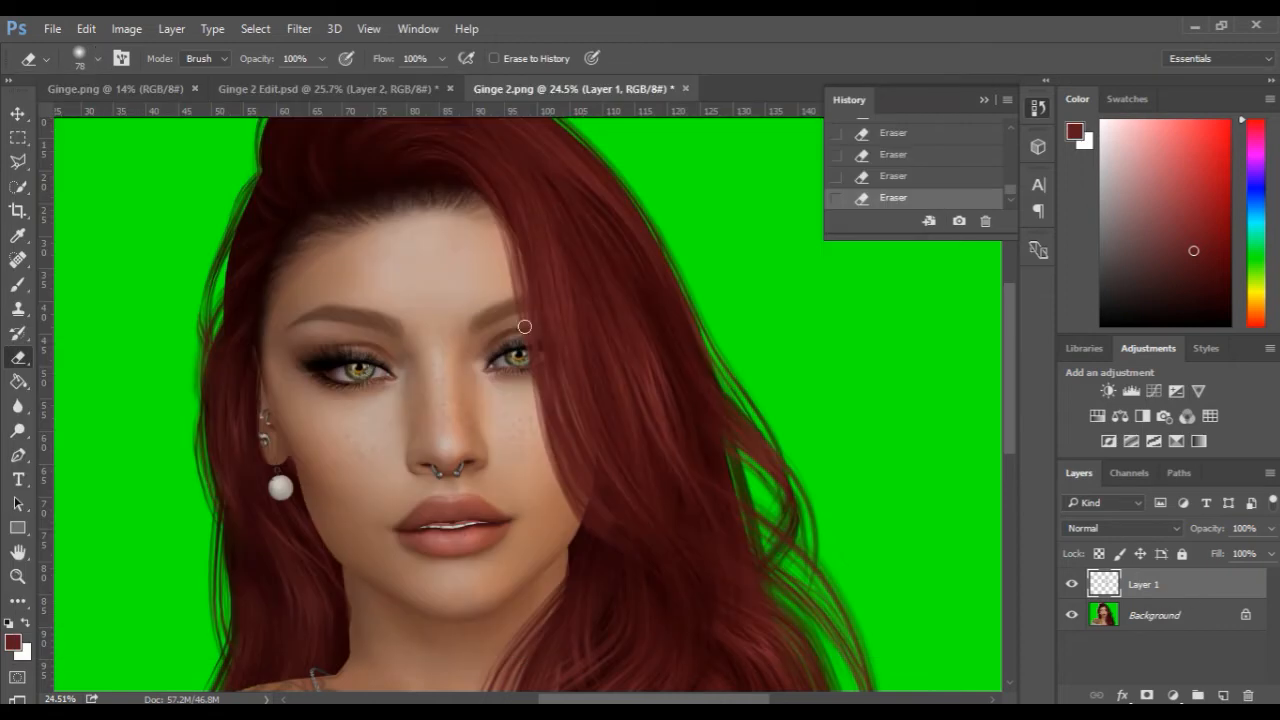
{"action": "scroll", "coordinate": [515, 325], "scroll_direction": "up", "scroll_amount": 3}
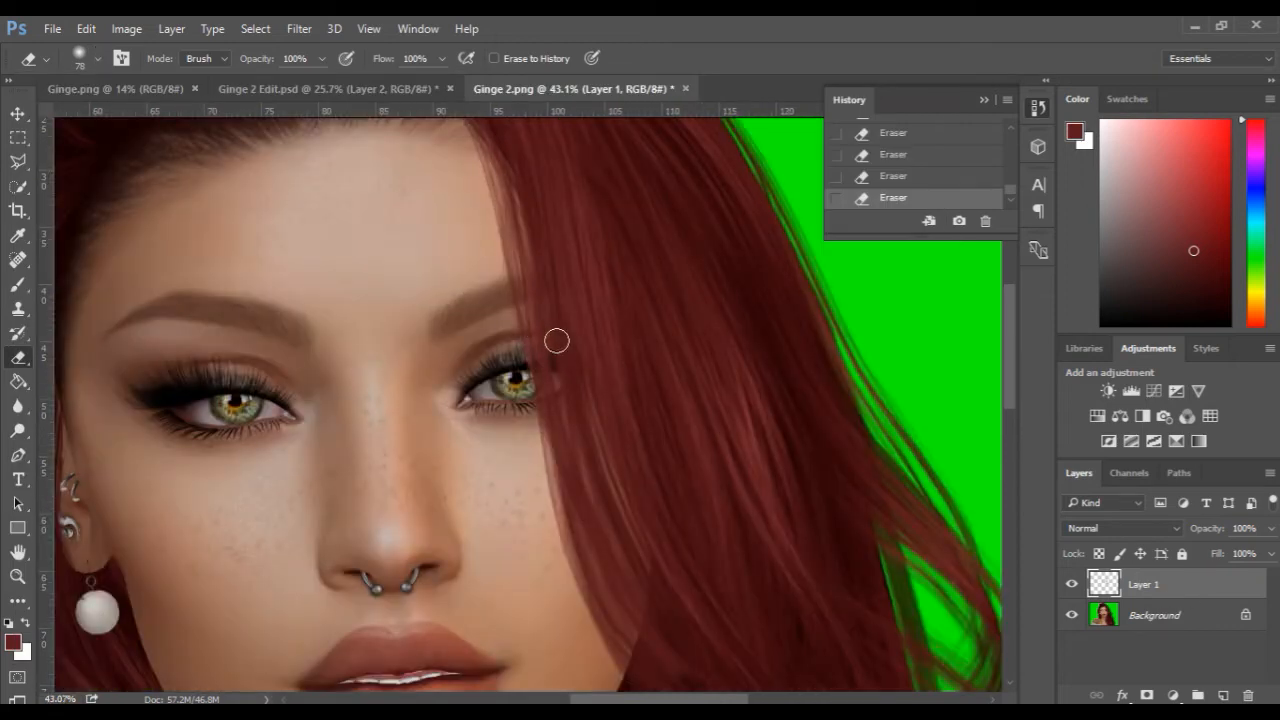
Step: Switch to Ginge 2 Edit.psd and examine the finished hair edge beside the face
{"action": "left_click", "coordinate": [249, 89]}
{"action": "key", "text": "space"}
{"action": "left_click_drag", "start_coordinate": [666, 382], "coordinate": [400, 337]}
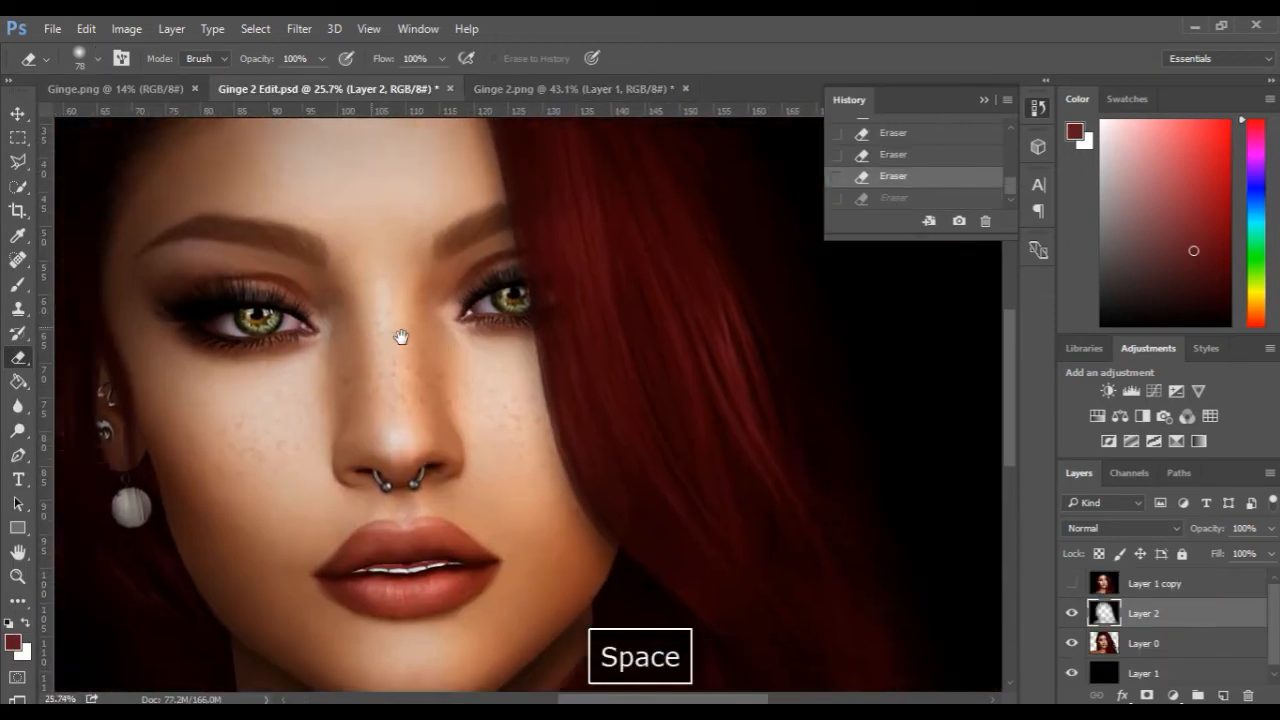
{"action": "scroll", "coordinate": [589, 404], "scroll_direction": "down", "scroll_amount": 3}
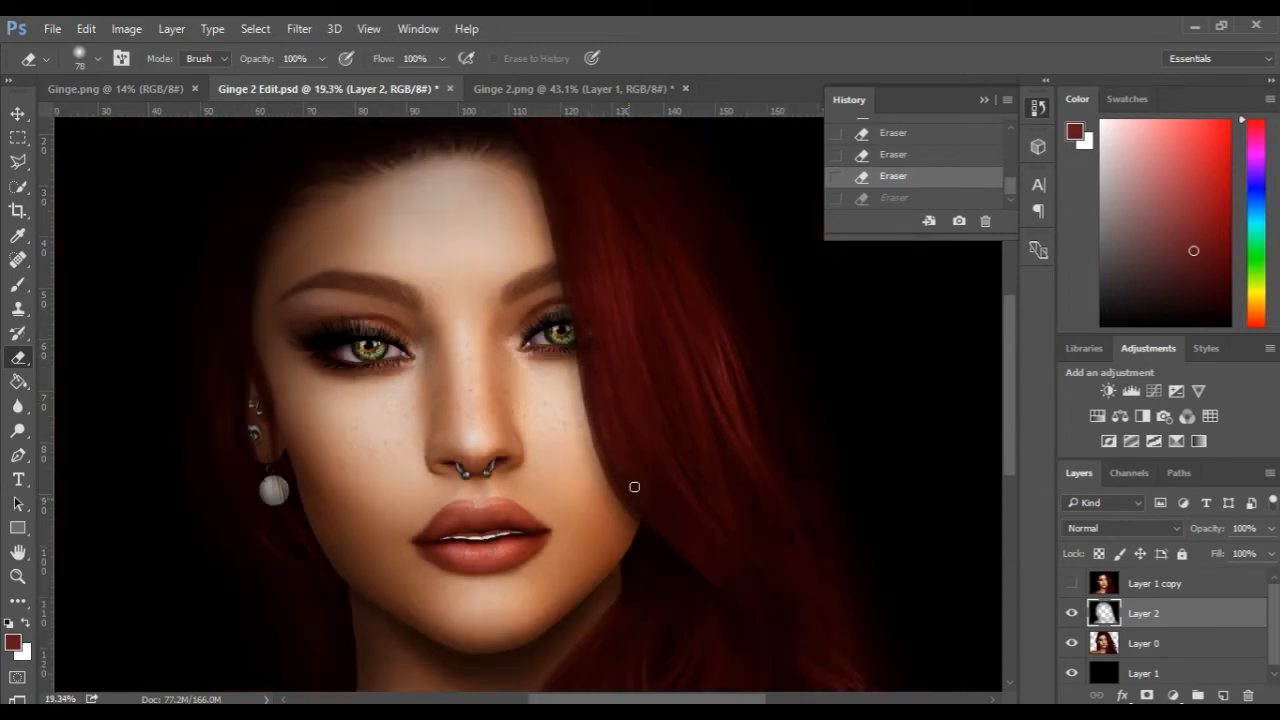
Step: Hide Layer 1 in Ginge 2.png and inspect the portrait without the painted strands
{"action": "left_click", "coordinate": [572, 89]}
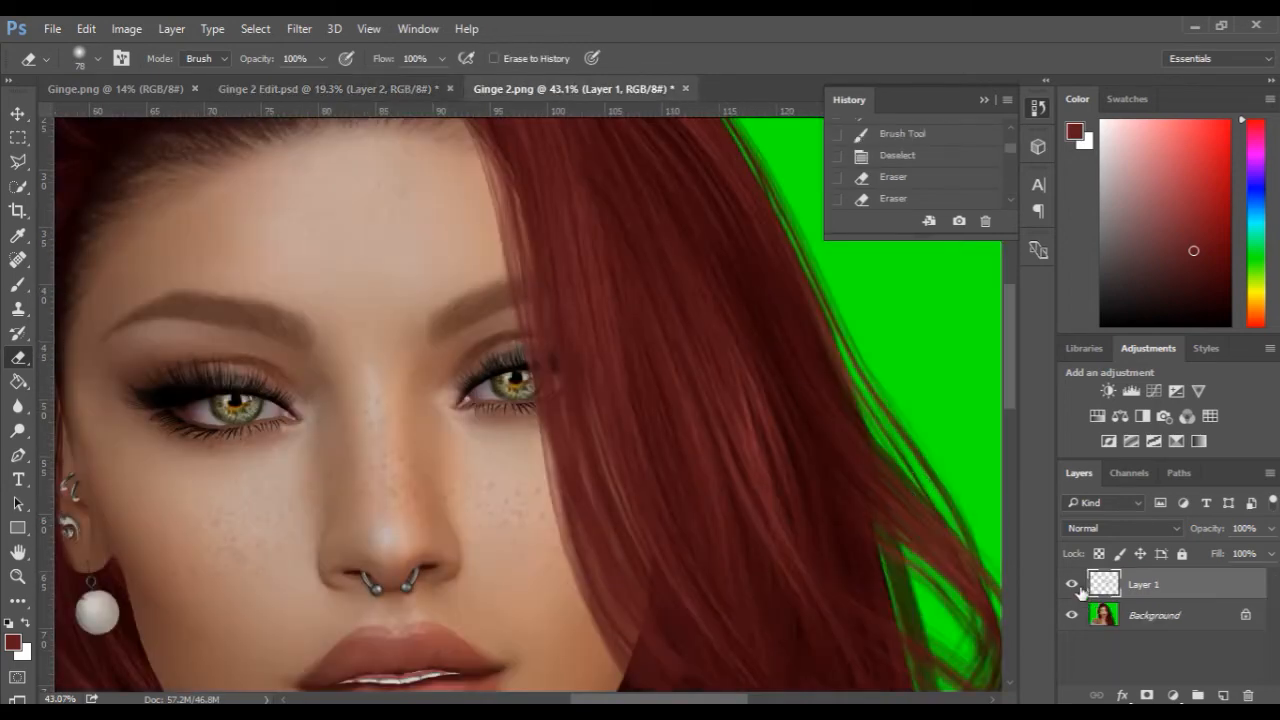
{"action": "left_click", "coordinate": [1072, 584]}
{"action": "scroll", "coordinate": [414, 409], "scroll_direction": "down", "scroll_amount": 2}
{"action": "scroll", "coordinate": [566, 607], "scroll_direction": "down", "scroll_amount": 1}
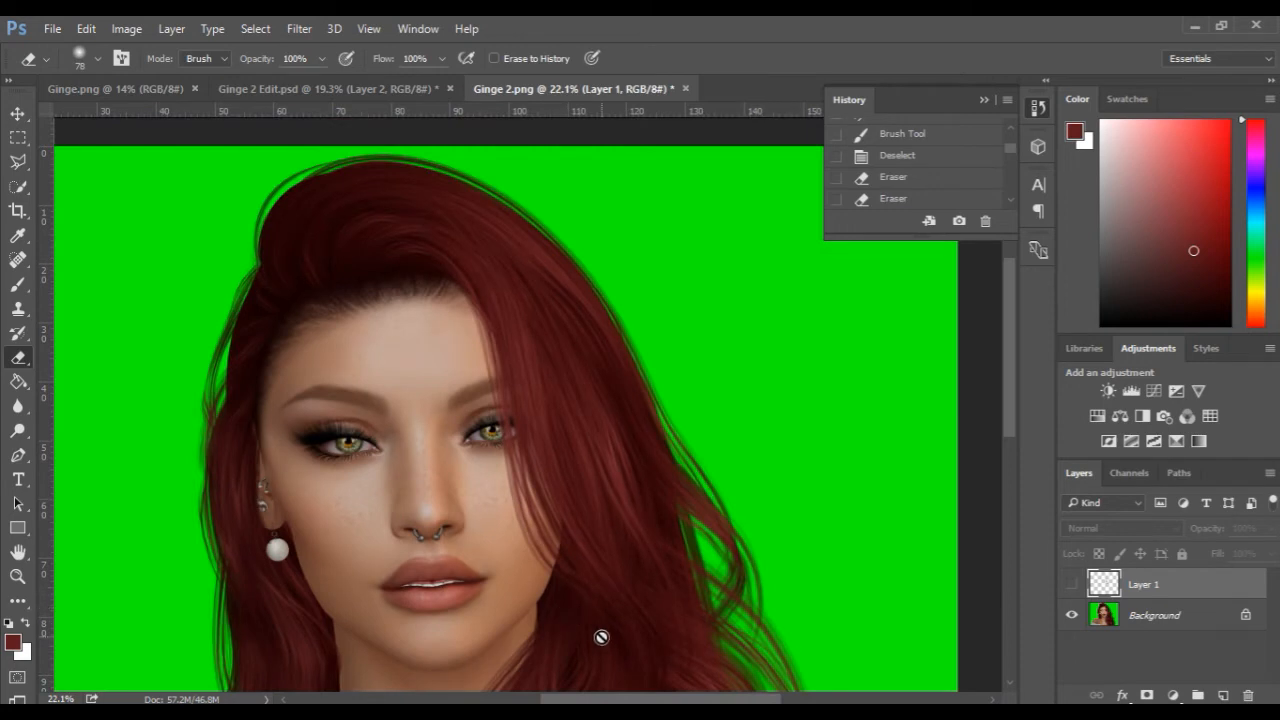
{"action": "key", "text": "space"}
{"action": "left_click_drag", "start_coordinate": [491, 523], "coordinate": [434, 371]}
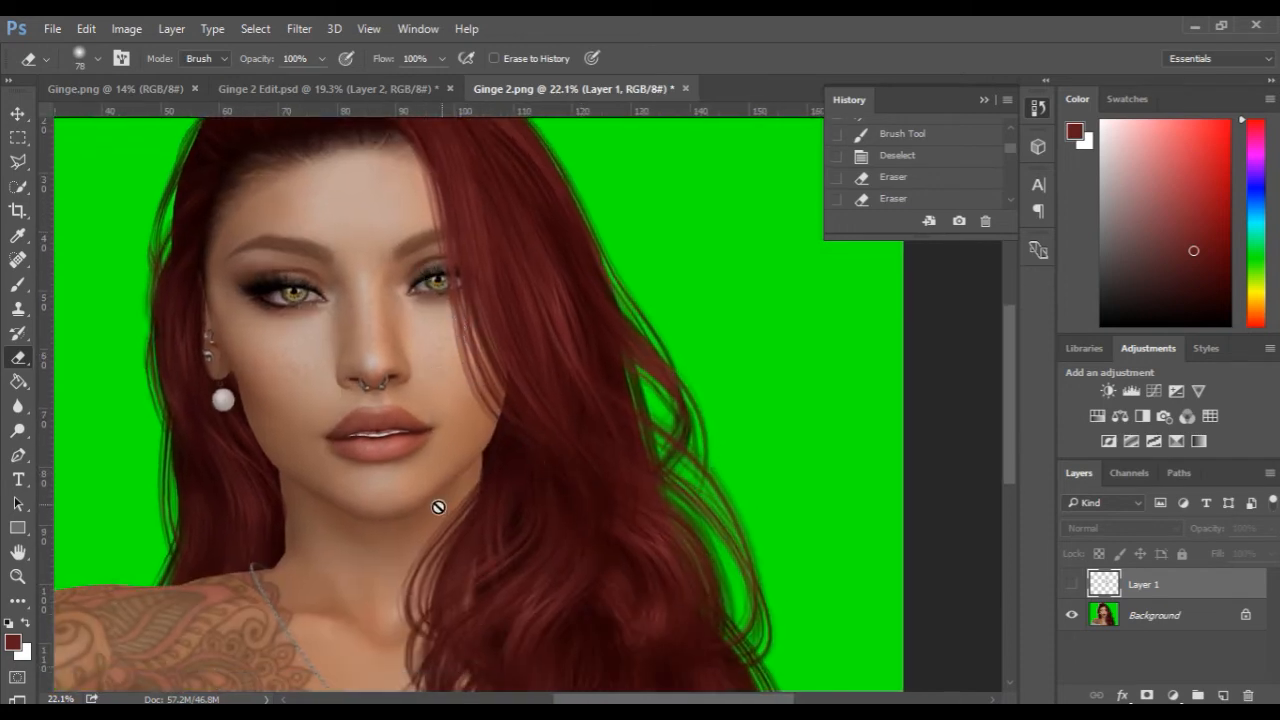
Step: Review the face, shading and hair in Ginge 2 Edit.psd and browse the available brush presets
{"action": "left_click", "coordinate": [297, 92]}
{"action": "scroll", "coordinate": [532, 347], "scroll_direction": "down", "scroll_amount": 3}
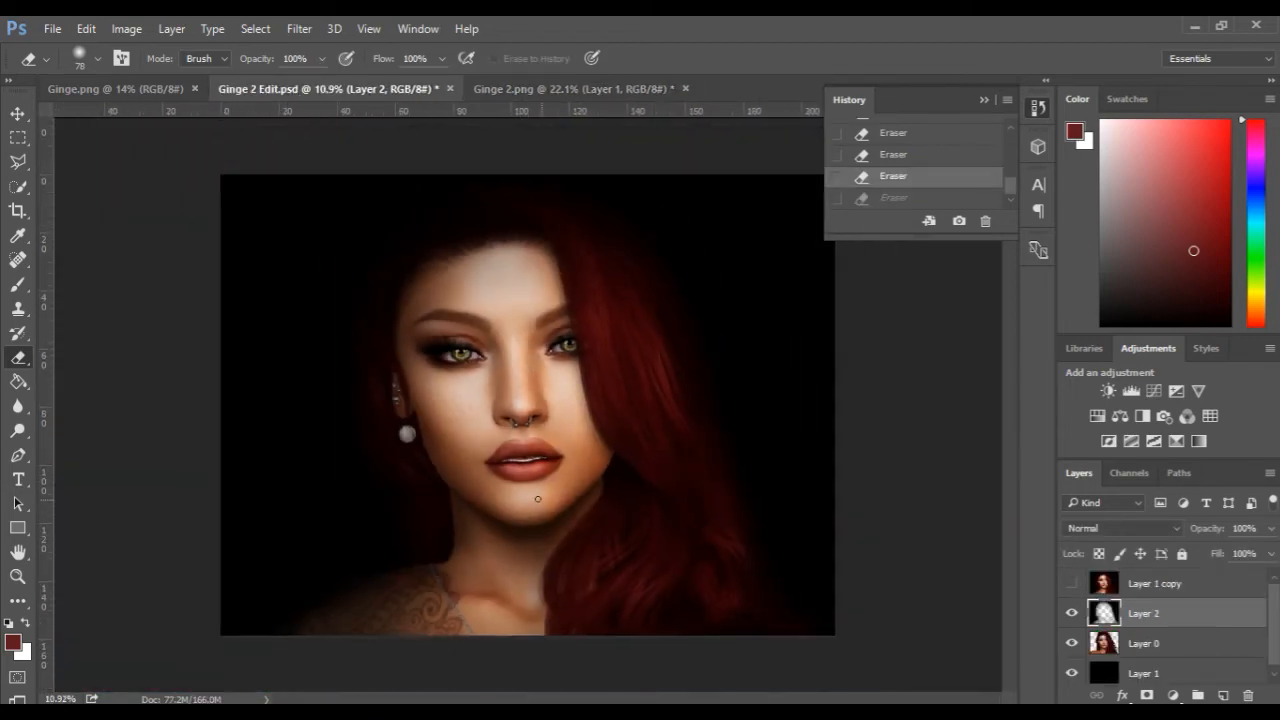
{"action": "scroll", "coordinate": [458, 451], "scroll_direction": "up", "scroll_amount": 3}
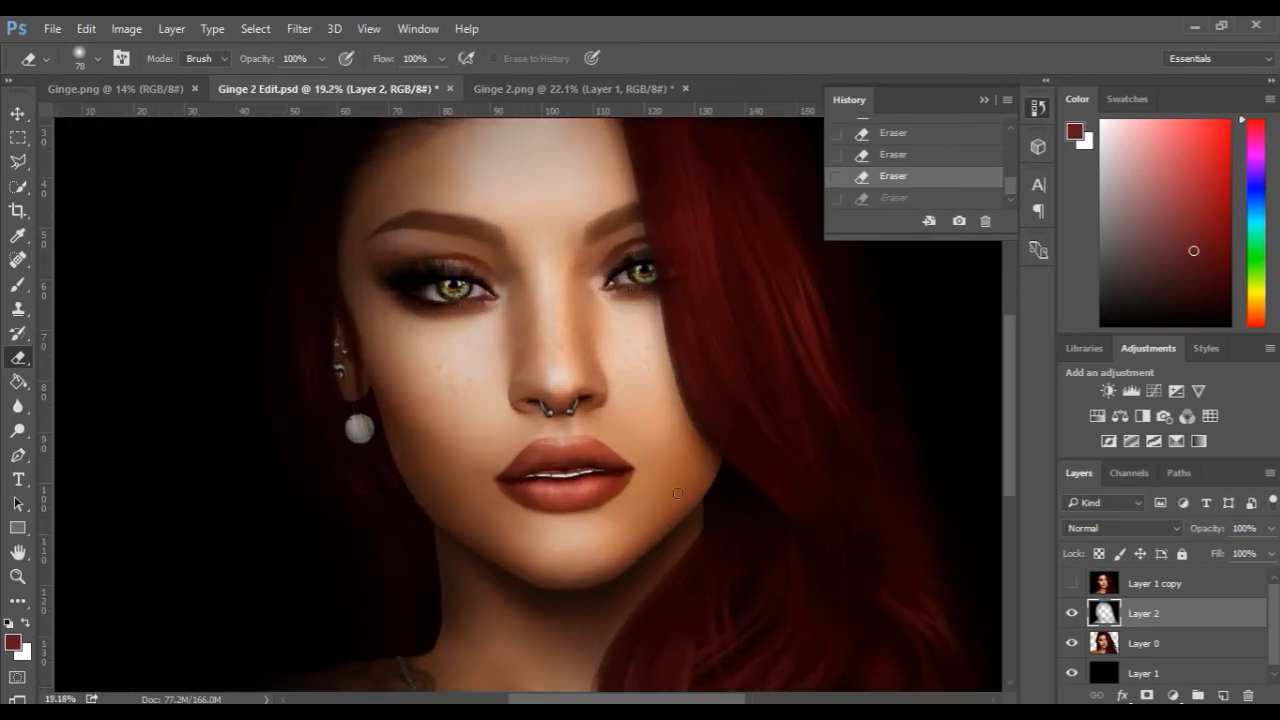
{"action": "scroll", "coordinate": [540, 487], "scroll_direction": "up", "scroll_amount": 2}
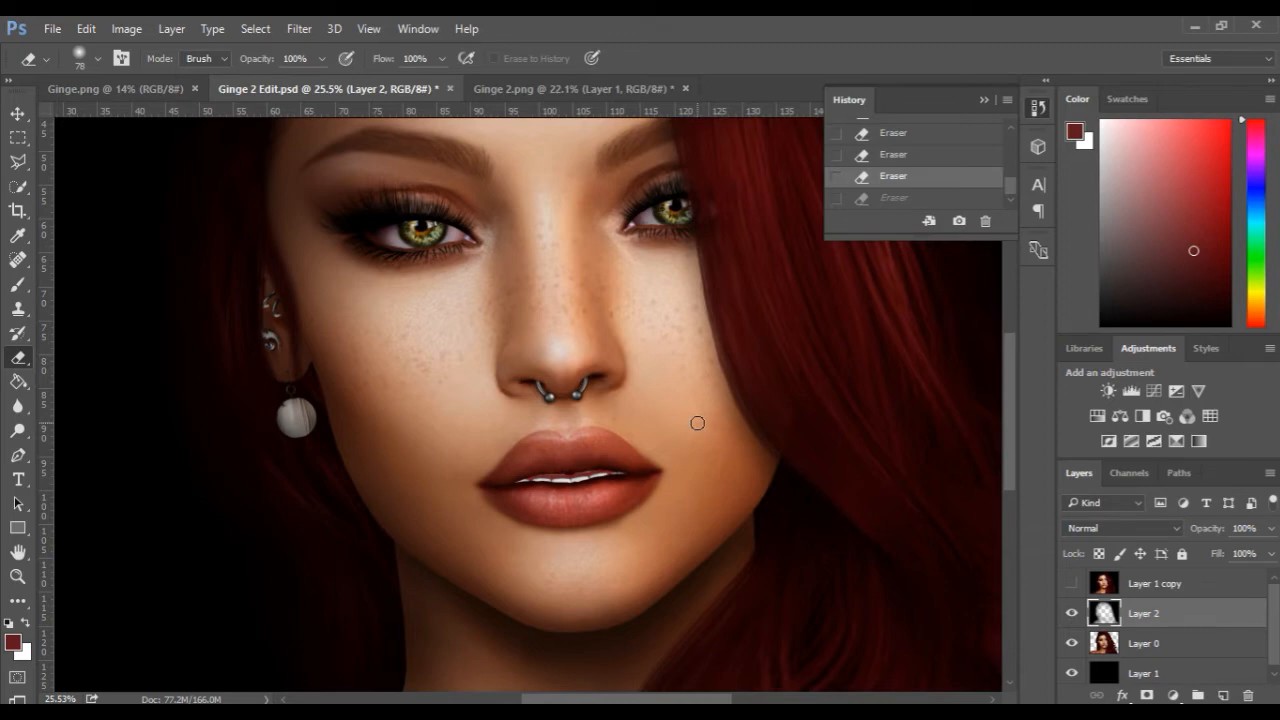
{"action": "right_click", "coordinate": [418, 272]}
{"action": "scroll", "coordinate": [587, 384], "scroll_direction": "down", "scroll_amount": 1}
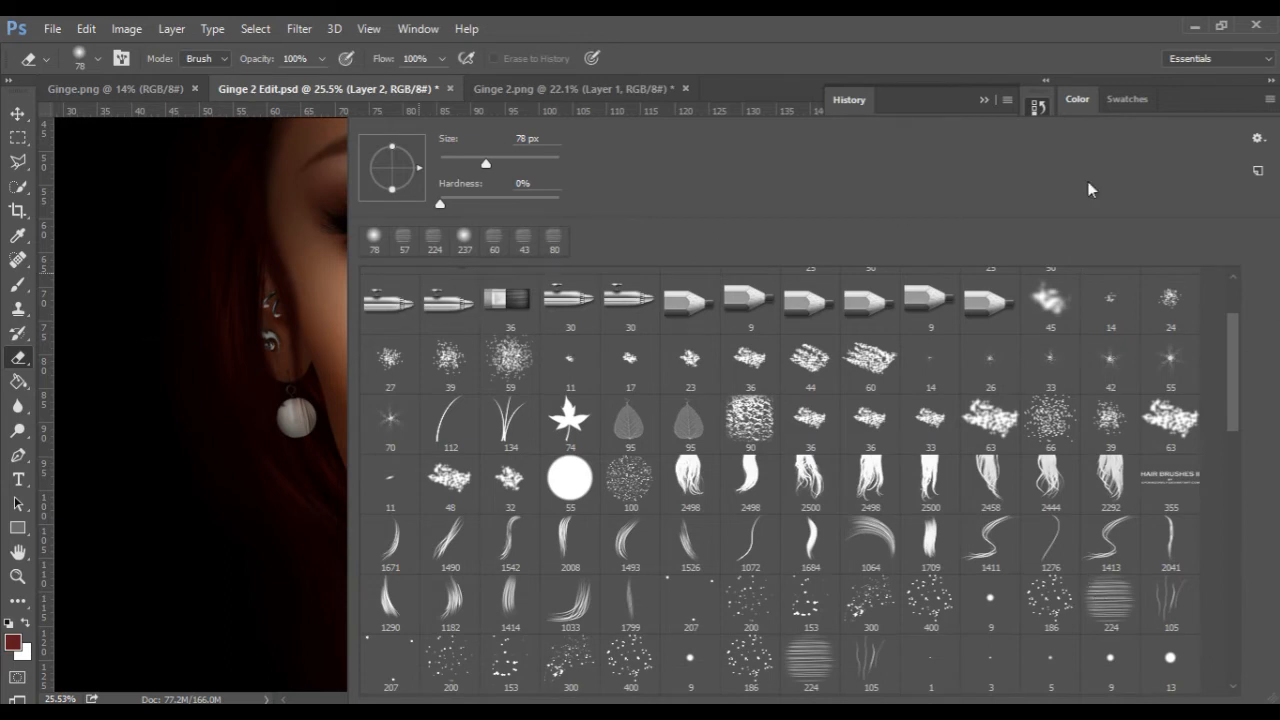
{"action": "left_click", "coordinate": [1000, 55]}
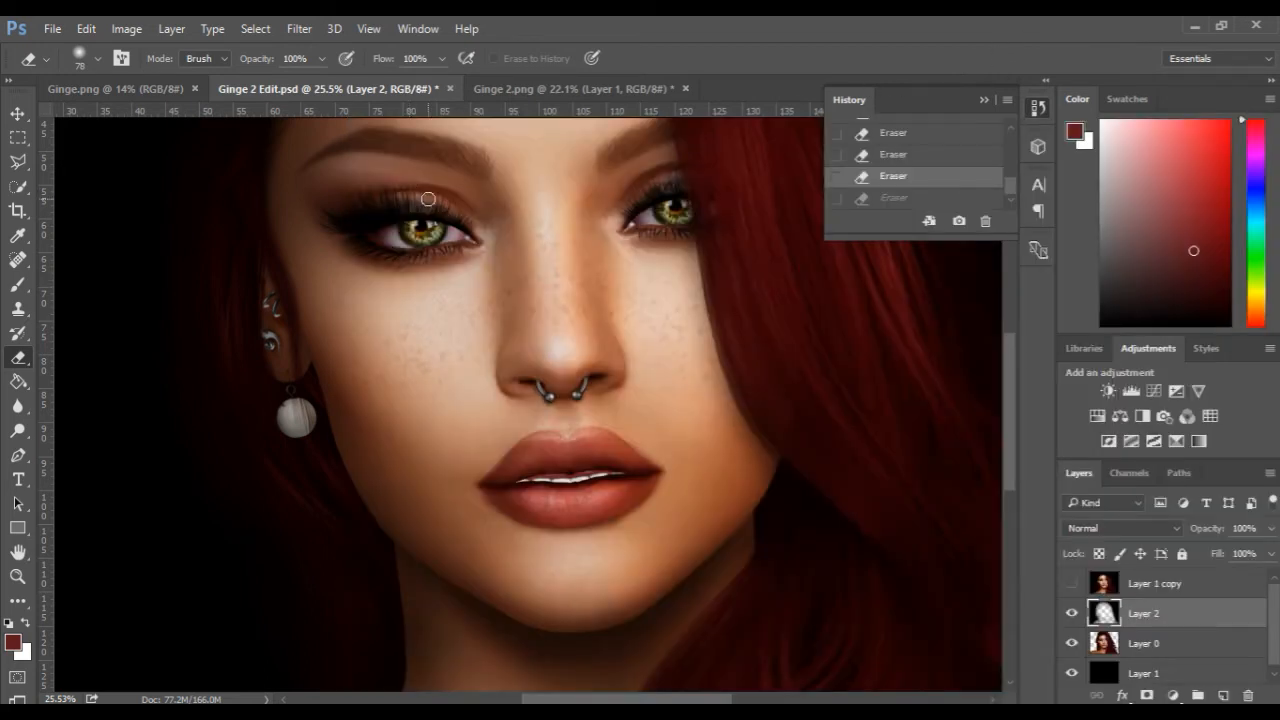
{"action": "scroll", "coordinate": [676, 301], "scroll_direction": "down", "scroll_amount": 6}
{"action": "key", "text": "space"}
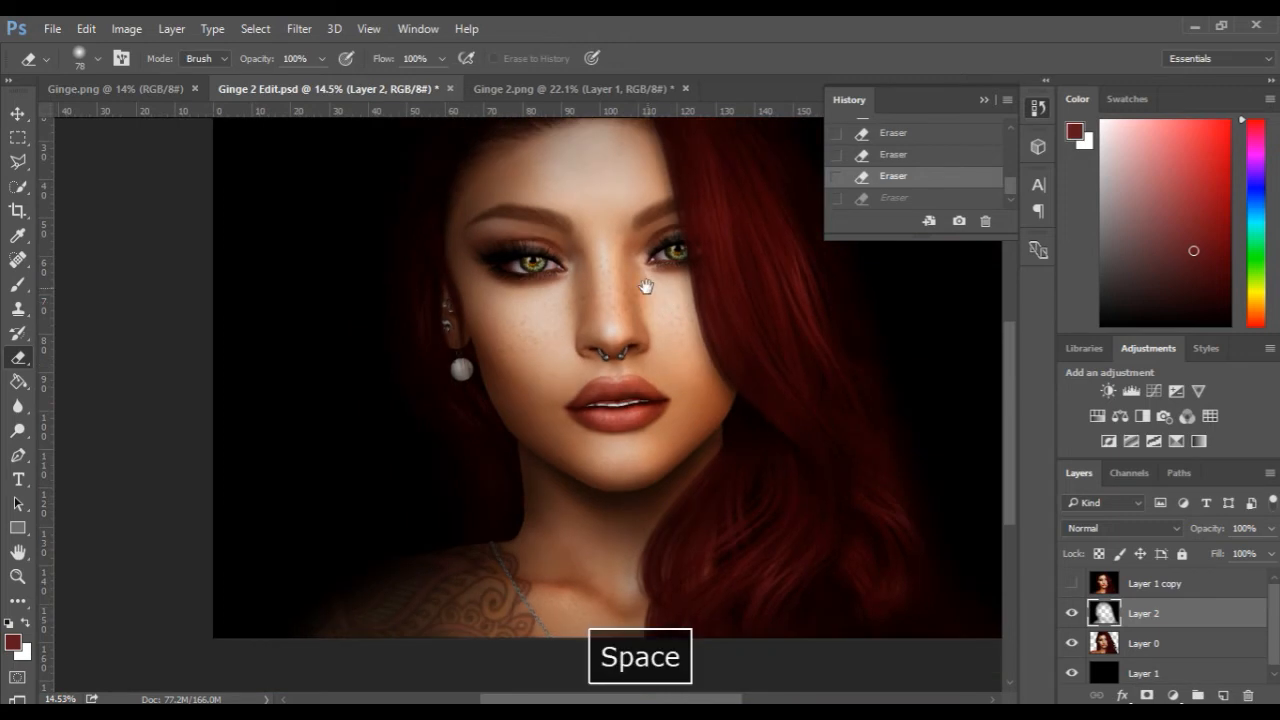
{"action": "scroll", "coordinate": [646, 287], "scroll_direction": "up", "scroll_amount": 5}
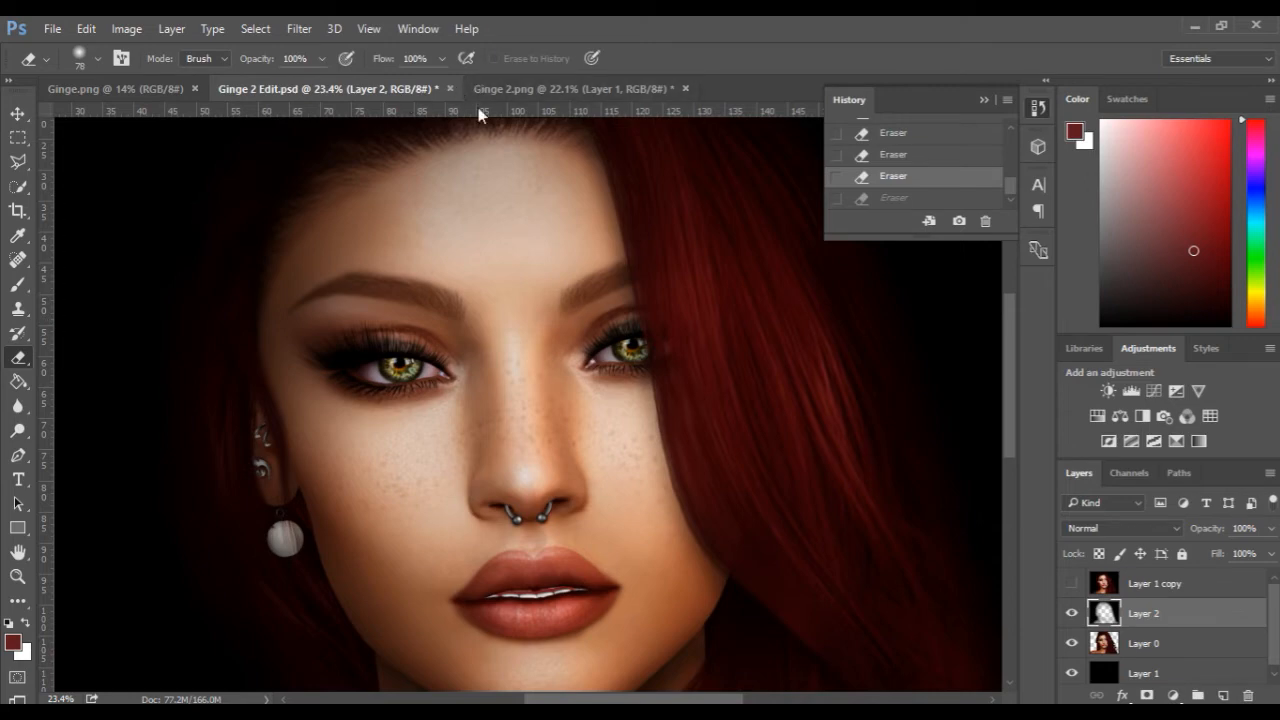
Step: Delete Layer 2 from Ginge 2 Edit.psd and hide the black Layer 1 to view the cutout on transparency
{"action": "left_click_drag", "start_coordinate": [1182, 618], "coordinate": [1247, 695]}
{"action": "scroll", "coordinate": [536, 397], "scroll_direction": "down", "scroll_amount": 4}
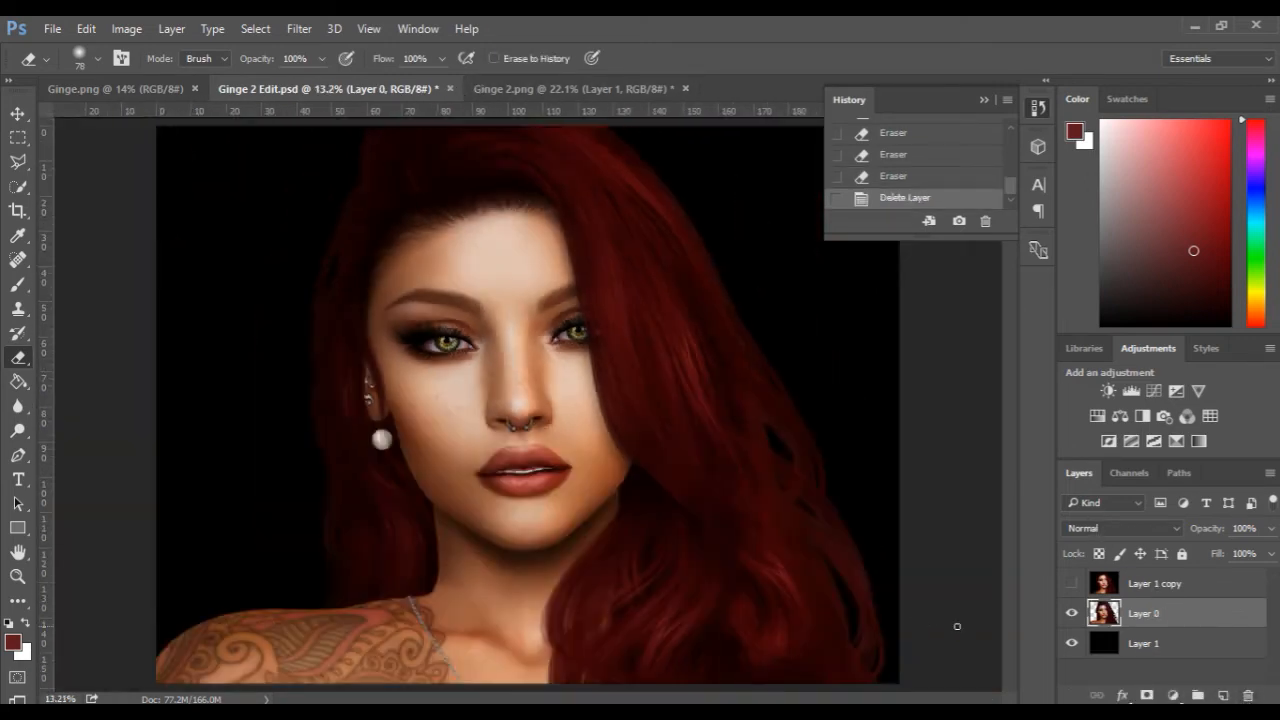
{"action": "left_click", "coordinate": [1072, 643]}
{"action": "scroll", "coordinate": [500, 422], "scroll_direction": "down", "scroll_amount": 2}
{"action": "scroll", "coordinate": [500, 422], "scroll_direction": "up", "scroll_amount": 2}
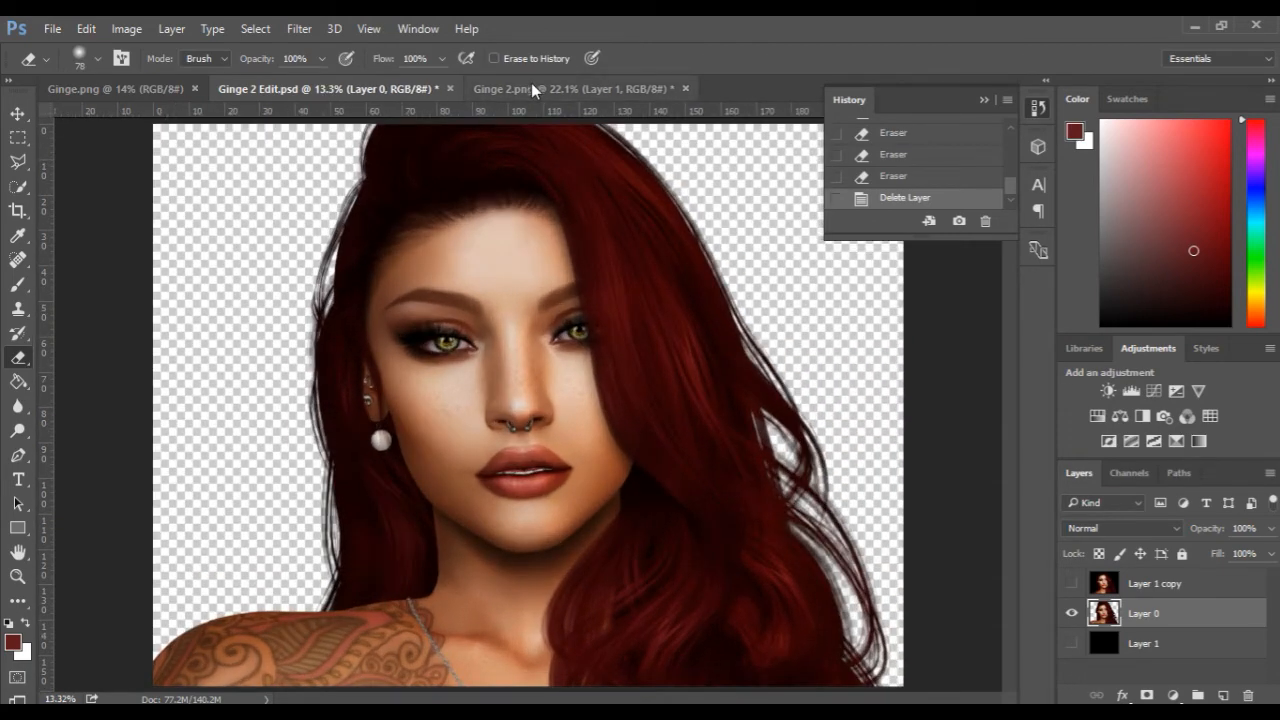
Step: Compare the original green-background portrait in Ginge 2.png with the cutout in Ginge 2 Edit.psd
{"action": "left_click", "coordinate": [531, 86]}
{"action": "scroll", "coordinate": [788, 385], "scroll_direction": "down", "scroll_amount": 3}
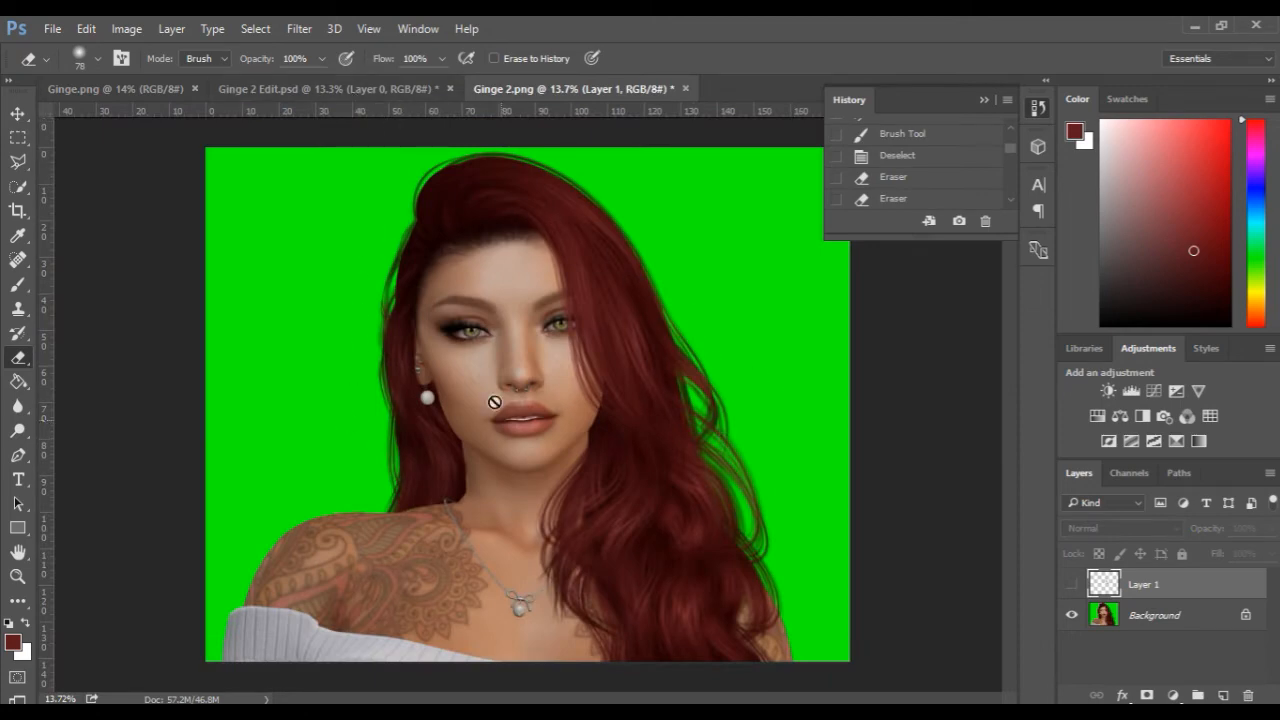
{"action": "left_click", "coordinate": [280, 88]}
{"action": "scroll", "coordinate": [493, 338], "scroll_direction": "up", "scroll_amount": 2}
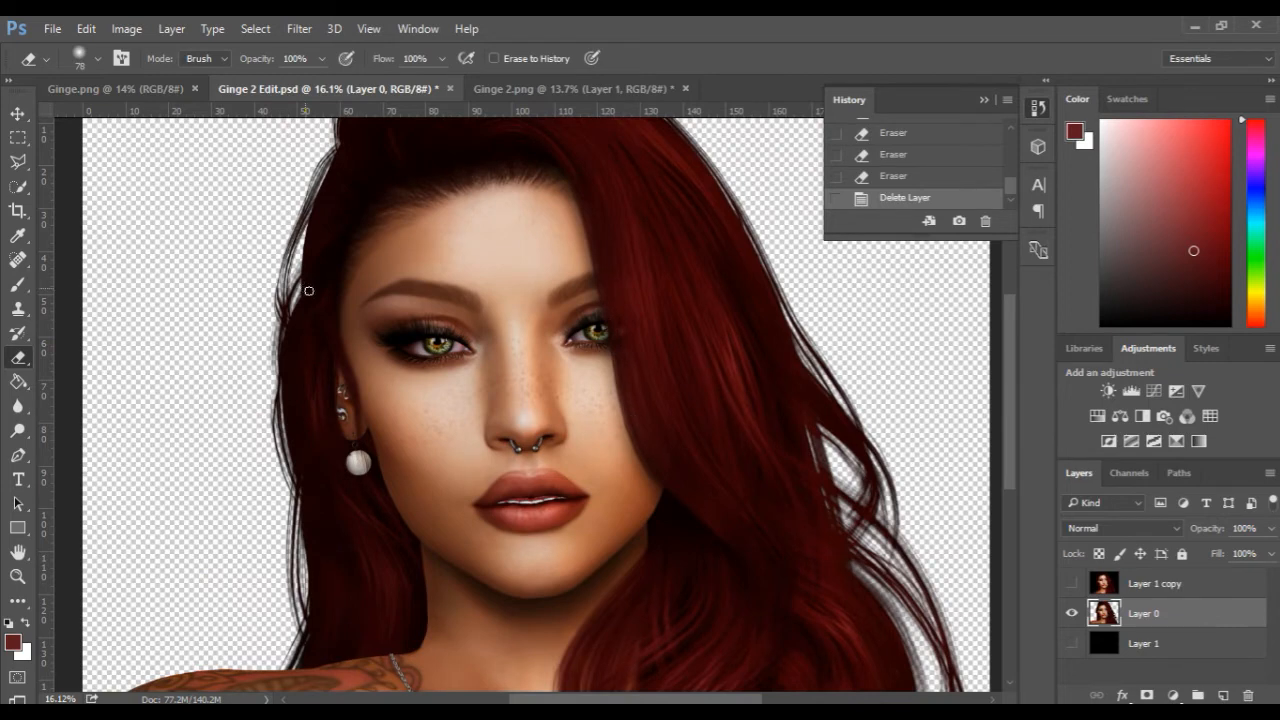
{"action": "scroll", "coordinate": [380, 467], "scroll_direction": "down", "scroll_amount": 2}
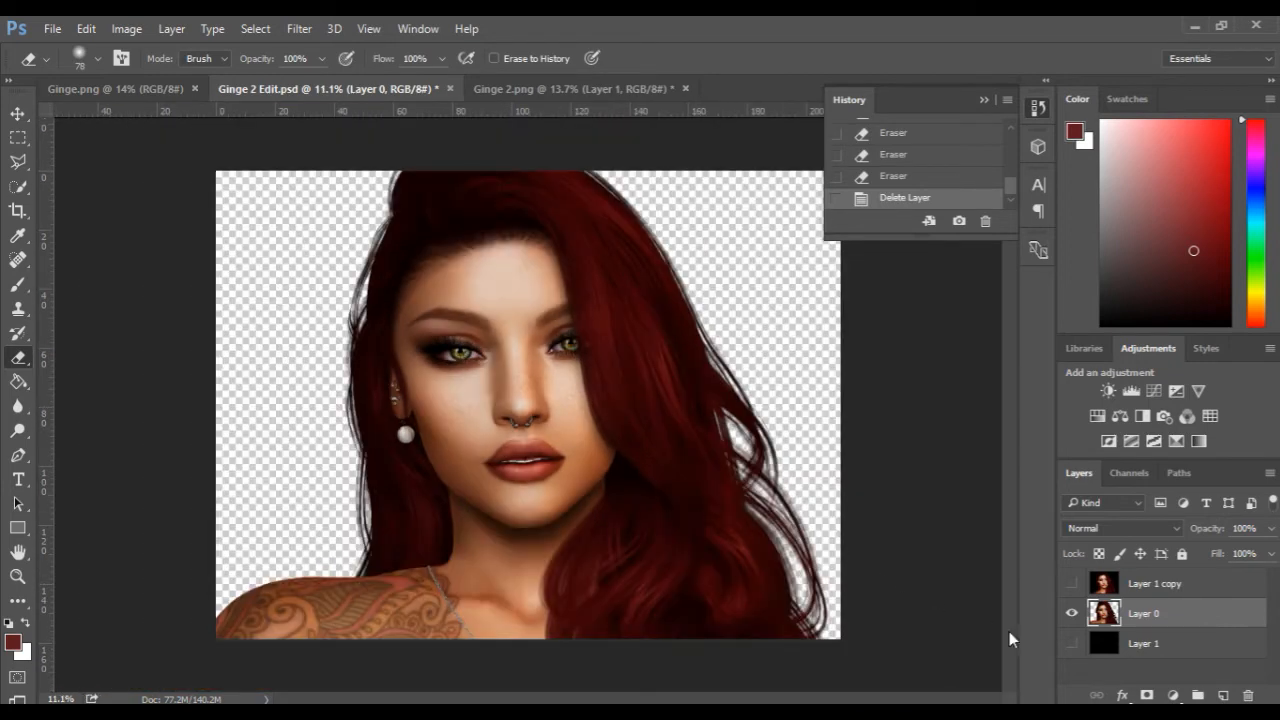
Step: Show the black Layer 1 behind the portrait again and inspect the outer hair edges
{"action": "left_click", "coordinate": [1071, 643]}
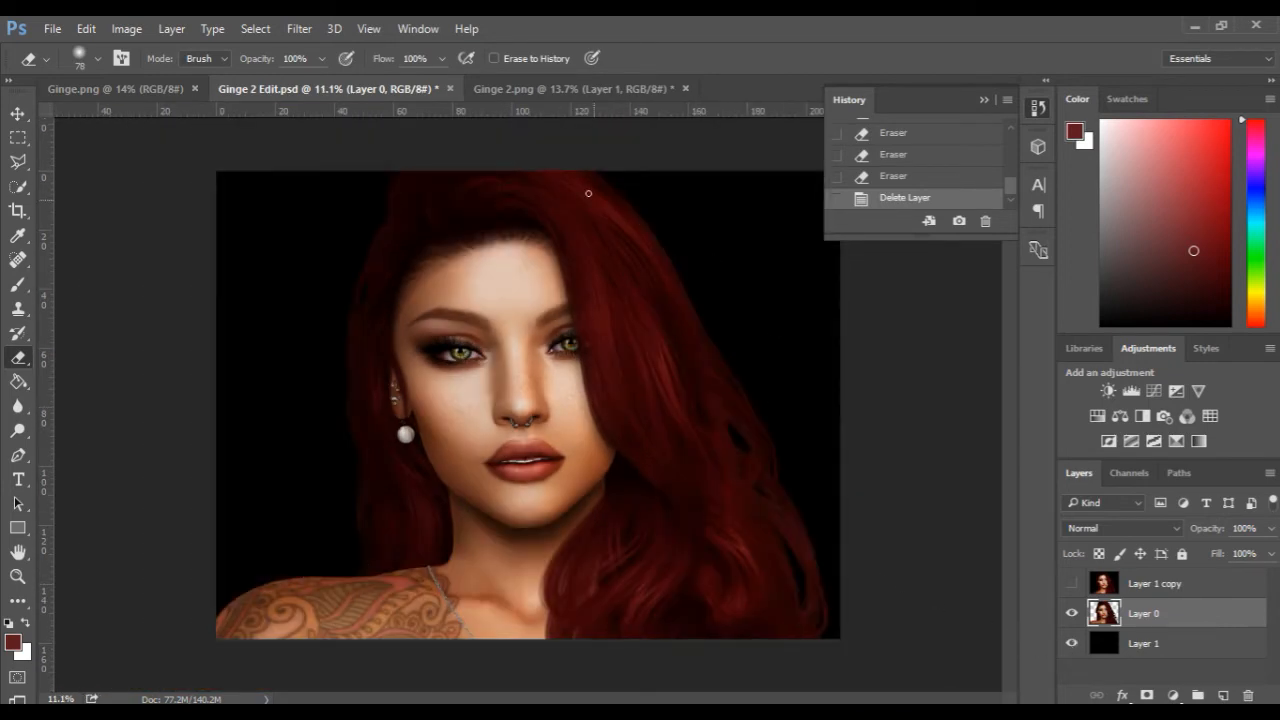
{"action": "scroll", "coordinate": [602, 211], "scroll_direction": "up", "scroll_amount": 2}
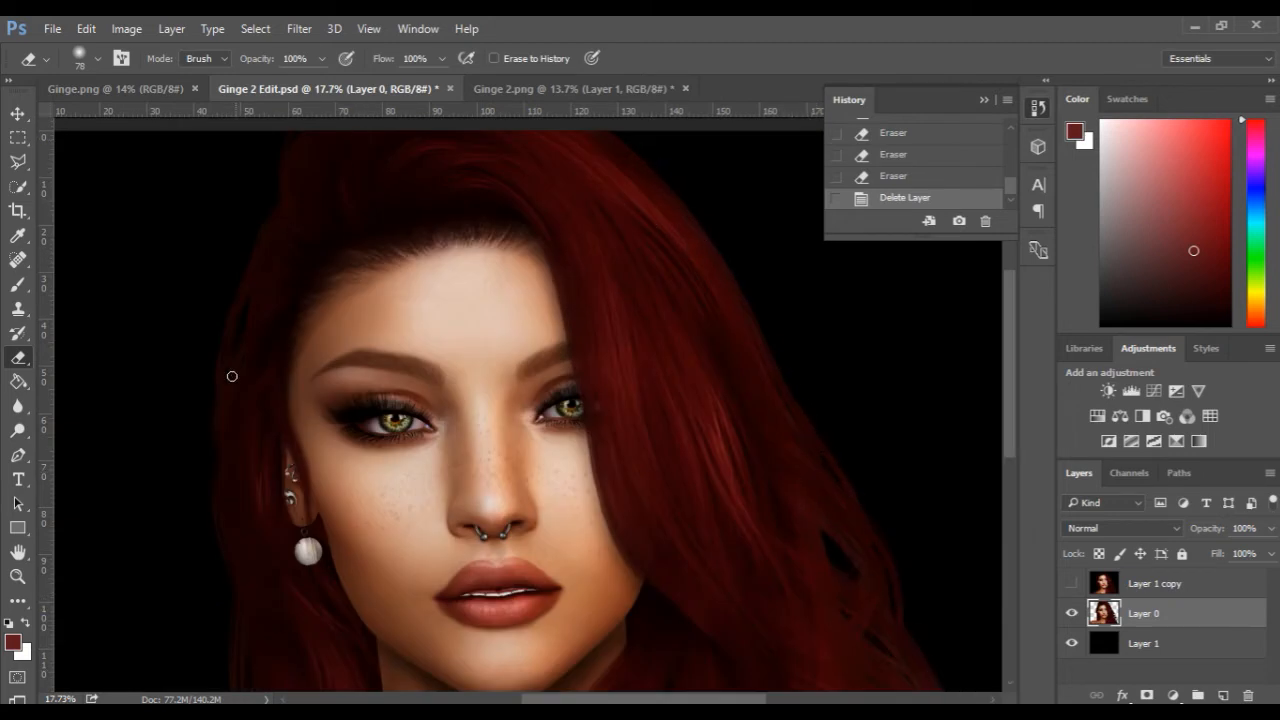
{"action": "scroll", "coordinate": [433, 312], "scroll_direction": "down", "scroll_amount": 2}
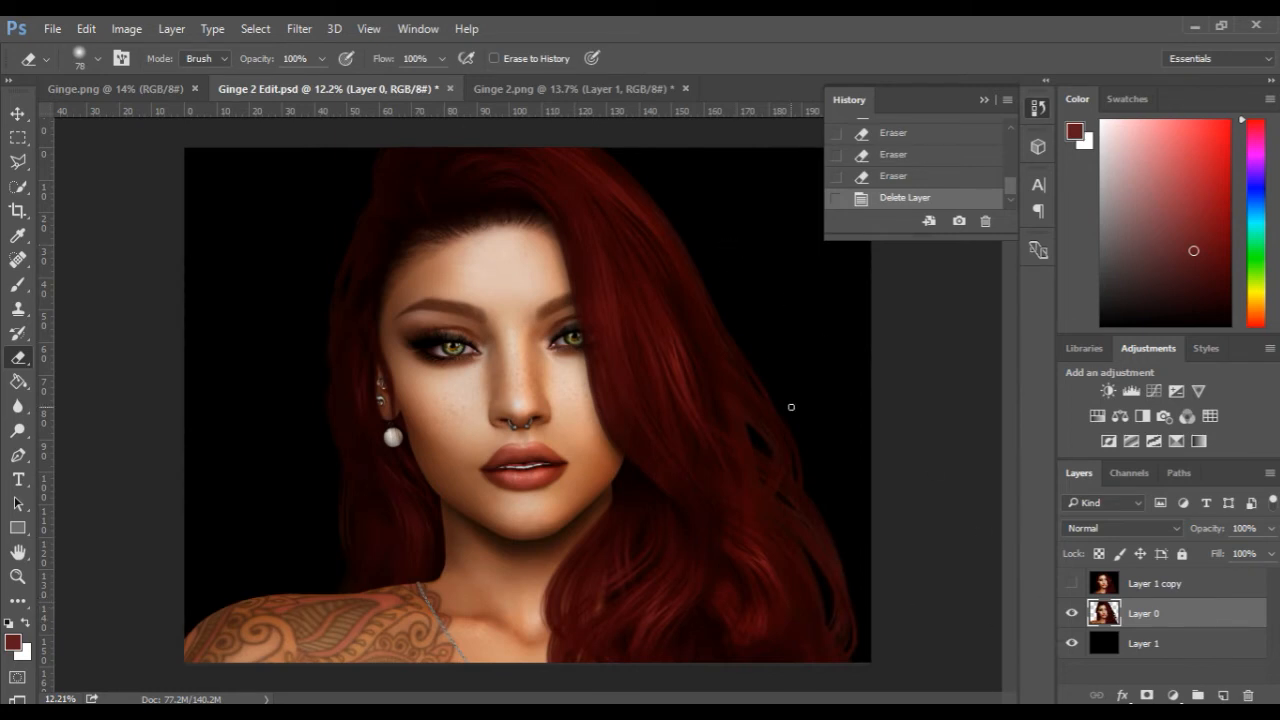
{"action": "scroll", "coordinate": [525, 440], "scroll_direction": "up", "scroll_amount": 1}
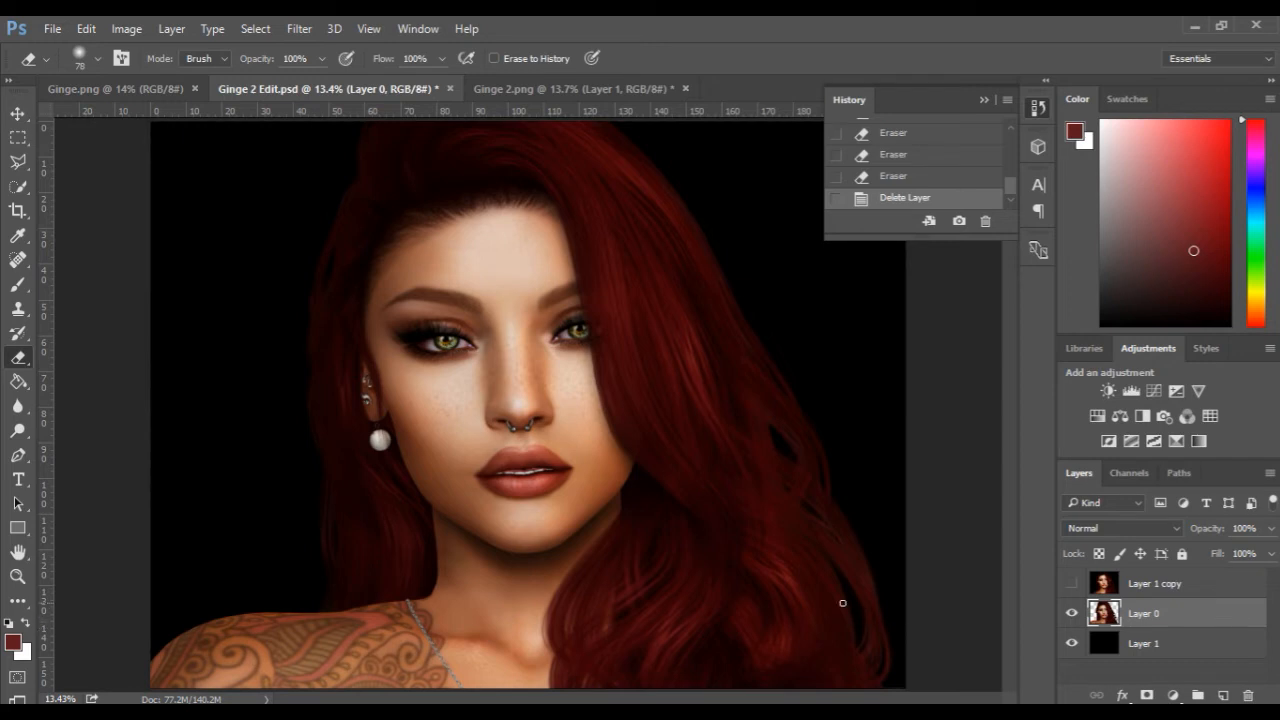
{"action": "scroll", "coordinate": [760, 555], "scroll_direction": "down", "scroll_amount": 2}
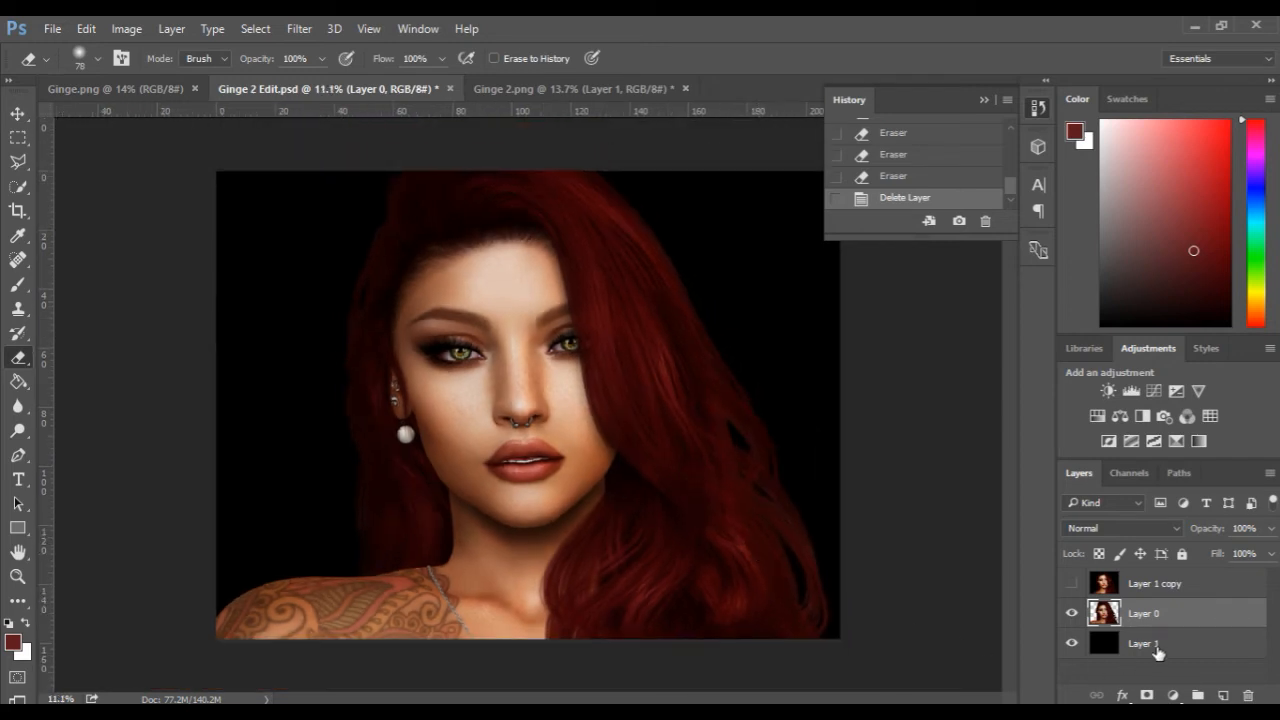
Step: Duplicate Layer 0 and hide the copy as a backup
{"action": "left_click_drag", "start_coordinate": [1183, 625], "coordinate": [1225, 695]}
{"action": "left_click", "coordinate": [1072, 613]}
Step: Try merging Layer 0 down into the black Layer 1, and remove the merge from the history
{"action": "right_click", "coordinate": [1155, 648]}
{"action": "left_click", "coordinate": [935, 586]}
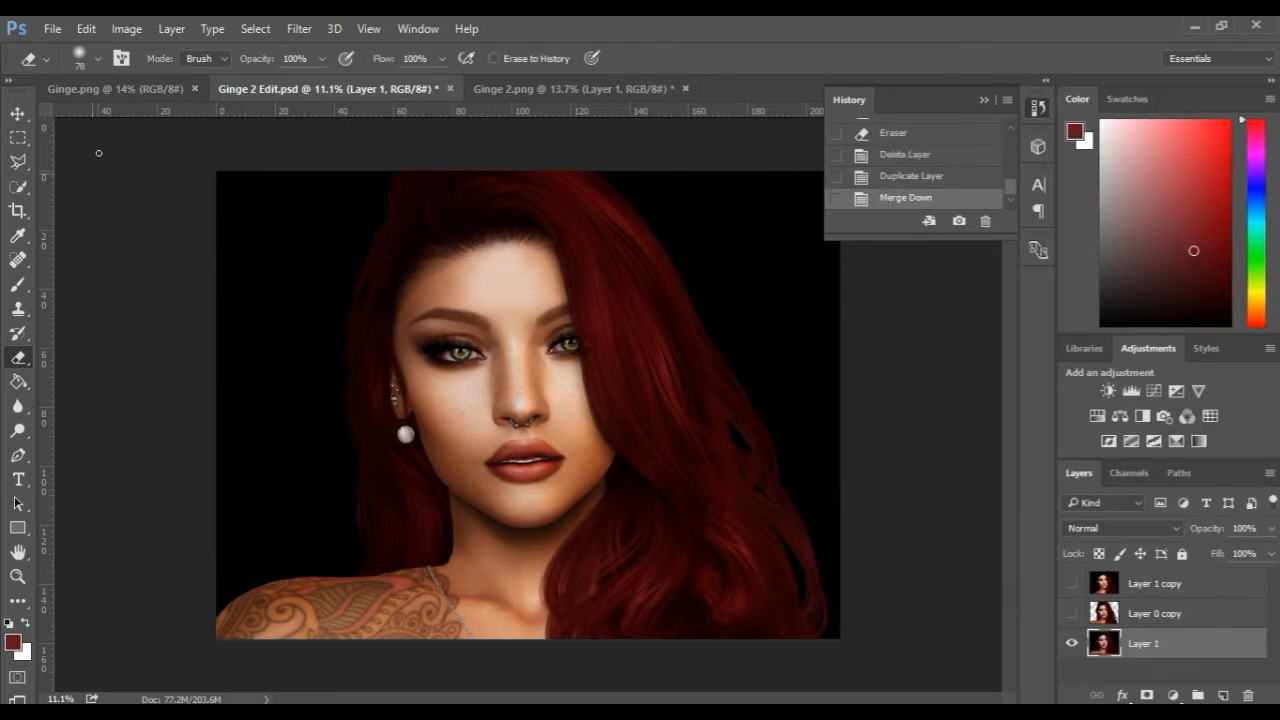
{"action": "left_click", "coordinate": [297, 28]}
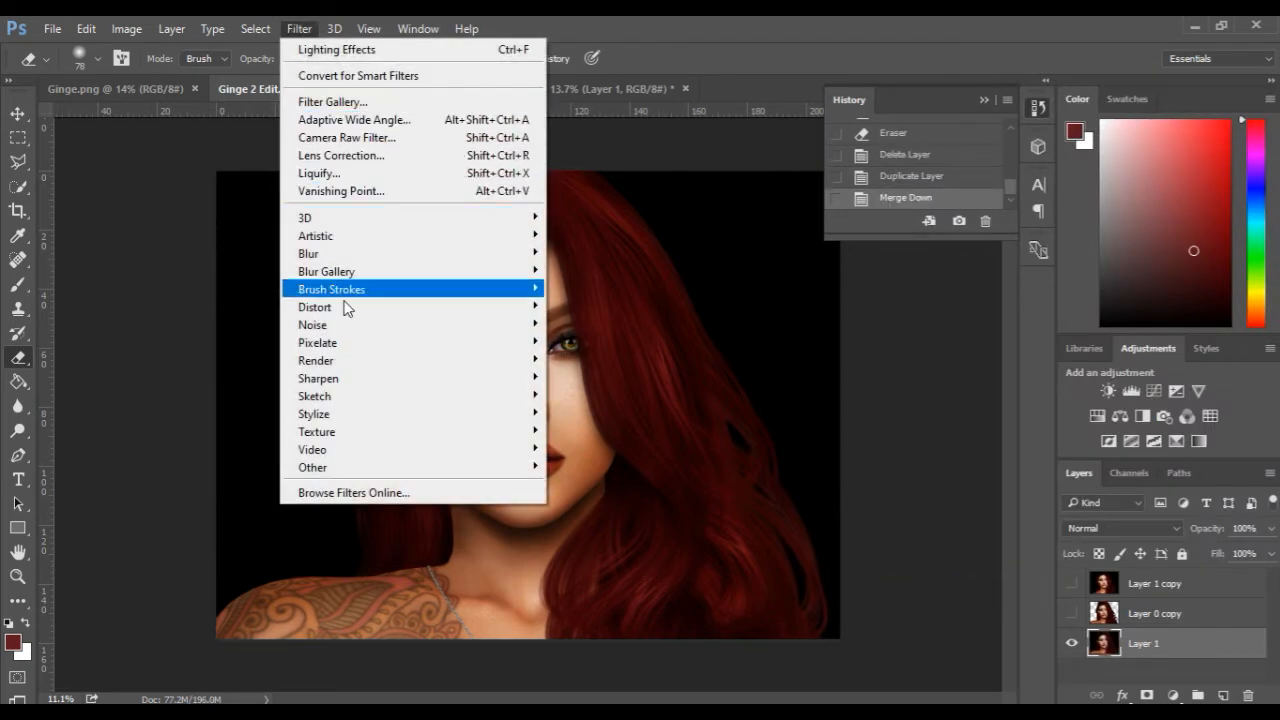
{"action": "mouse_move", "coordinate": [349, 414]}
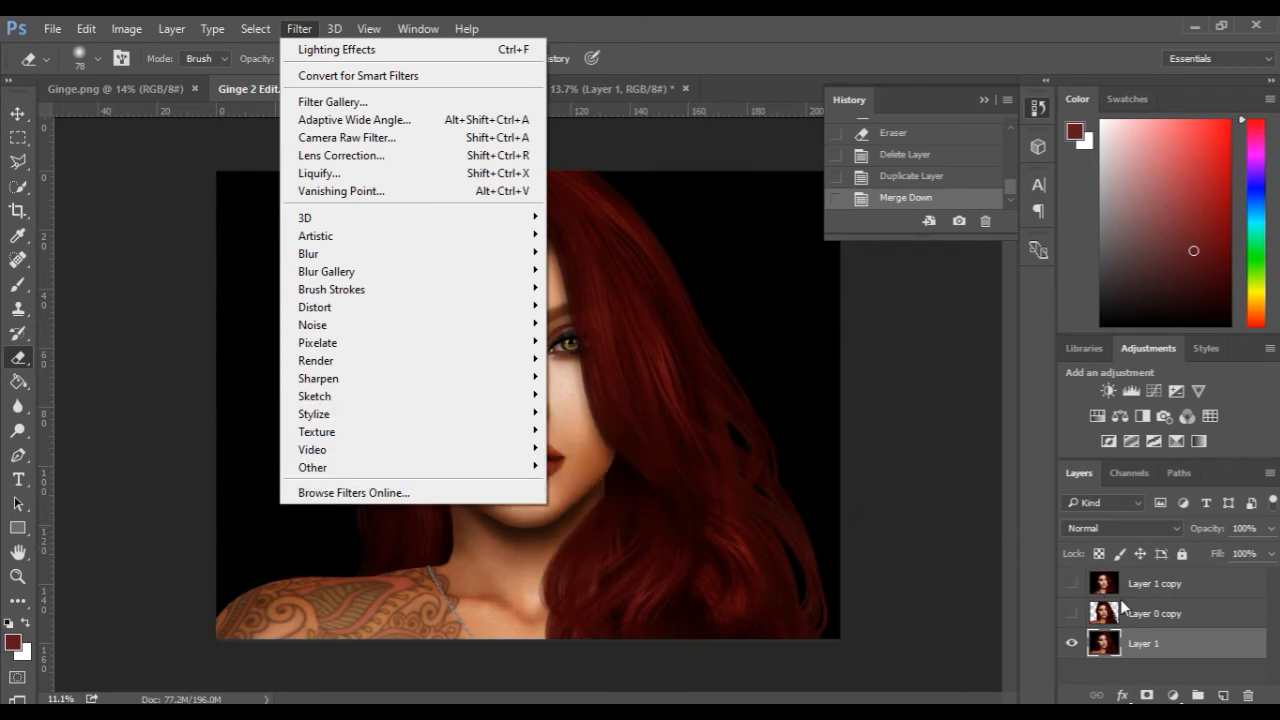
{"action": "key", "text": "Escape"}
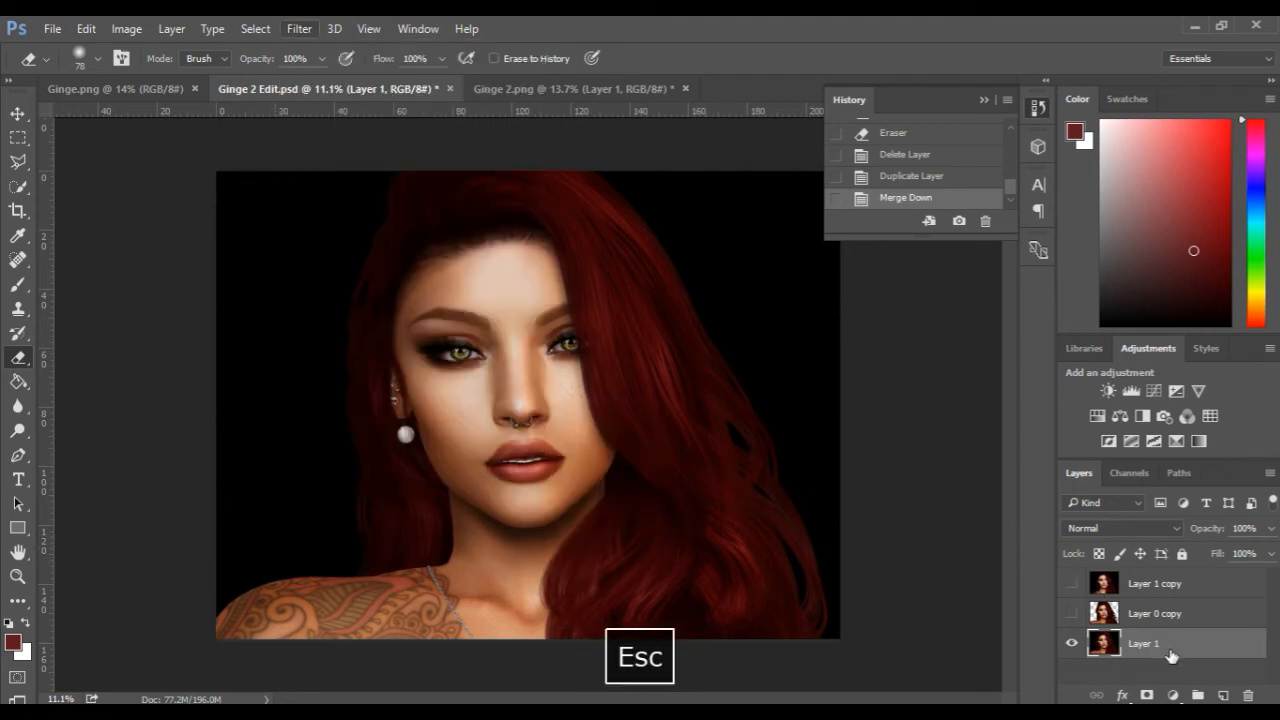
{"action": "left_click", "coordinate": [984, 222]}
{"action": "left_click", "coordinate": [605, 297]}
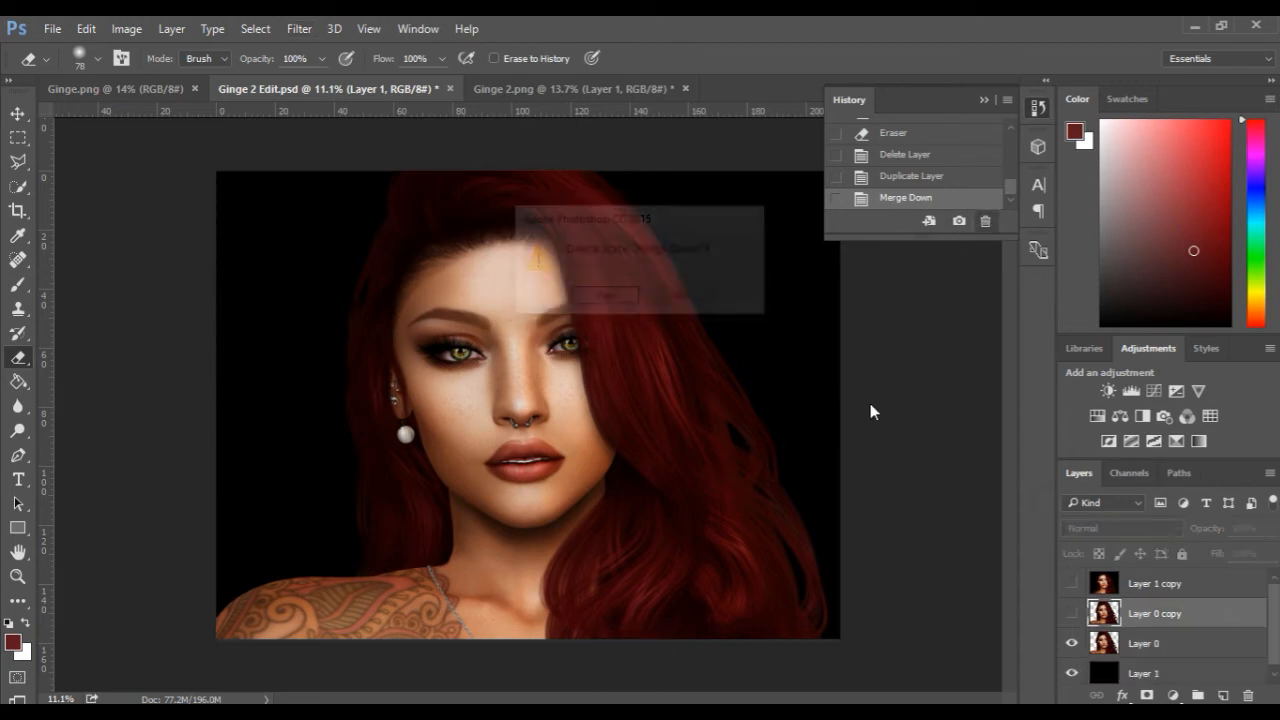
Step: Try a Lighting Effects spot light on Layer 0, positioning the light over the centre of the face
{"action": "left_click", "coordinate": [1152, 648]}
{"action": "left_click", "coordinate": [298, 30]}
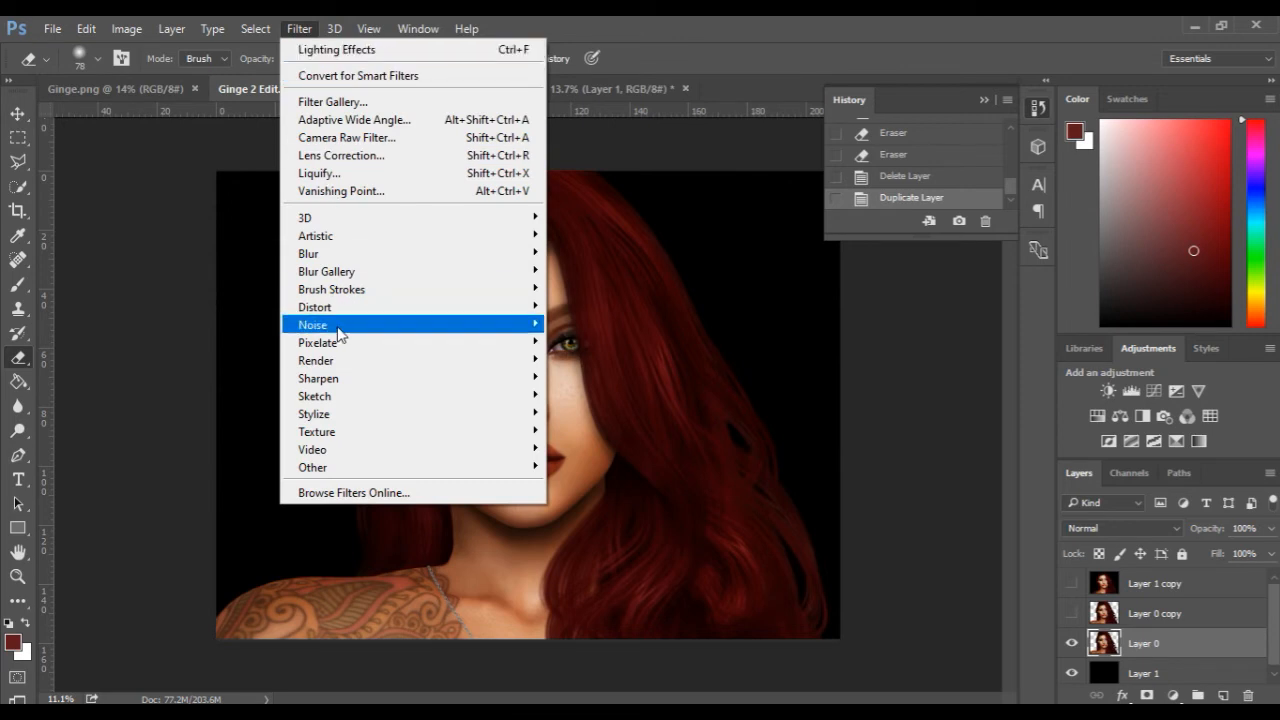
{"action": "mouse_move", "coordinate": [342, 368]}
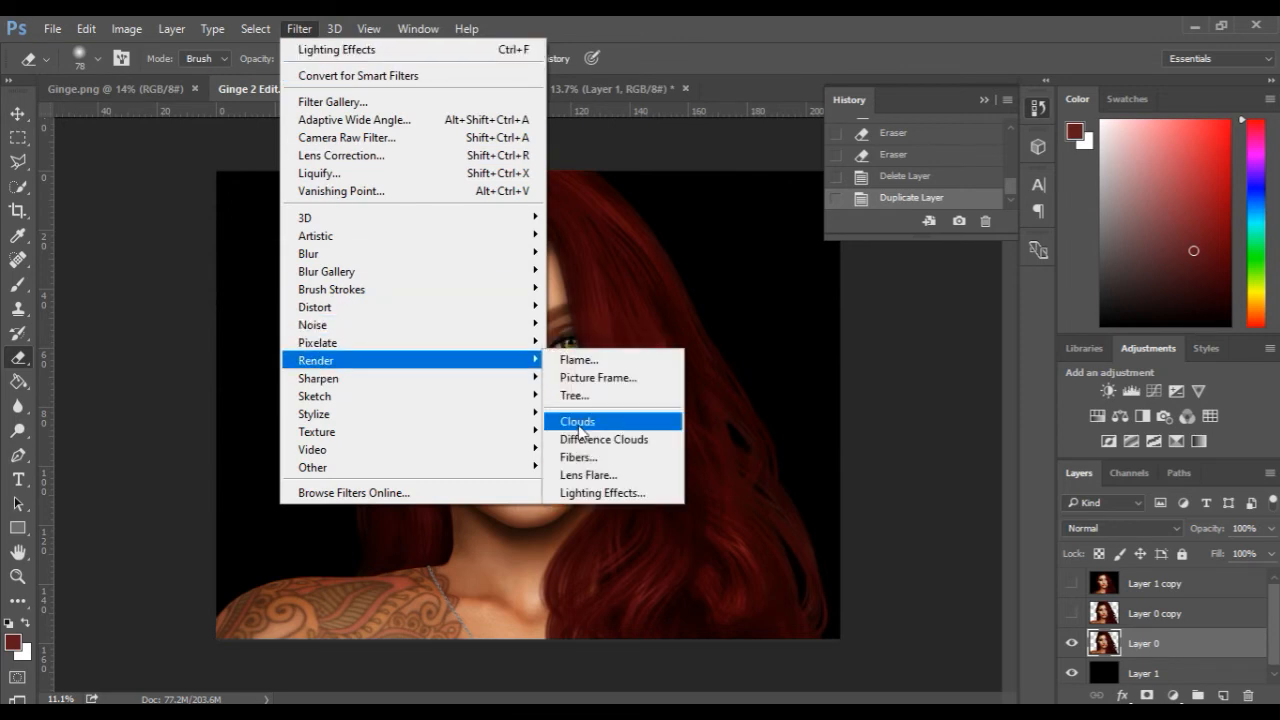
{"action": "left_click", "coordinate": [592, 491]}
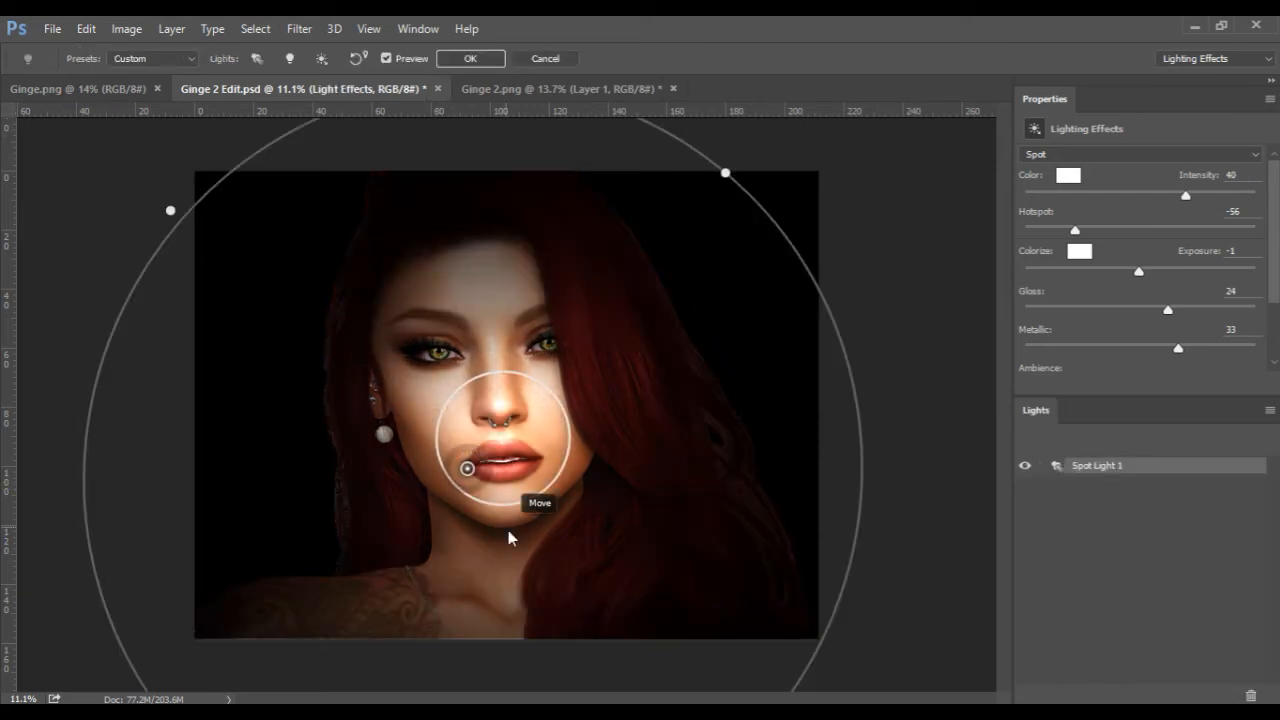
{"action": "left_click_drag", "start_coordinate": [588, 575], "coordinate": [623, 565]}
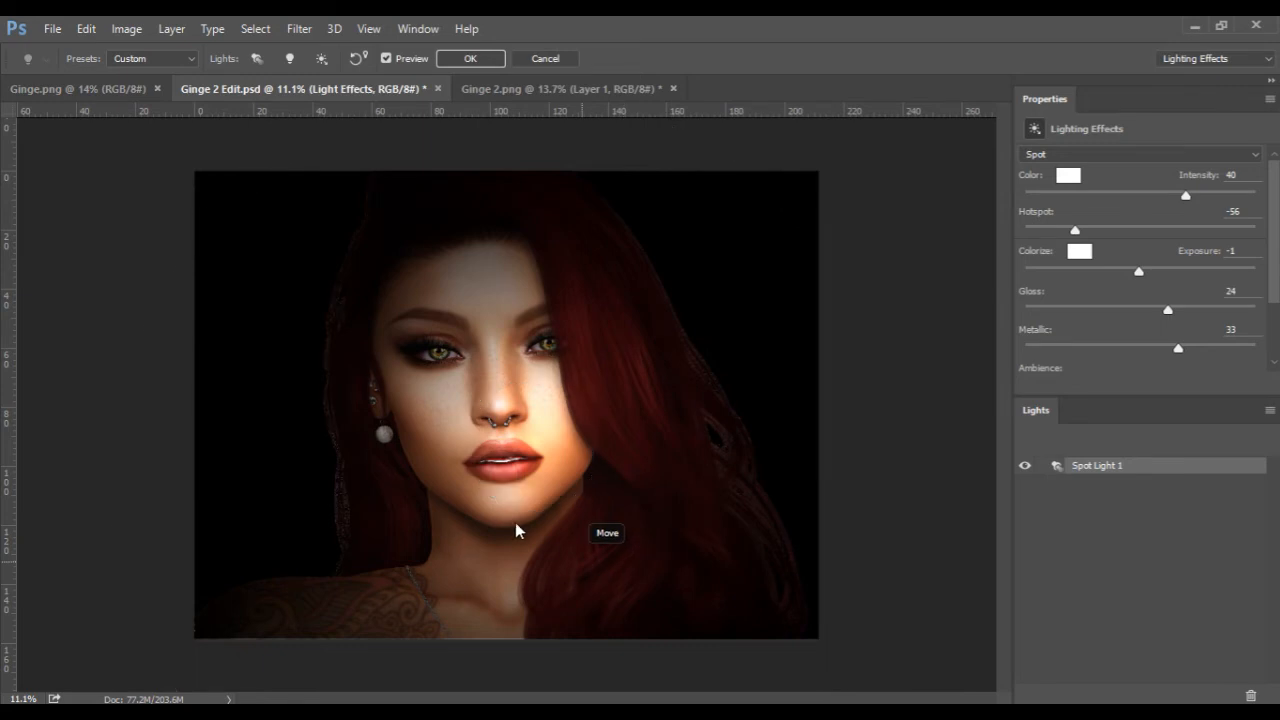
{"action": "mouse_move", "coordinate": [626, 497]}
{"action": "left_mouse_down"}
{"action": "mouse_move", "coordinate": [615, 504]}
{"action": "mouse_move", "coordinate": [606, 483]}
{"action": "left_mouse_up"}
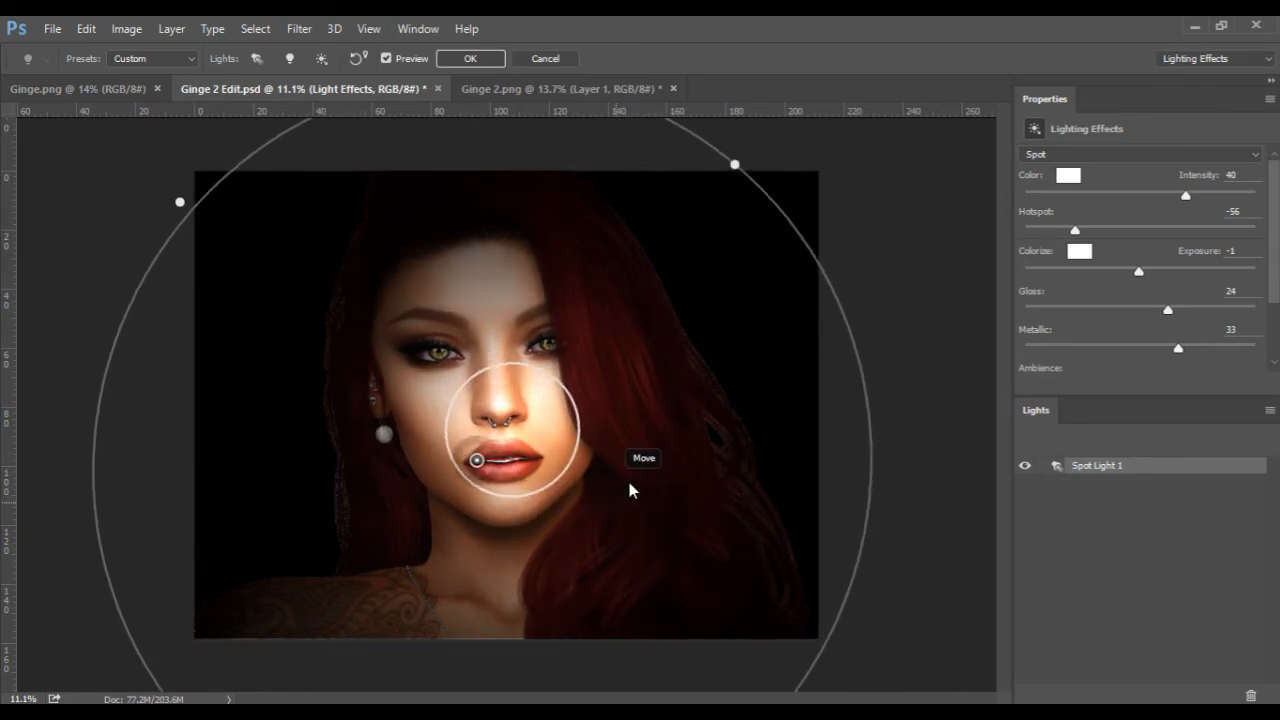
{"action": "scroll", "coordinate": [734, 470], "scroll_direction": "down", "scroll_amount": 3}
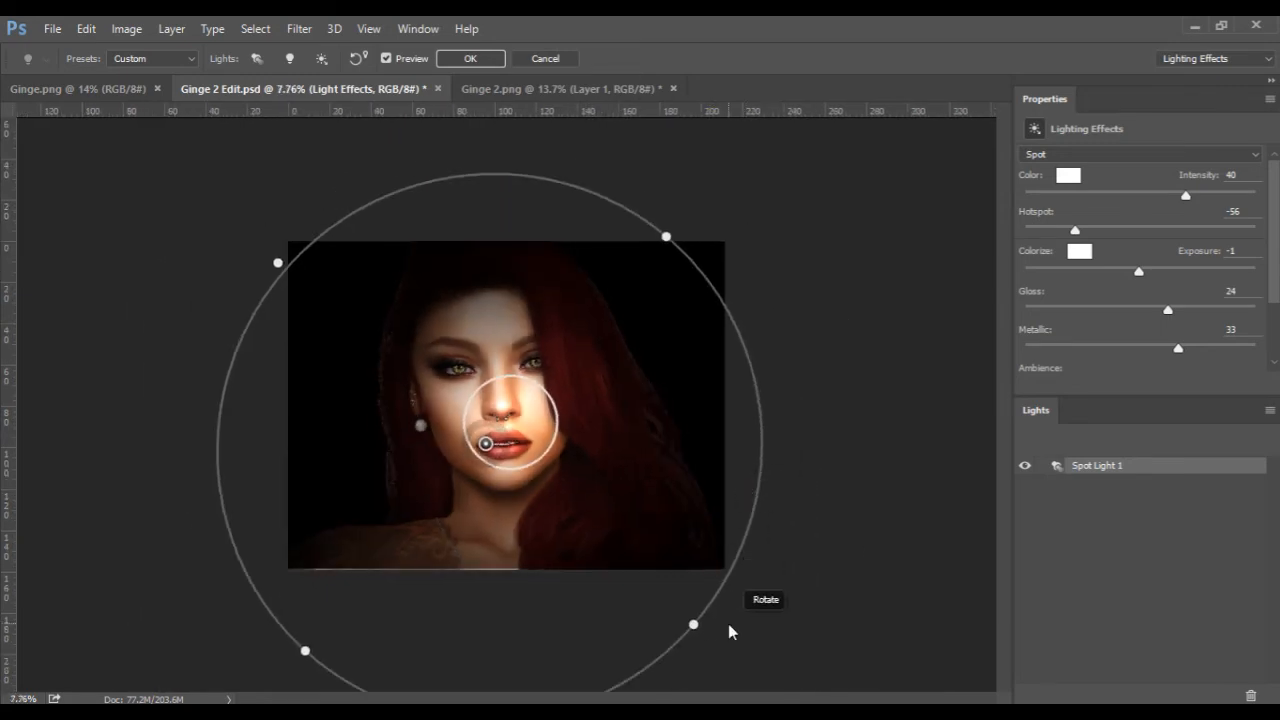
{"action": "left_click_drag", "start_coordinate": [689, 617], "coordinate": [686, 601]}
{"action": "left_click_drag", "start_coordinate": [600, 610], "coordinate": [620, 608]}
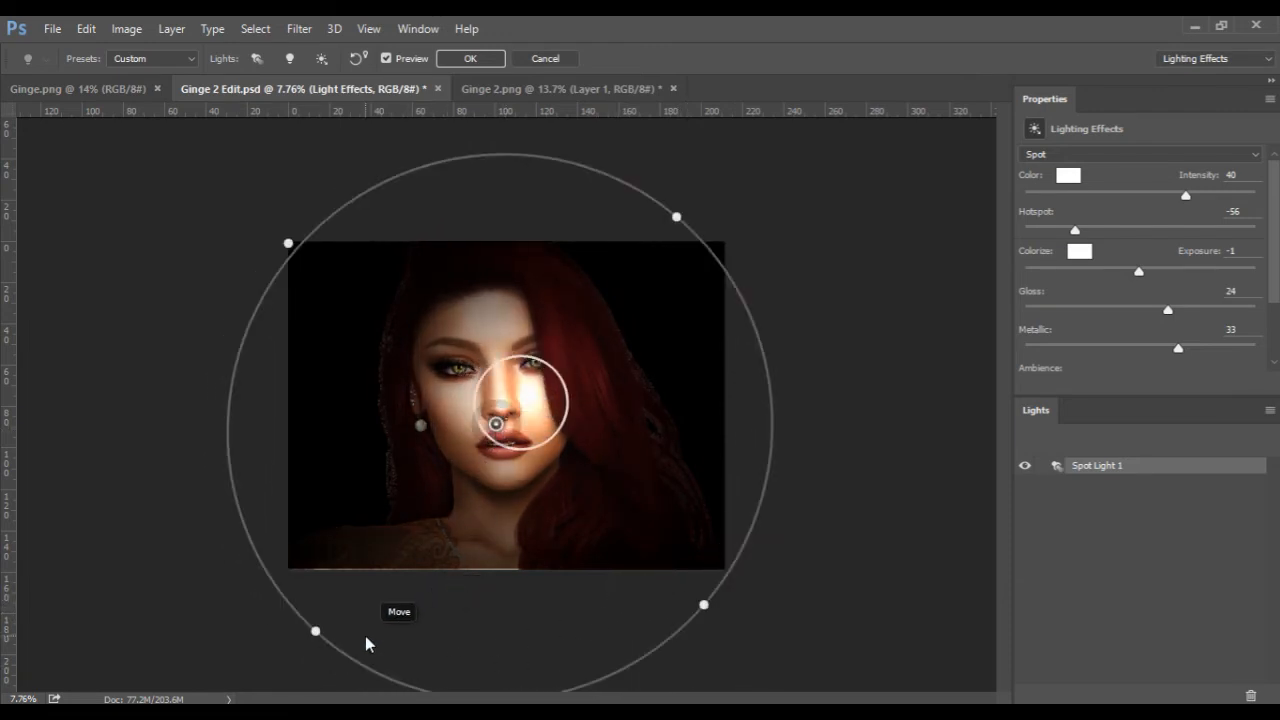
{"action": "scroll", "coordinate": [365, 640], "scroll_direction": "down", "scroll_amount": 1}
Step: Try narrowing and rotating the spot light's ellipse around the face, and cancel the Lighting Effects filter
{"action": "left_click_drag", "start_coordinate": [334, 608], "coordinate": [512, 646]}
{"action": "left_click_drag", "start_coordinate": [548, 528], "coordinate": [497, 562]}
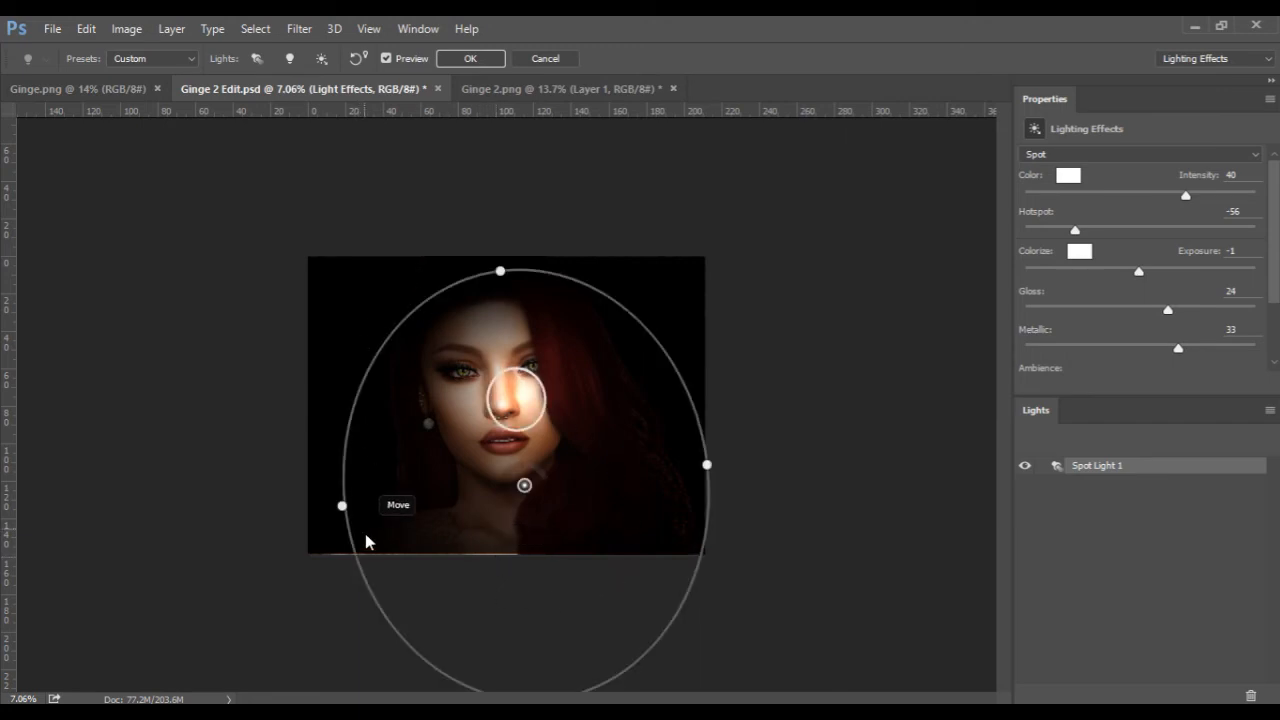
{"action": "left_click_drag", "start_coordinate": [484, 269], "coordinate": [417, 240]}
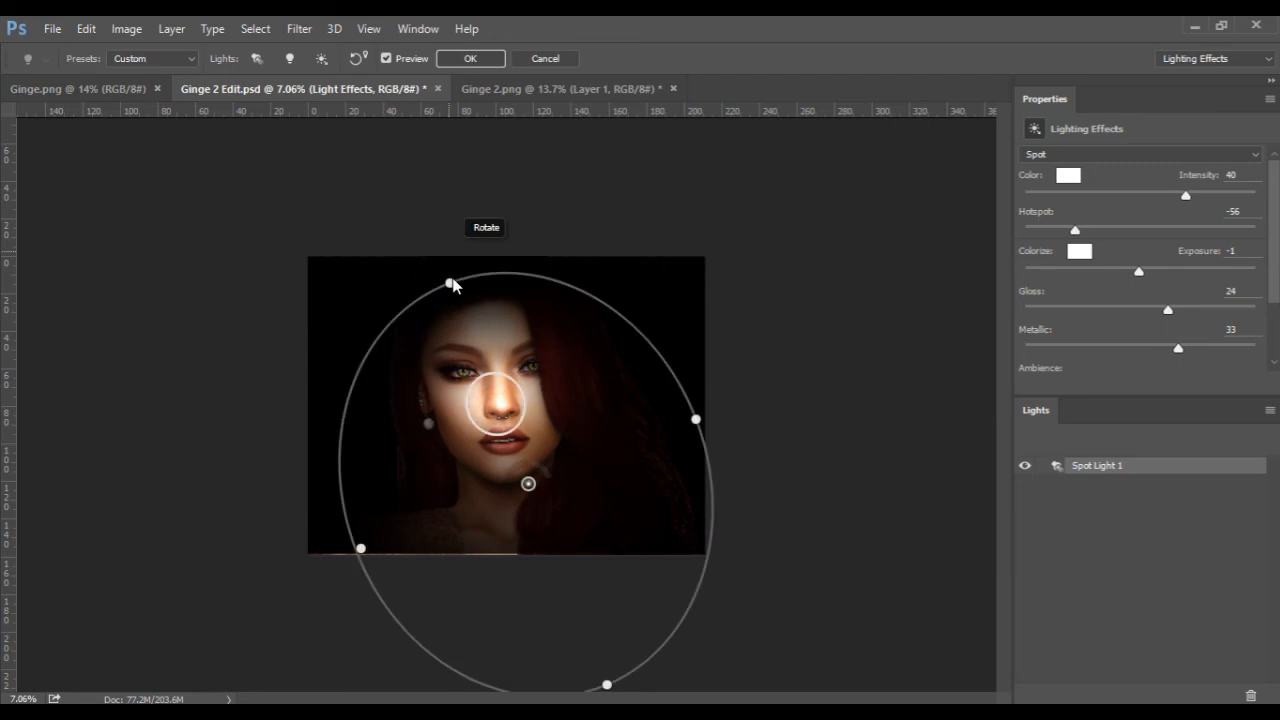
{"action": "mouse_move", "coordinate": [448, 284]}
{"action": "left_mouse_down"}
{"action": "mouse_move", "coordinate": [426, 249]}
{"action": "mouse_move", "coordinate": [443, 262]}
{"action": "left_mouse_up"}
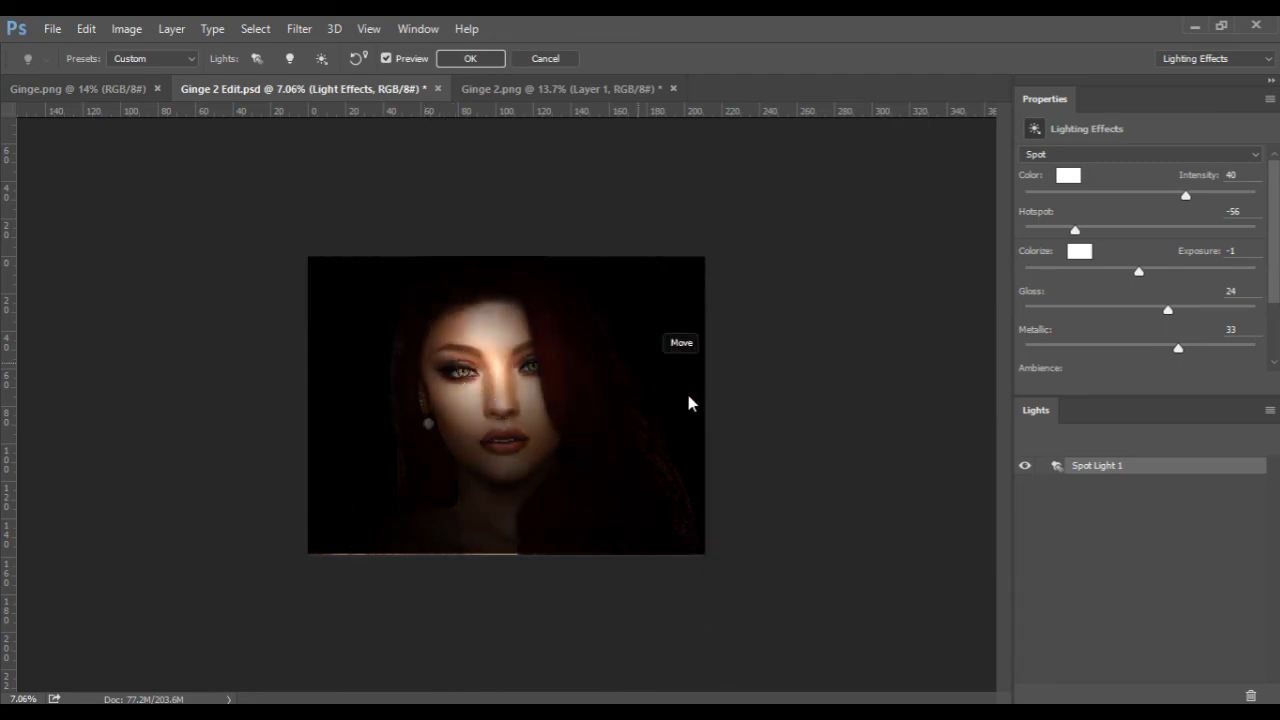
{"action": "mouse_move", "coordinate": [697, 422]}
{"action": "left_mouse_down"}
{"action": "mouse_move", "coordinate": [720, 414]}
{"action": "mouse_move", "coordinate": [709, 410]}
{"action": "left_mouse_up"}
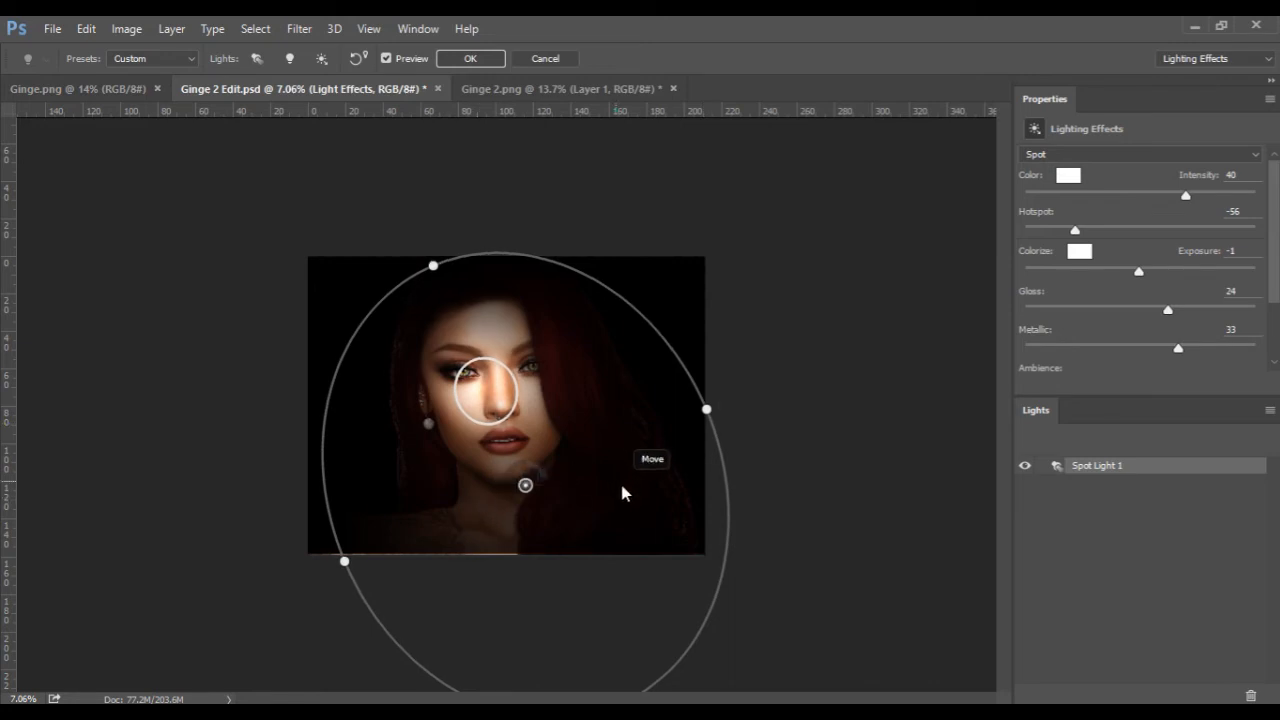
{"action": "left_click_drag", "start_coordinate": [623, 491], "coordinate": [634, 503]}
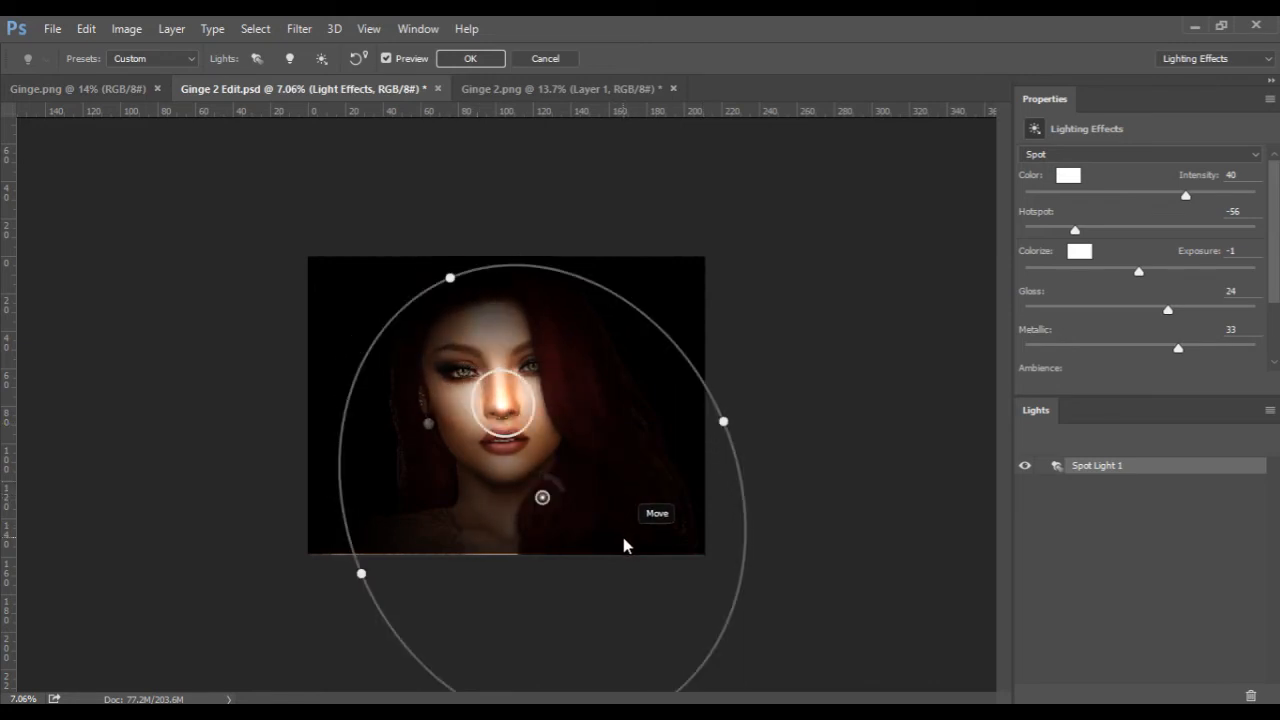
{"action": "left_click", "coordinate": [545, 58]}
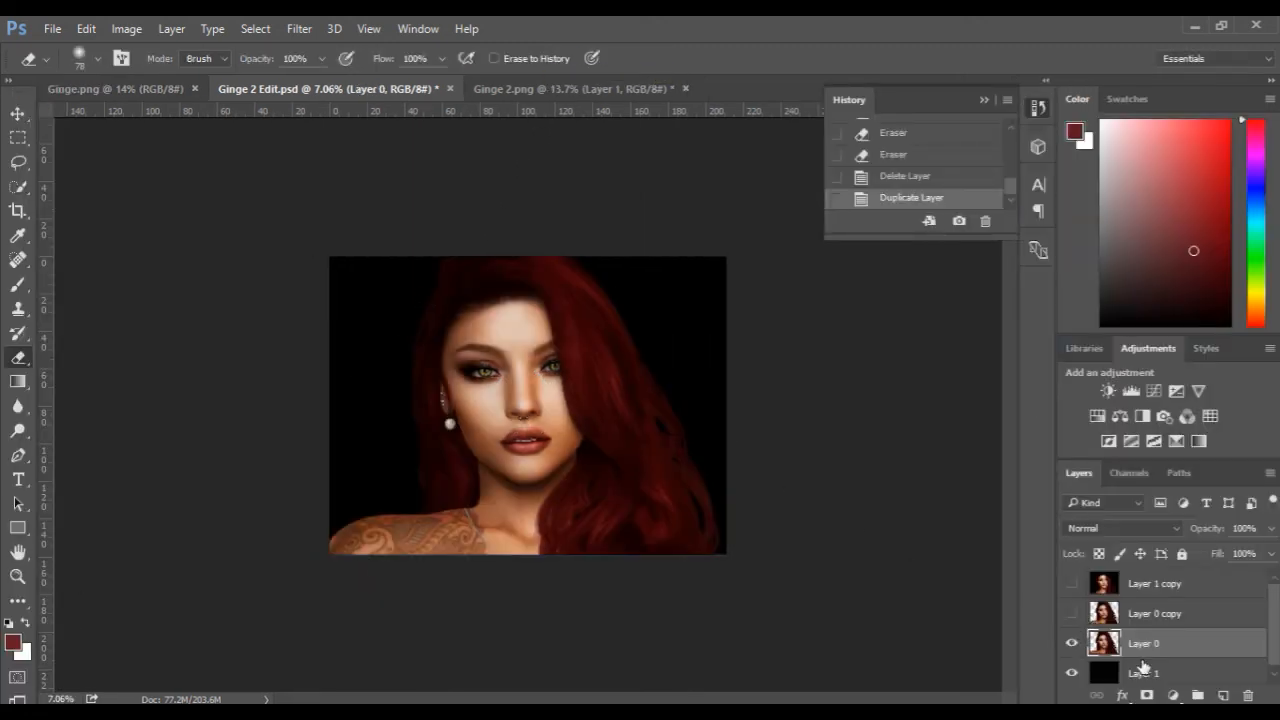
Step: Merge Layer 0 down into the black Layer 1 and add a new empty layer above it
{"action": "right_click", "coordinate": [1174, 649]}
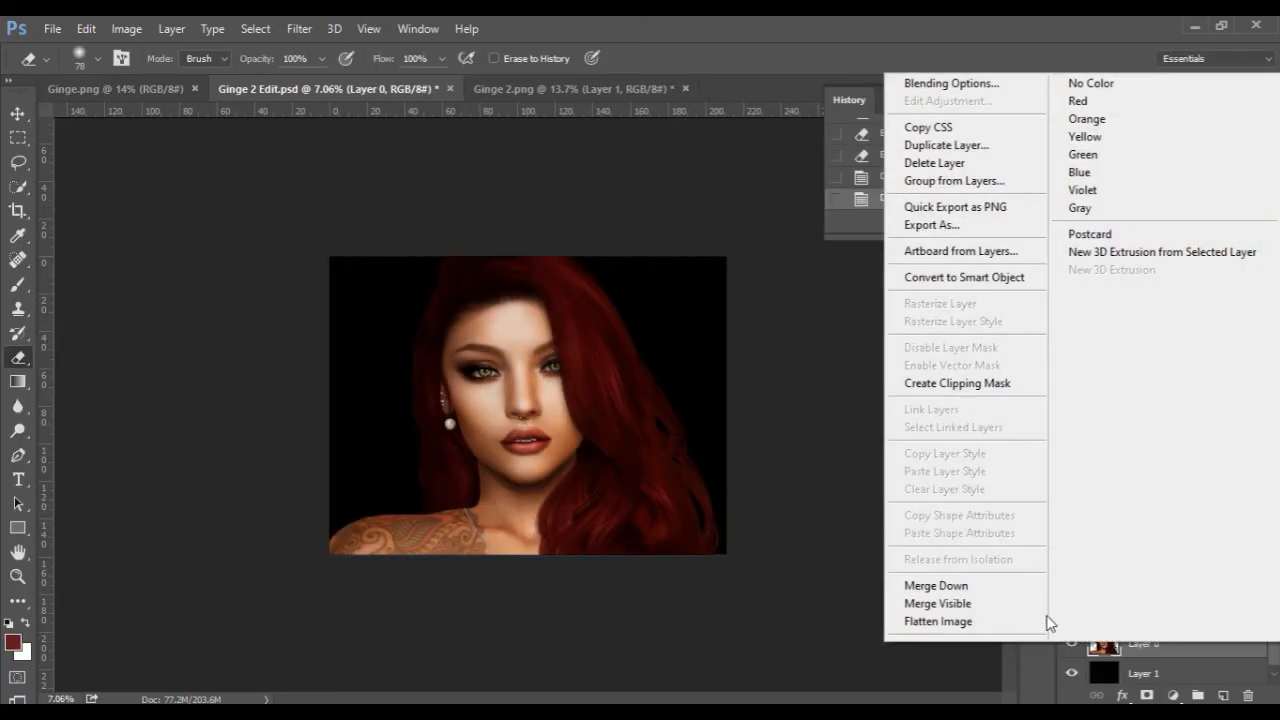
{"action": "left_click", "coordinate": [995, 585]}
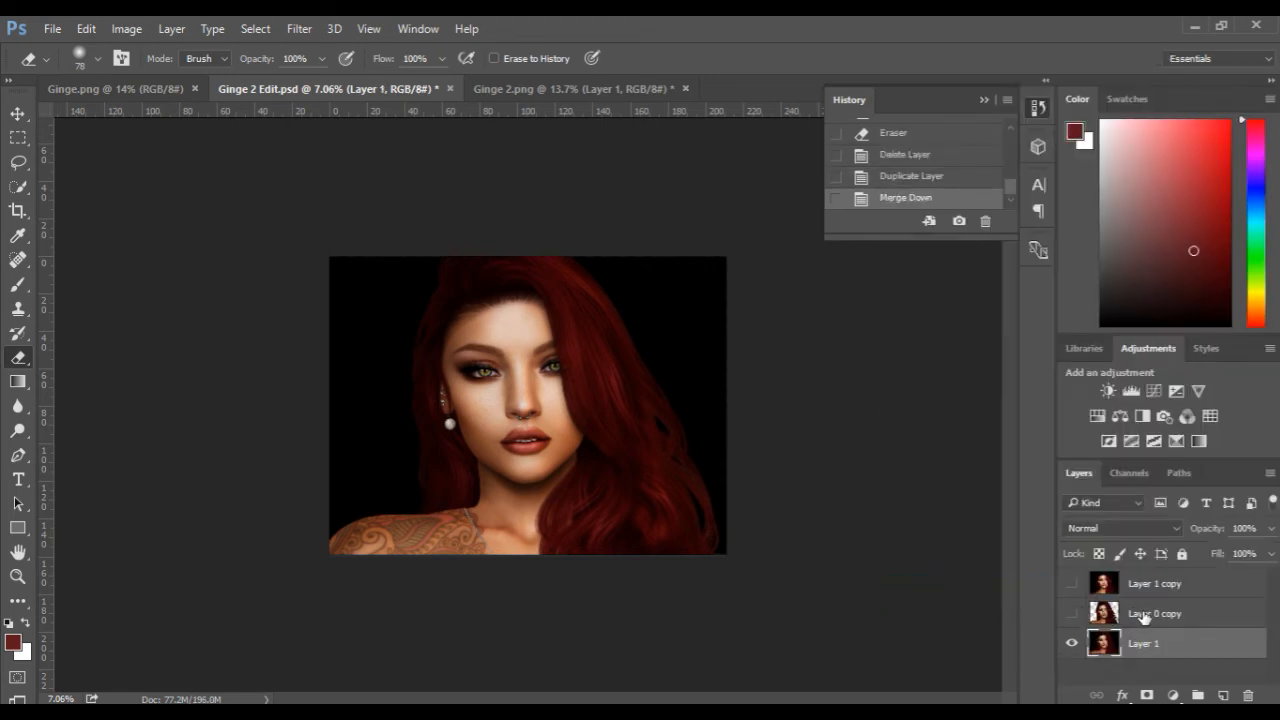
{"action": "left_click", "coordinate": [1224, 695]}
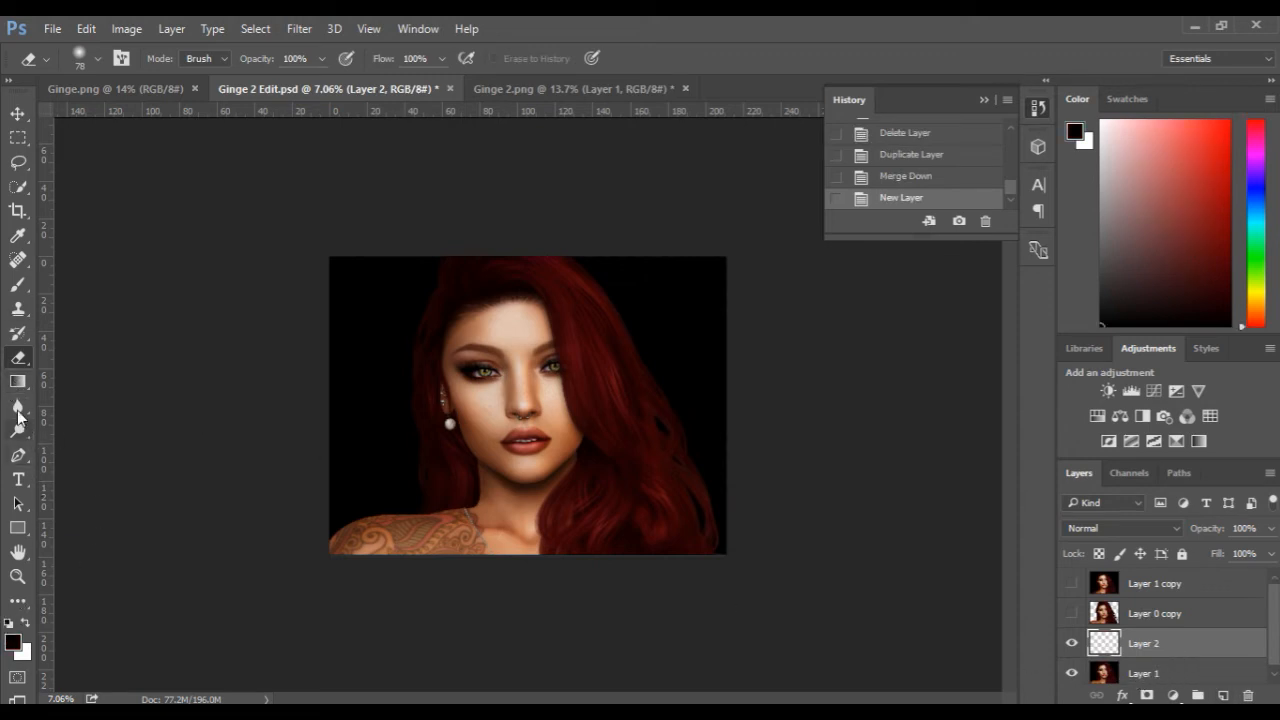
Step: Fill the new Layer 2 with black using the Paint Bucket
{"action": "right_click", "coordinate": [16, 384]}
{"action": "left_click", "coordinate": [100, 391]}
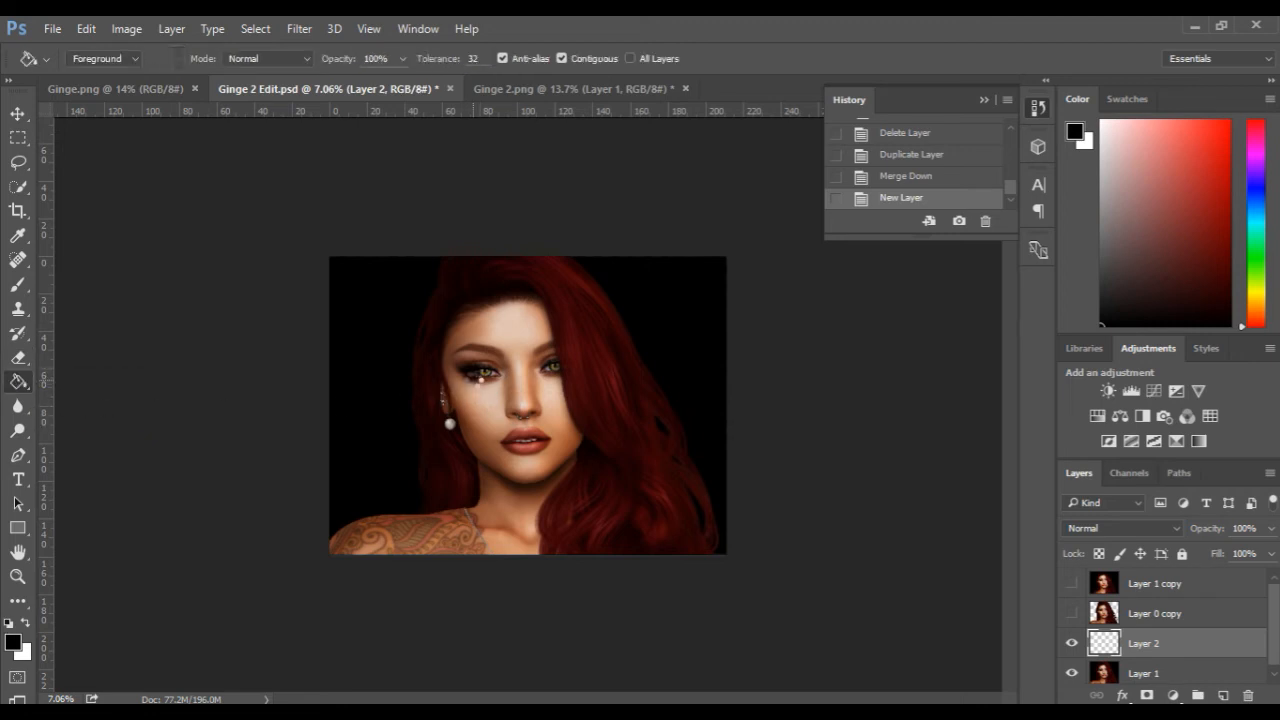
{"action": "left_click", "coordinate": [505, 553]}
Step: Erase the black over the face on Layer 2 with a soft 2302 px eraser
{"action": "key", "text": "ctrl+plus"}
{"action": "key", "text": "ctrl+plus"}
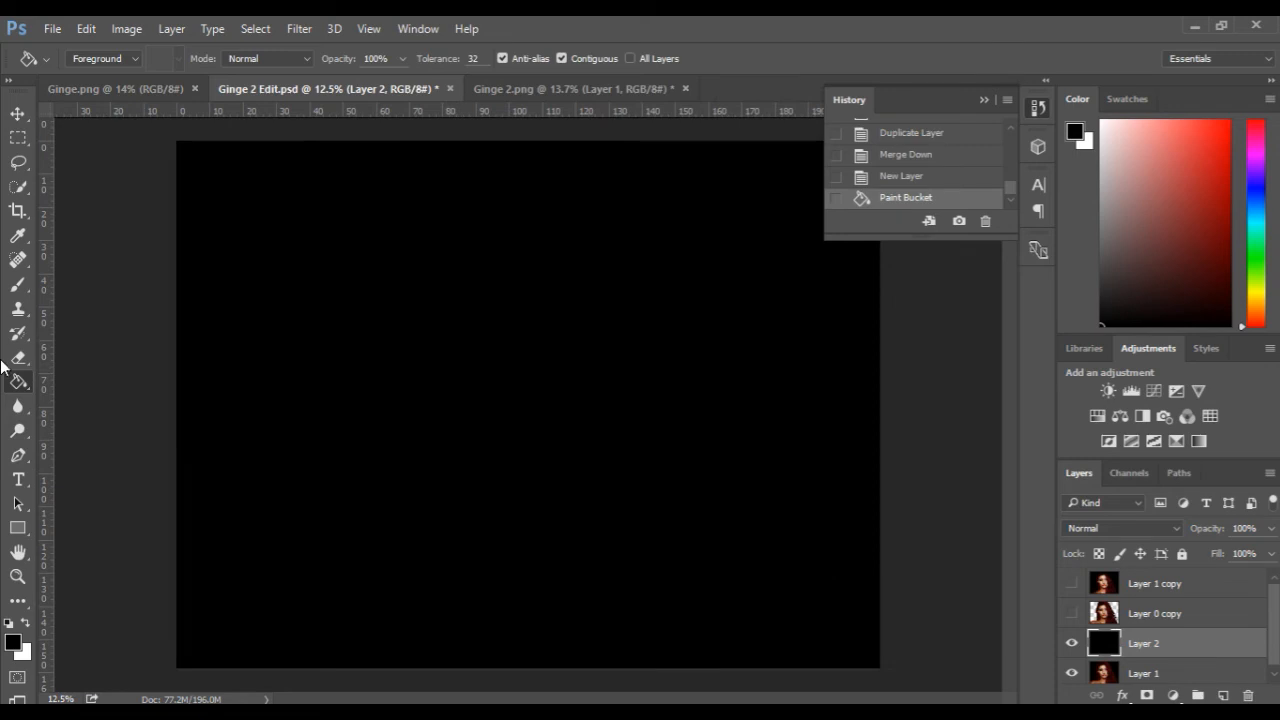
{"action": "left_click", "coordinate": [18, 357]}
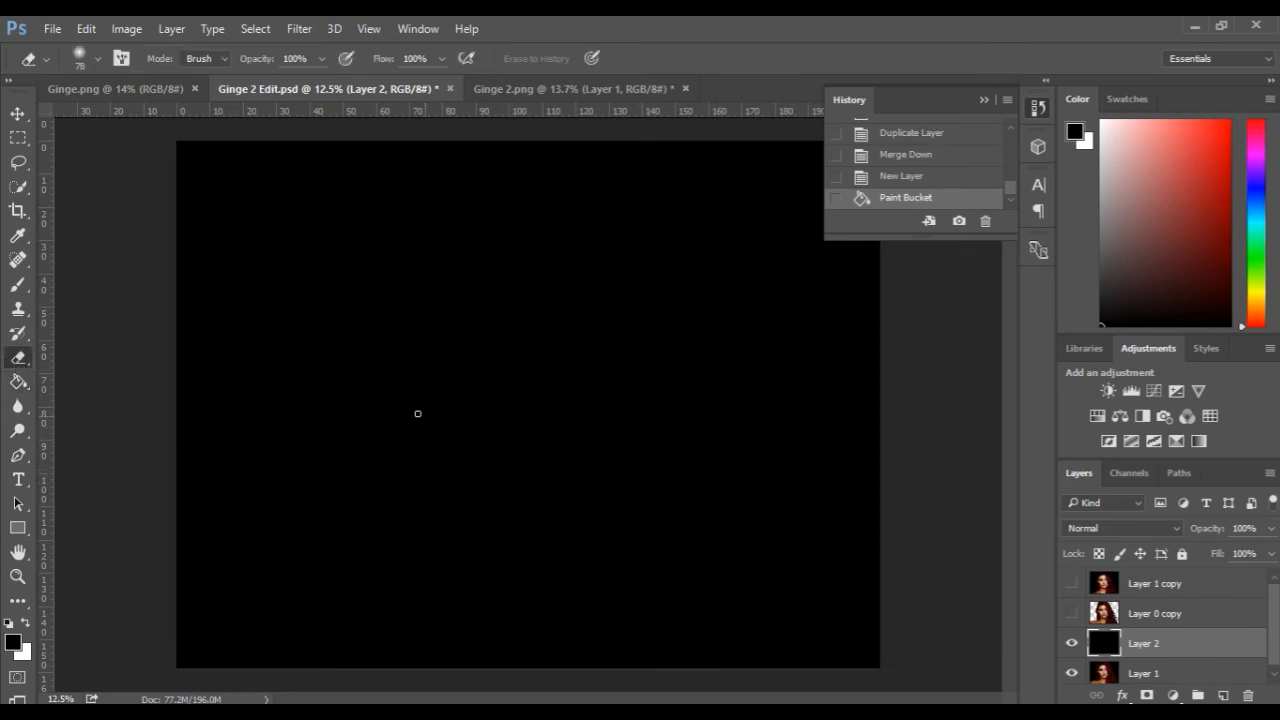
{"action": "mouse_move", "coordinate": [500, 410]}
{"action": "left_mouse_down"}
{"action": "mouse_move", "coordinate": [645, 414]}
{"action": "mouse_move", "coordinate": [611, 417]}
{"action": "left_mouse_up"}
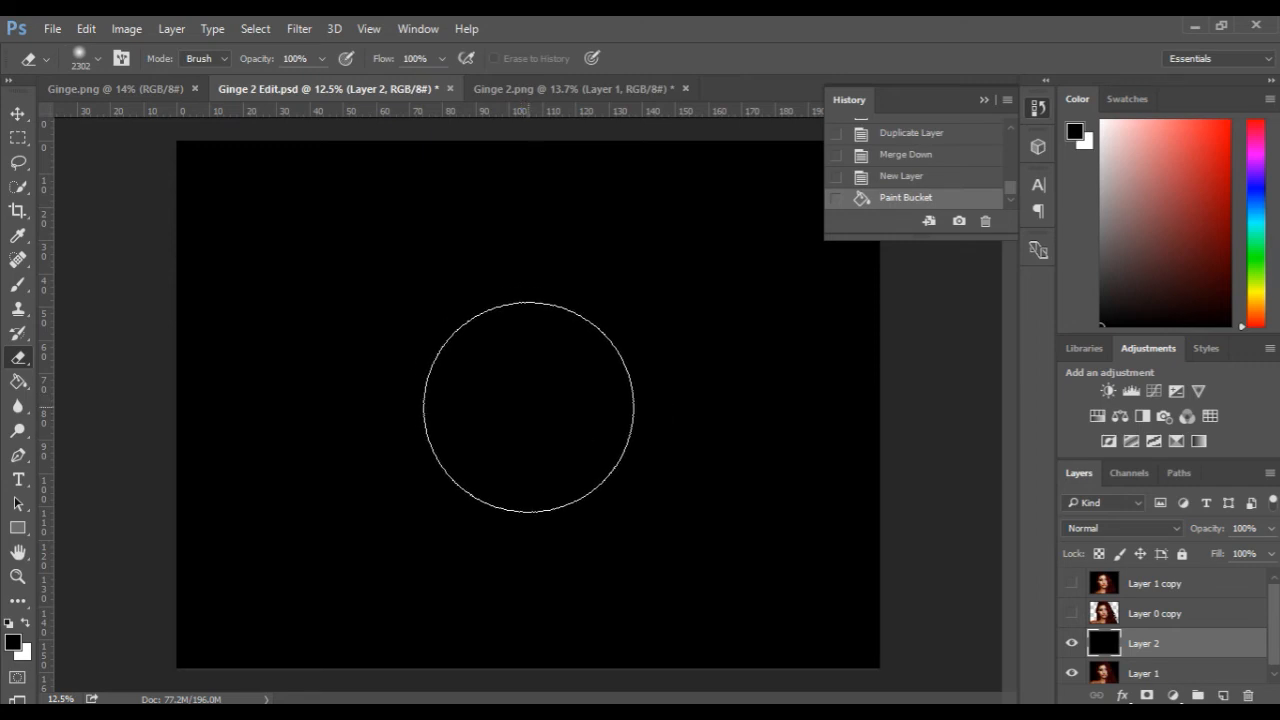
{"action": "mouse_move", "coordinate": [528, 408]}
{"action": "left_mouse_down"}
{"action": "mouse_move", "coordinate": [523, 423]}
{"action": "mouse_move", "coordinate": [523, 397]}
{"action": "mouse_move", "coordinate": [494, 374]}
{"action": "mouse_move", "coordinate": [536, 405]}
{"action": "mouse_move", "coordinate": [510, 443]}
{"action": "mouse_move", "coordinate": [526, 429]}
{"action": "mouse_move", "coordinate": [566, 449]}
{"action": "mouse_move", "coordinate": [560, 402]}
{"action": "mouse_move", "coordinate": [471, 397]}
{"action": "mouse_move", "coordinate": [482, 420]}
{"action": "left_mouse_up"}
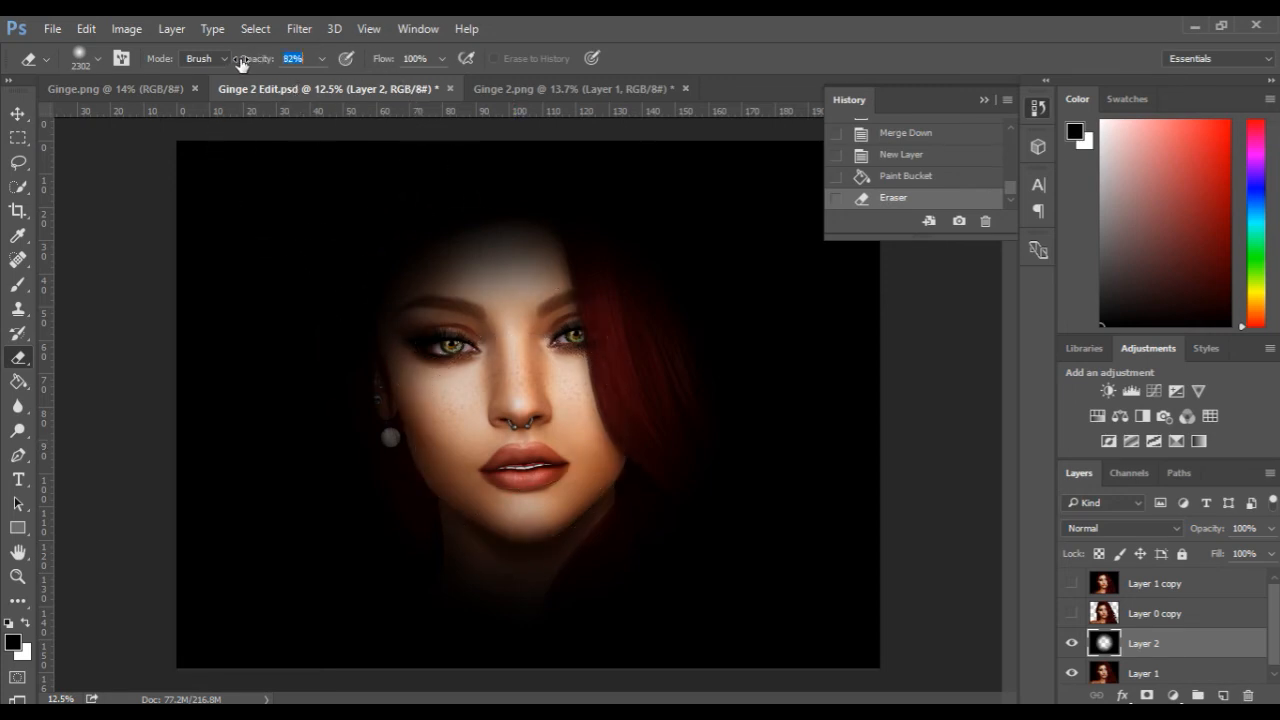
Step: Erase the black over the long hair, forehead, neck and tattooed shoulder with a 1566 px eraser, lowering its opacity to 79% and 53%
{"action": "left_click_drag", "start_coordinate": [605, 523], "coordinate": [561, 514]}
{"action": "mouse_move", "coordinate": [634, 583]}
{"action": "left_mouse_down"}
{"action": "mouse_move", "coordinate": [680, 586]}
{"action": "mouse_move", "coordinate": [729, 634]}
{"action": "mouse_move", "coordinate": [720, 610]}
{"action": "left_mouse_up"}
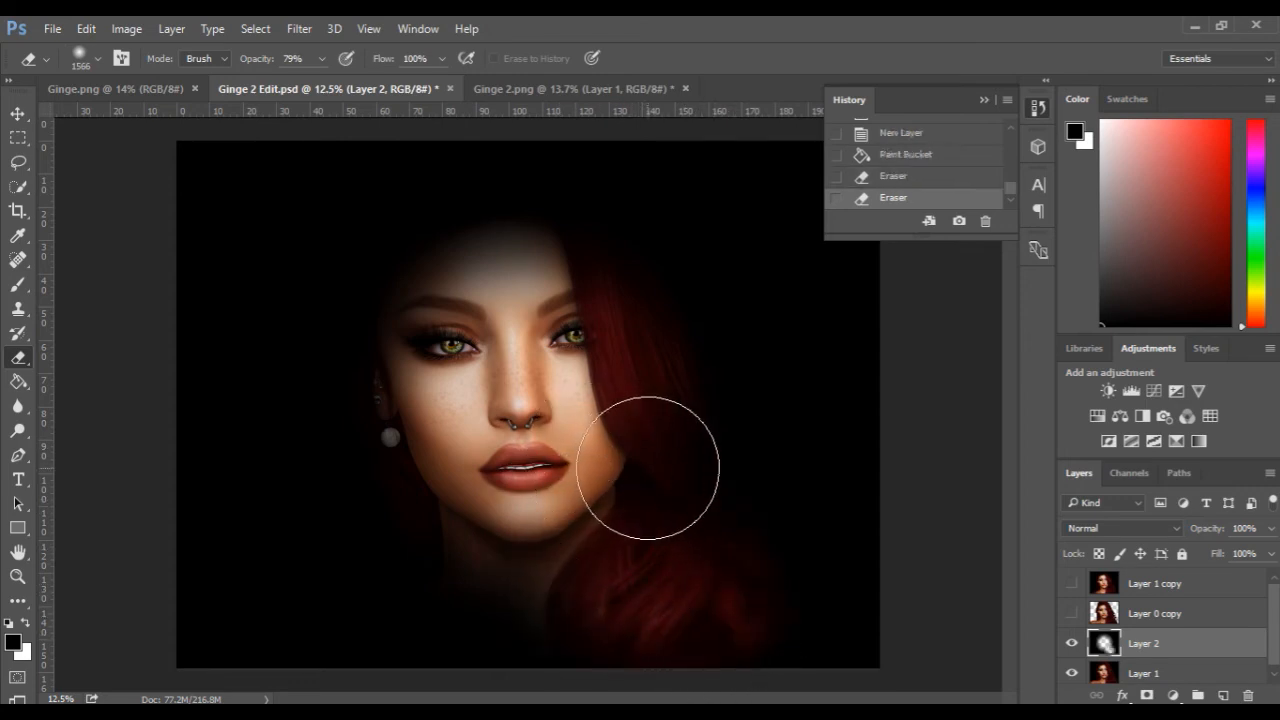
{"action": "mouse_move", "coordinate": [646, 408]}
{"action": "left_mouse_down"}
{"action": "mouse_move", "coordinate": [600, 337]}
{"action": "mouse_move", "coordinate": [523, 320]}
{"action": "left_mouse_up"}
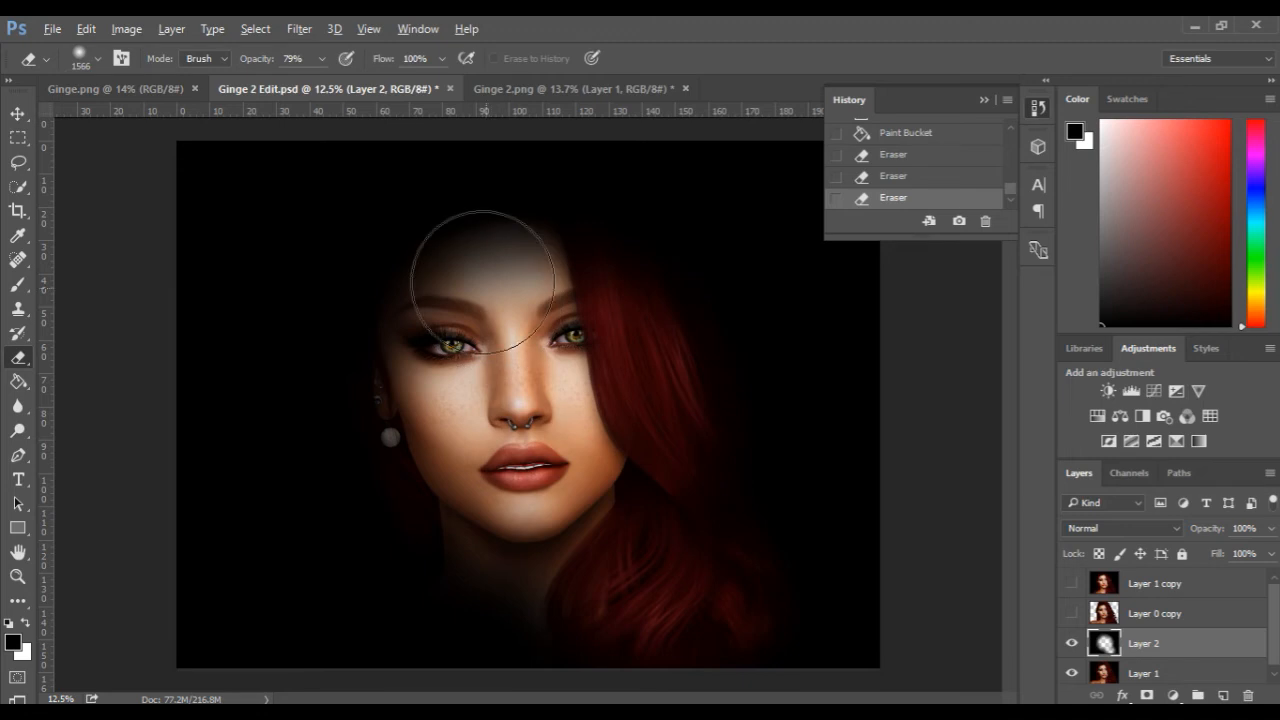
{"action": "mouse_move", "coordinate": [446, 243]}
{"action": "left_mouse_down"}
{"action": "mouse_move", "coordinate": [518, 244]}
{"action": "mouse_move", "coordinate": [457, 471]}
{"action": "mouse_move", "coordinate": [480, 606]}
{"action": "mouse_move", "coordinate": [443, 586]}
{"action": "left_mouse_up"}
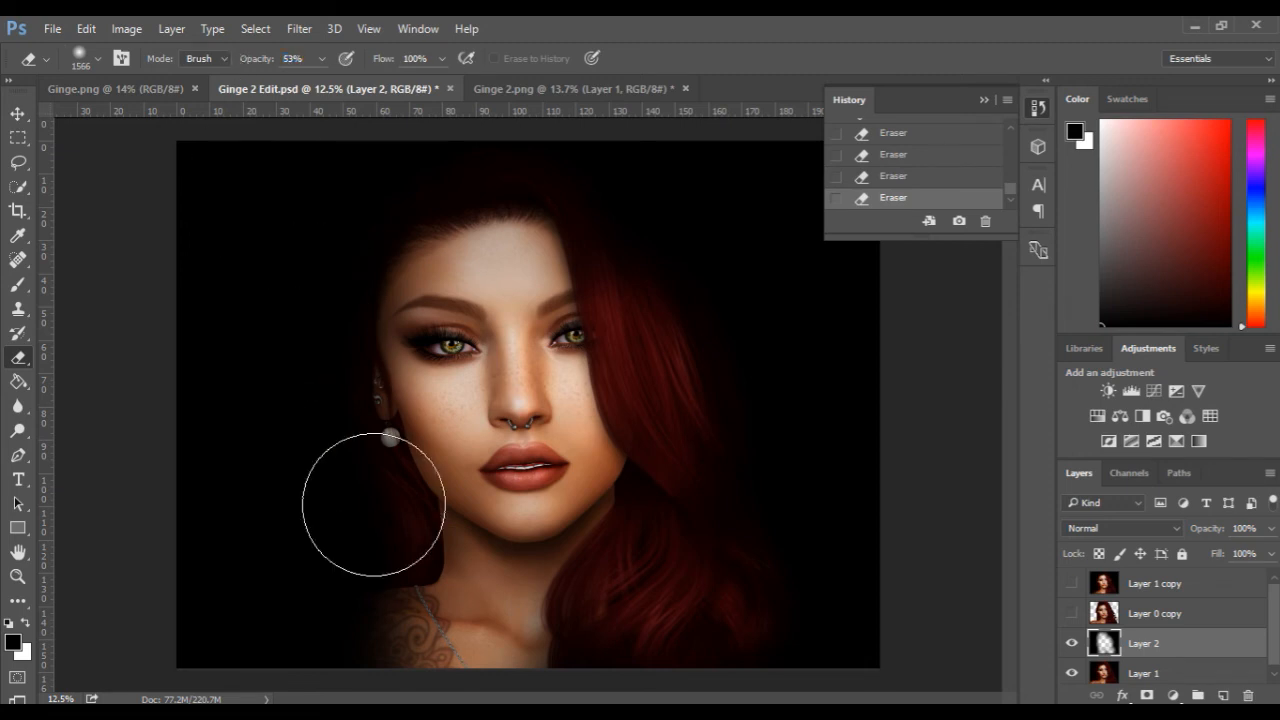
{"action": "mouse_move", "coordinate": [437, 680]}
{"action": "left_mouse_down"}
{"action": "mouse_move", "coordinate": [355, 719]}
{"action": "mouse_move", "coordinate": [431, 652]}
{"action": "left_mouse_up"}
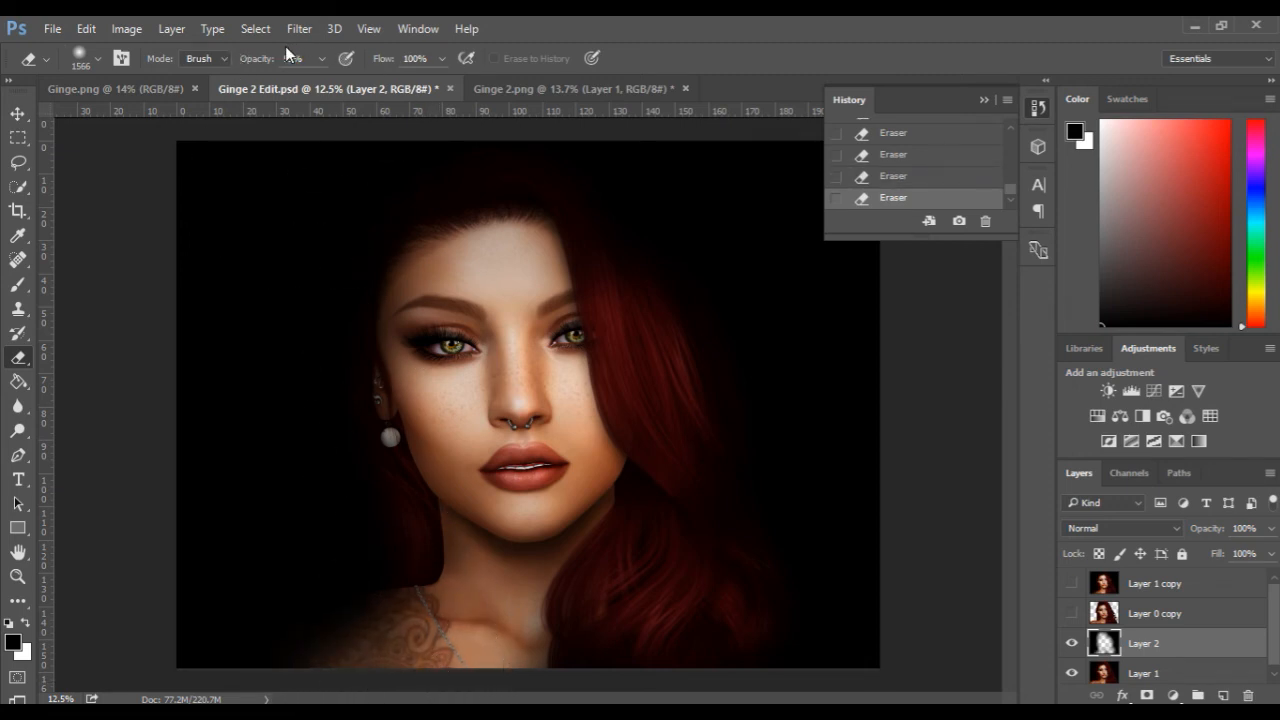
Step: Softly erase more black around the shoulder and outer hair, reducing the eraser to 19% opacity and 894 px
{"action": "left_click_drag", "start_coordinate": [243, 62], "coordinate": [235, 62]}
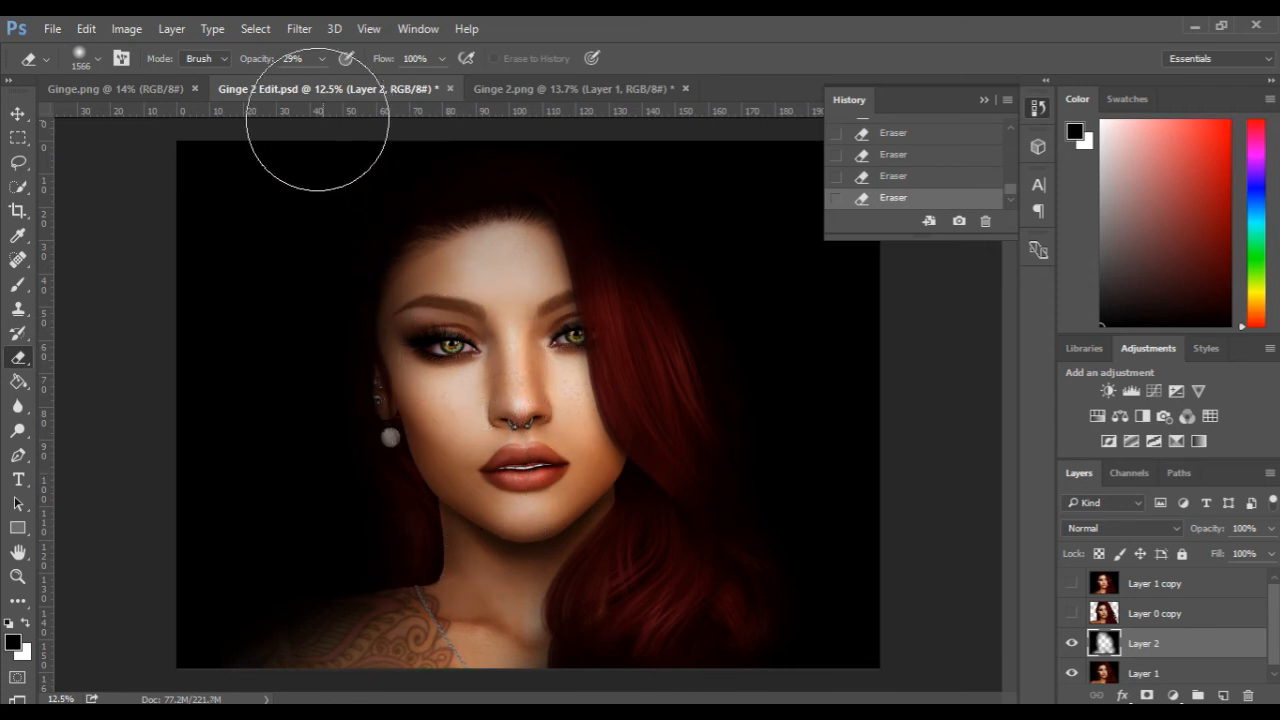
{"action": "left_click_drag", "start_coordinate": [244, 62], "coordinate": [246, 62]}
{"action": "left_click_drag", "start_coordinate": [465, 438], "coordinate": [423, 436]}
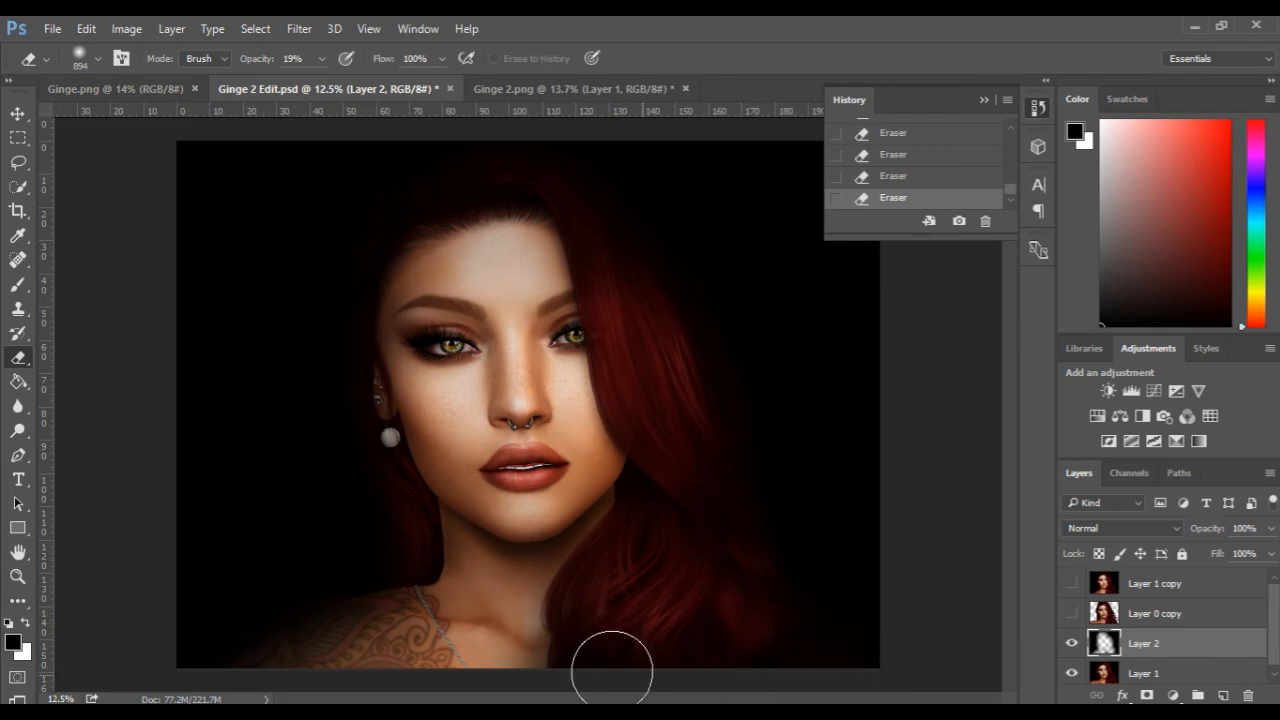
{"action": "scroll", "coordinate": [700, 580], "scroll_direction": "down", "scroll_amount": 3}
{"action": "scroll", "coordinate": [819, 486], "scroll_direction": "up", "scroll_amount": 4}
{"action": "scroll", "coordinate": [819, 486], "scroll_direction": "down", "scroll_amount": 2}
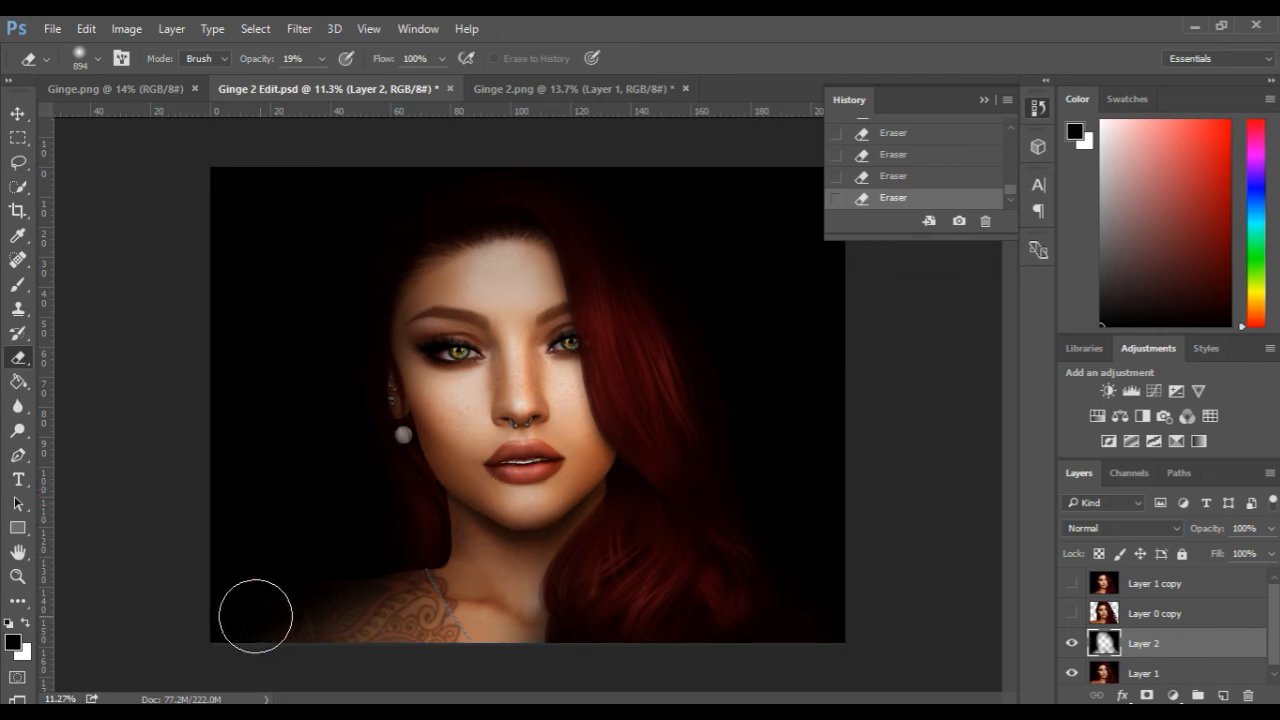
Step: Isolate Layer 2 to inspect the erased black shading, set the eraser size to 1072 px, and show Layer 1 again
{"action": "left_click", "coordinate": [1071, 645], "text": "alt"}
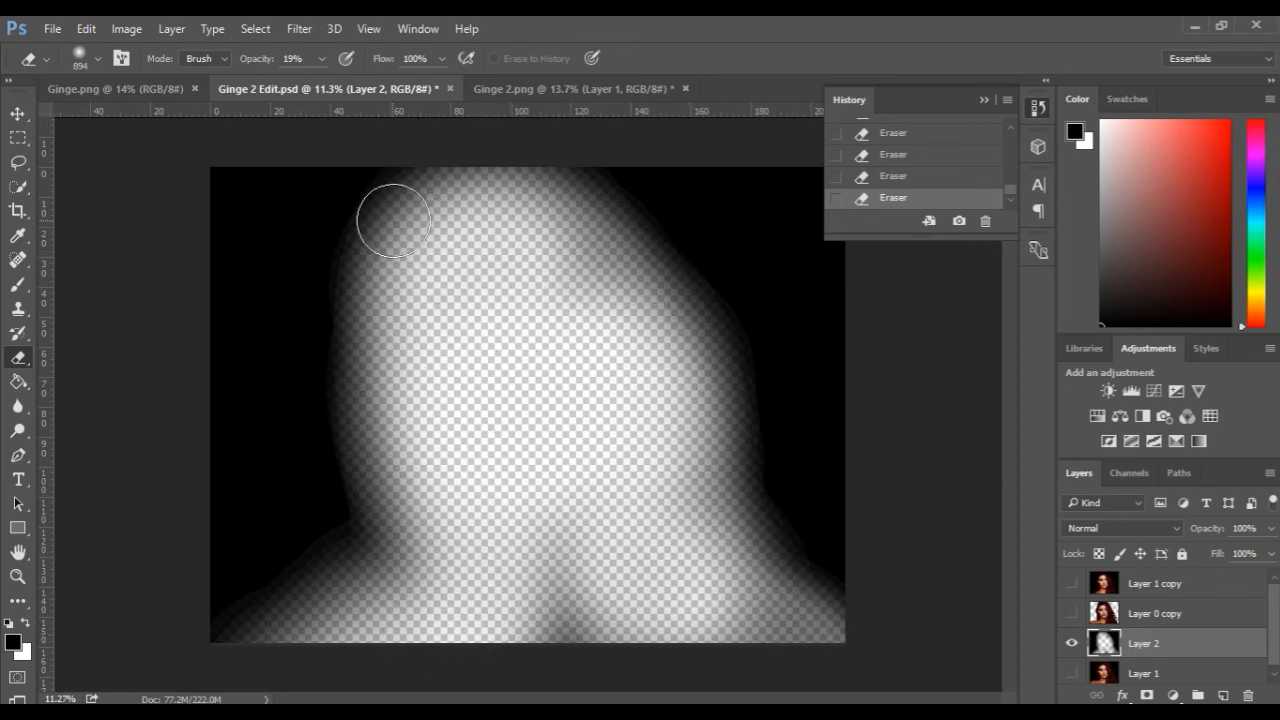
{"action": "mouse_move", "coordinate": [491, 313]}
{"action": "left_mouse_down"}
{"action": "mouse_move", "coordinate": [478, 309]}
{"action": "mouse_move", "coordinate": [500, 312]}
{"action": "left_mouse_up"}
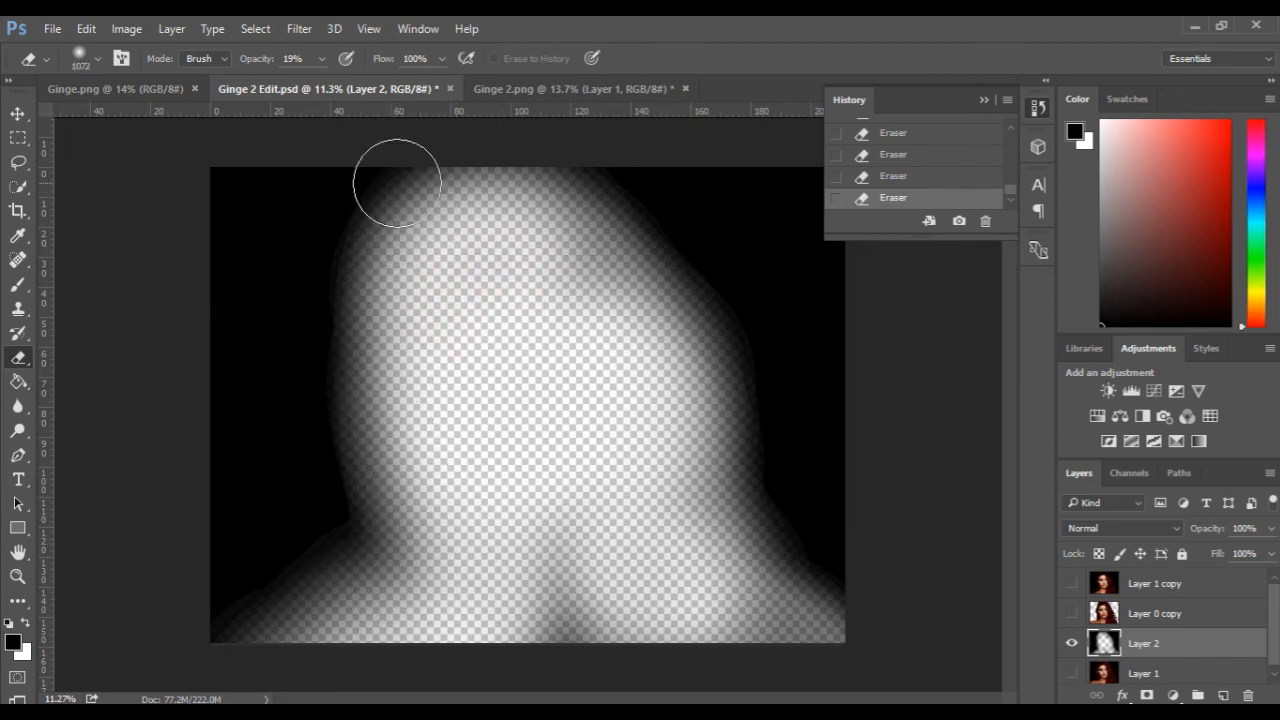
{"action": "left_click", "coordinate": [1071, 675]}
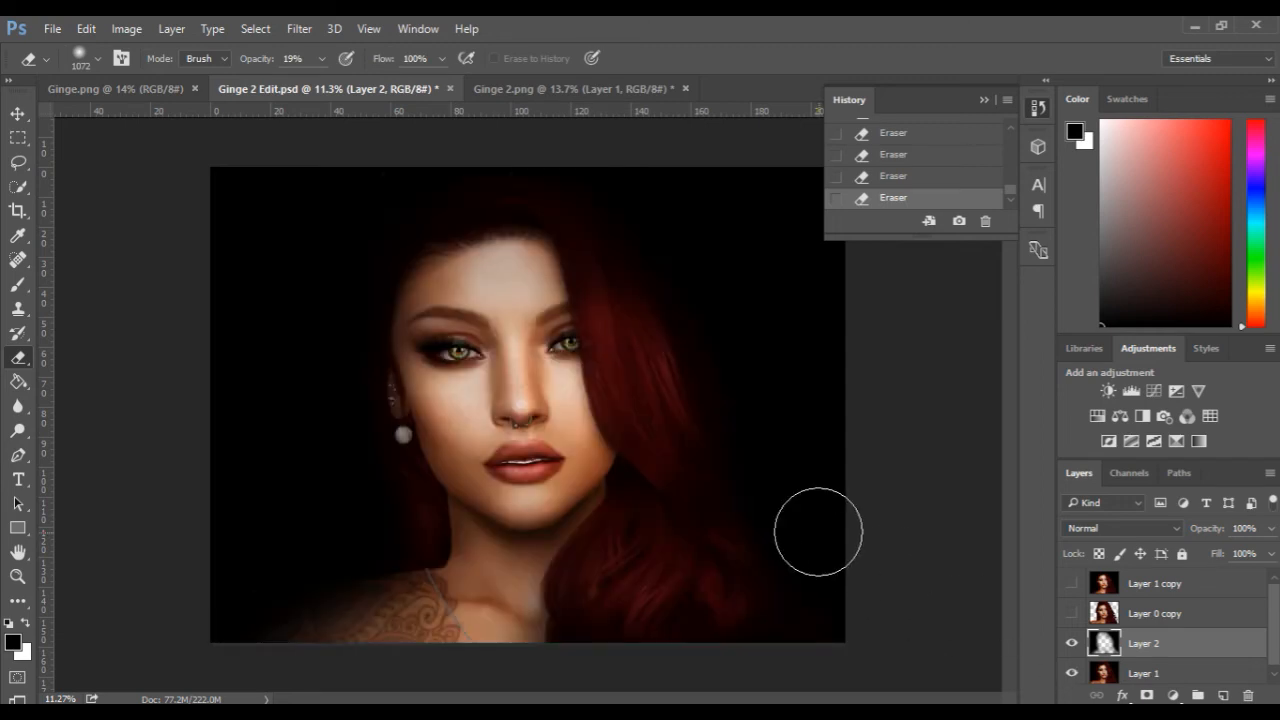
Step: Examine the finished portrait in Ginge.png as a reference for the shading around the hair and shoulder
{"action": "left_click", "coordinate": [93, 90]}
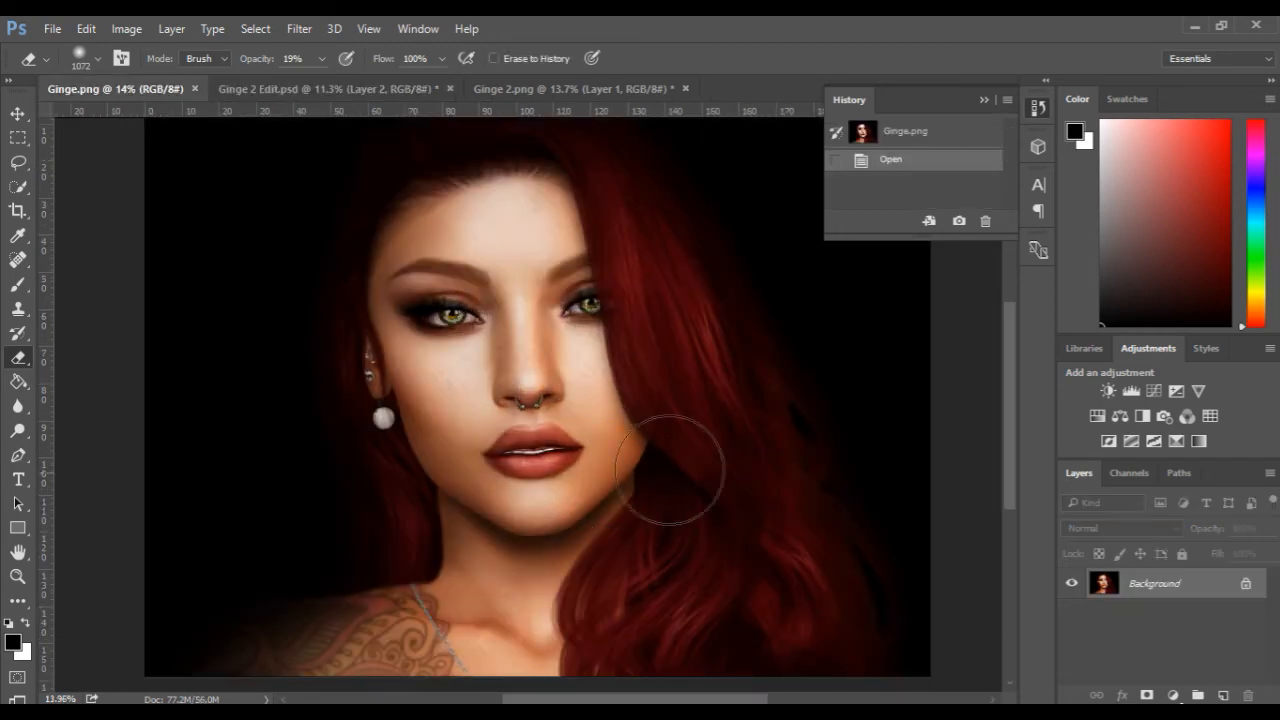
{"action": "scroll", "coordinate": [640, 475], "scroll_direction": "down", "scroll_amount": 1}
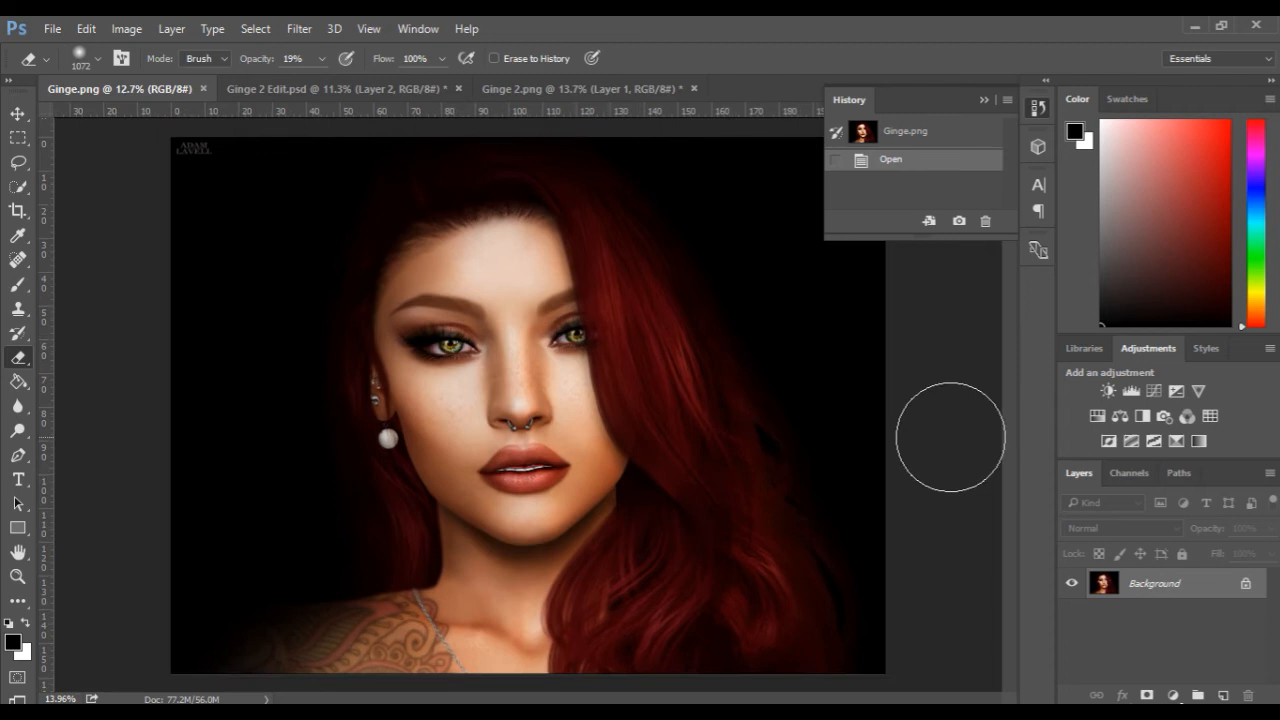
{"action": "scroll", "coordinate": [950, 436], "scroll_direction": "up", "scroll_amount": 1}
{"action": "scroll", "coordinate": [950, 436], "scroll_direction": "down", "scroll_amount": 2}
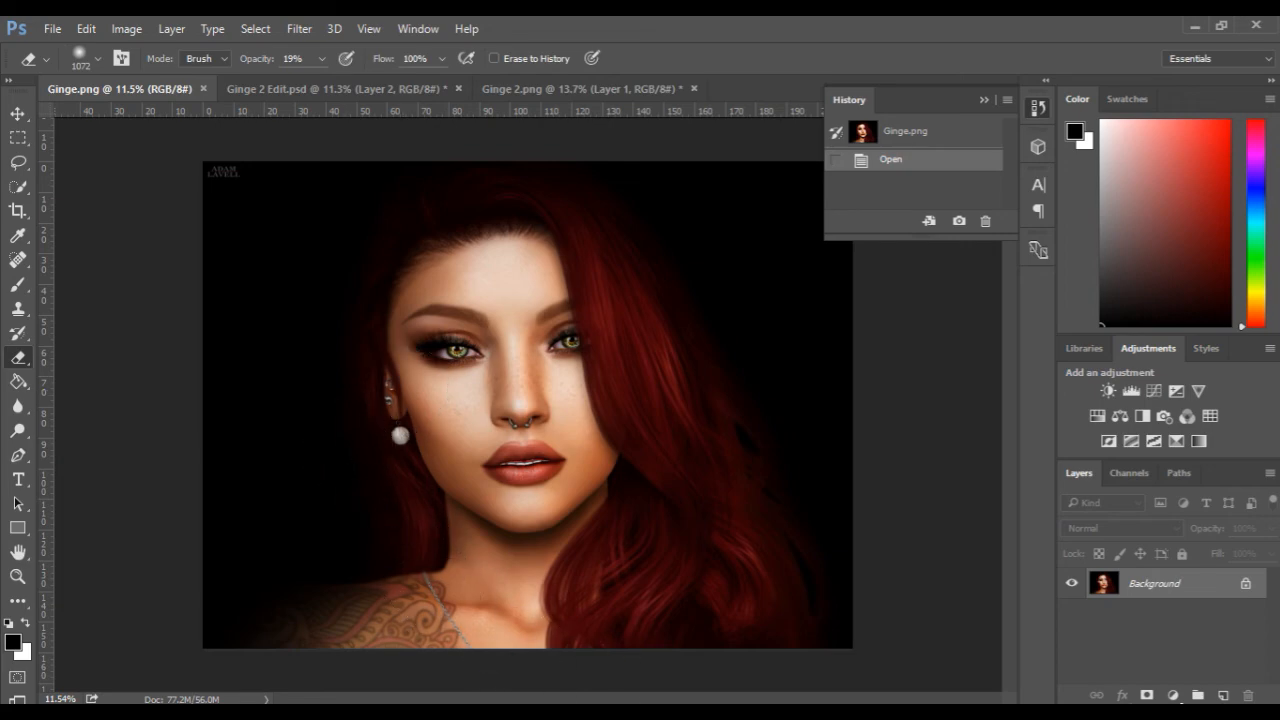
Step: Switch to the browser and look through the Photography Help Tips & Tricks SL Edition group's discussion feed, returning to its cover photo and popular topics
{"action": "left_click", "coordinate": [918, 638]}
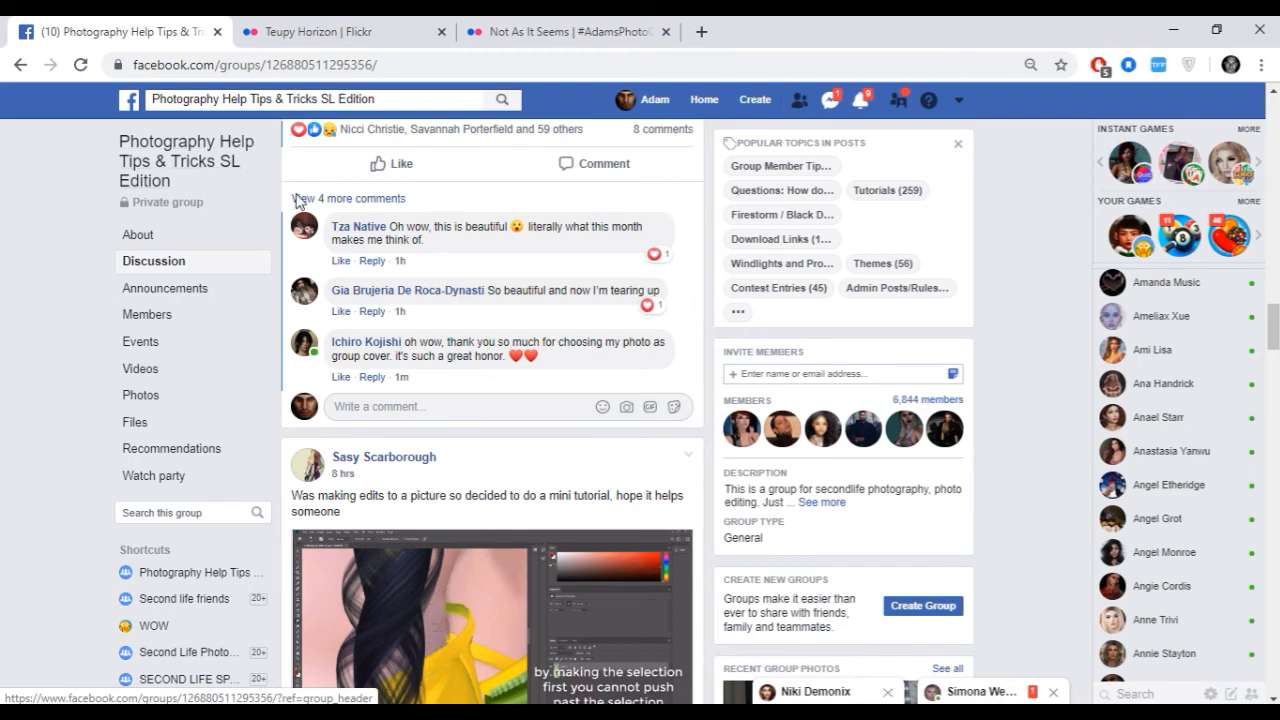
{"action": "scroll", "coordinate": [383, 230], "scroll_direction": "up", "scroll_amount": 5}
{"action": "scroll", "coordinate": [383, 230], "scroll_direction": "up", "scroll_amount": 15}
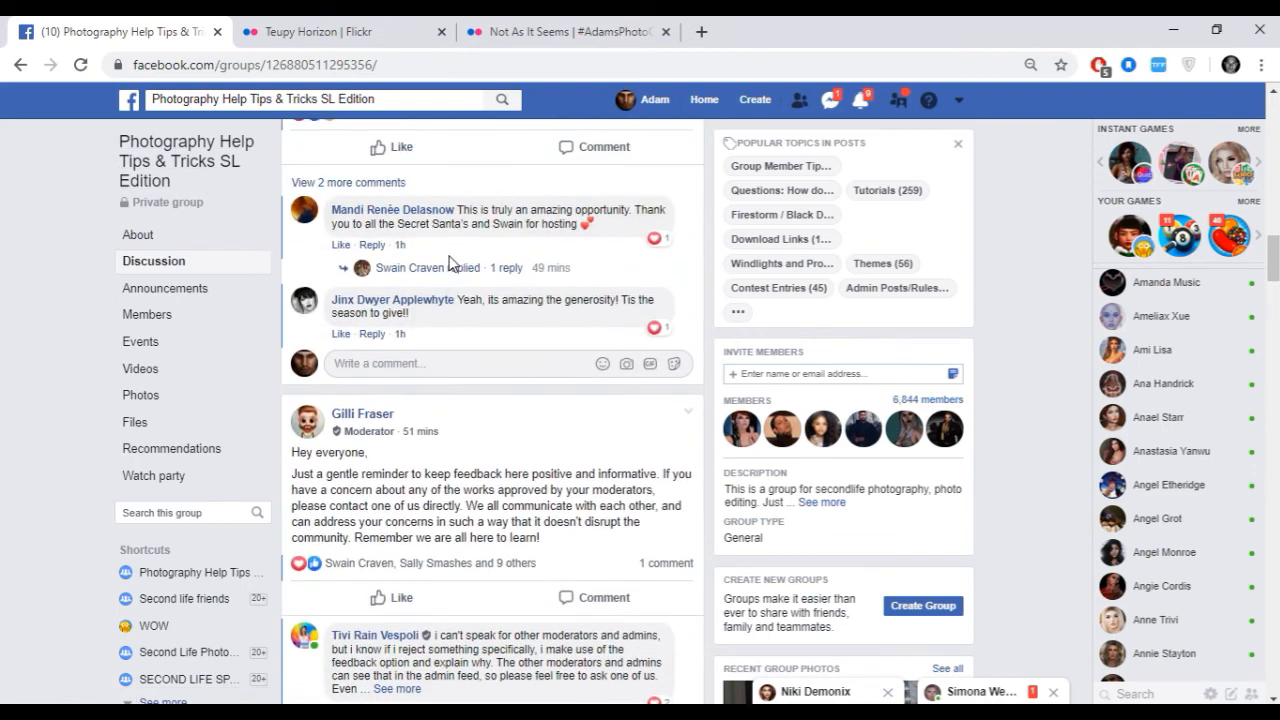
{"action": "scroll", "coordinate": [452, 279], "scroll_direction": "up", "scroll_amount": 10}
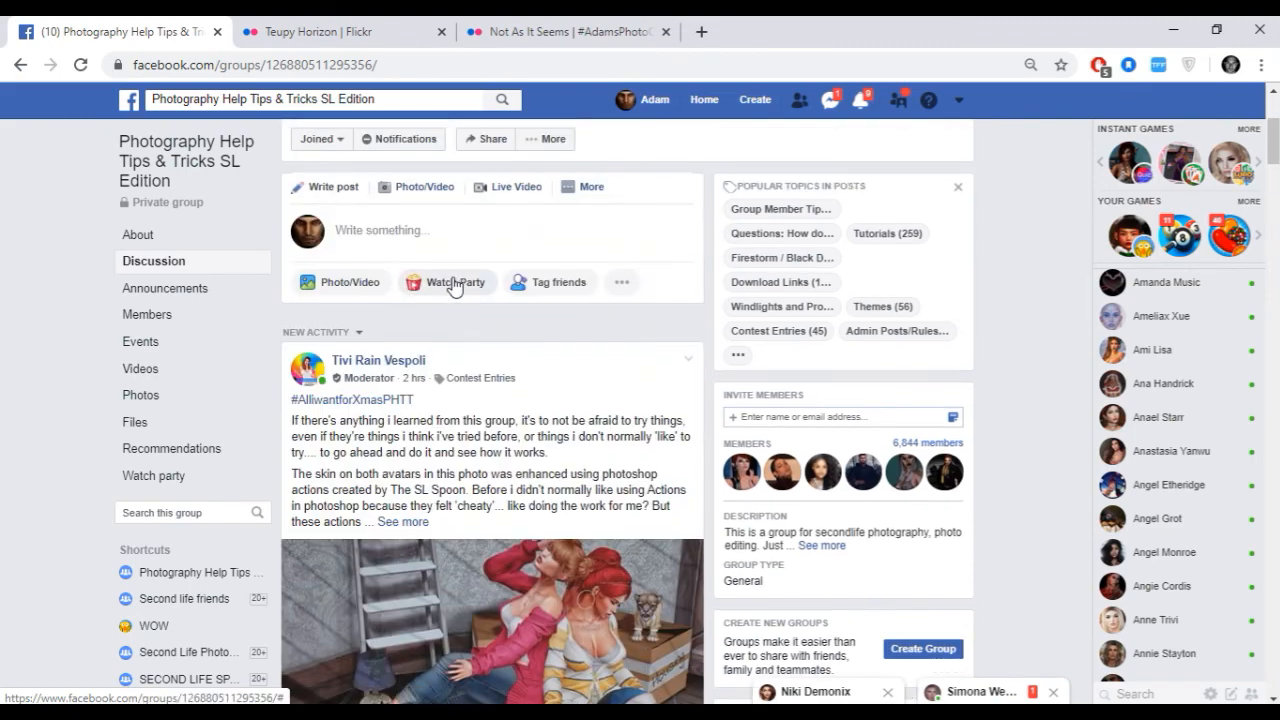
{"action": "scroll", "coordinate": [455, 287], "scroll_direction": "down", "scroll_amount": 2}
{"action": "scroll", "coordinate": [15, 312], "scroll_direction": "down", "scroll_amount": 5}
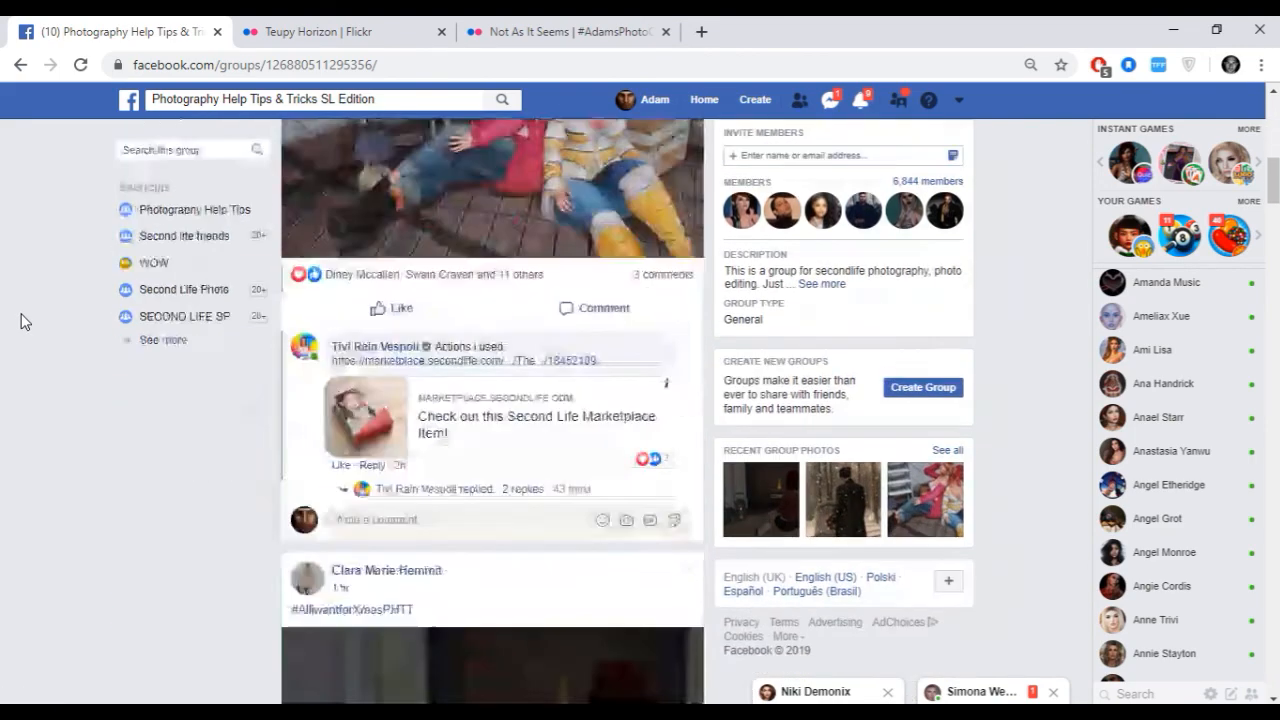
{"action": "scroll", "coordinate": [20, 320], "scroll_direction": "down", "scroll_amount": 3}
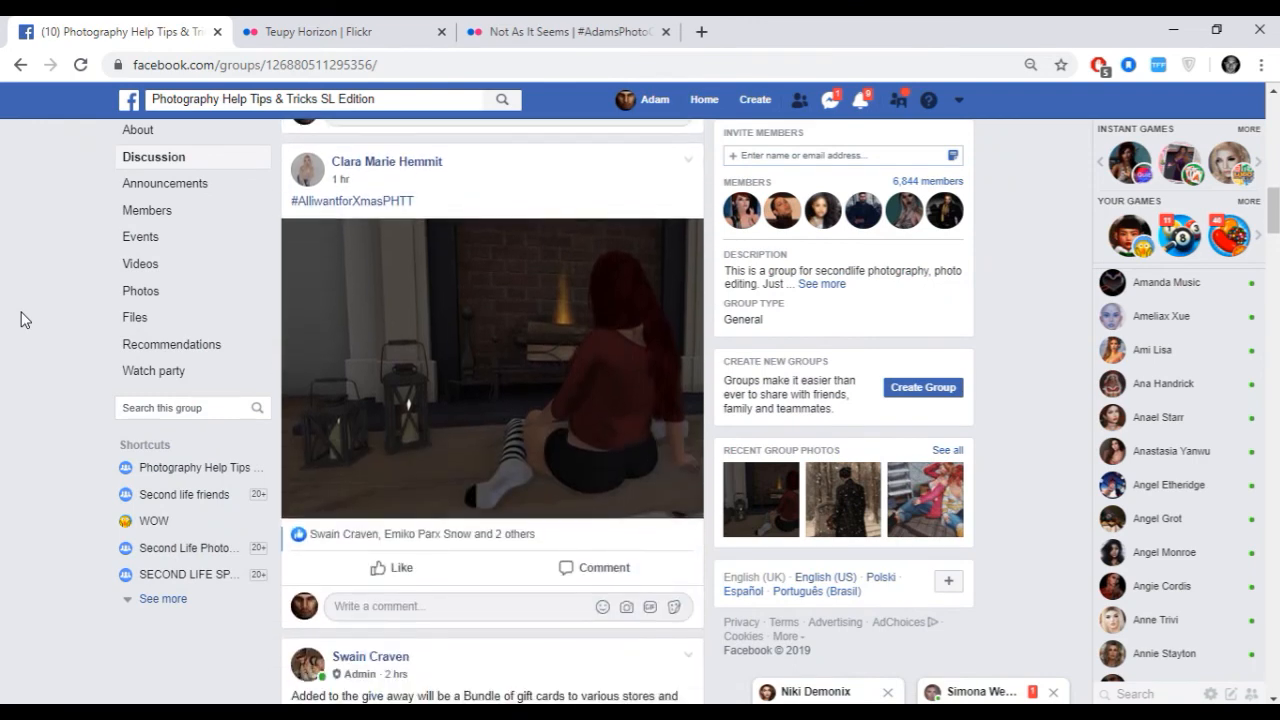
{"action": "scroll", "coordinate": [25, 320], "scroll_direction": "down", "scroll_amount": 4}
{"action": "scroll", "coordinate": [22, 320], "scroll_direction": "down", "scroll_amount": 3}
{"action": "scroll", "coordinate": [19, 312], "scroll_direction": "down", "scroll_amount": 5}
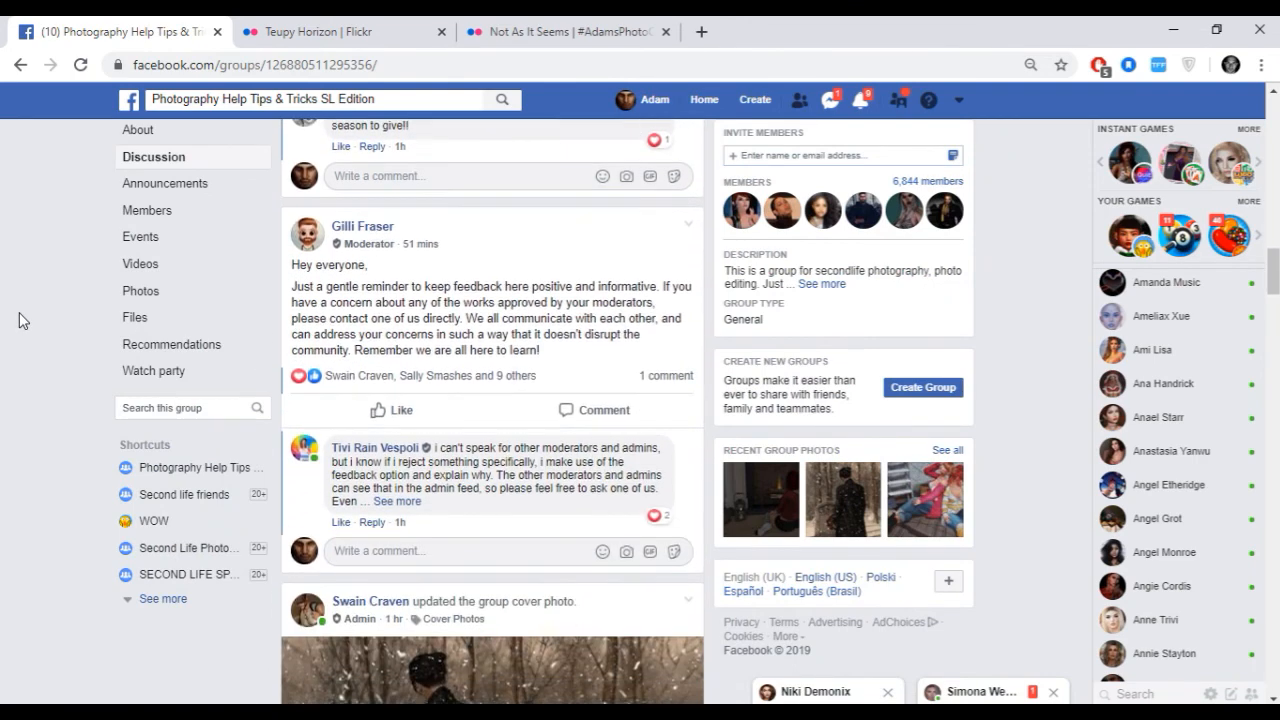
{"action": "scroll", "coordinate": [1000, 240], "scroll_direction": "up", "scroll_amount": 15}
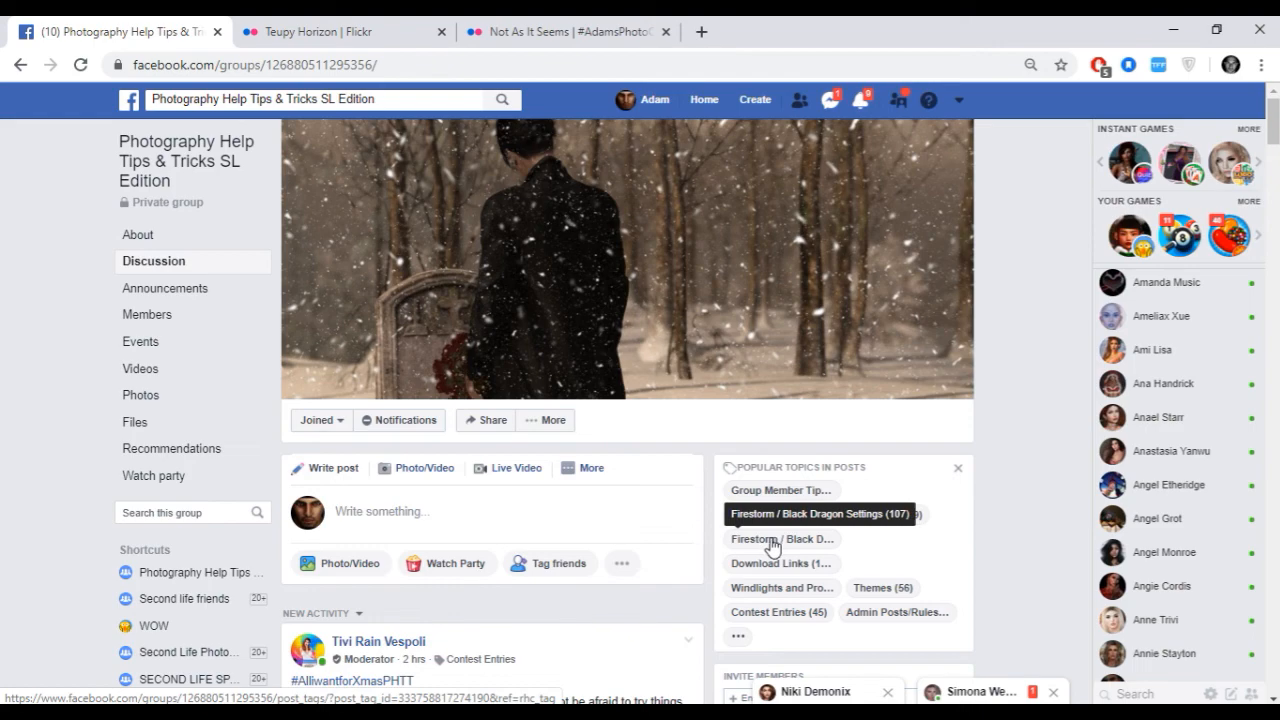
Step: Browse the group's recent posts, examining the animated hair-editing mini tutorial and the members' contest entries below it
{"action": "scroll", "coordinate": [694, 526], "scroll_direction": "down", "scroll_amount": 7}
{"action": "scroll", "coordinate": [694, 526], "scroll_direction": "down", "scroll_amount": 12}
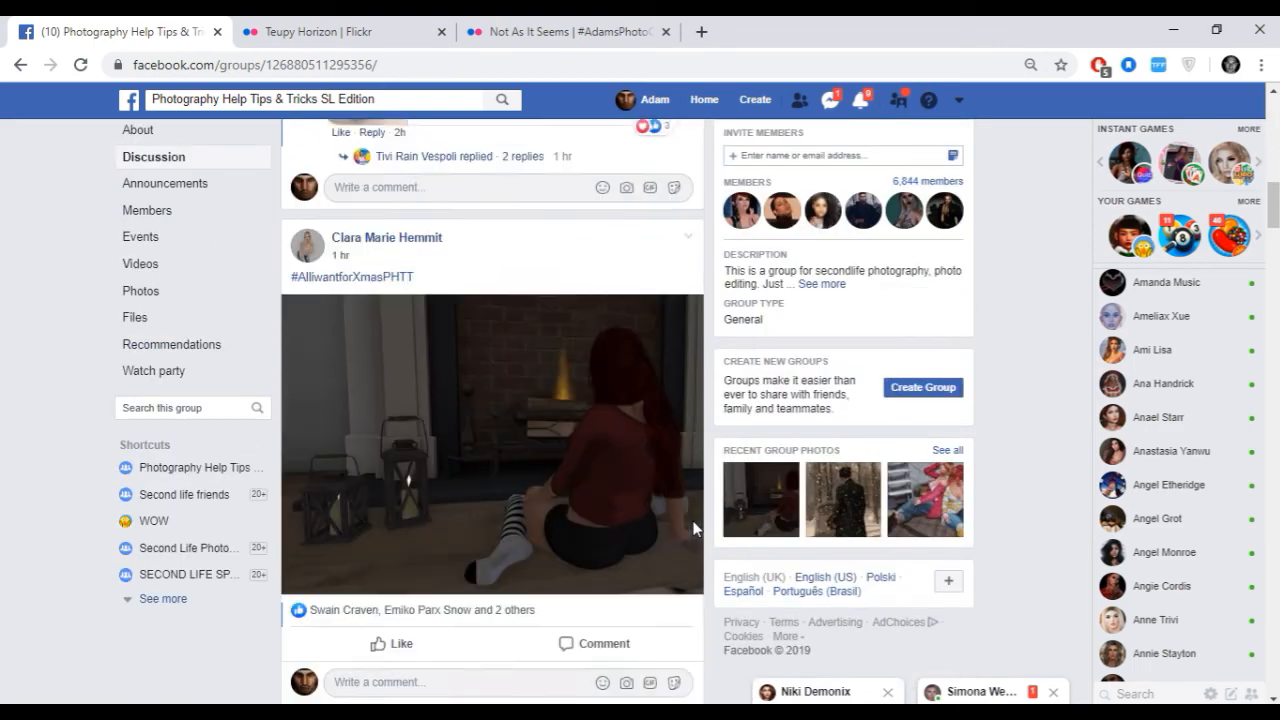
{"action": "scroll", "coordinate": [694, 526], "scroll_direction": "down", "scroll_amount": 5}
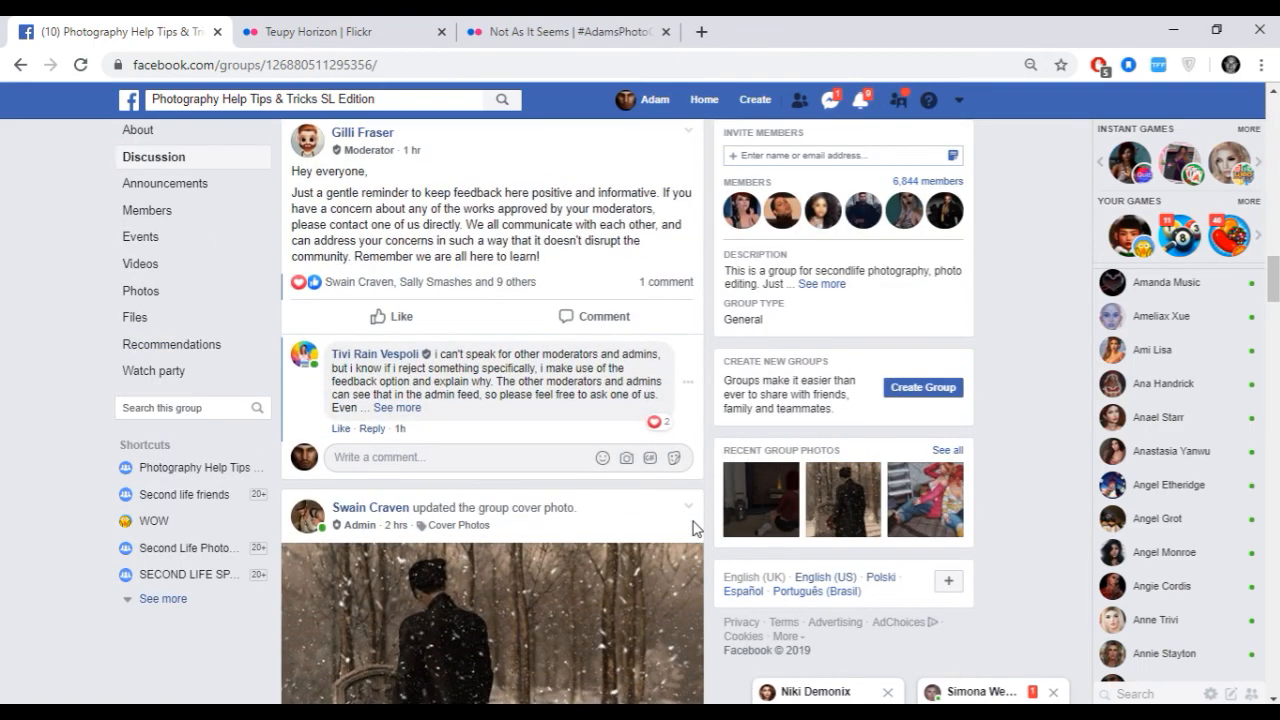
{"action": "scroll", "coordinate": [694, 527], "scroll_direction": "down", "scroll_amount": 5}
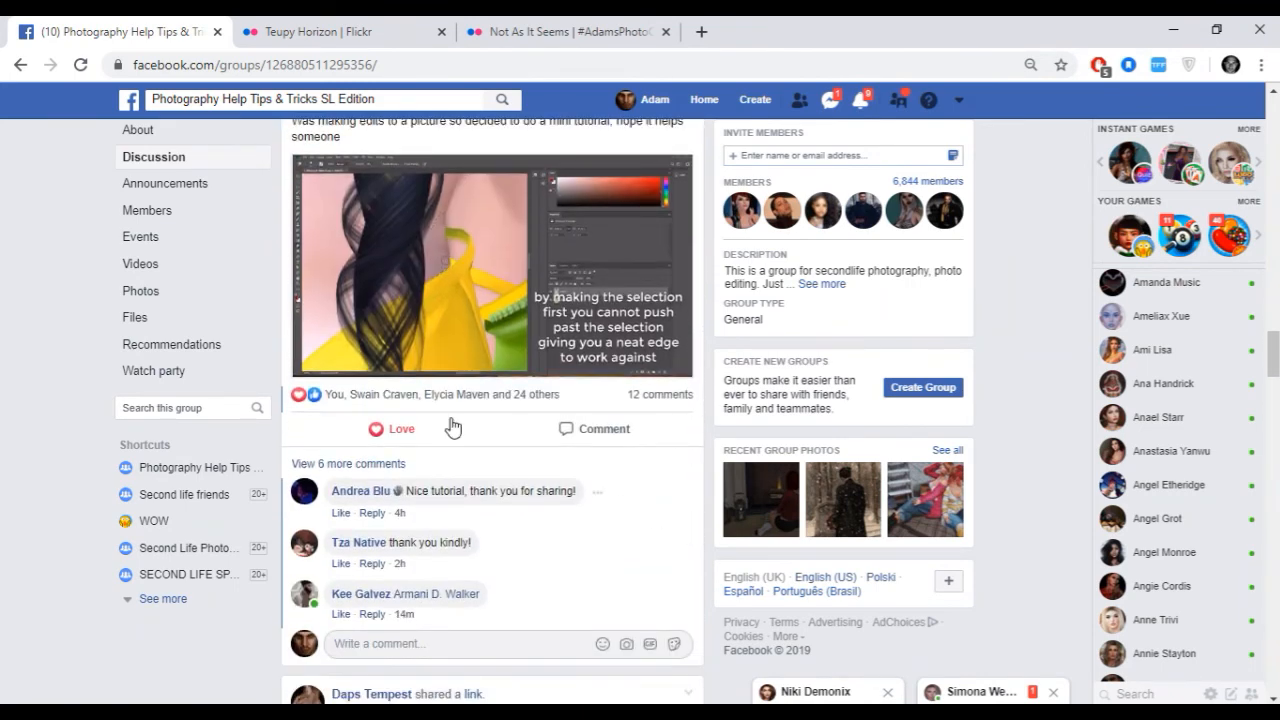
{"action": "scroll", "coordinate": [450, 295], "scroll_direction": "up", "scroll_amount": 2}
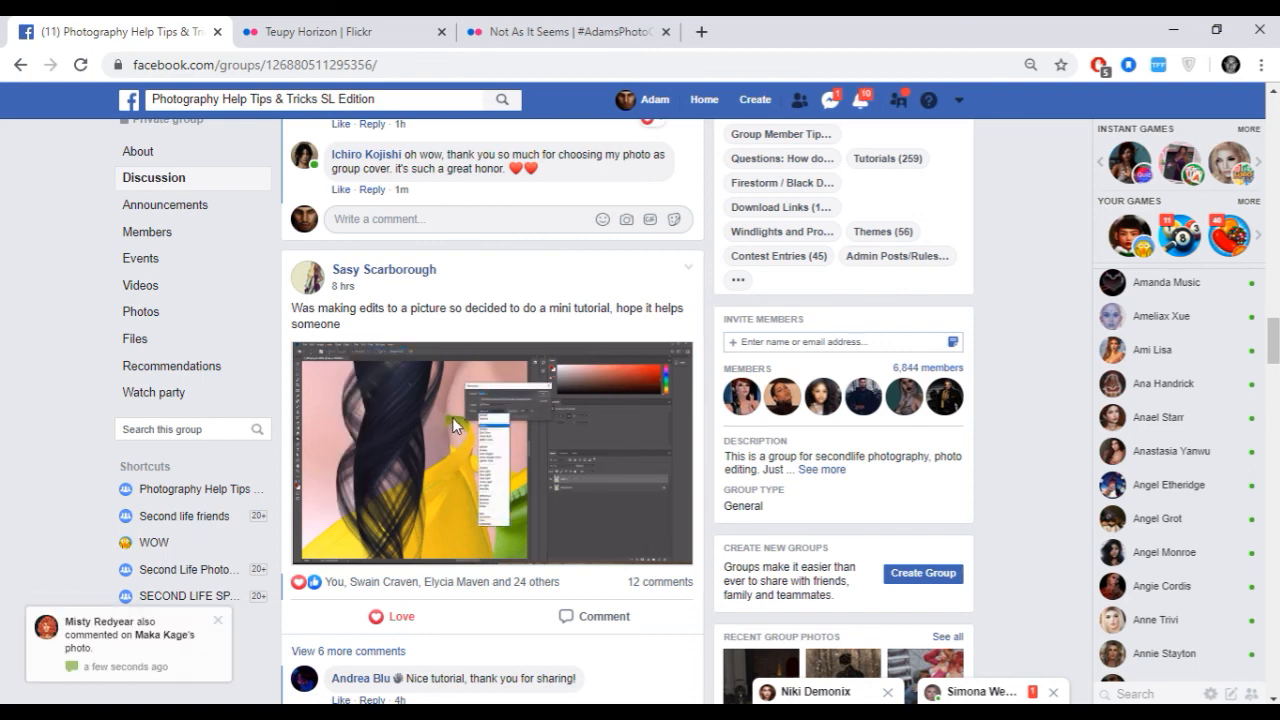
{"action": "scroll", "coordinate": [468, 471], "scroll_direction": "down", "scroll_amount": 3}
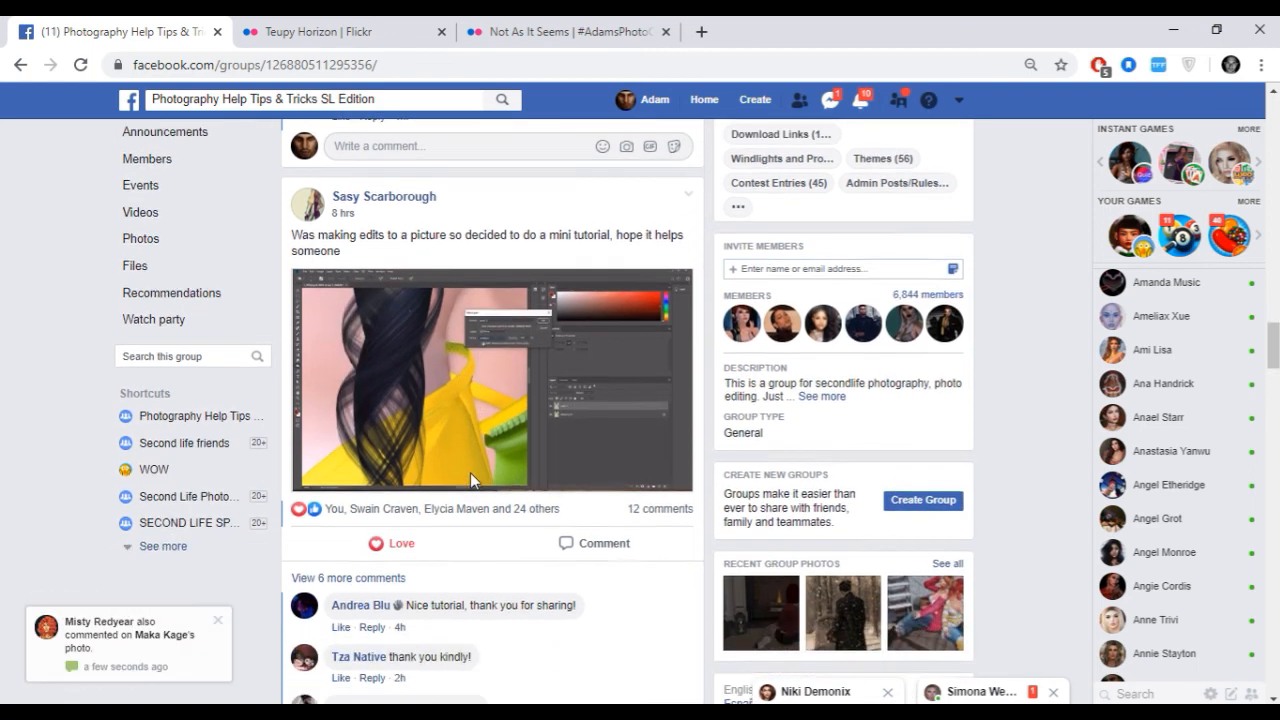
{"action": "scroll", "coordinate": [468, 468], "scroll_direction": "down", "scroll_amount": 5}
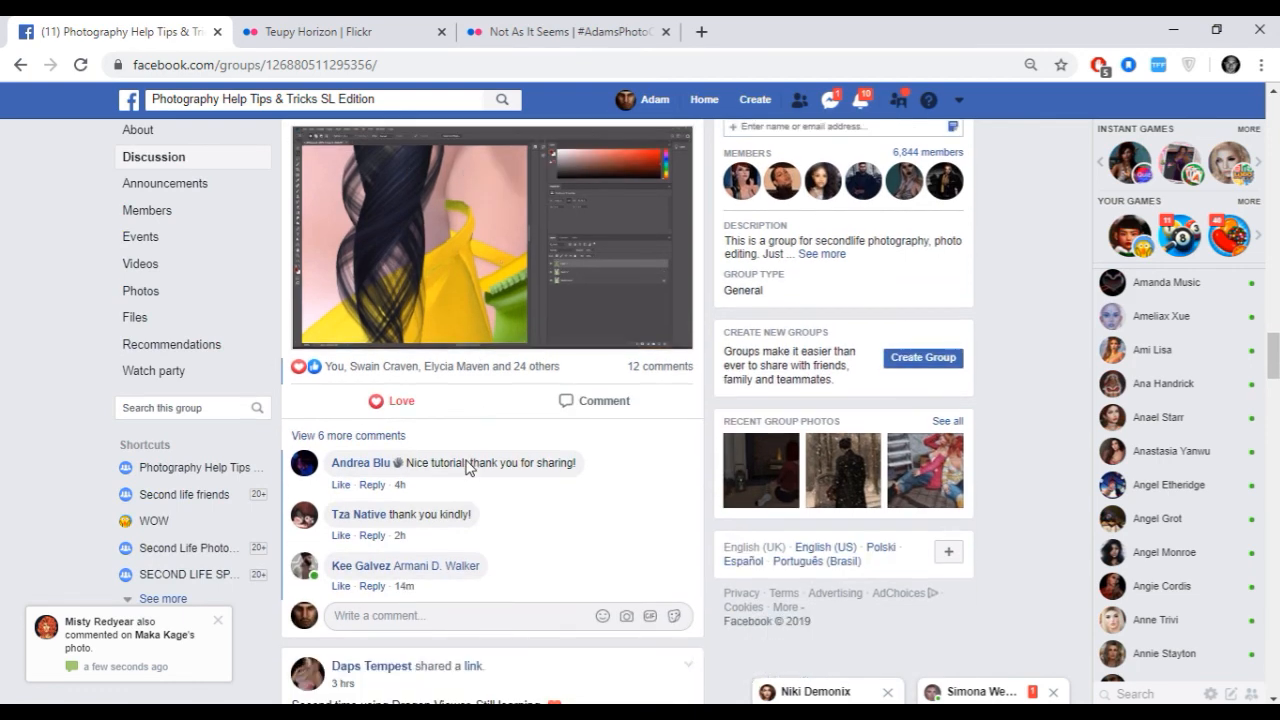
{"action": "scroll", "coordinate": [466, 466], "scroll_direction": "down", "scroll_amount": 4}
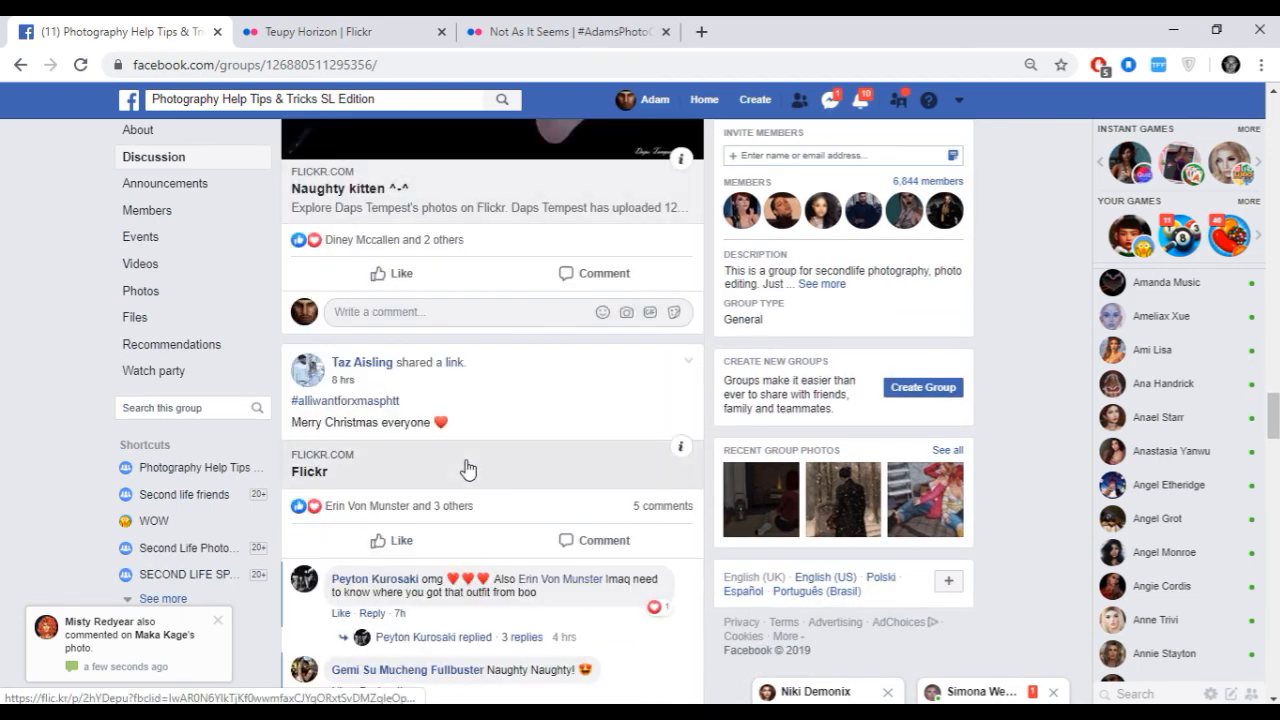
{"action": "scroll", "coordinate": [466, 466], "scroll_direction": "down", "scroll_amount": 3}
{"action": "scroll", "coordinate": [124, 373], "scroll_direction": "down", "scroll_amount": 3}
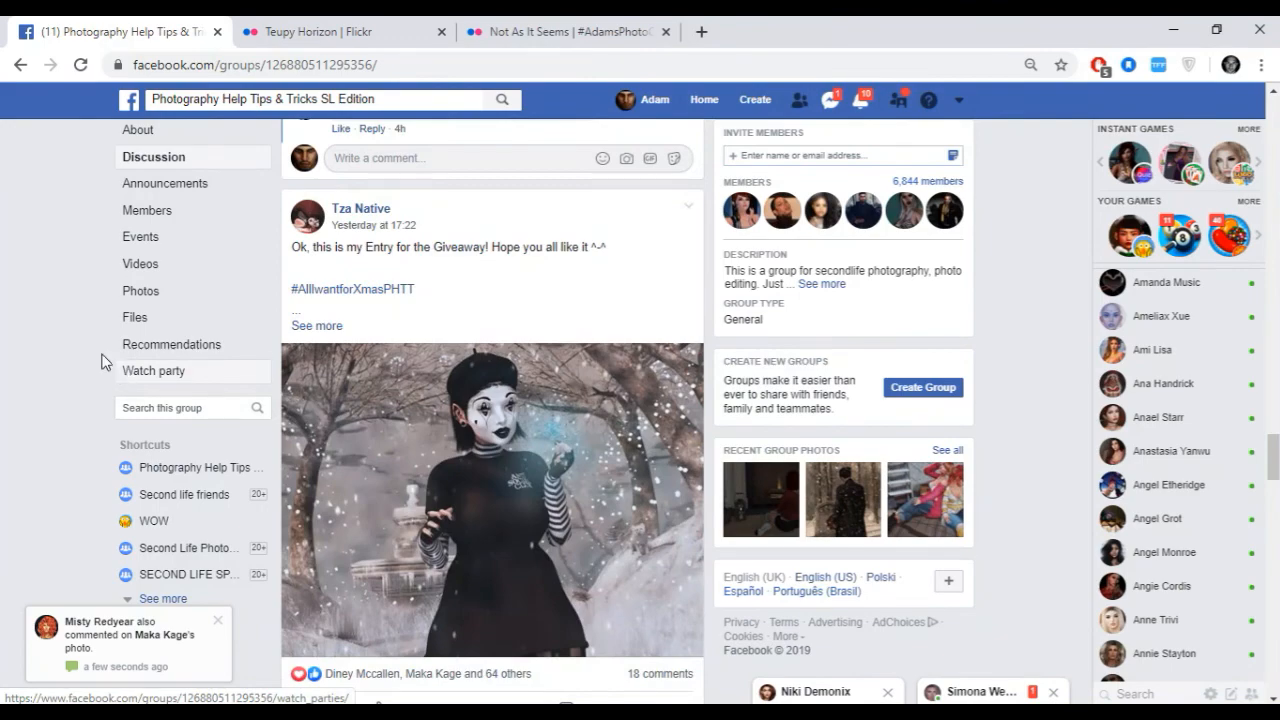
Step: Go back up the group feed, reviewing the mini tutorial and the post about the updated snowy cover photo
{"action": "scroll", "coordinate": [100, 357], "scroll_direction": "up", "scroll_amount": 6}
{"action": "scroll", "coordinate": [100, 357], "scroll_direction": "down", "scroll_amount": 5}
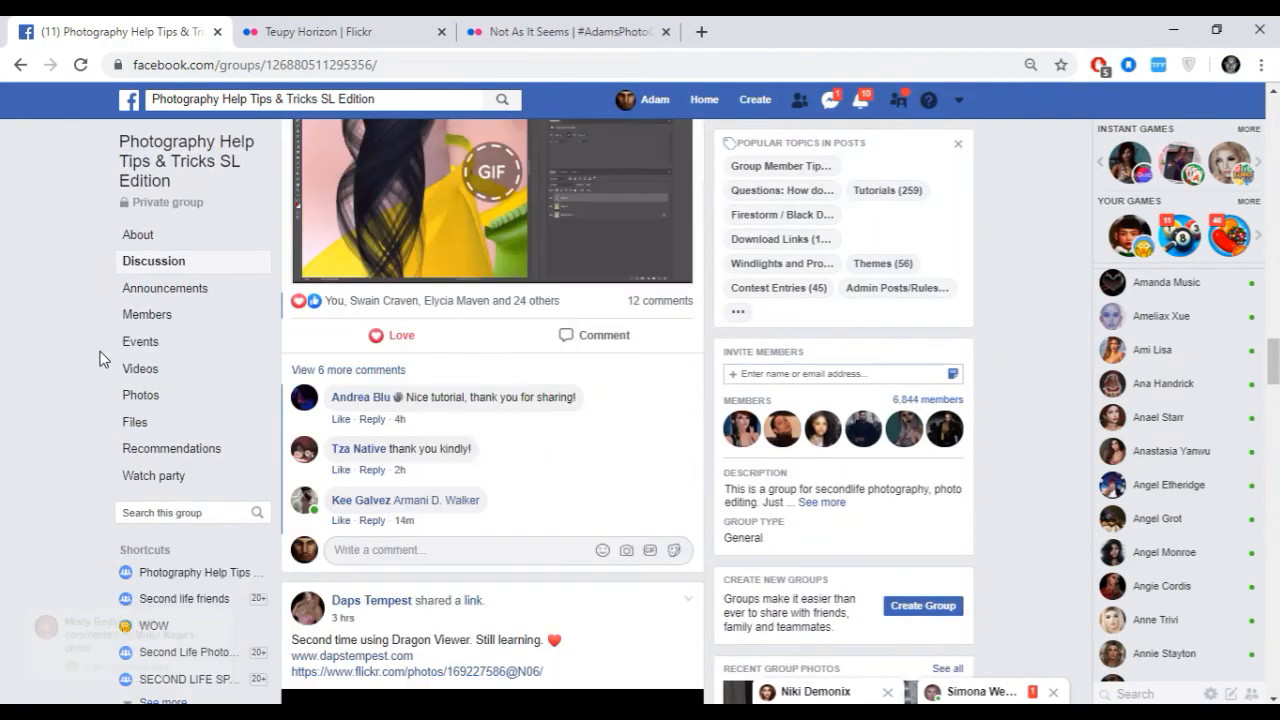
{"action": "scroll", "coordinate": [100, 357], "scroll_direction": "down", "scroll_amount": 4}
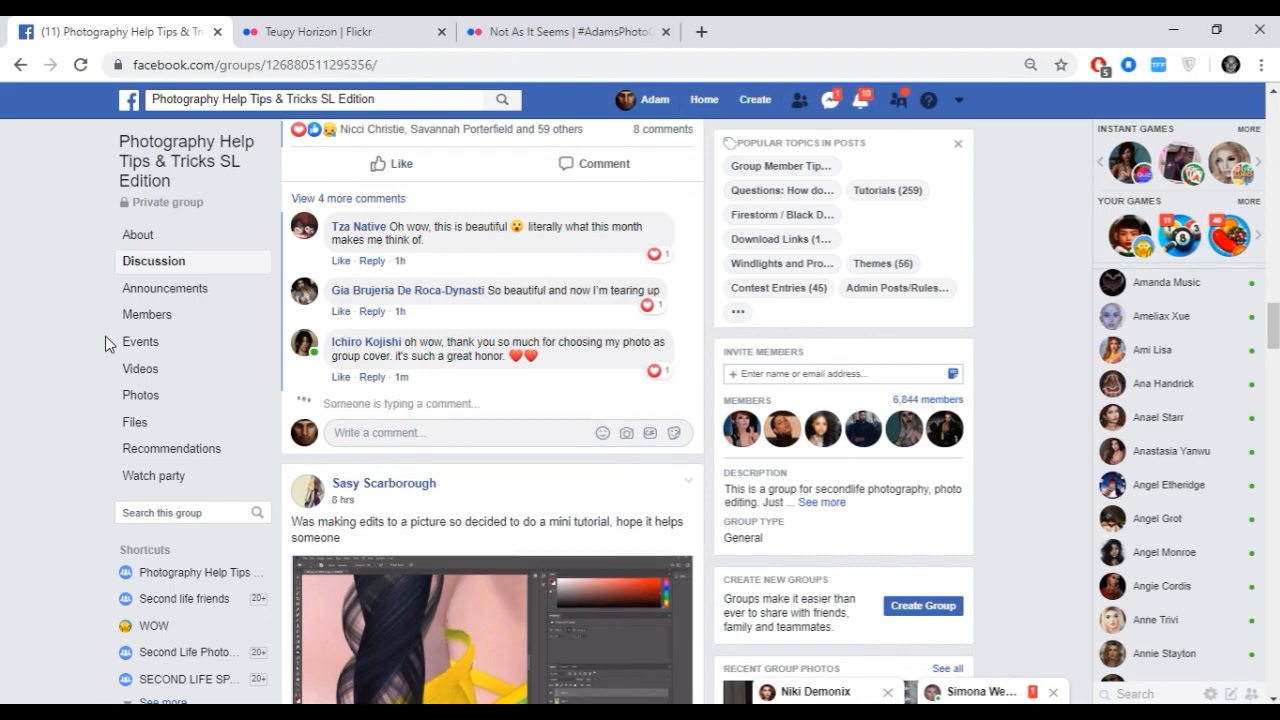
{"action": "scroll", "coordinate": [108, 343], "scroll_direction": "up", "scroll_amount": 4}
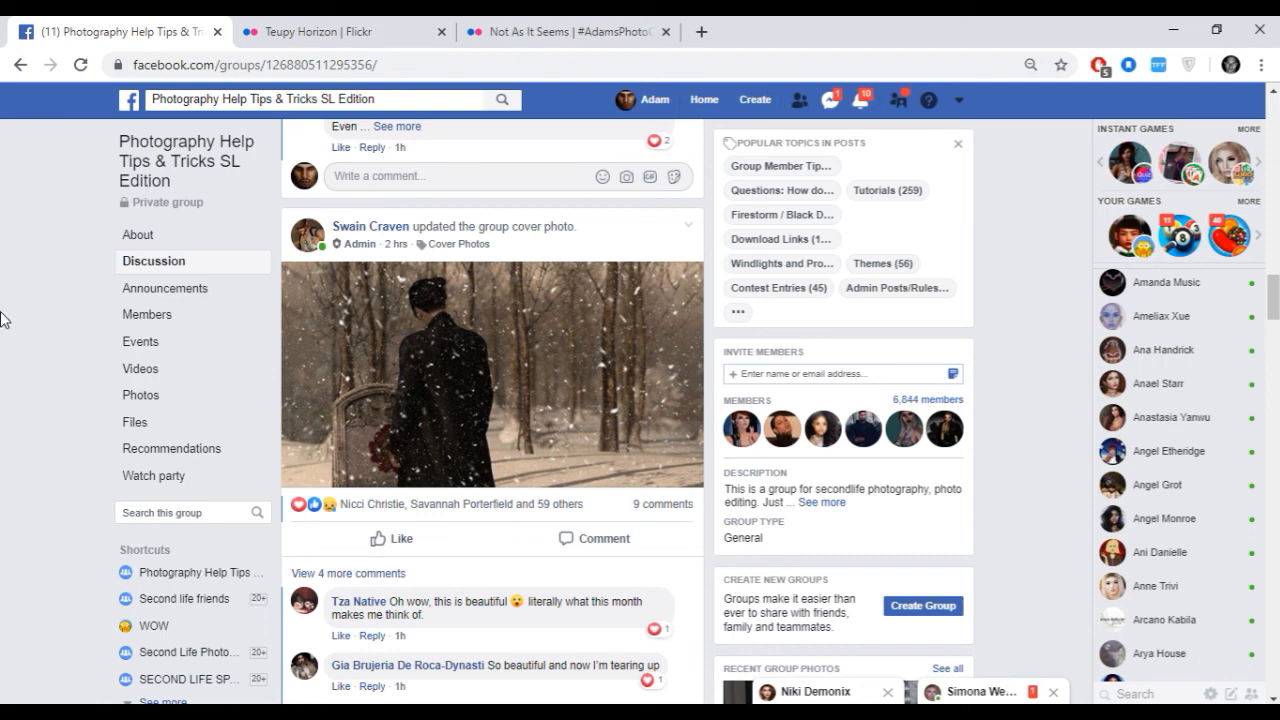
{"action": "scroll", "coordinate": [0, 318], "scroll_direction": "up", "scroll_amount": 6}
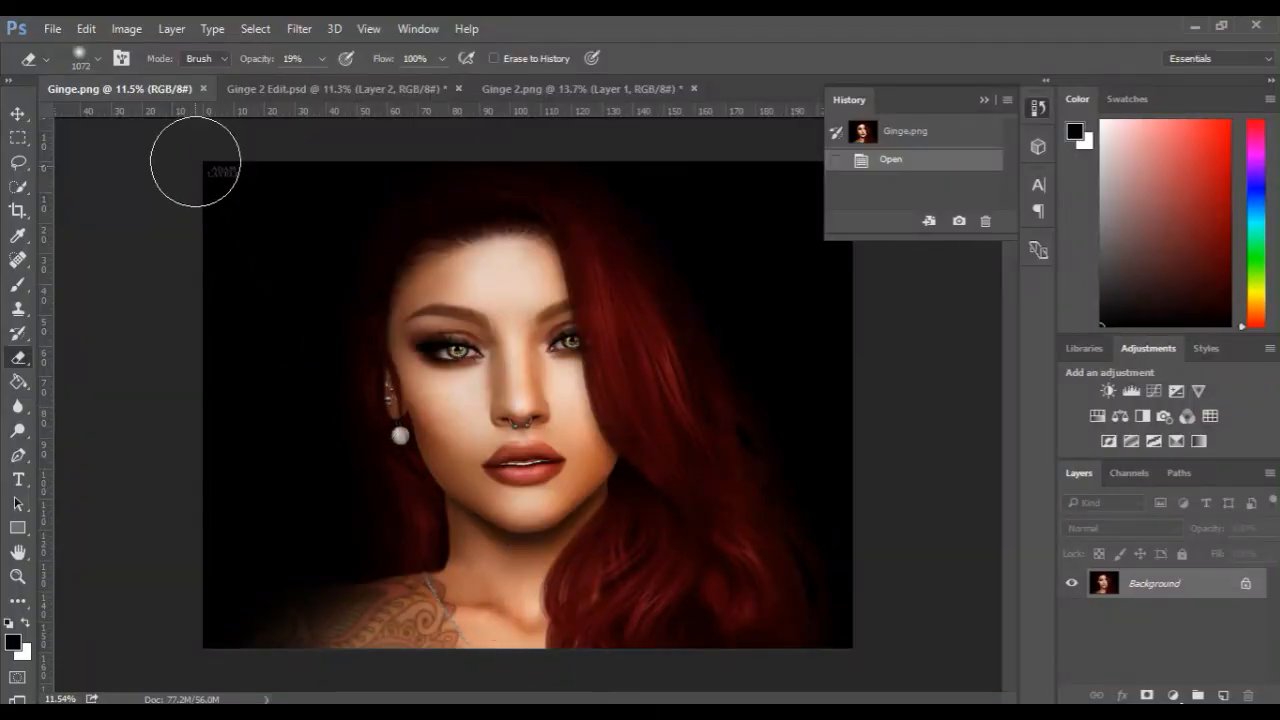
Step: Switch back to Photoshop and compare the shaded portrait in Ginge 2 Edit.psd with the original green-background image in Ginge 2.png
{"action": "left_click", "coordinate": [262, 92]}
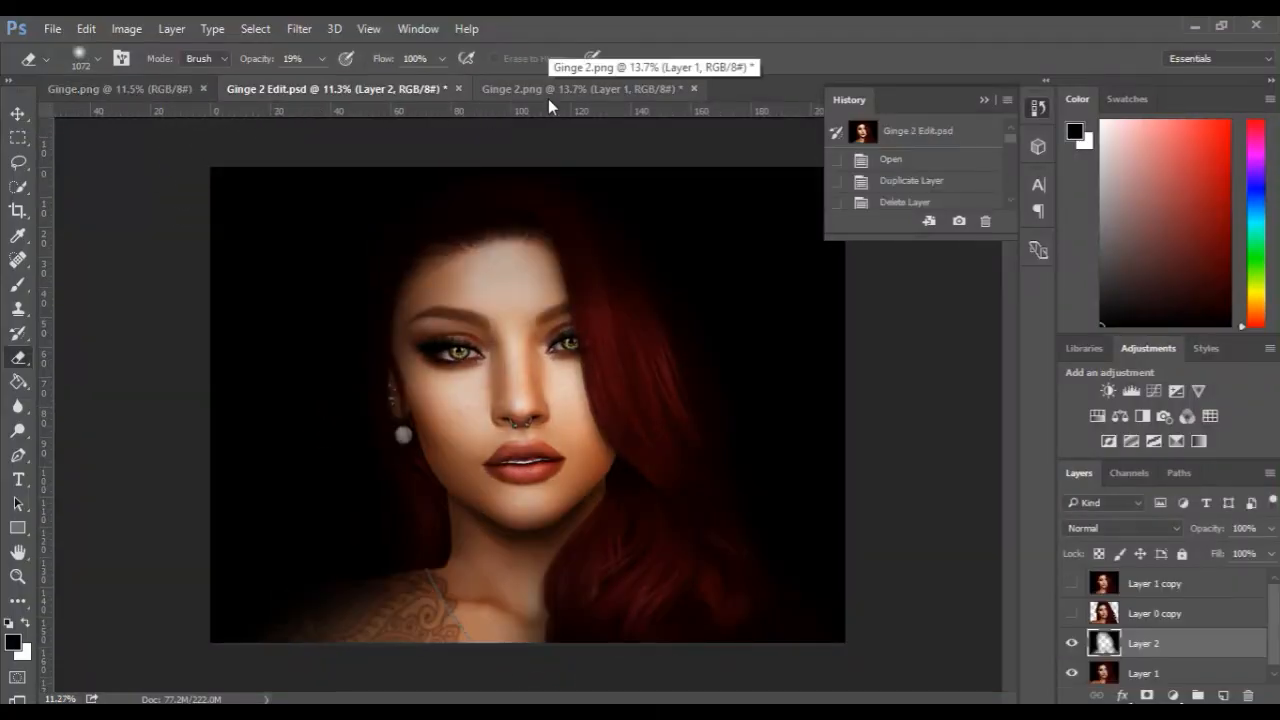
{"action": "left_click", "coordinate": [548, 92]}
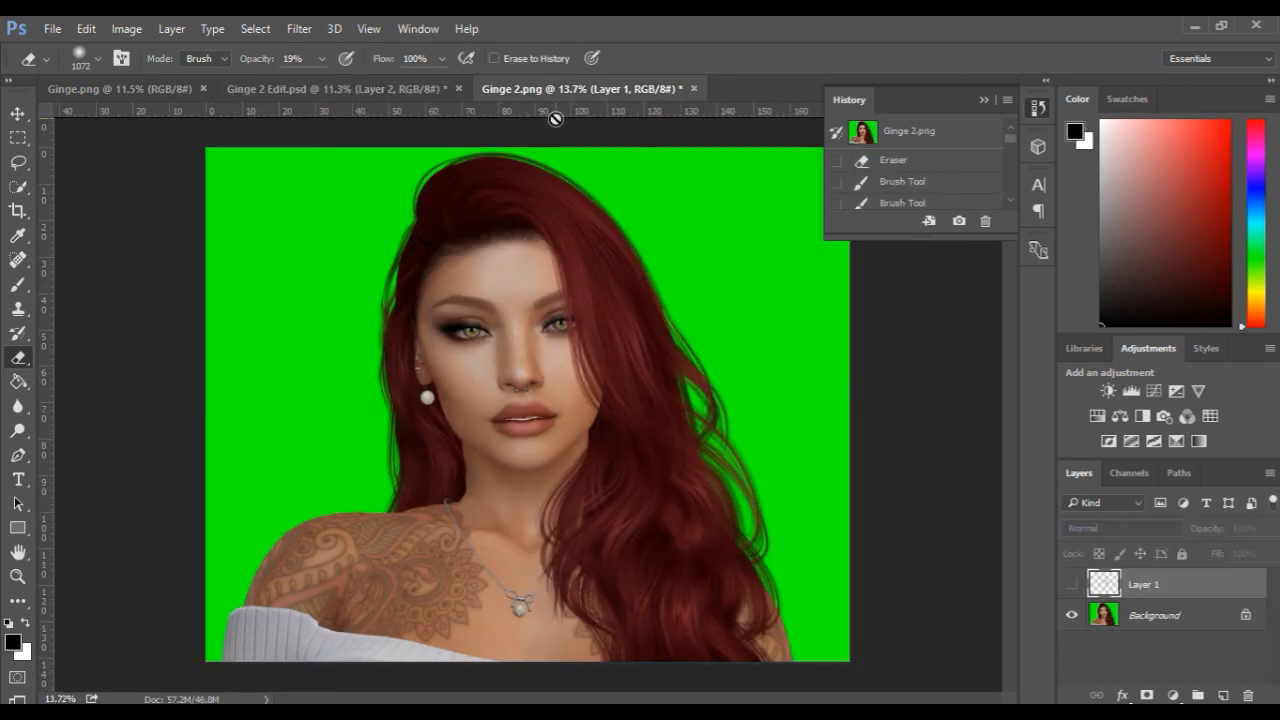